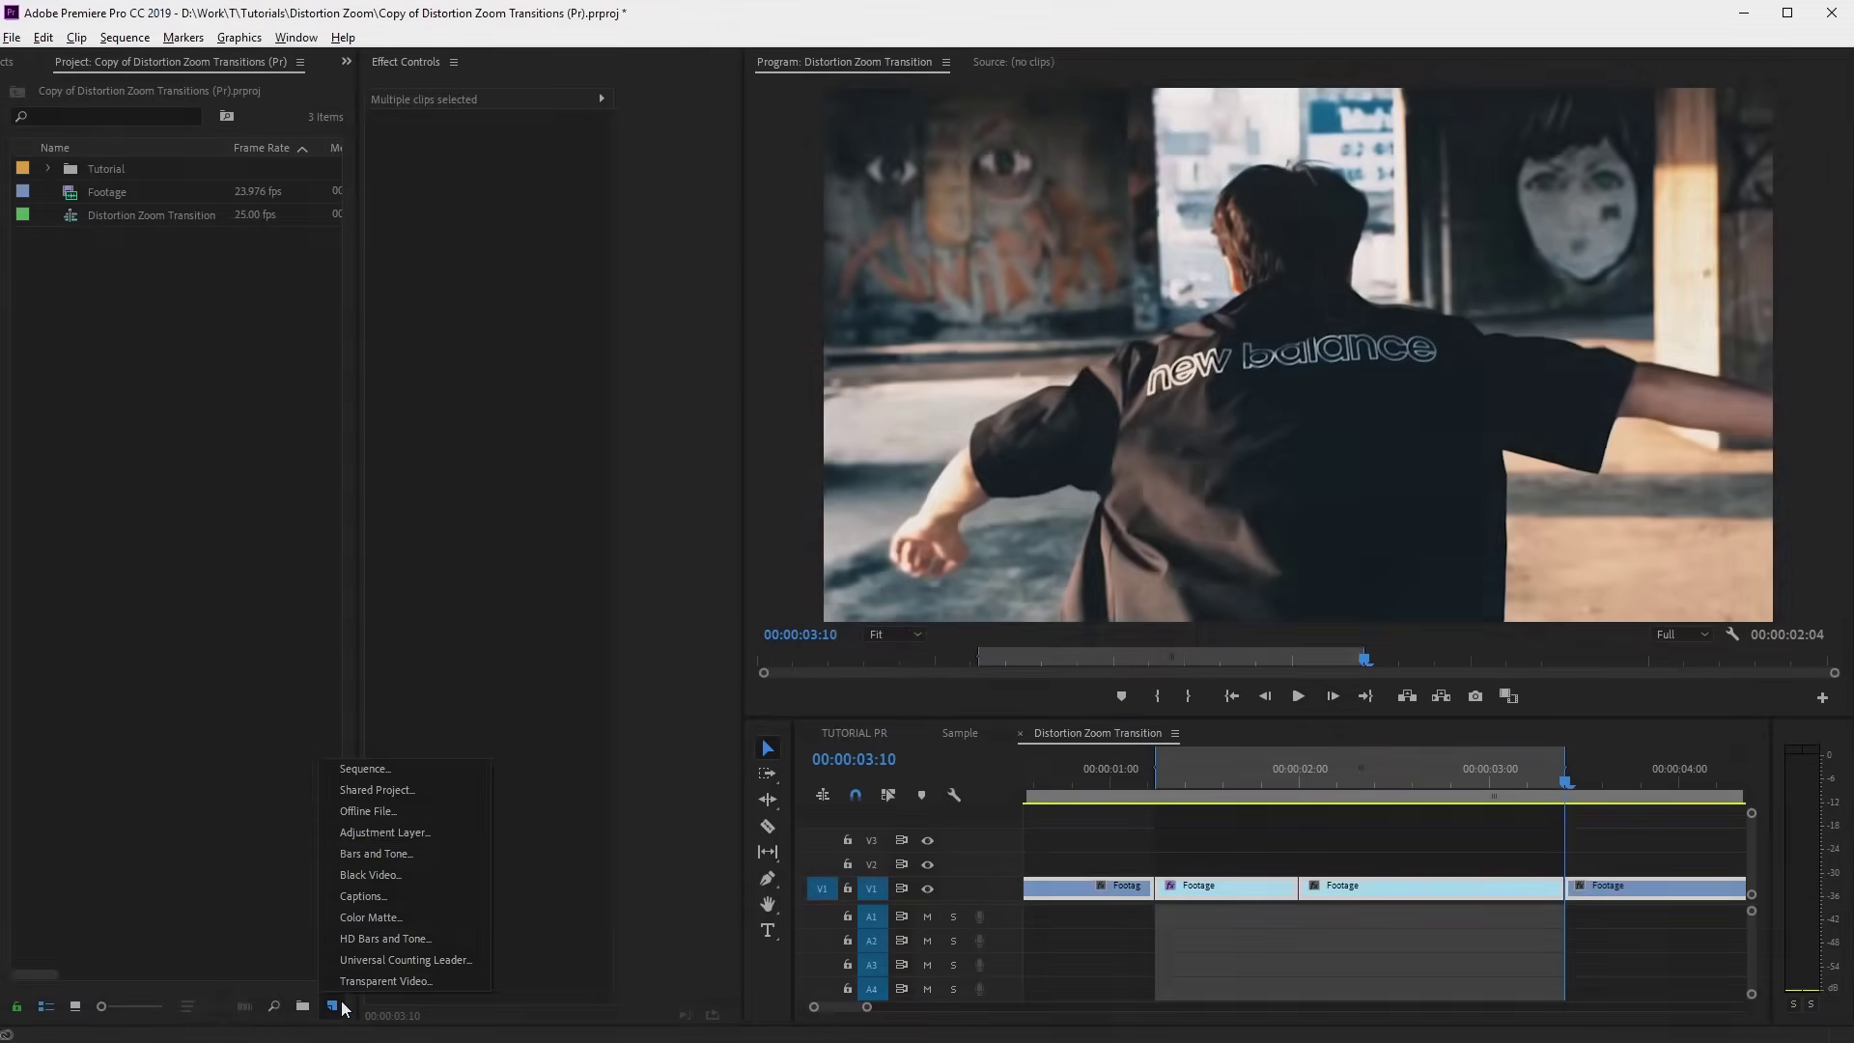
Create an adjustment layer on V2 over the Footage cut, trimming it and the next clip's start
click(379, 832)
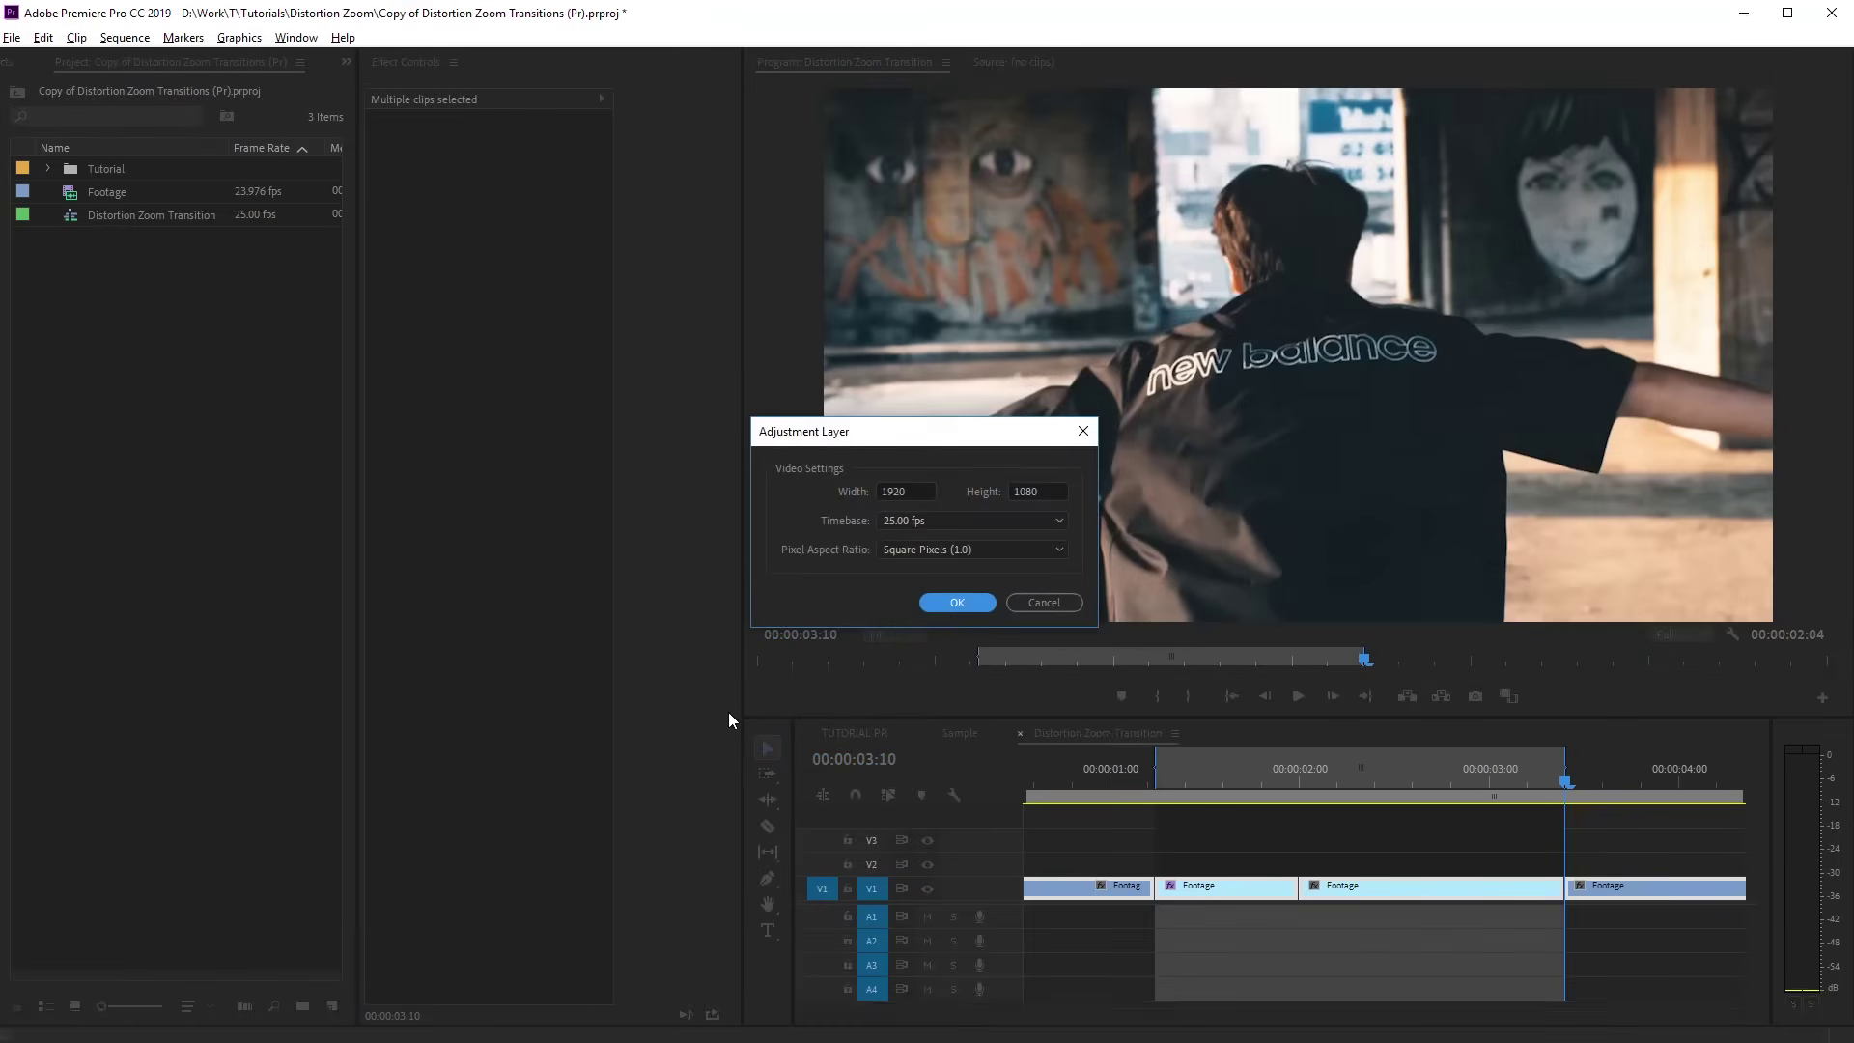
click(954, 604)
drag(115, 169, 1188, 848)
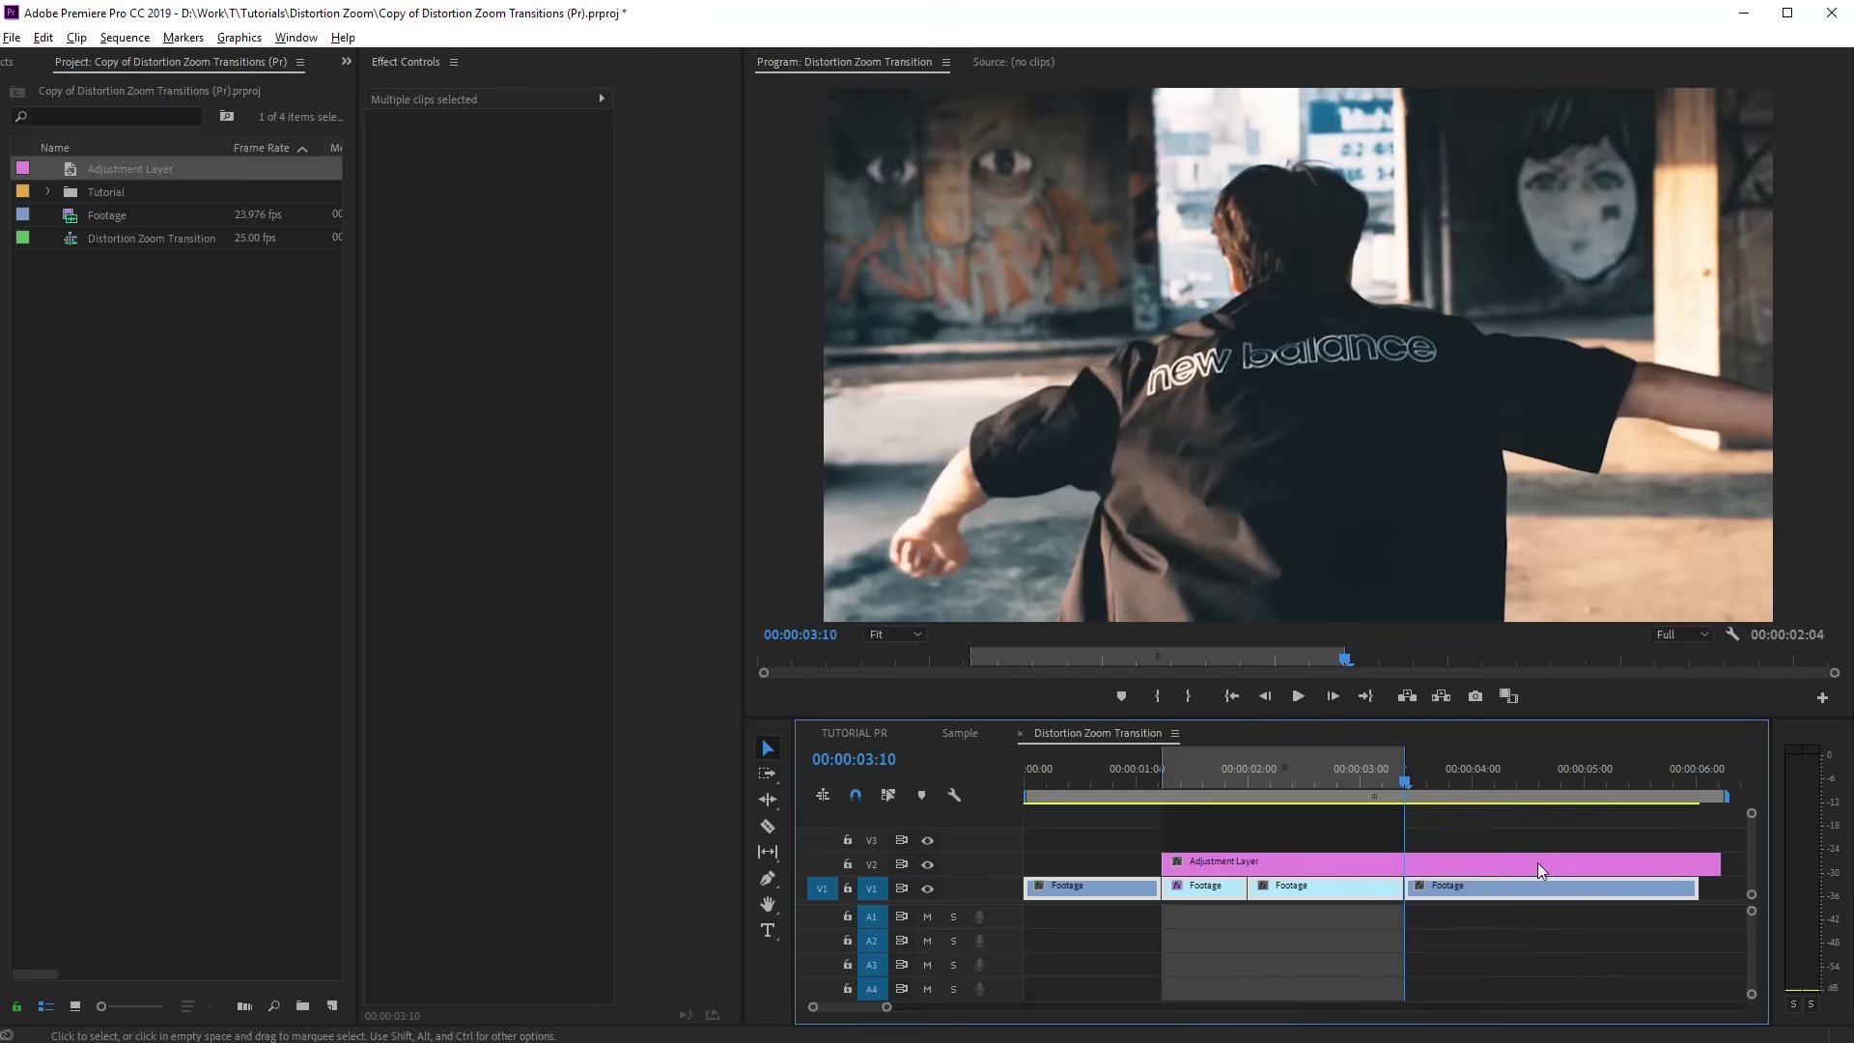
mouse_move(1538, 862)
mouse_down()
mouse_move(1345, 857)
mouse_move(1402, 861)
mouse_up()
scroll(1186, 870, up, 3)
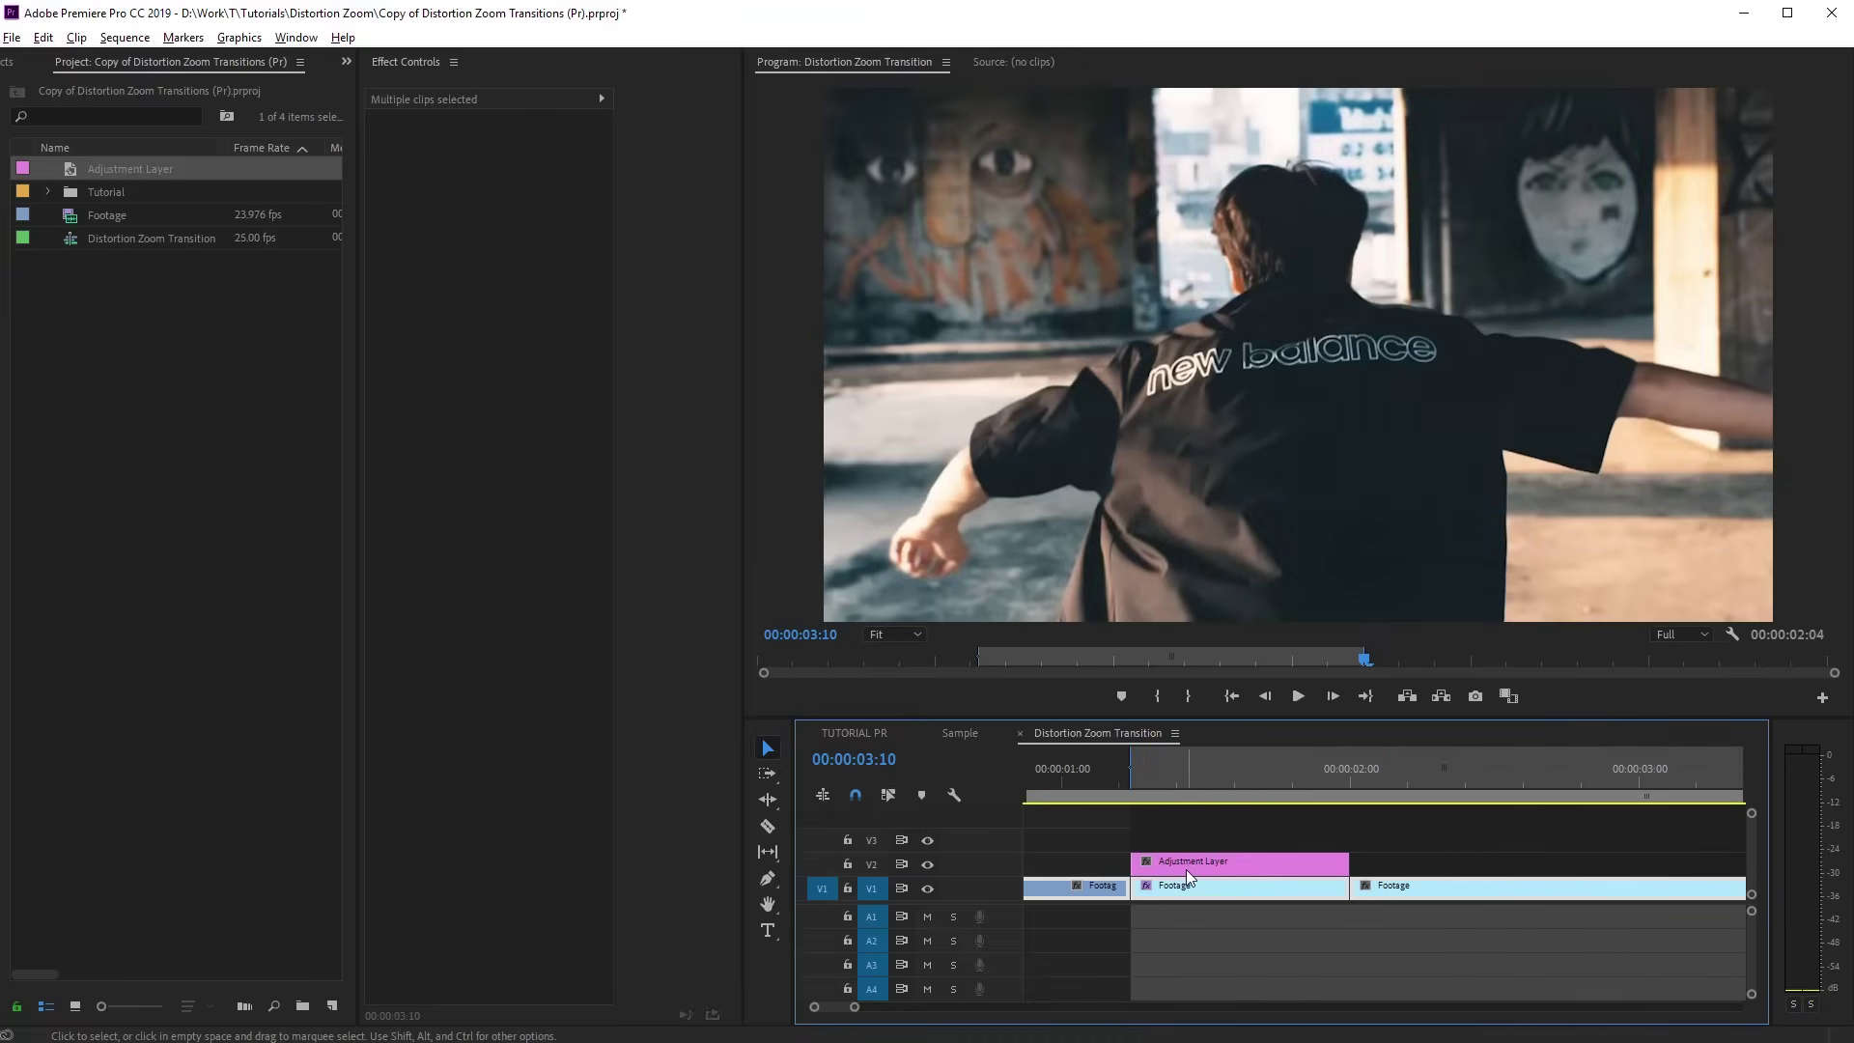
drag(1127, 880, 1302, 870)
Preview the Sample transition, then scale the Distortion Zoom Transition Footage clip to 40
click(961, 733)
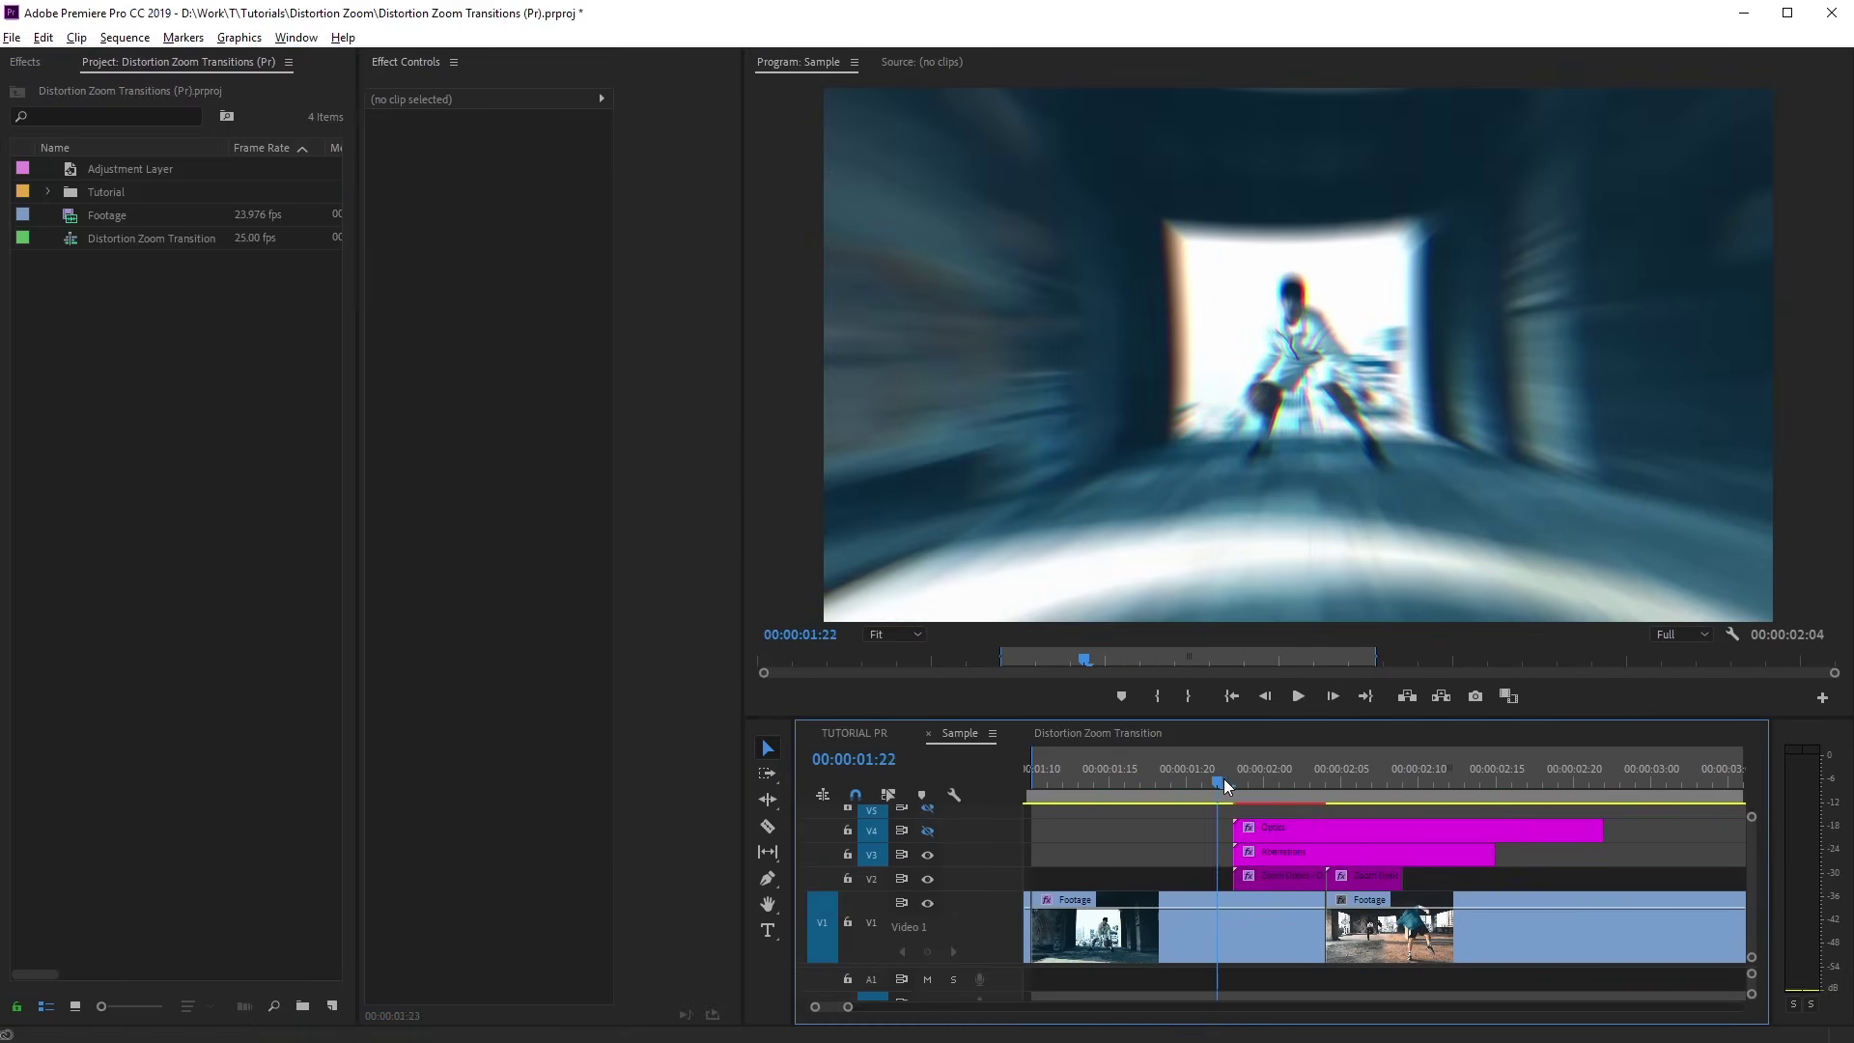
drag(1225, 778, 1318, 790)
click(1097, 733)
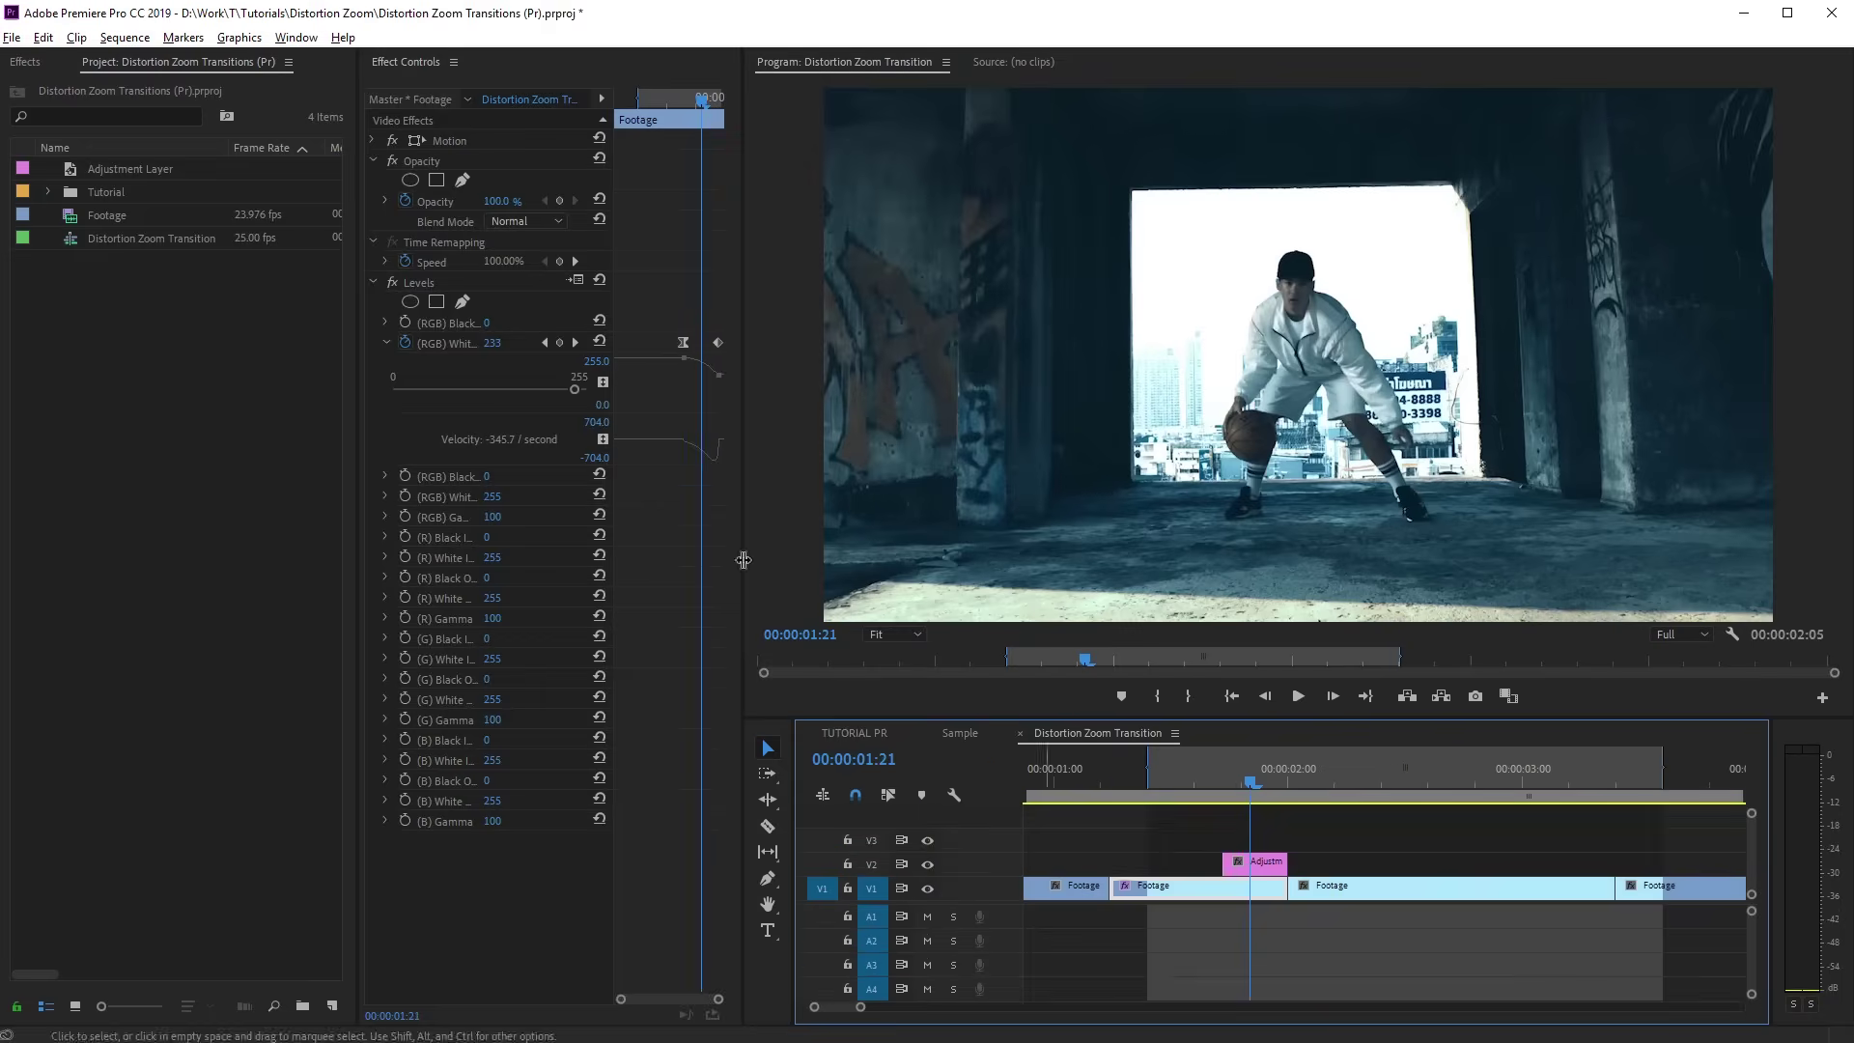
drag(496, 181, 435, 181)
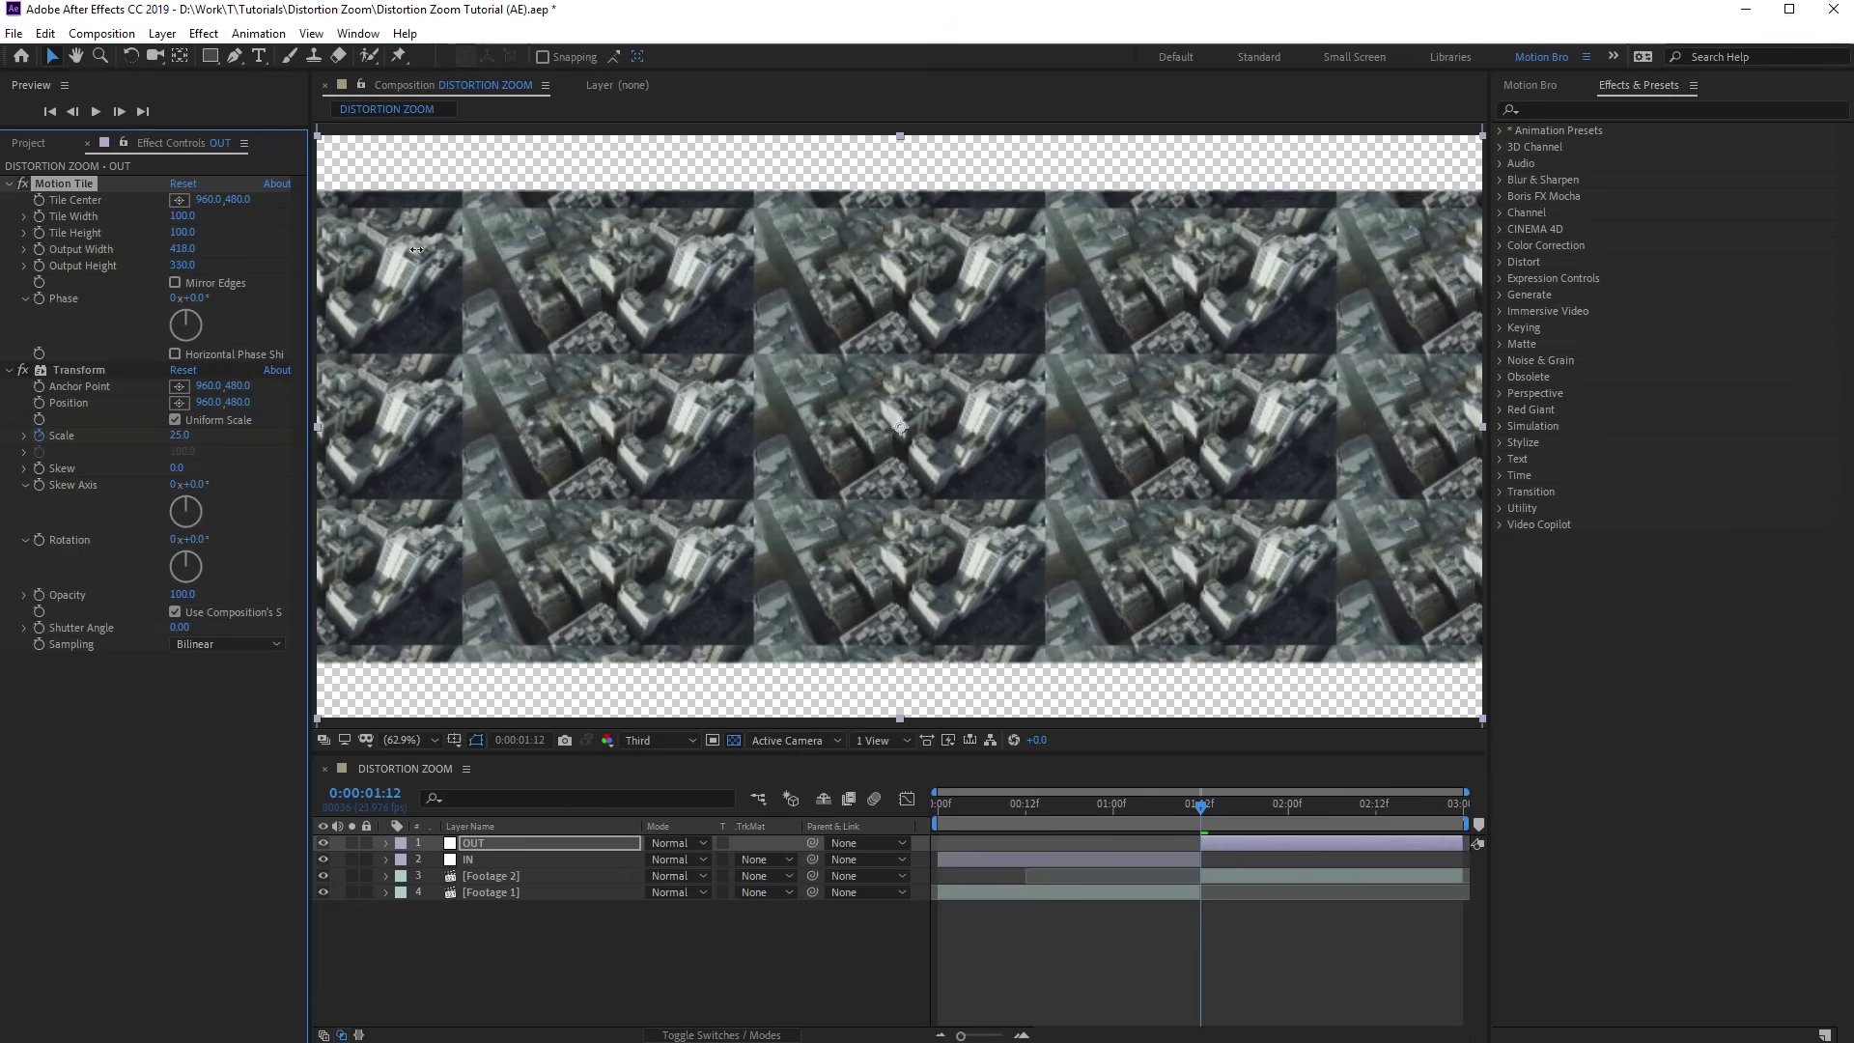
Enable Mirror Edges in the OUT layer's Motion Tile and scrub to preview
click(175, 283)
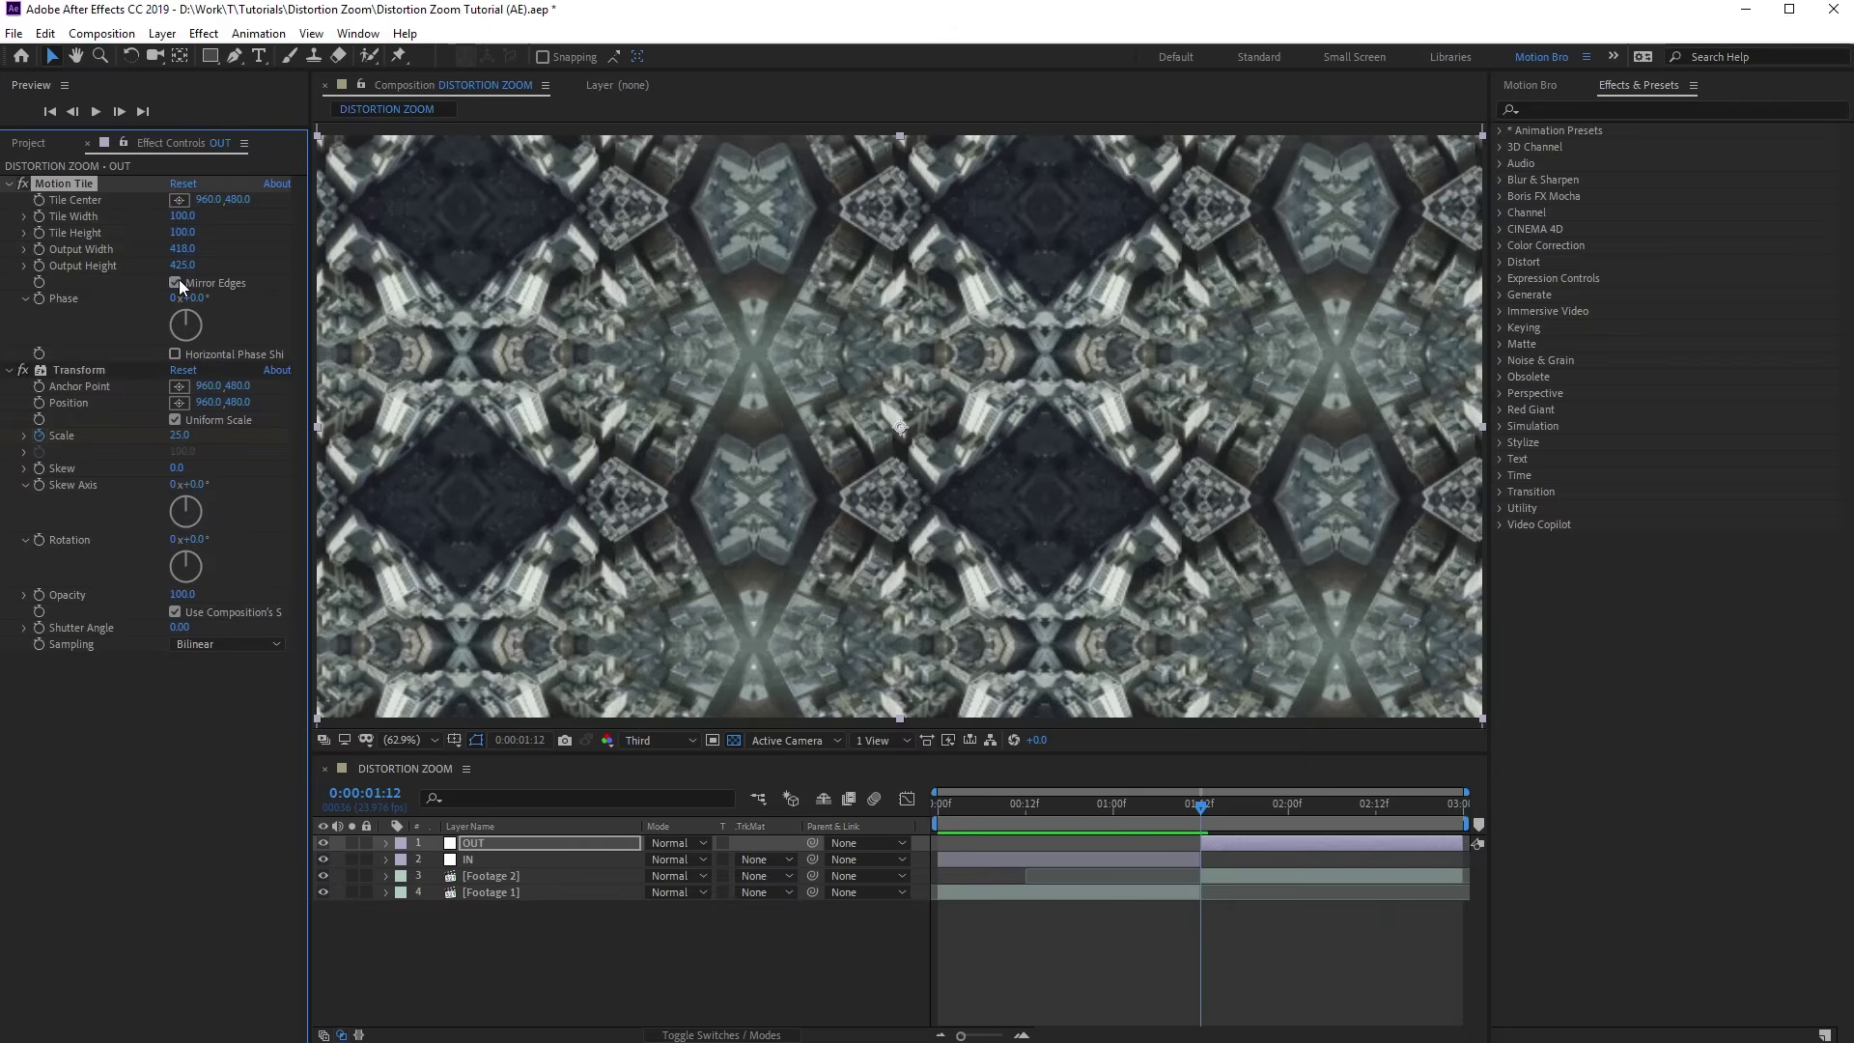
drag(1039, 804, 1084, 805)
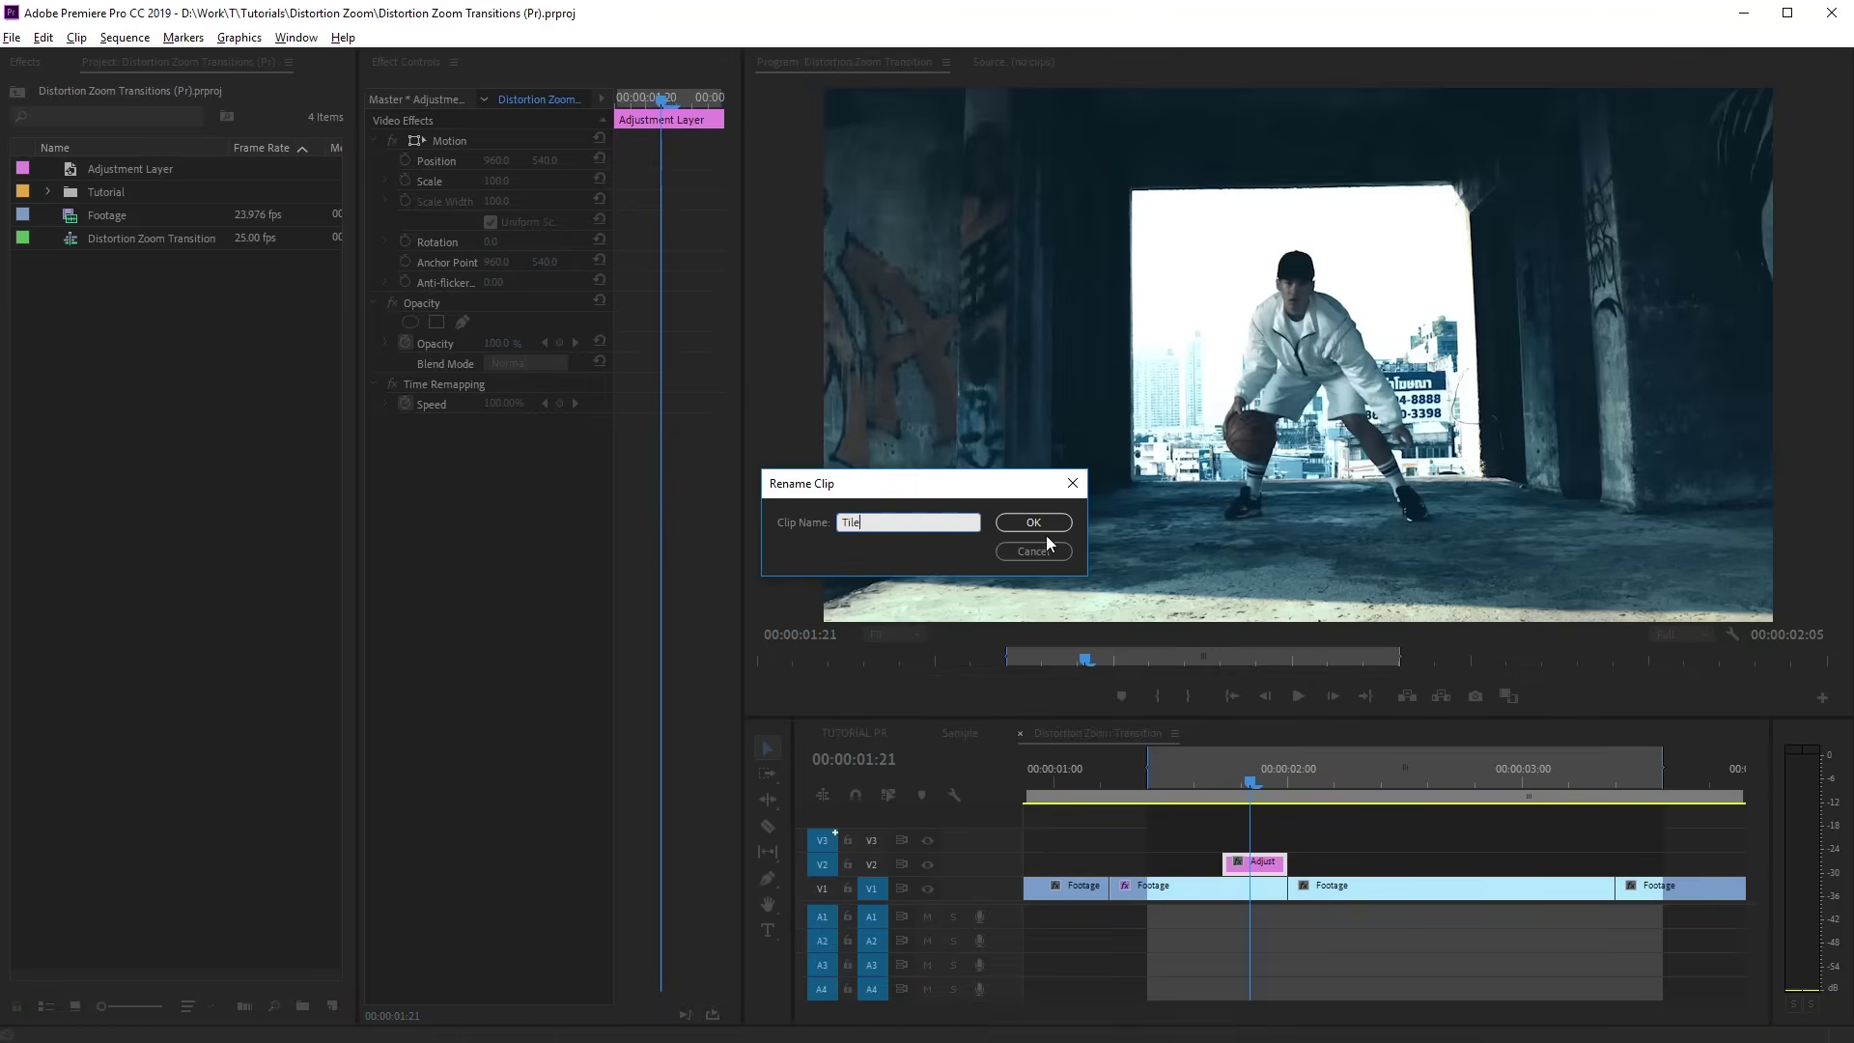
Name the adjustment layer 'Tile' and apply Replicate to it with Count 3
click(1046, 527)
click(25, 62)
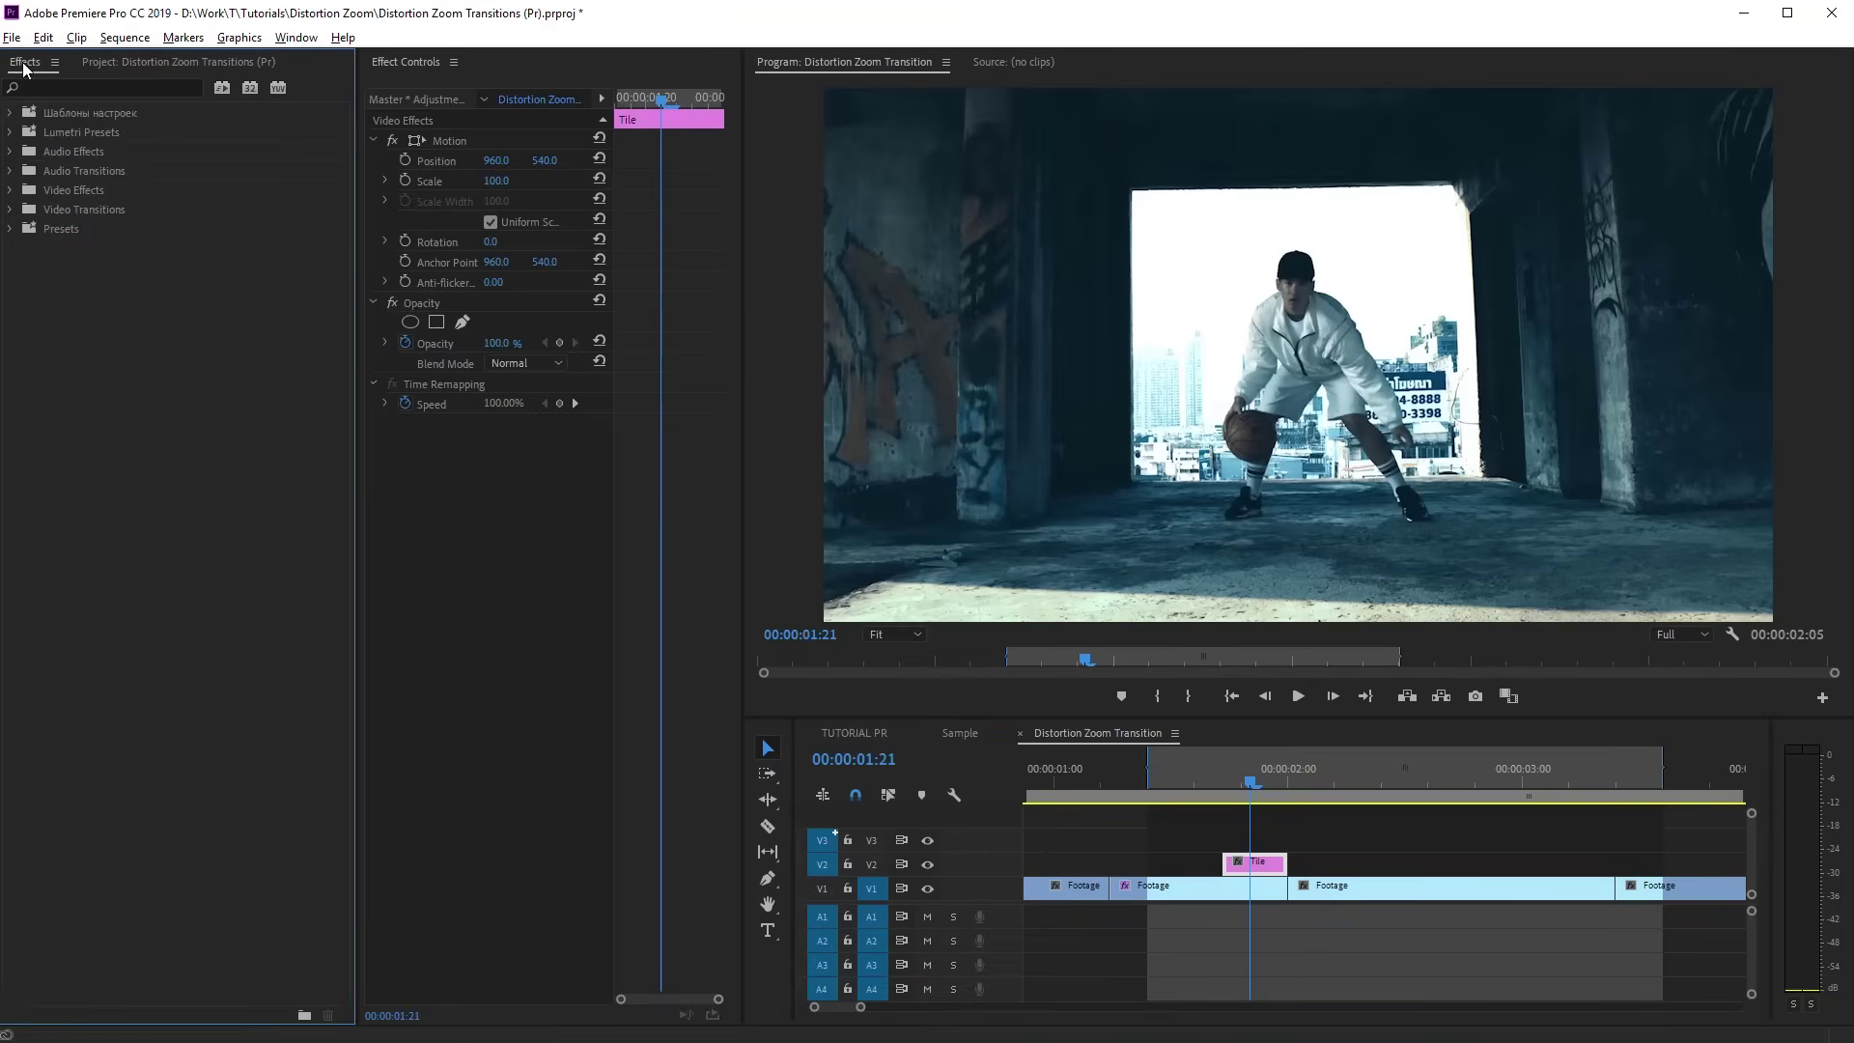
click(51, 84)
text(rep)
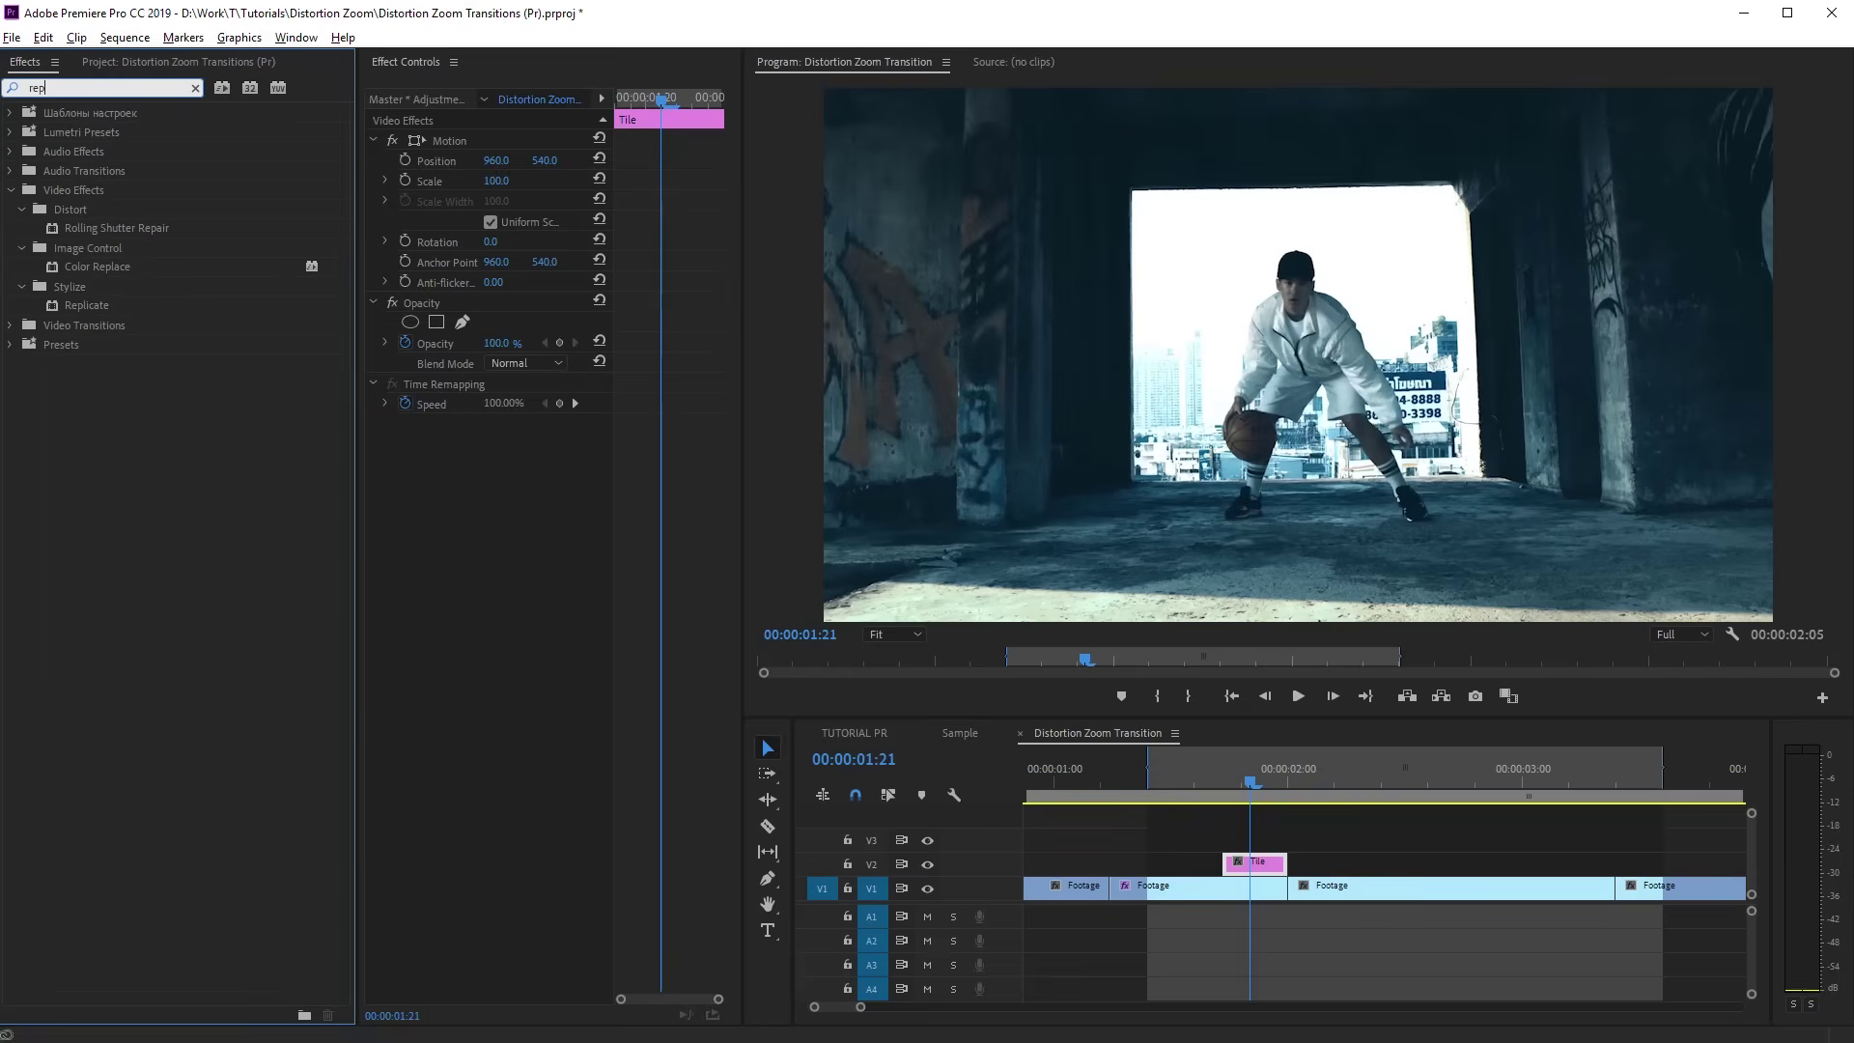
drag(84, 305, 1254, 868)
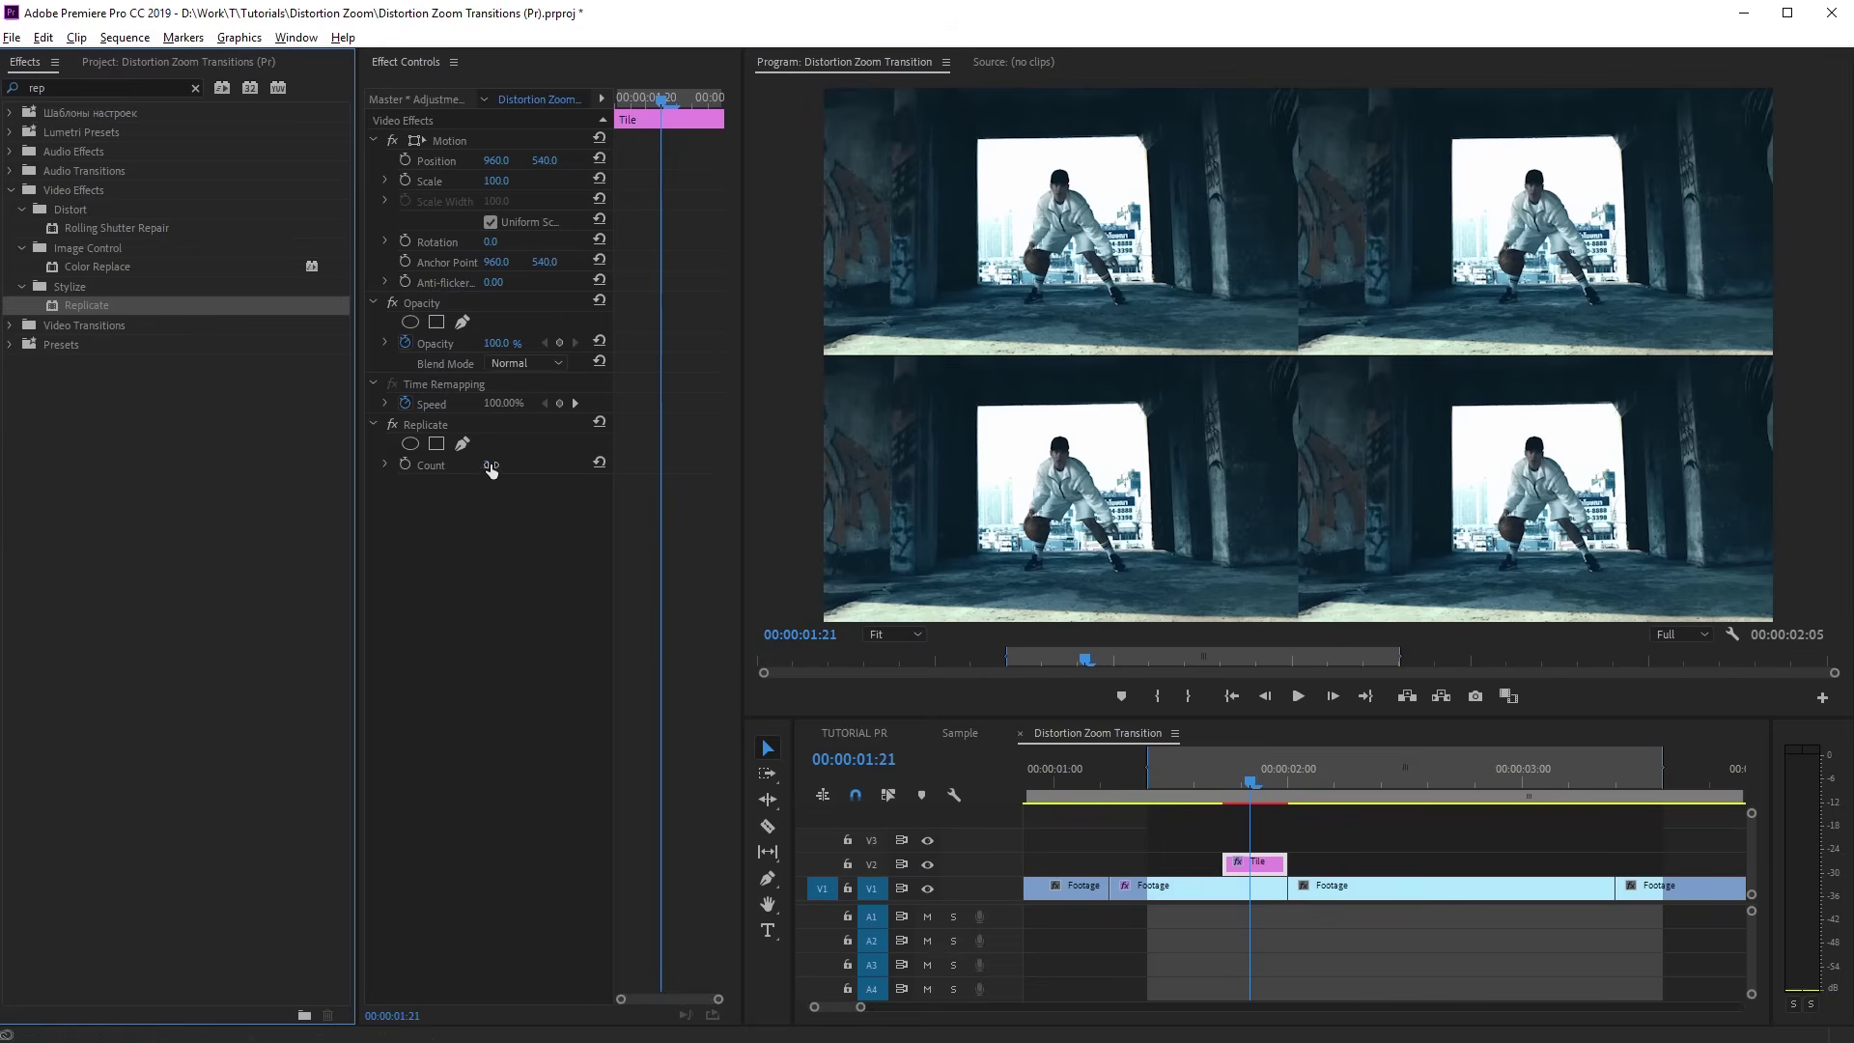
click(492, 465)
click(529, 515)
text(3)
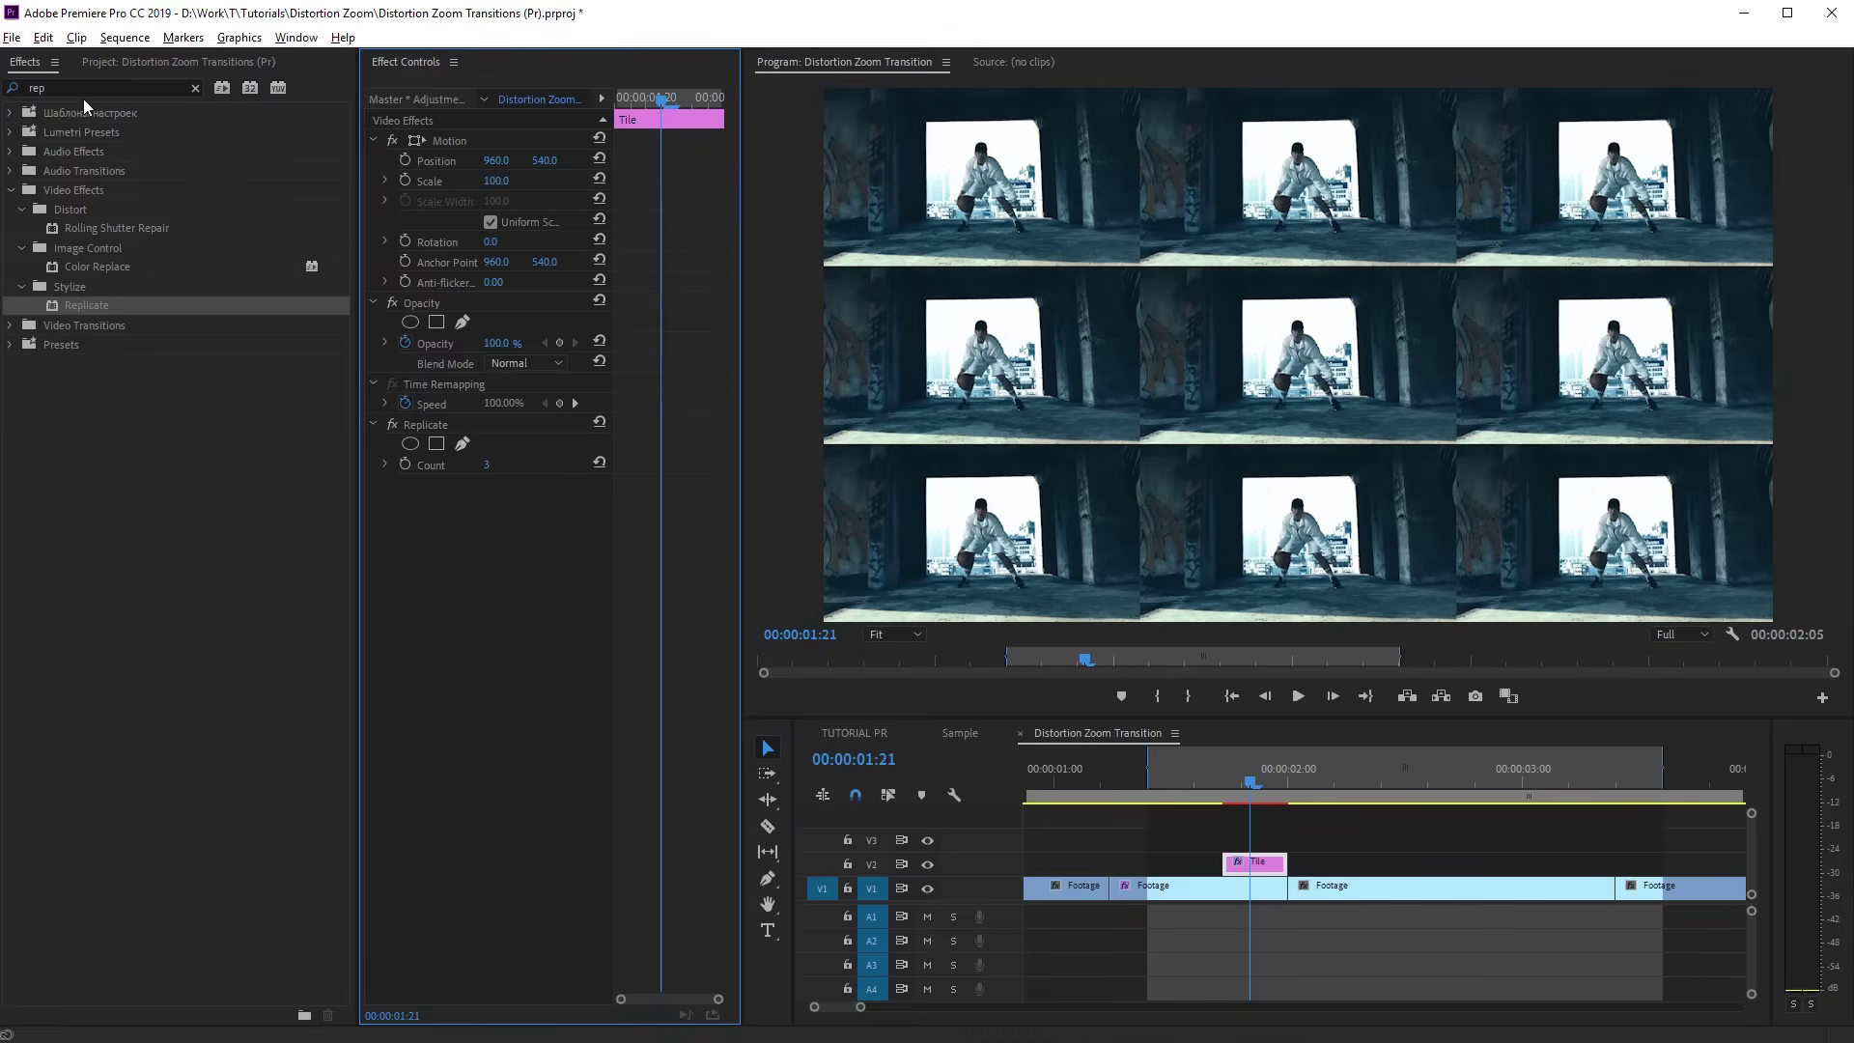
Apply Mirror to the Tile layer and shift its Reflection Center toward the right column
click(83, 88)
key(ctrl+a)
text(mir)
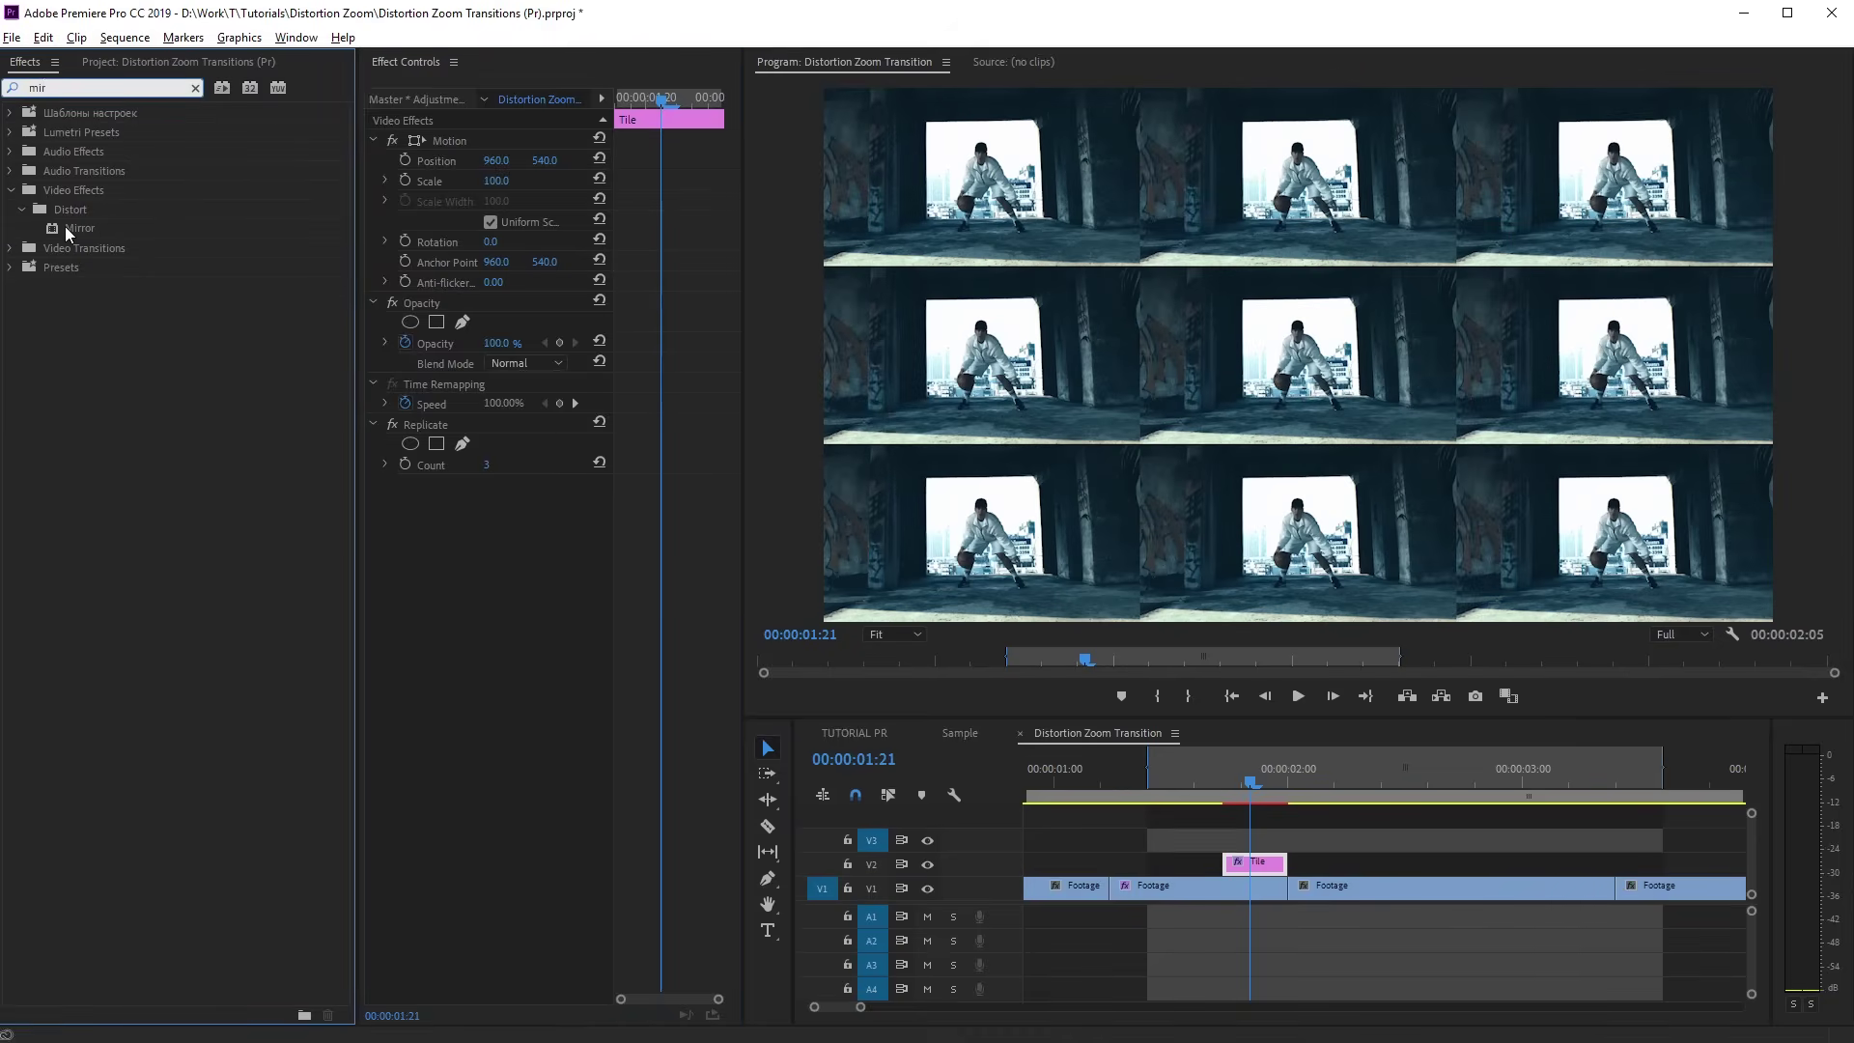
drag(68, 227, 548, 572)
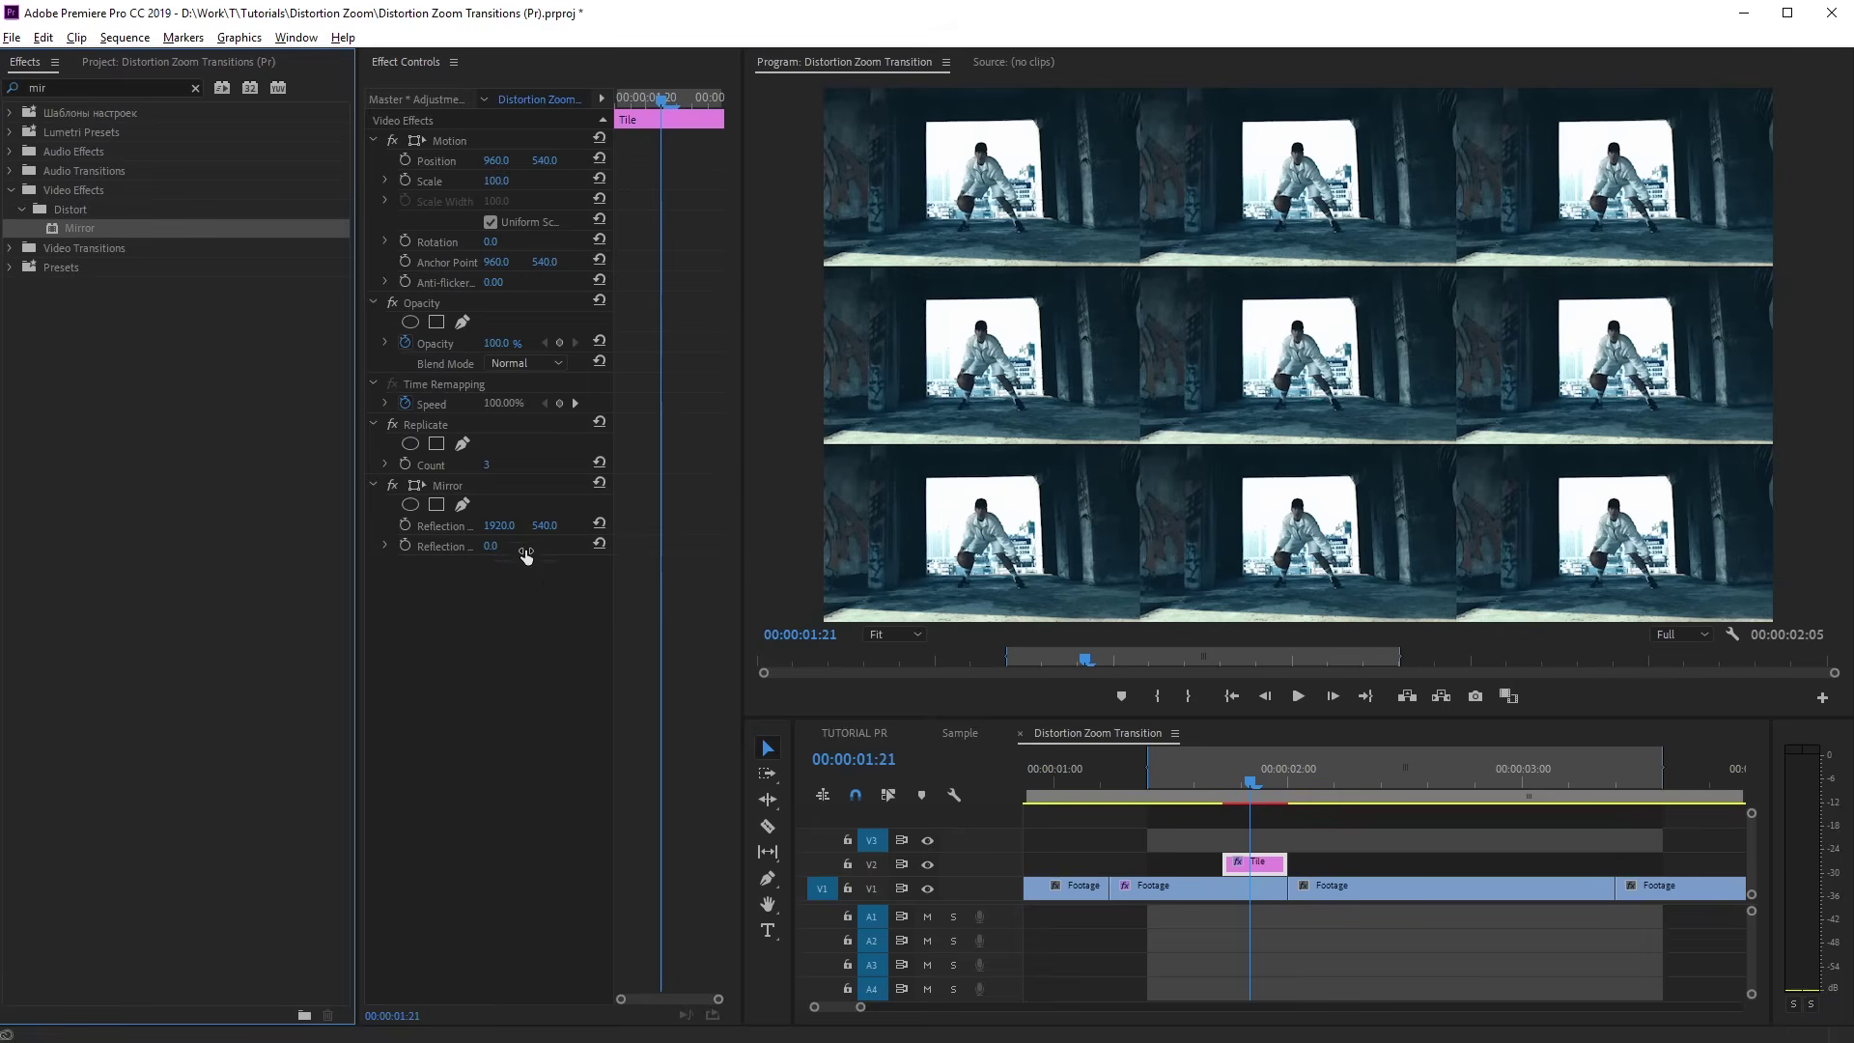
mouse_move(499, 525)
mouse_down()
mouse_move(463, 524)
mouse_move(493, 525)
mouse_up()
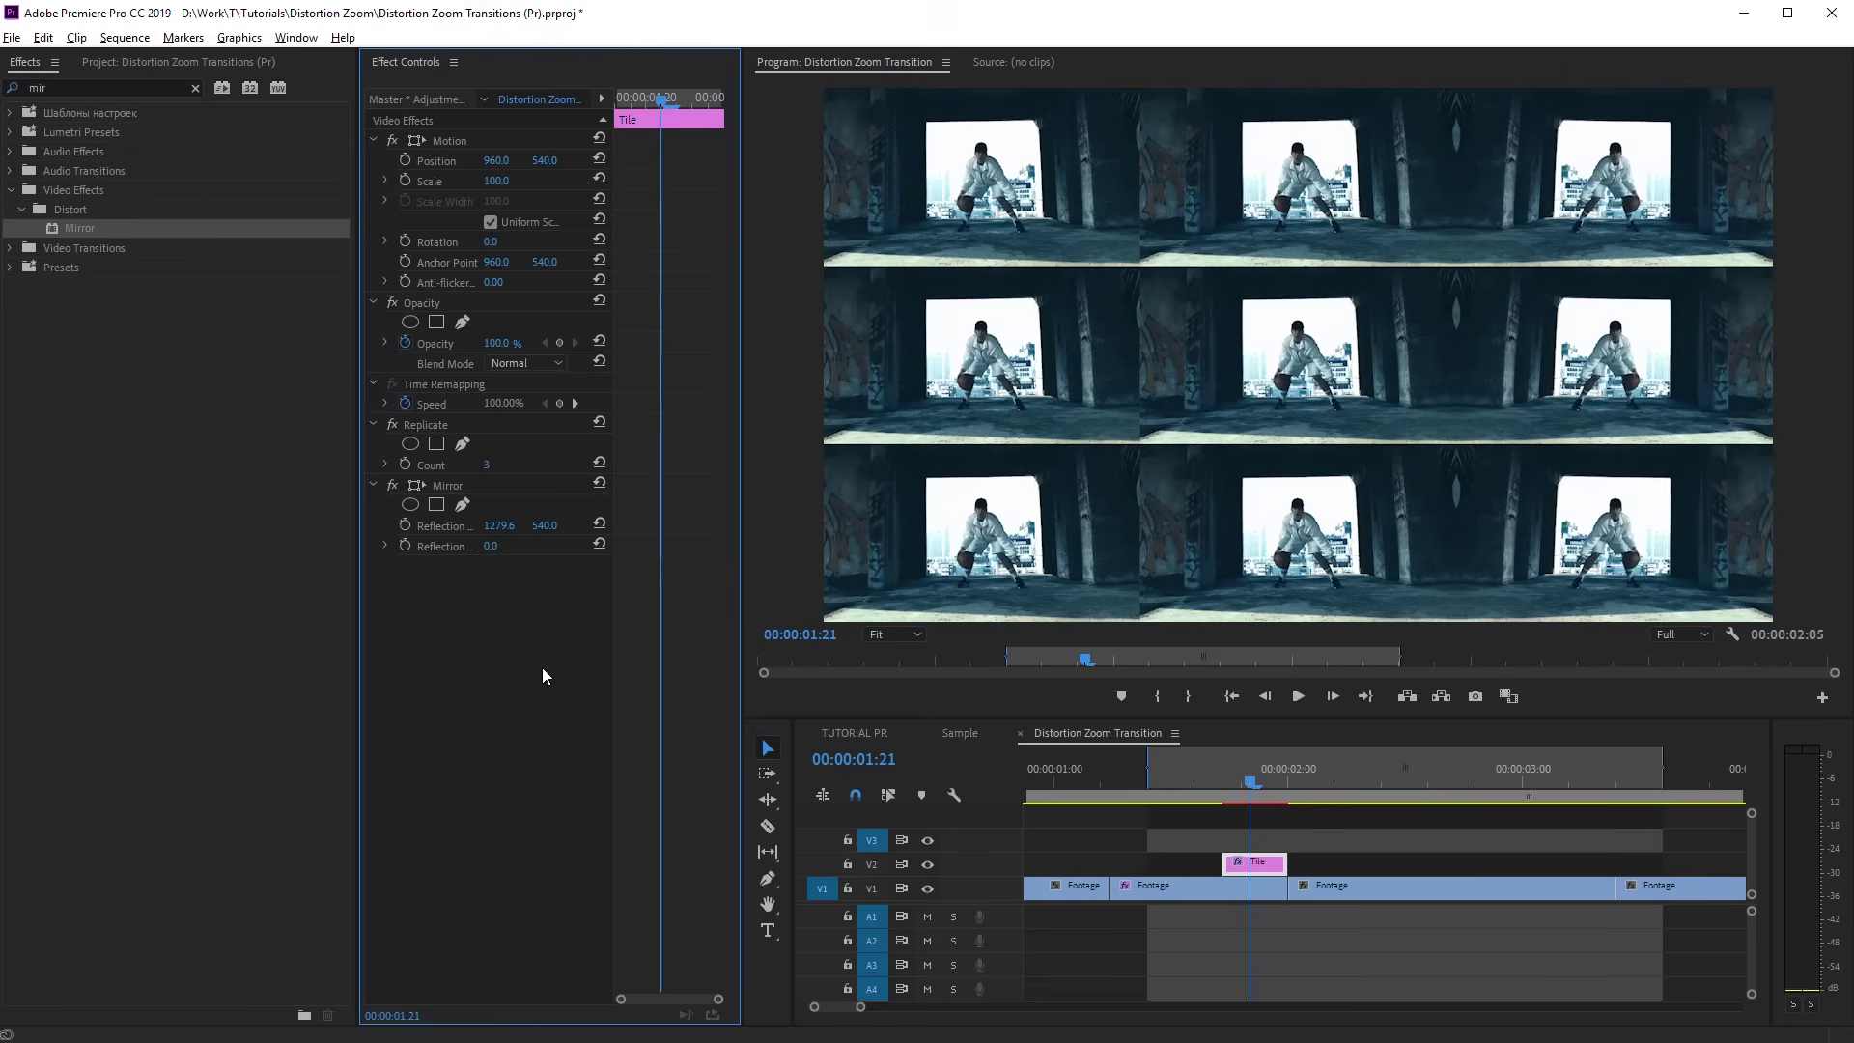
Duplicate the Mirror effect, with the copy at 180° angle and center 639.2
click(450, 485)
right_click(443, 484)
click(494, 596)
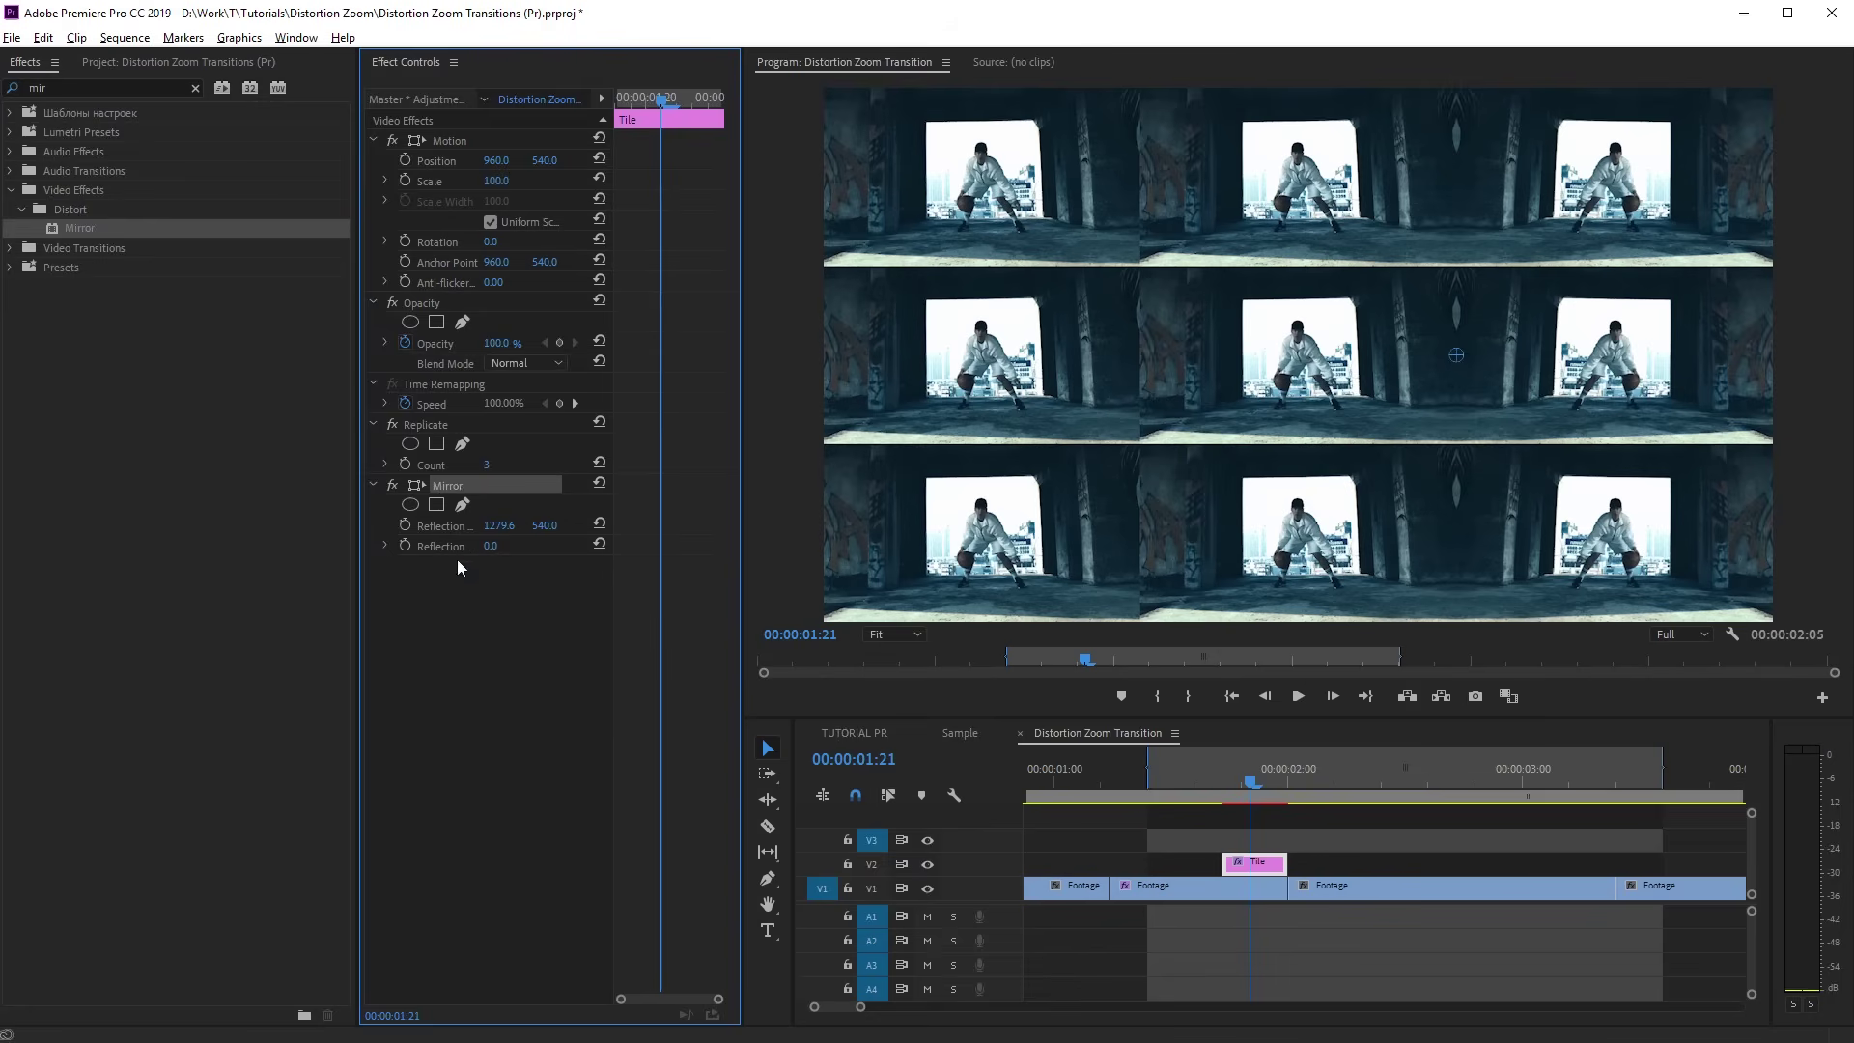
right_click(456, 618)
click(526, 752)
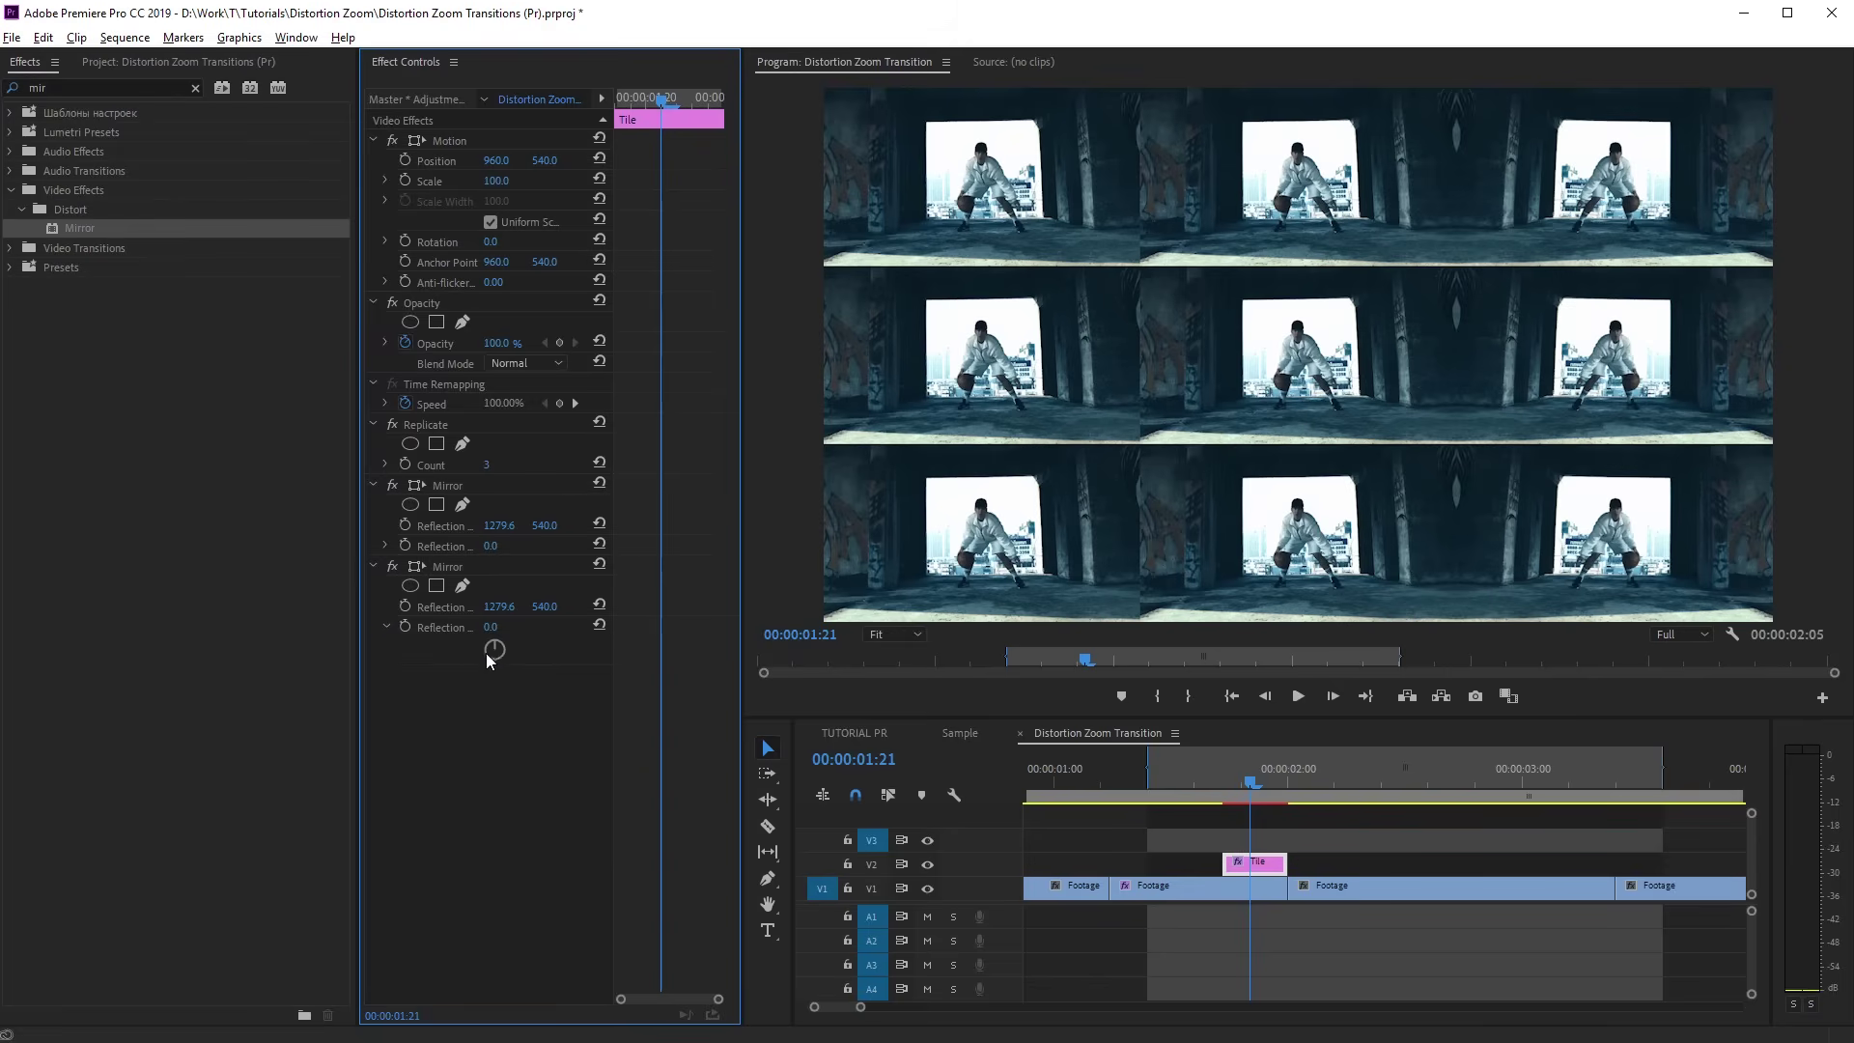
drag(496, 647, 498, 673)
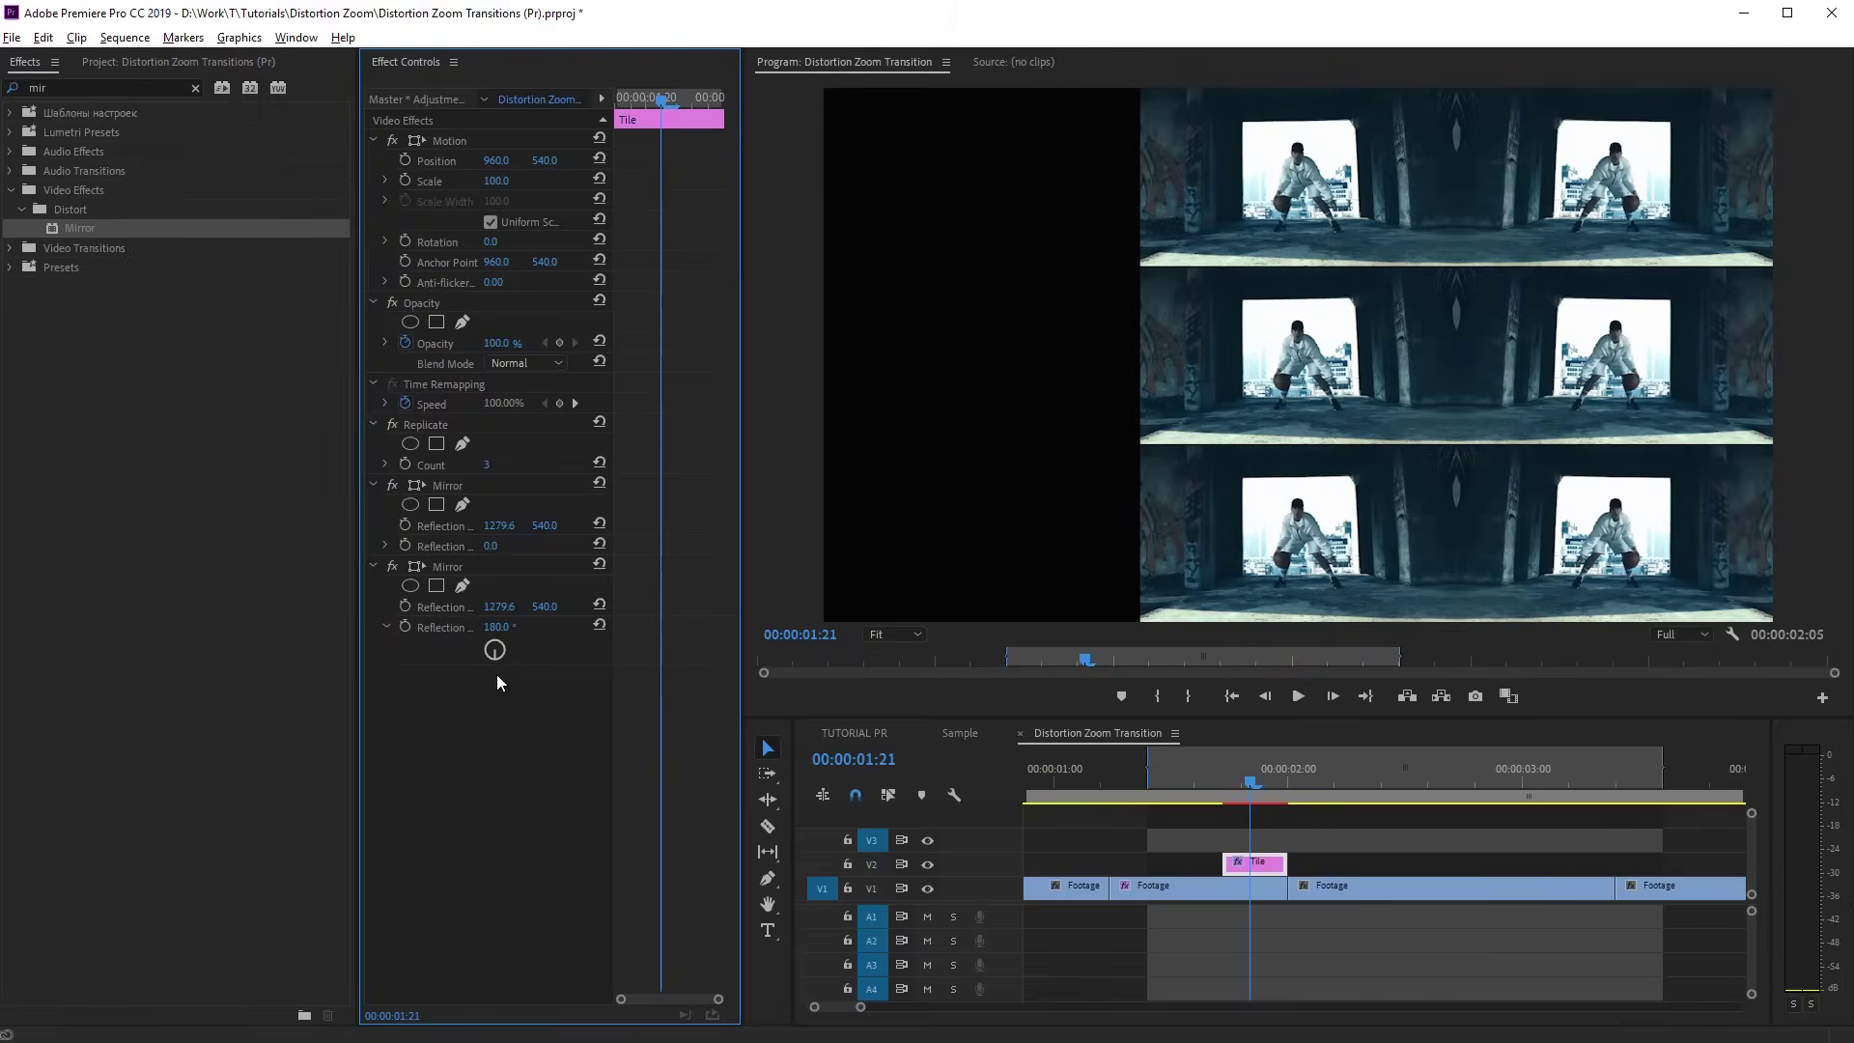
mouse_move(497, 606)
mouse_down()
mouse_move(470, 606)
mouse_move(494, 648)
mouse_up()
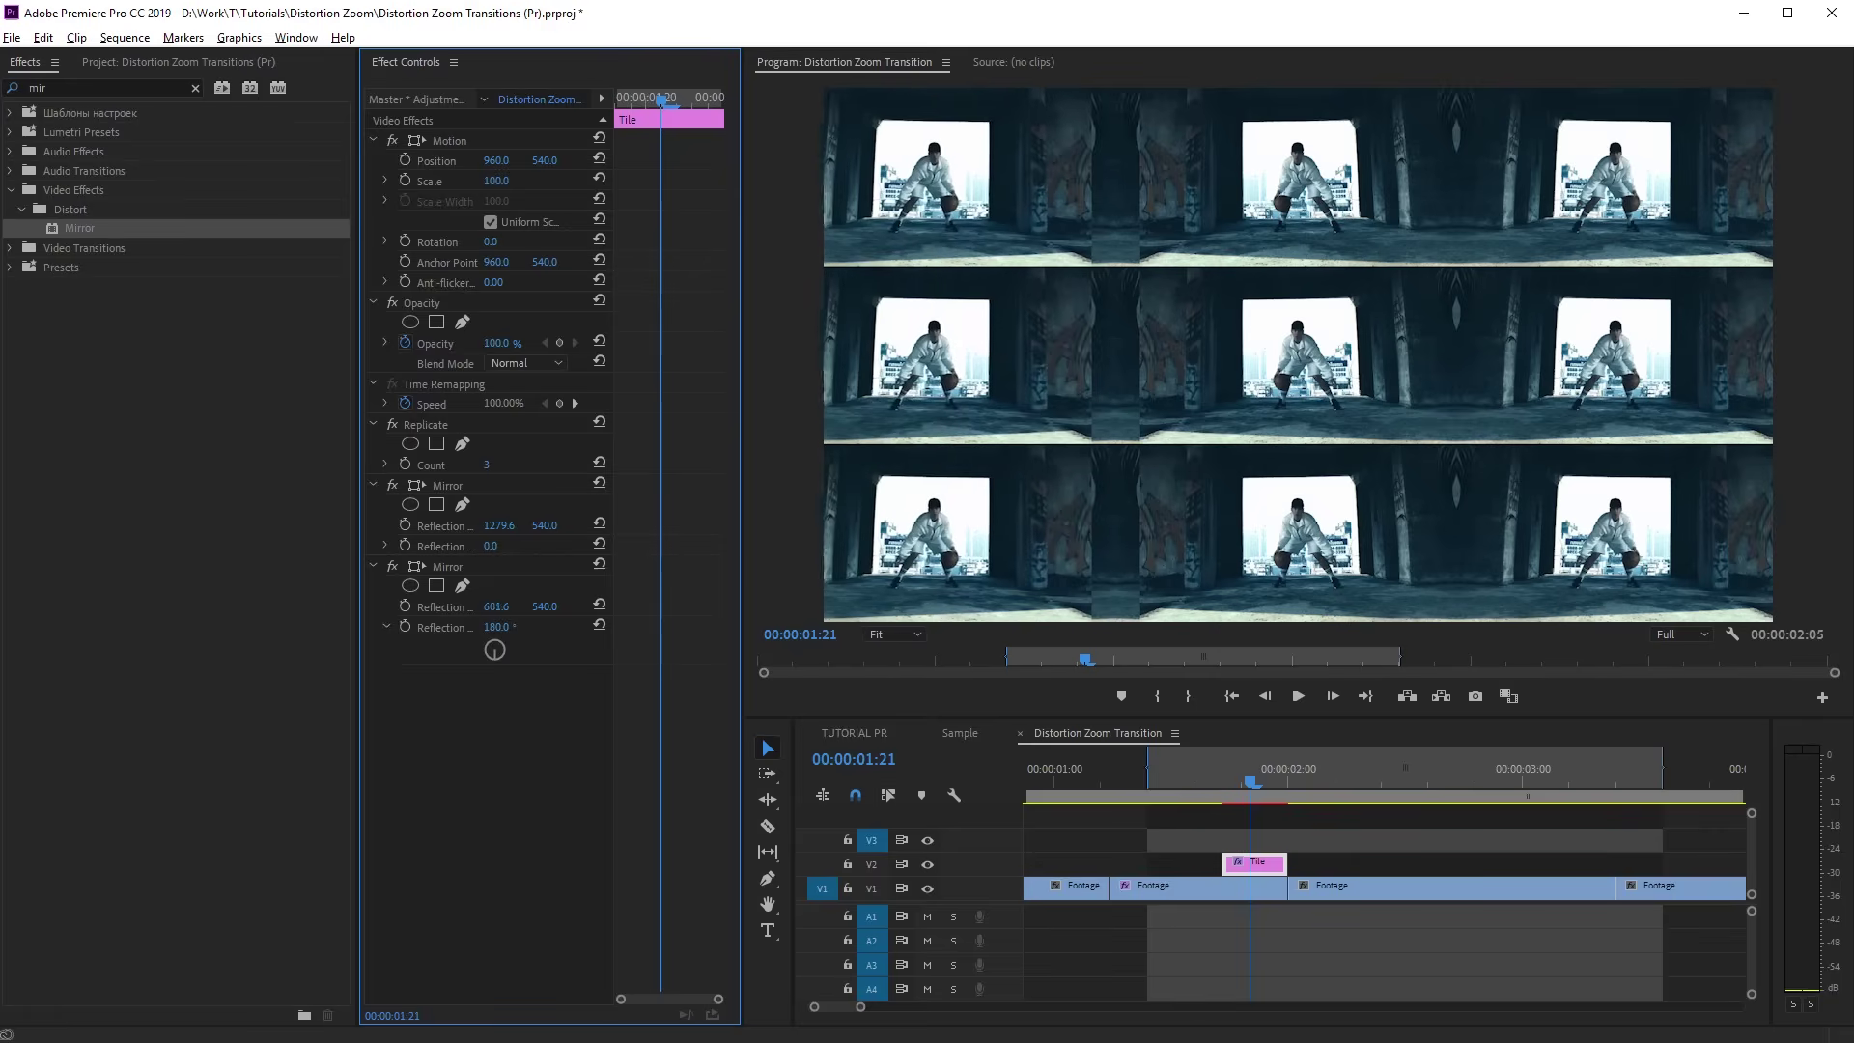
Paste a third Mirror effect and set its Reflection Angle to 90°
right_click(493, 703)
click(558, 834)
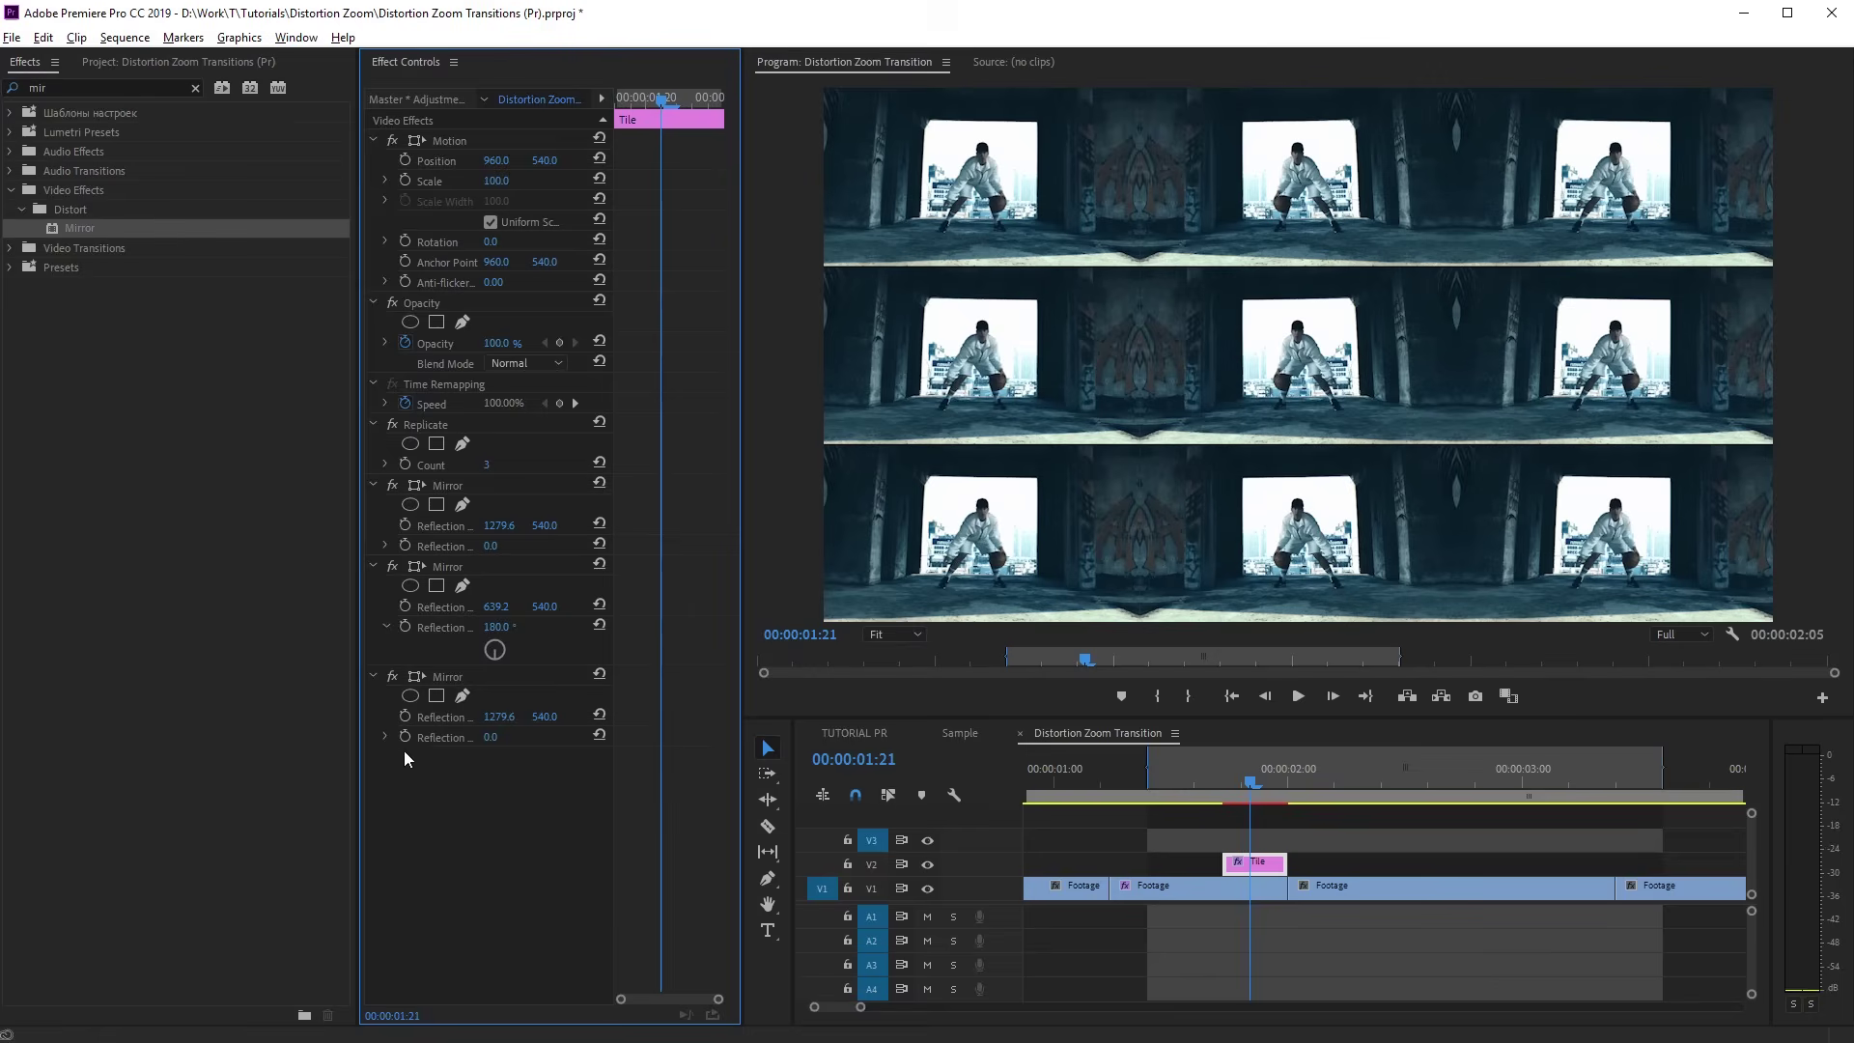
click(385, 736)
drag(495, 760, 566, 717)
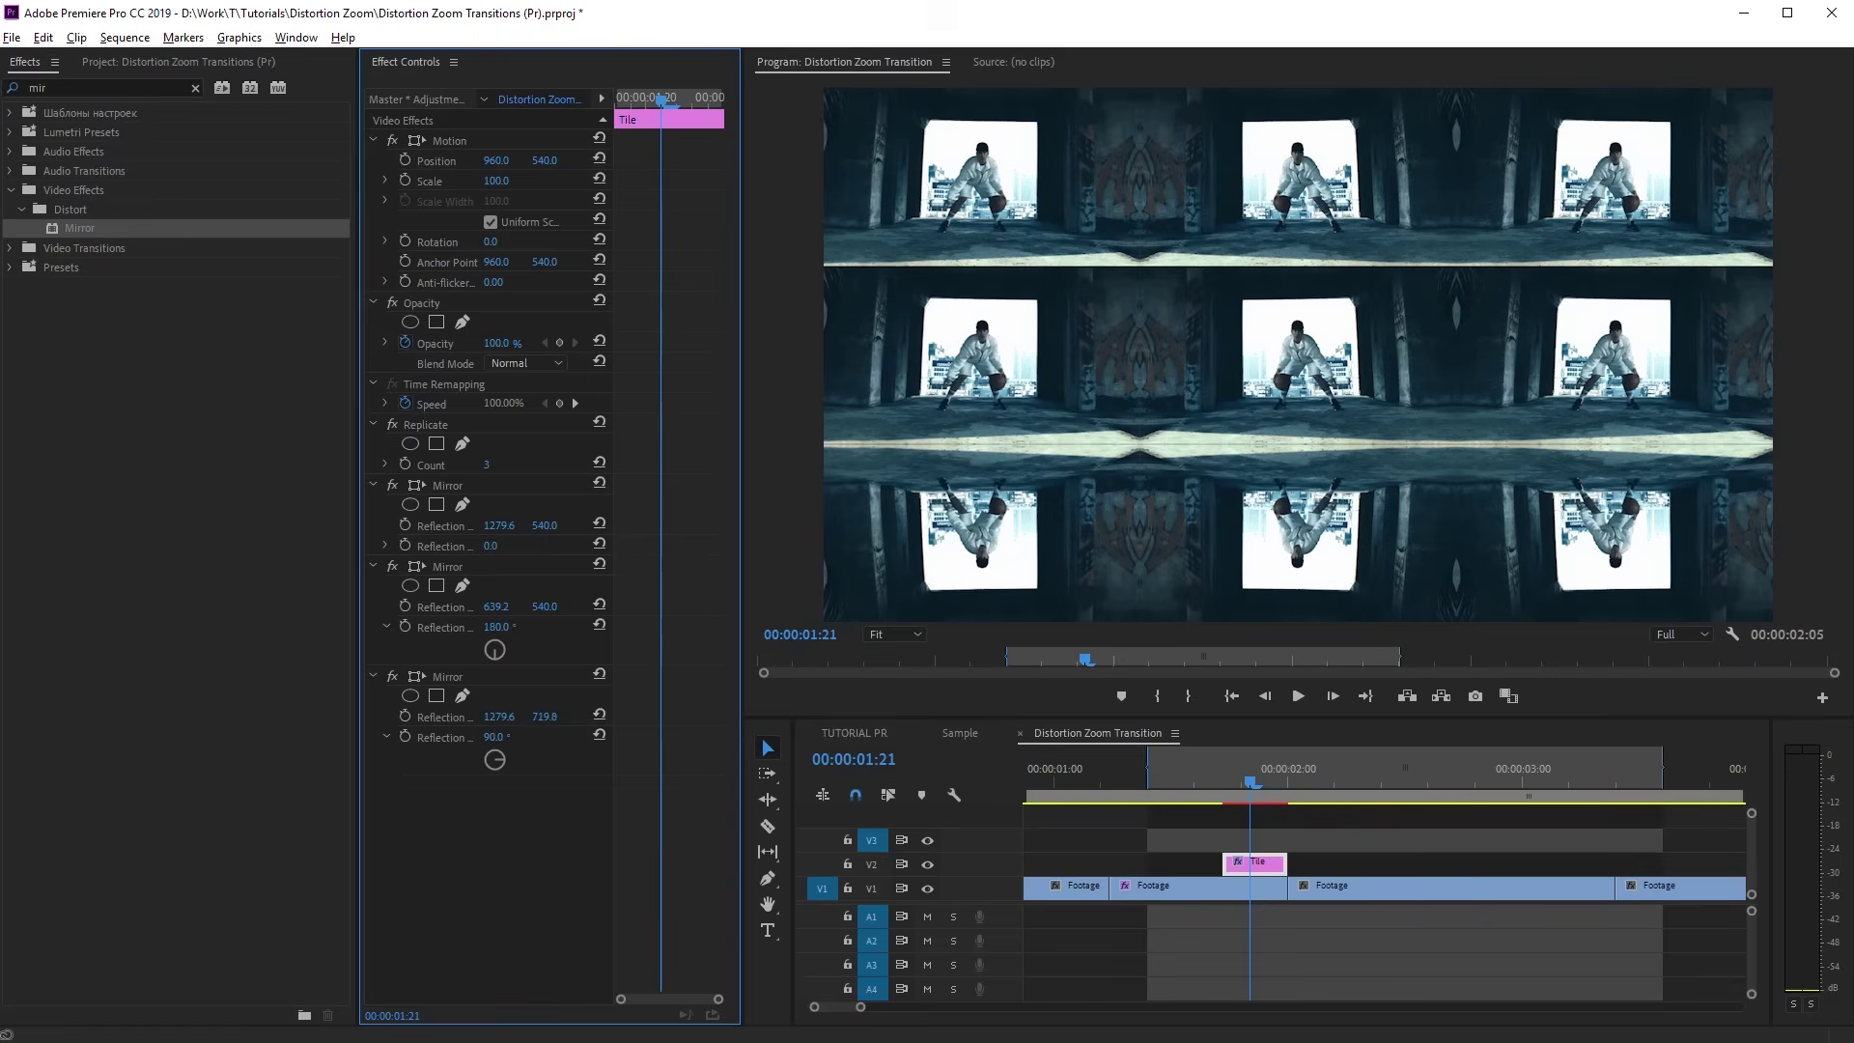
Paste a fourth Mirror at -90°, moving its Reflection Center up to the top row
right_click(491, 823)
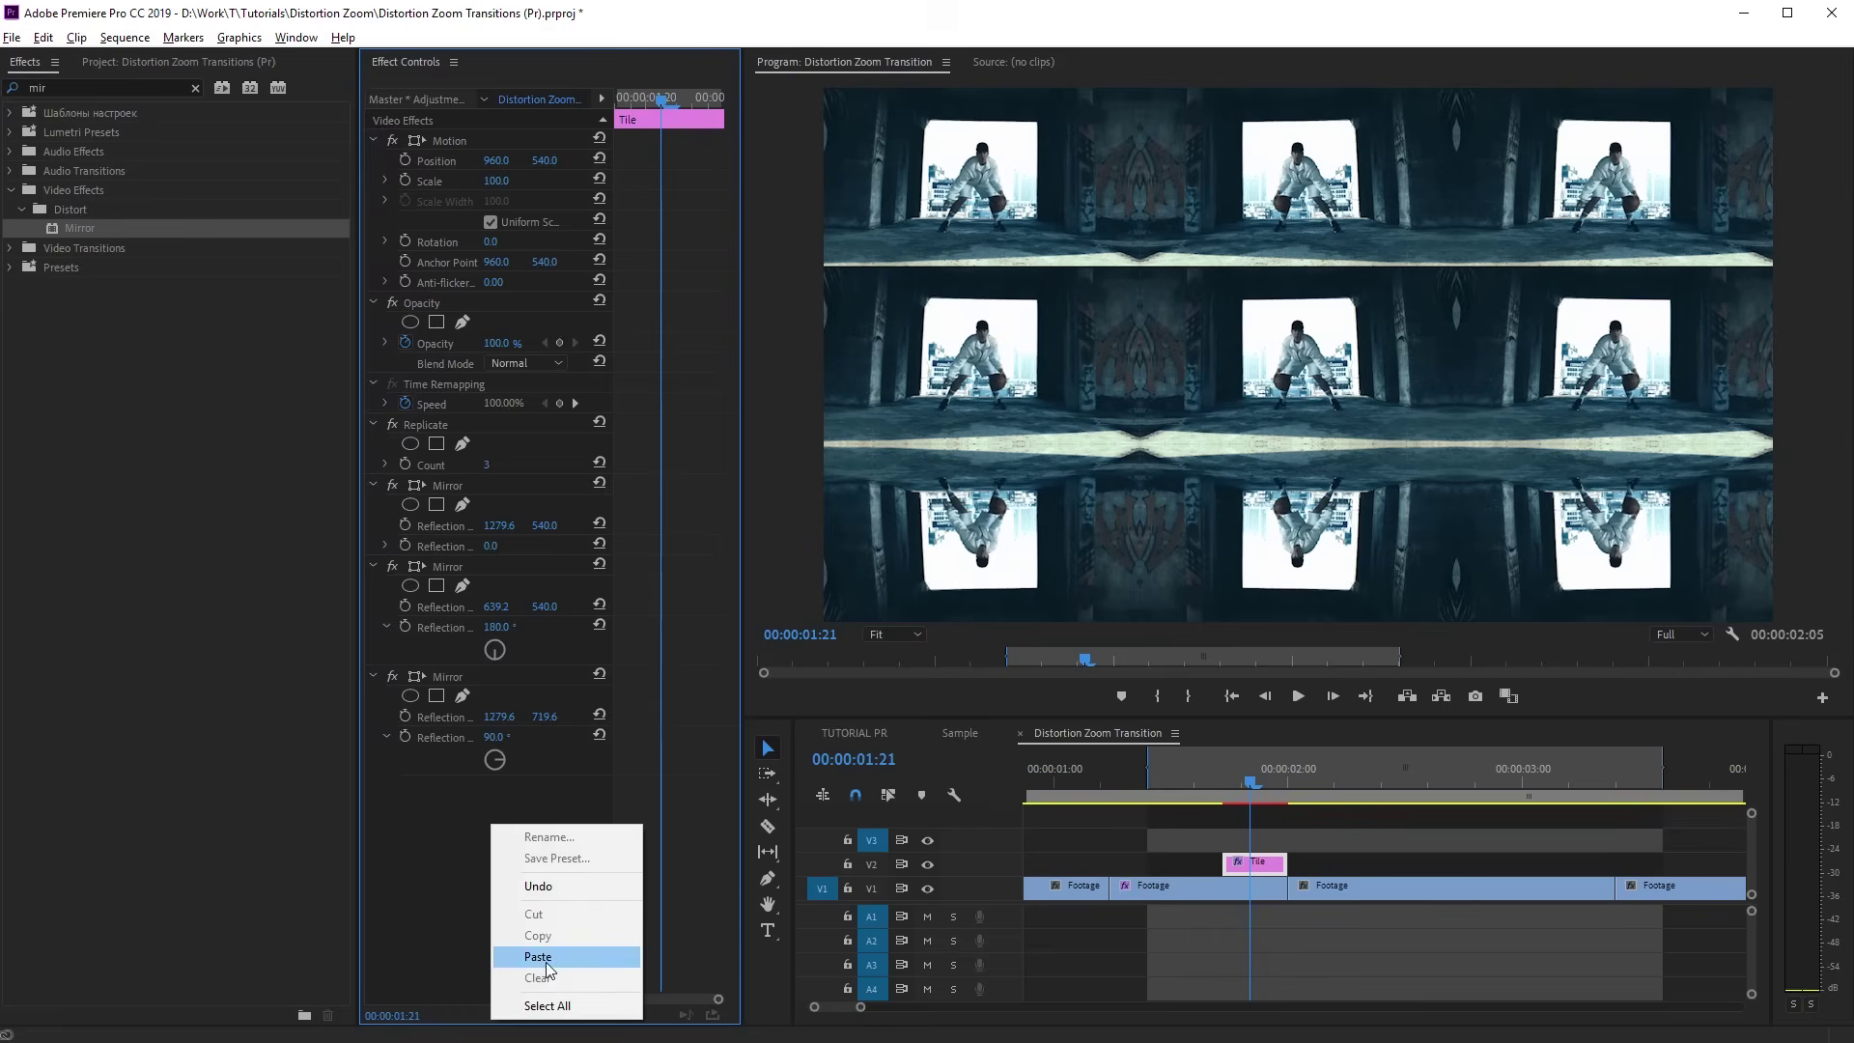
click(551, 956)
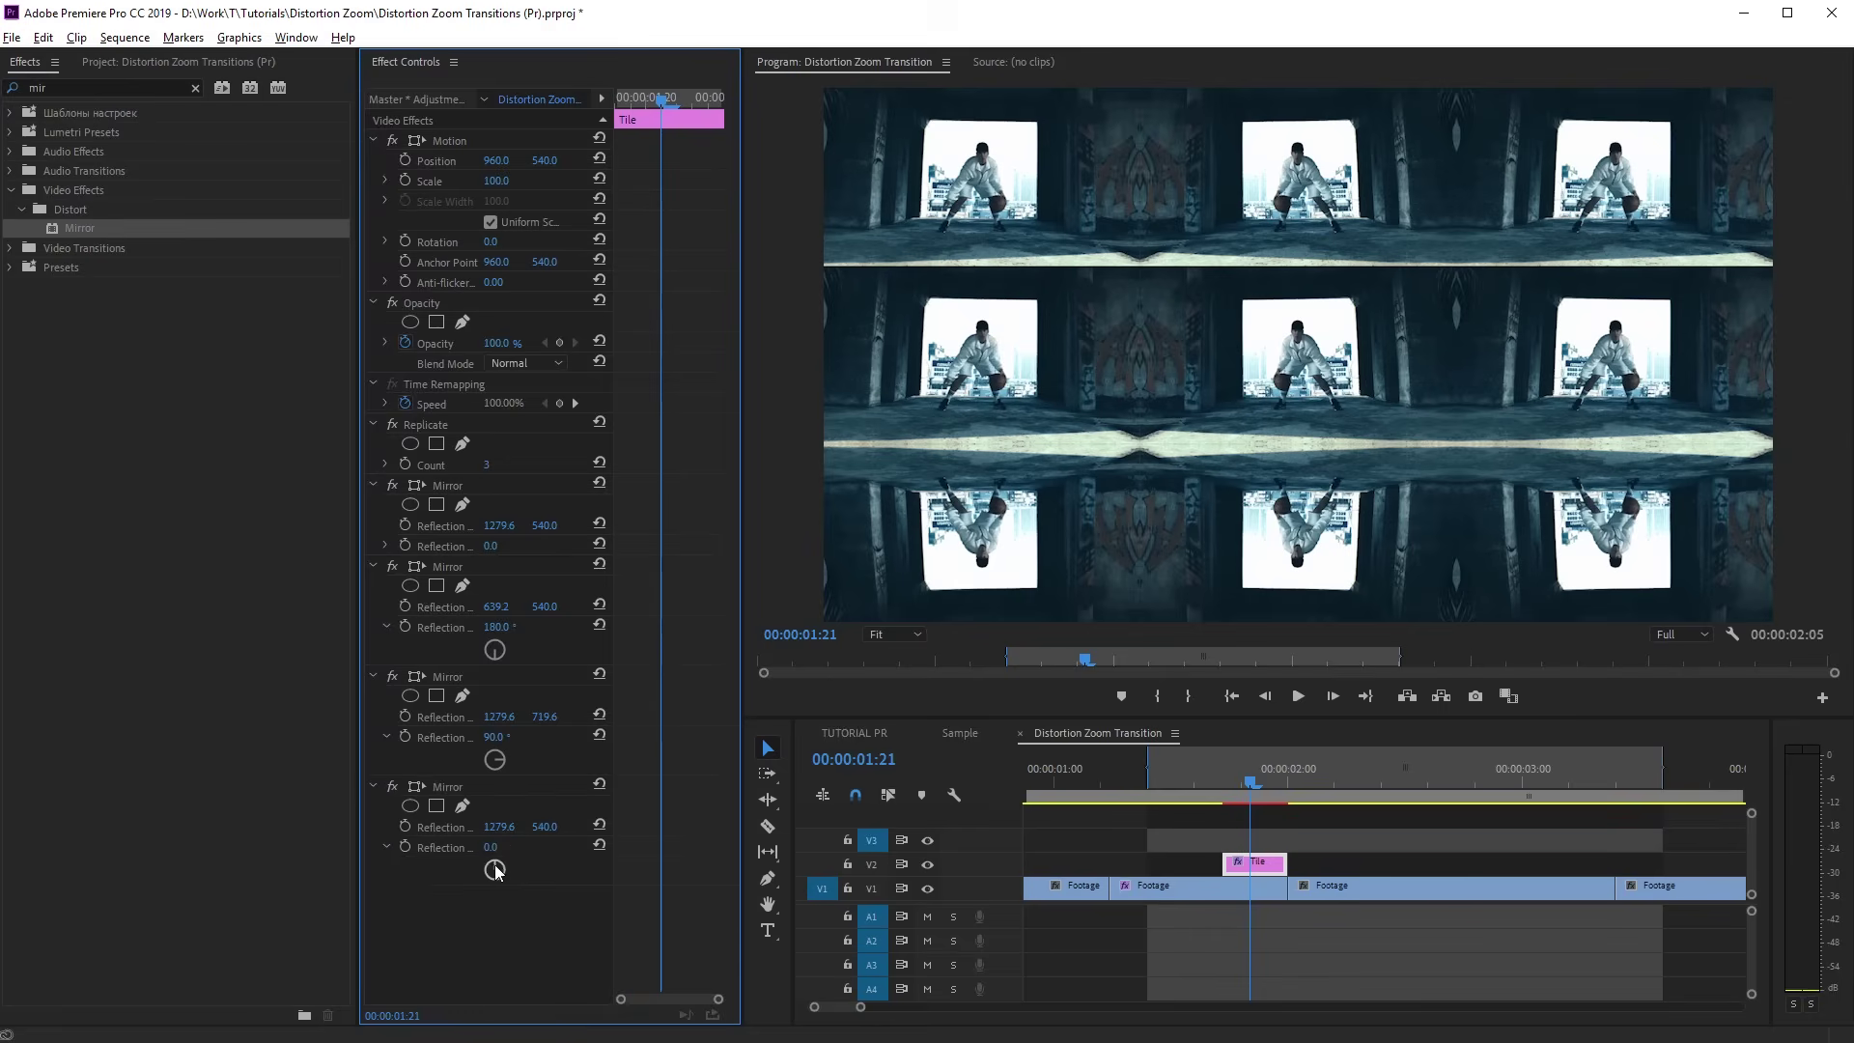
drag(494, 870, 461, 870)
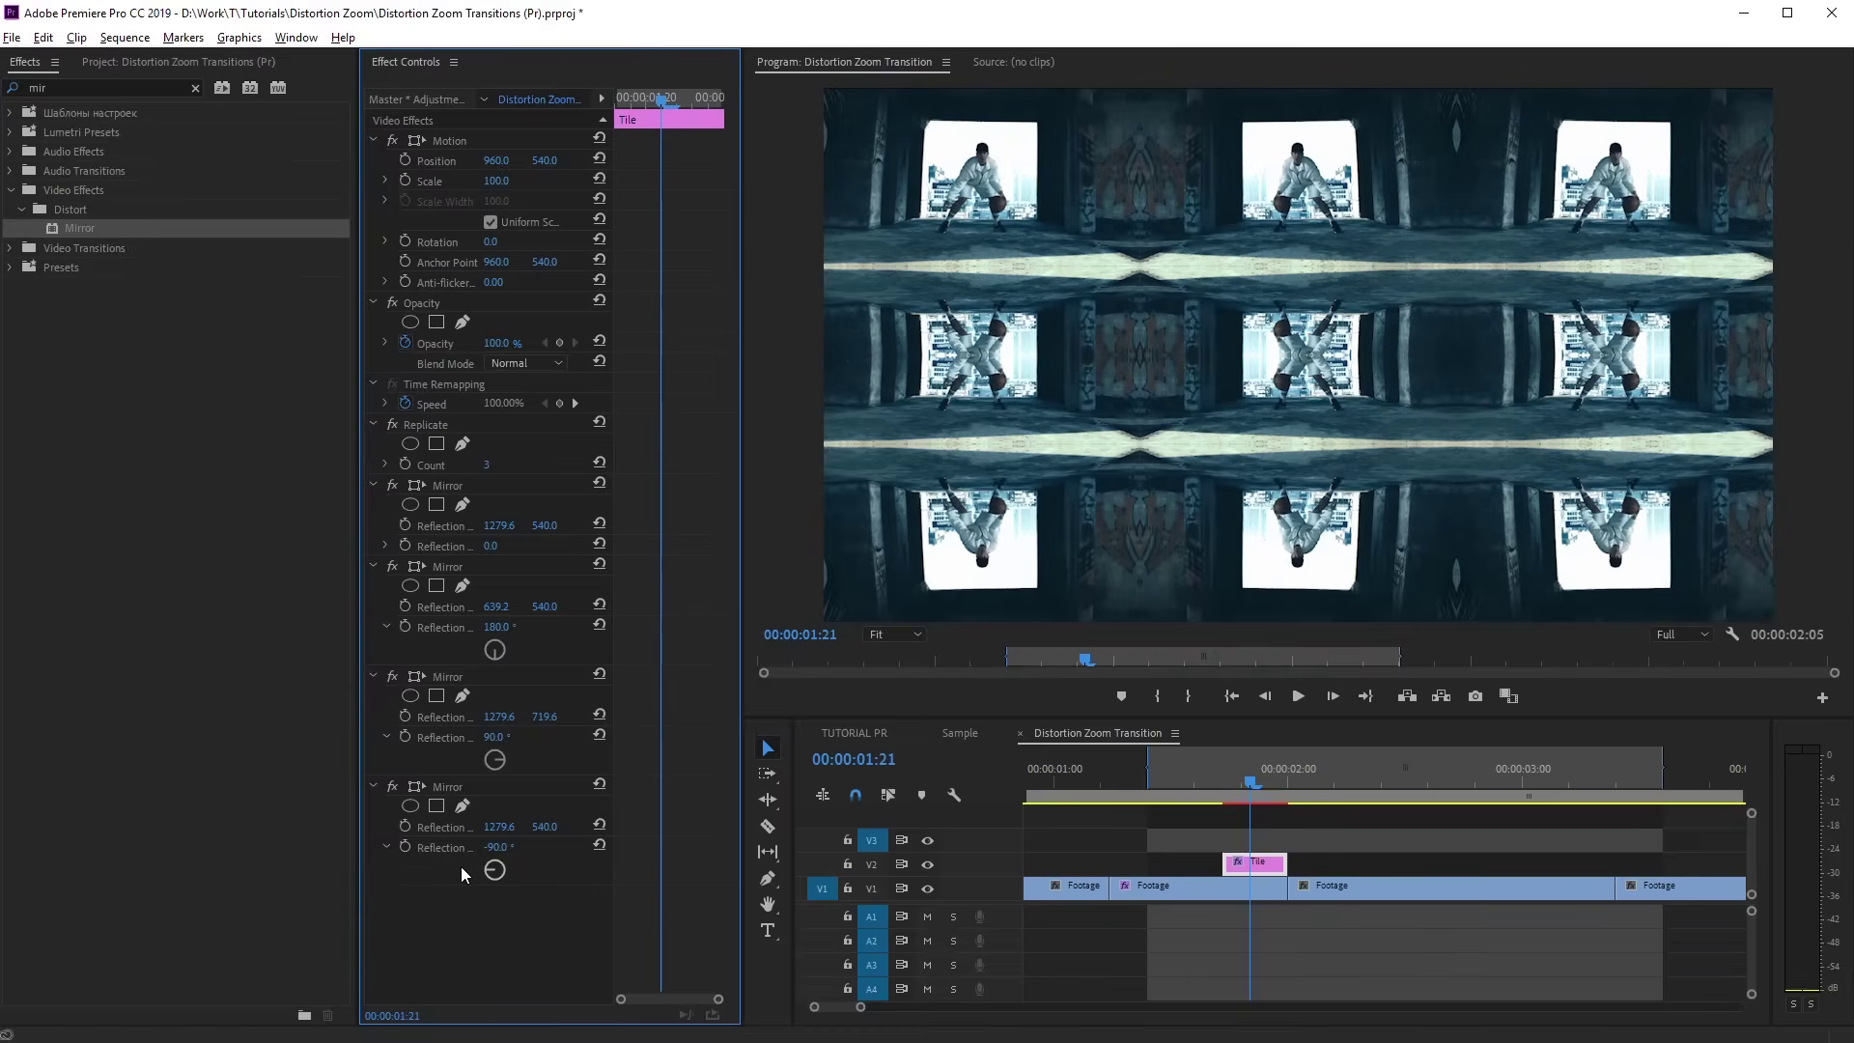
drag(544, 827, 500, 826)
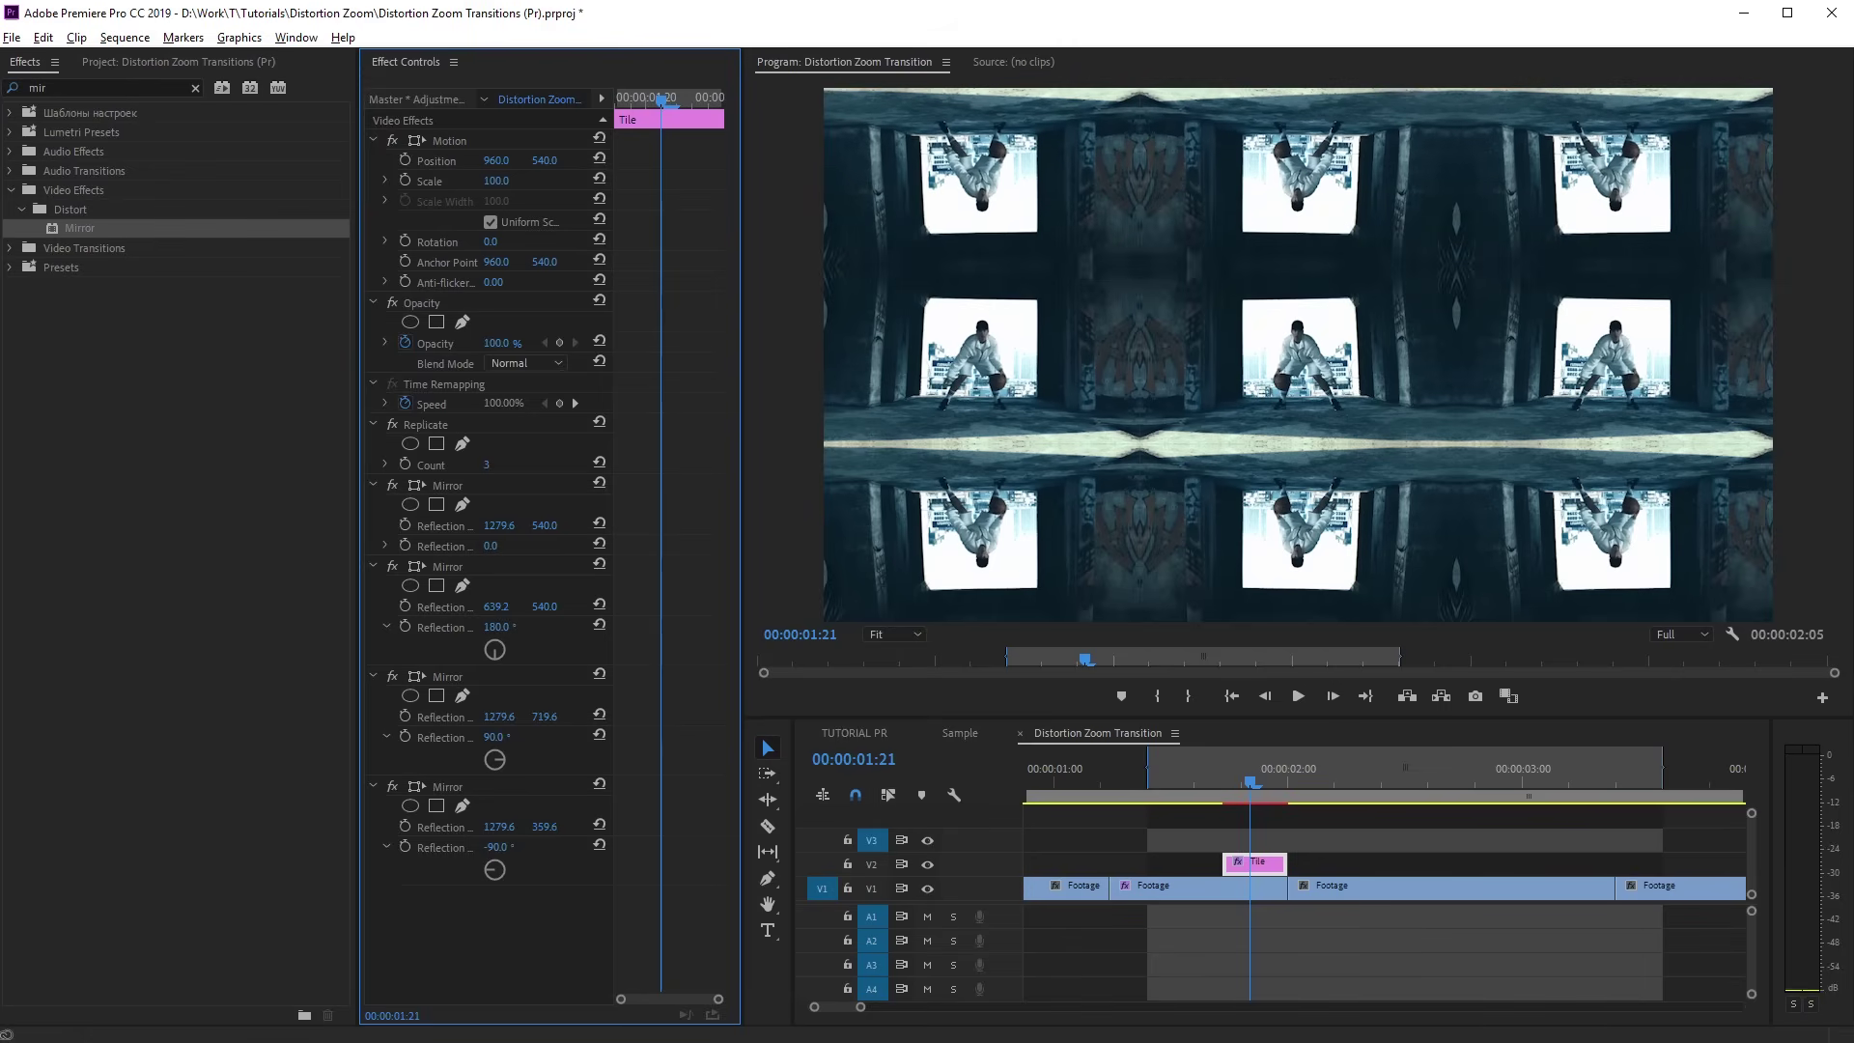
Copy the Tile clip and paste it onto the track above, aligned with the original
click(1259, 867)
right_click(1258, 867)
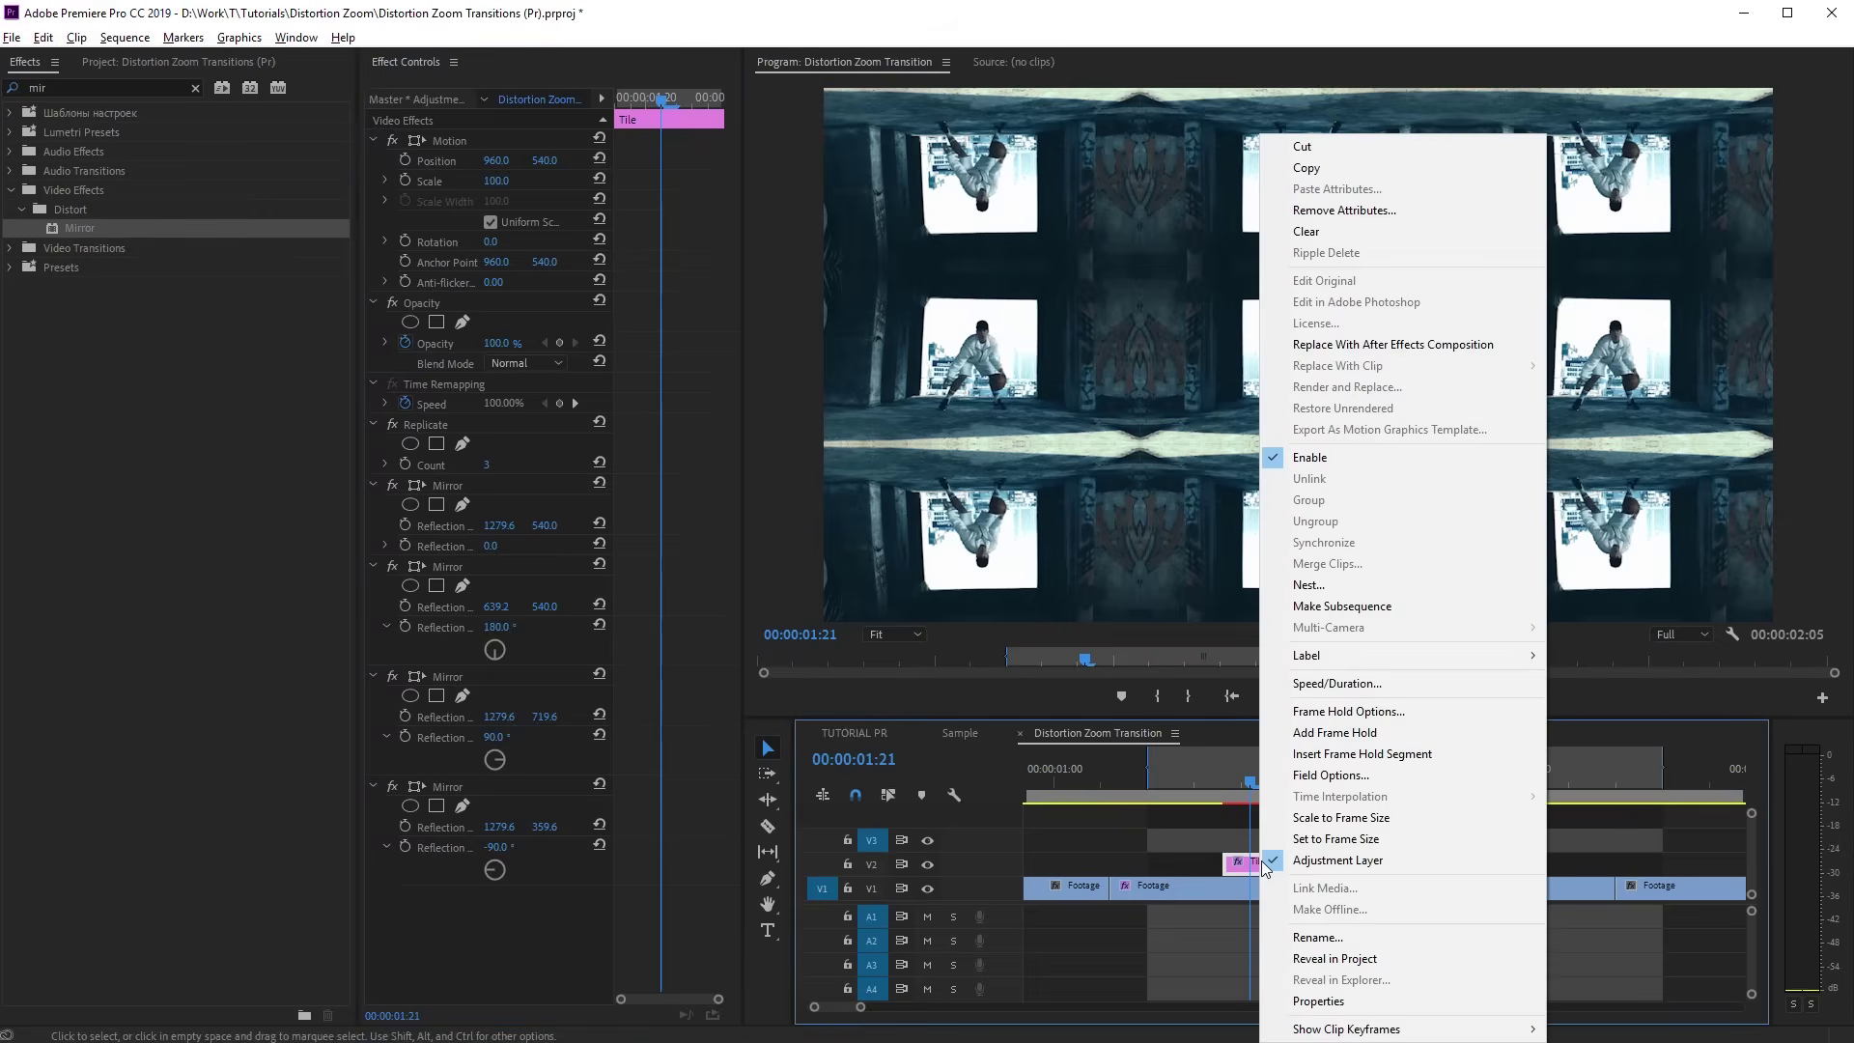
click(1323, 165)
click(46, 38)
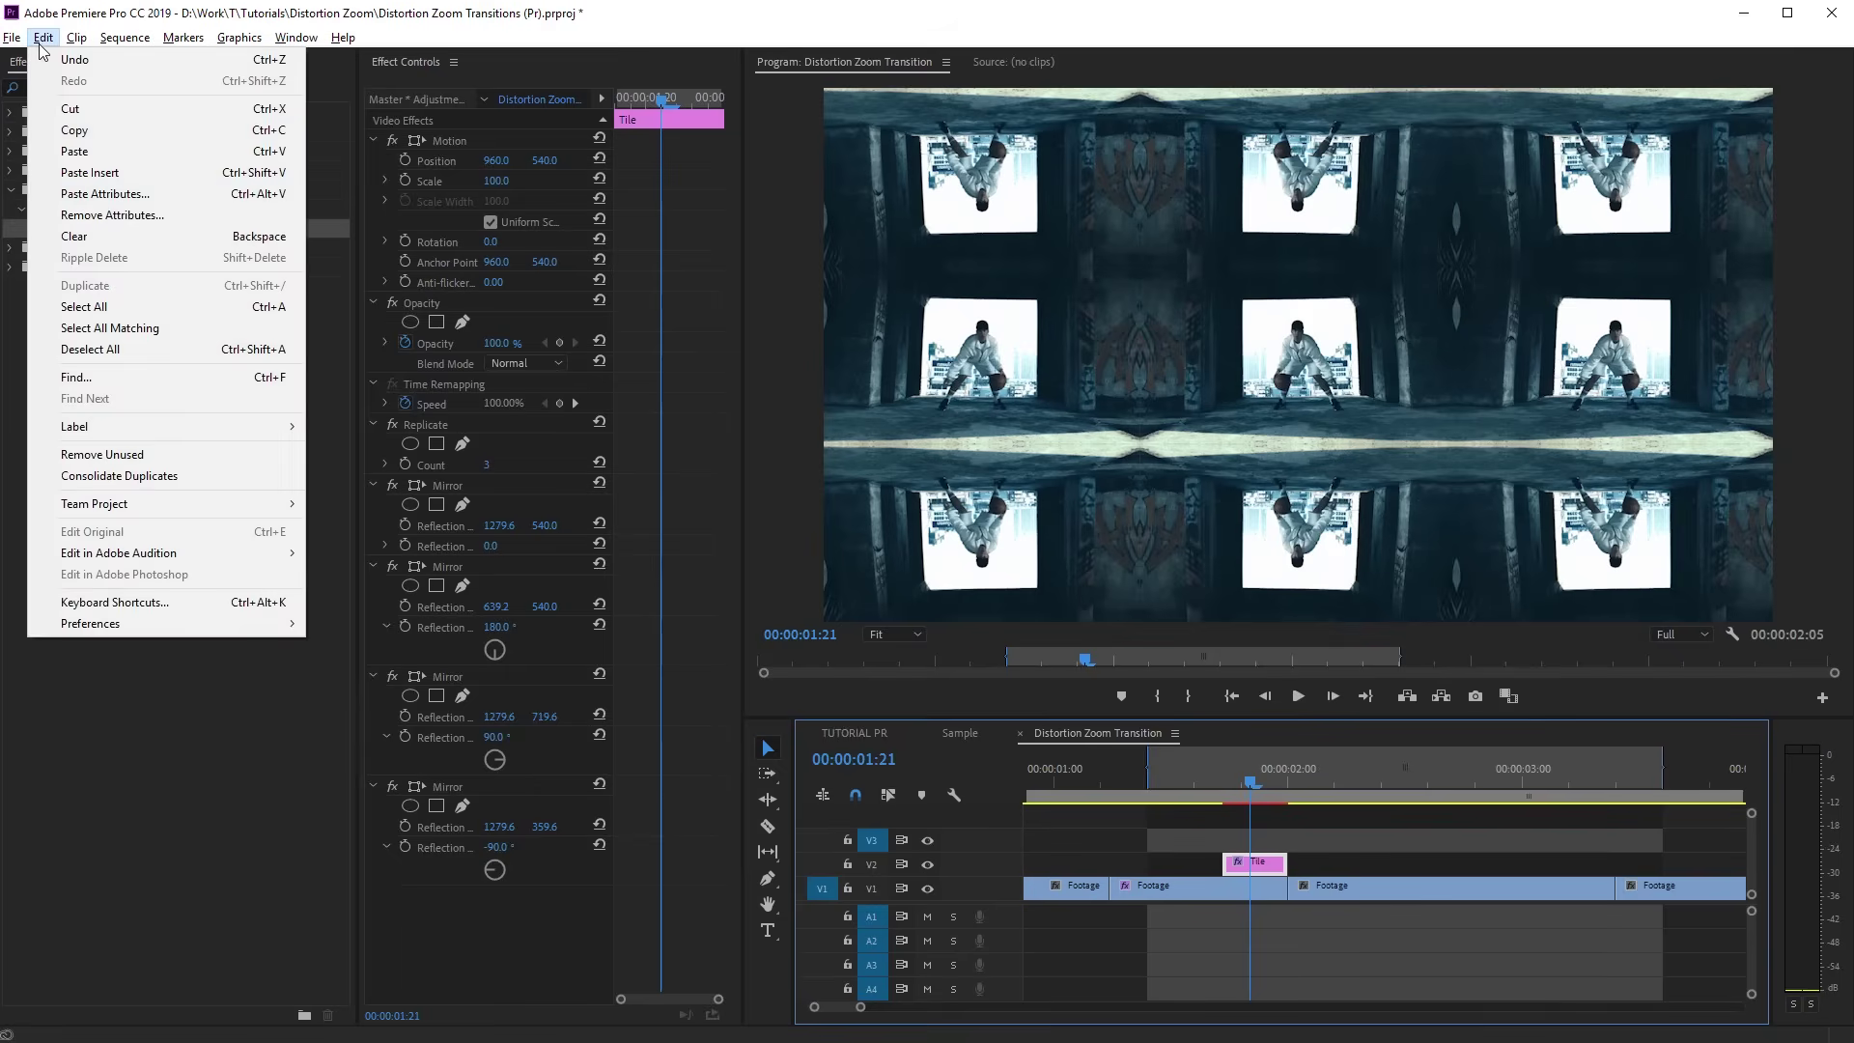
click(144, 152)
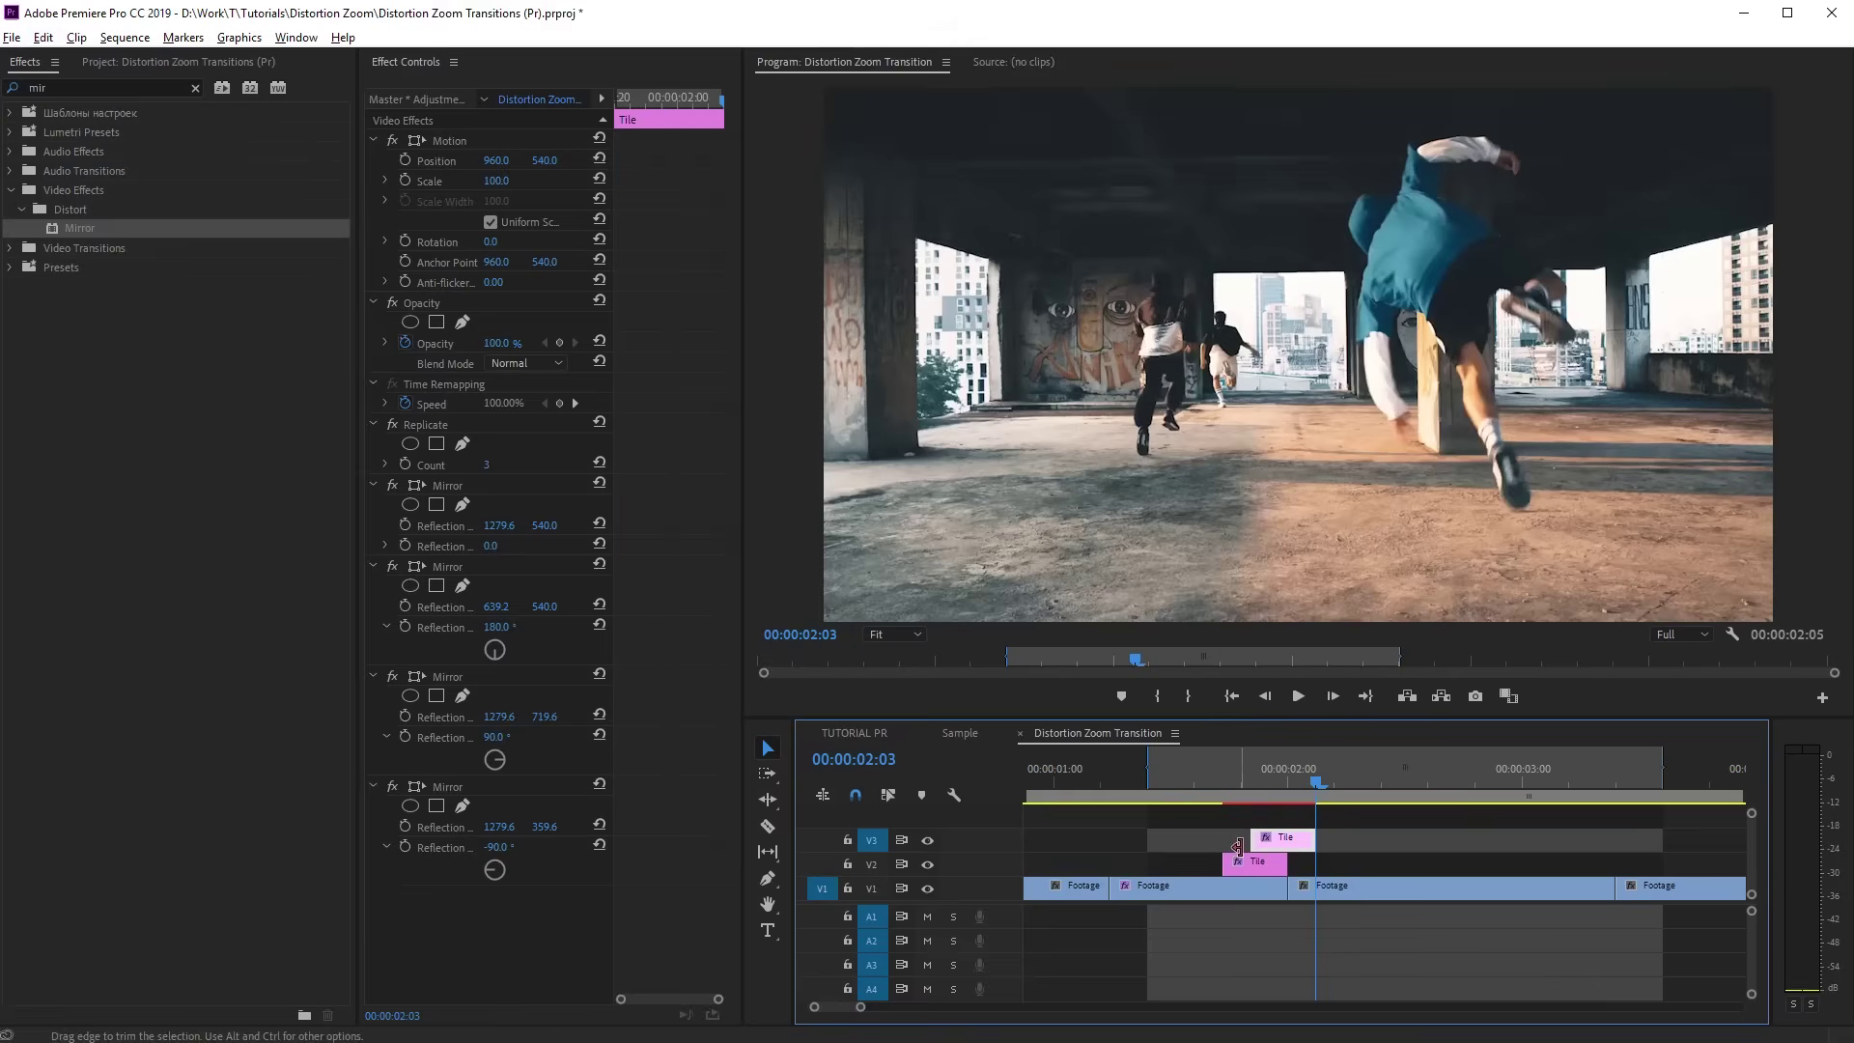
drag(1278, 842, 1251, 842)
click(1227, 761)
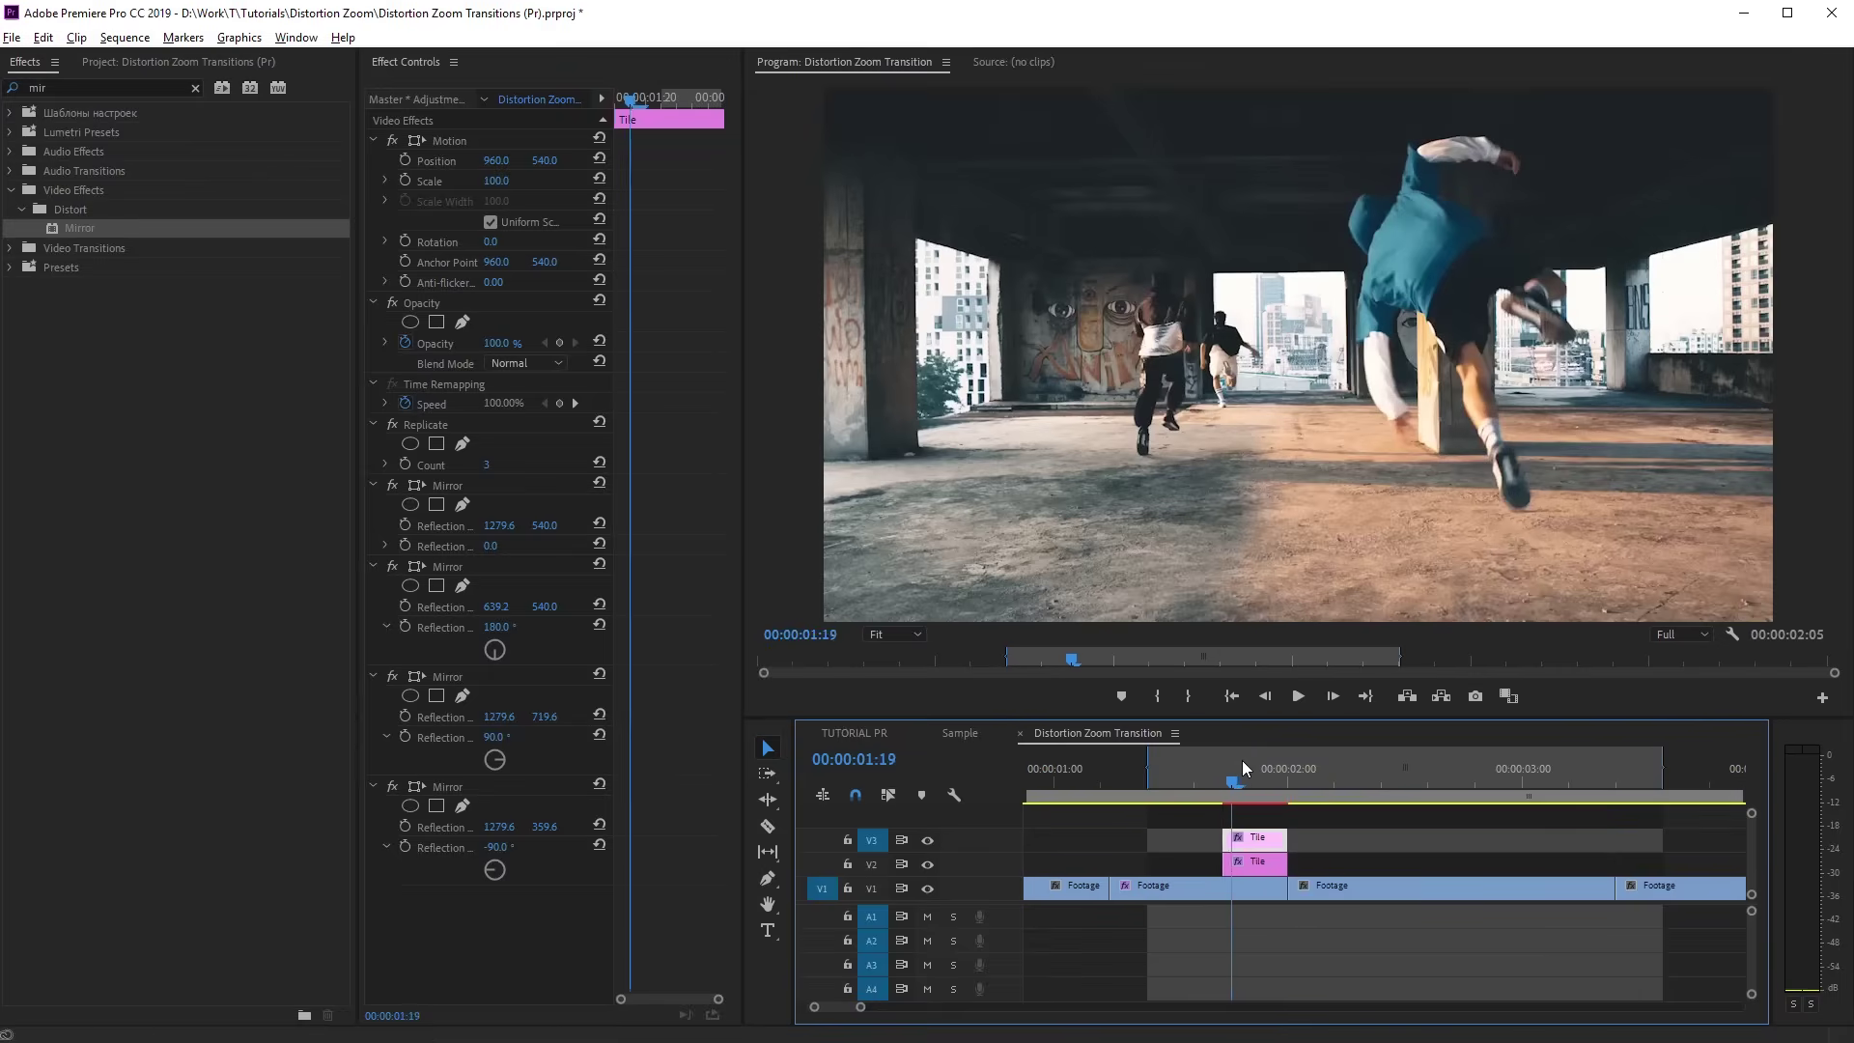
Delete the Replicate and Mirror effects from the copied clip and begin renaming it
click(448, 787)
shift+click(447, 677)
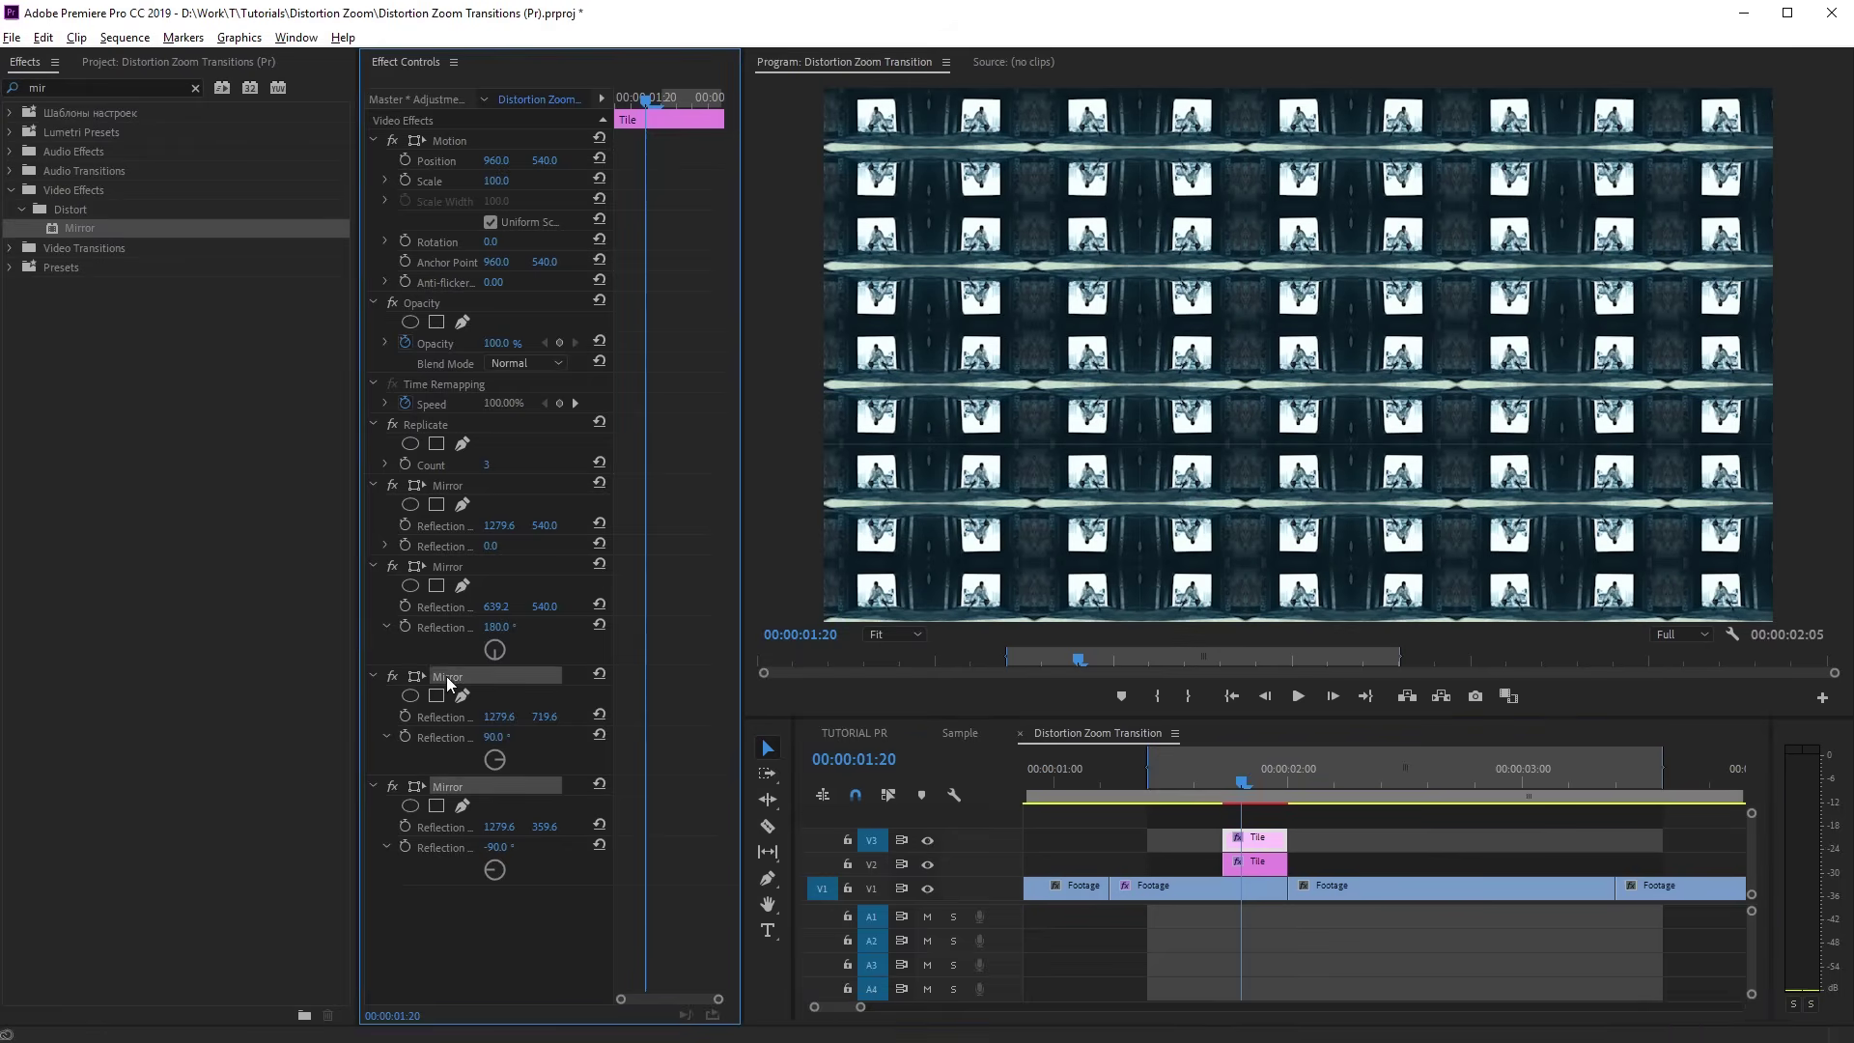
shift+click(448, 567)
shift+click(448, 485)
shift+click(427, 425)
key(Delete)
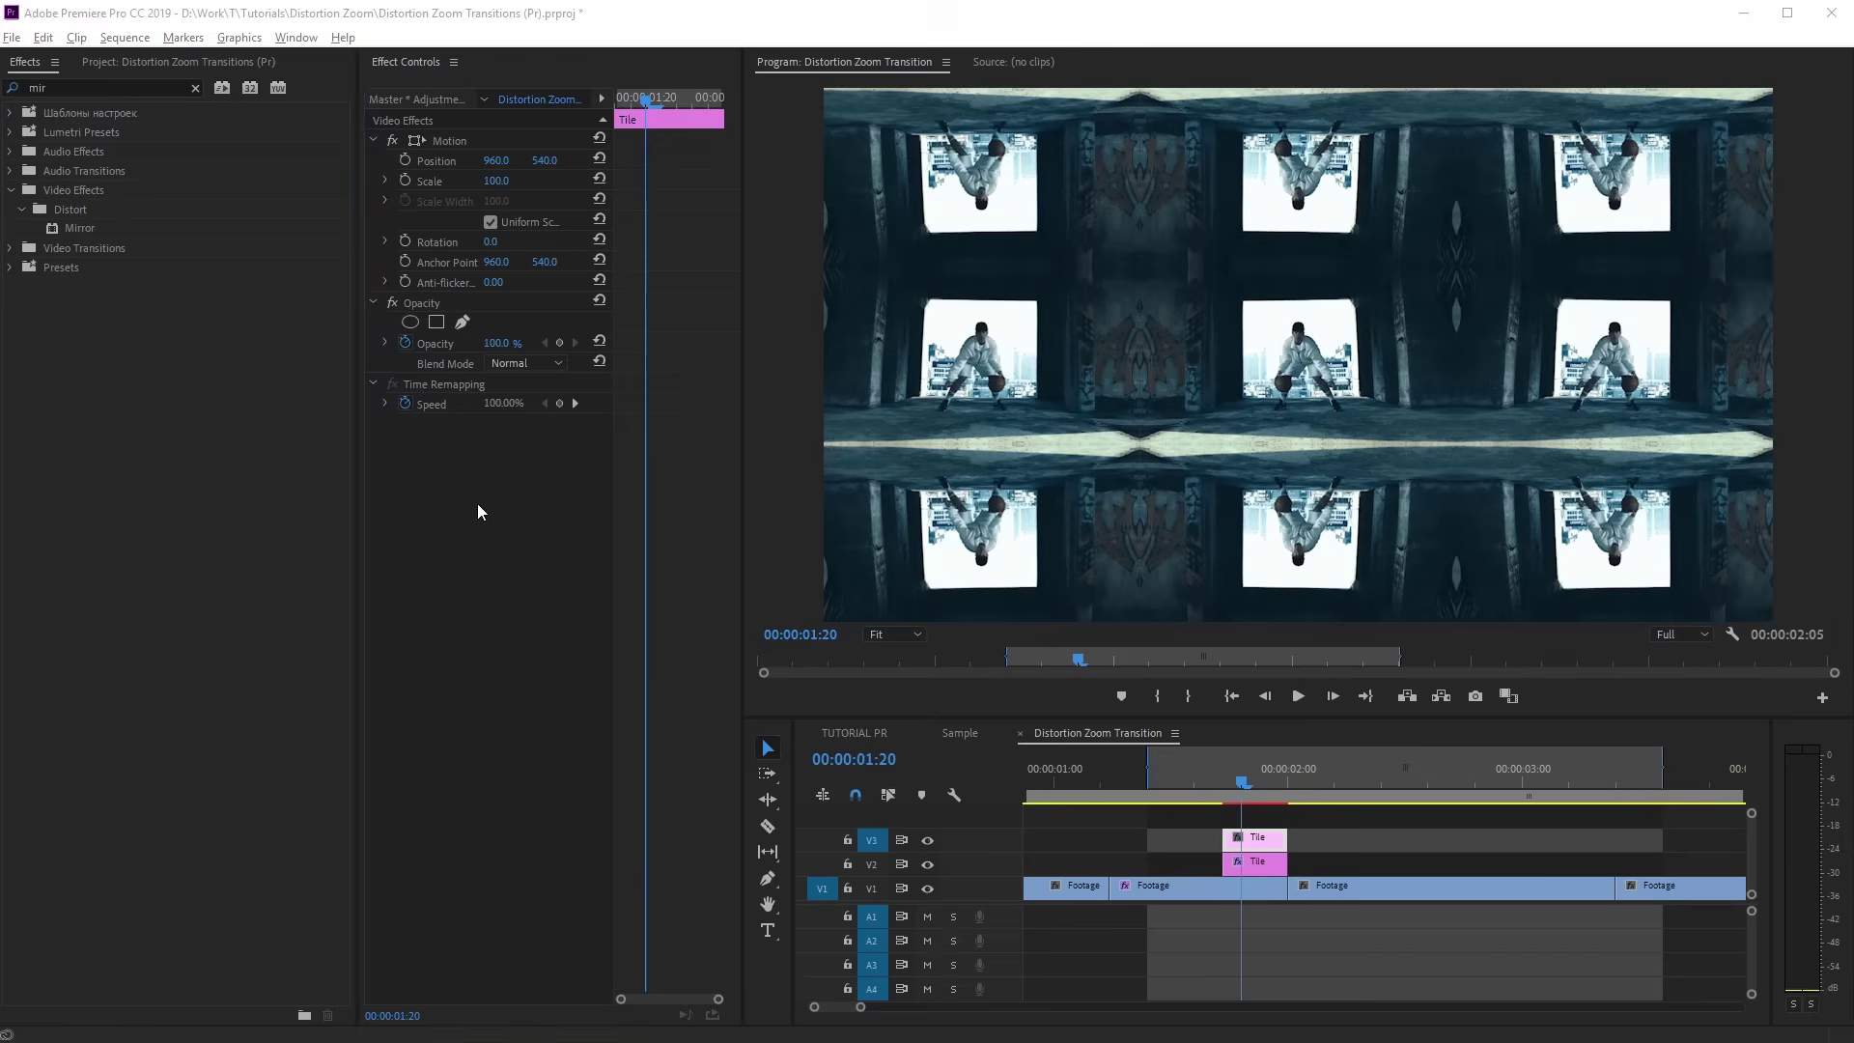
right_click(1256, 838)
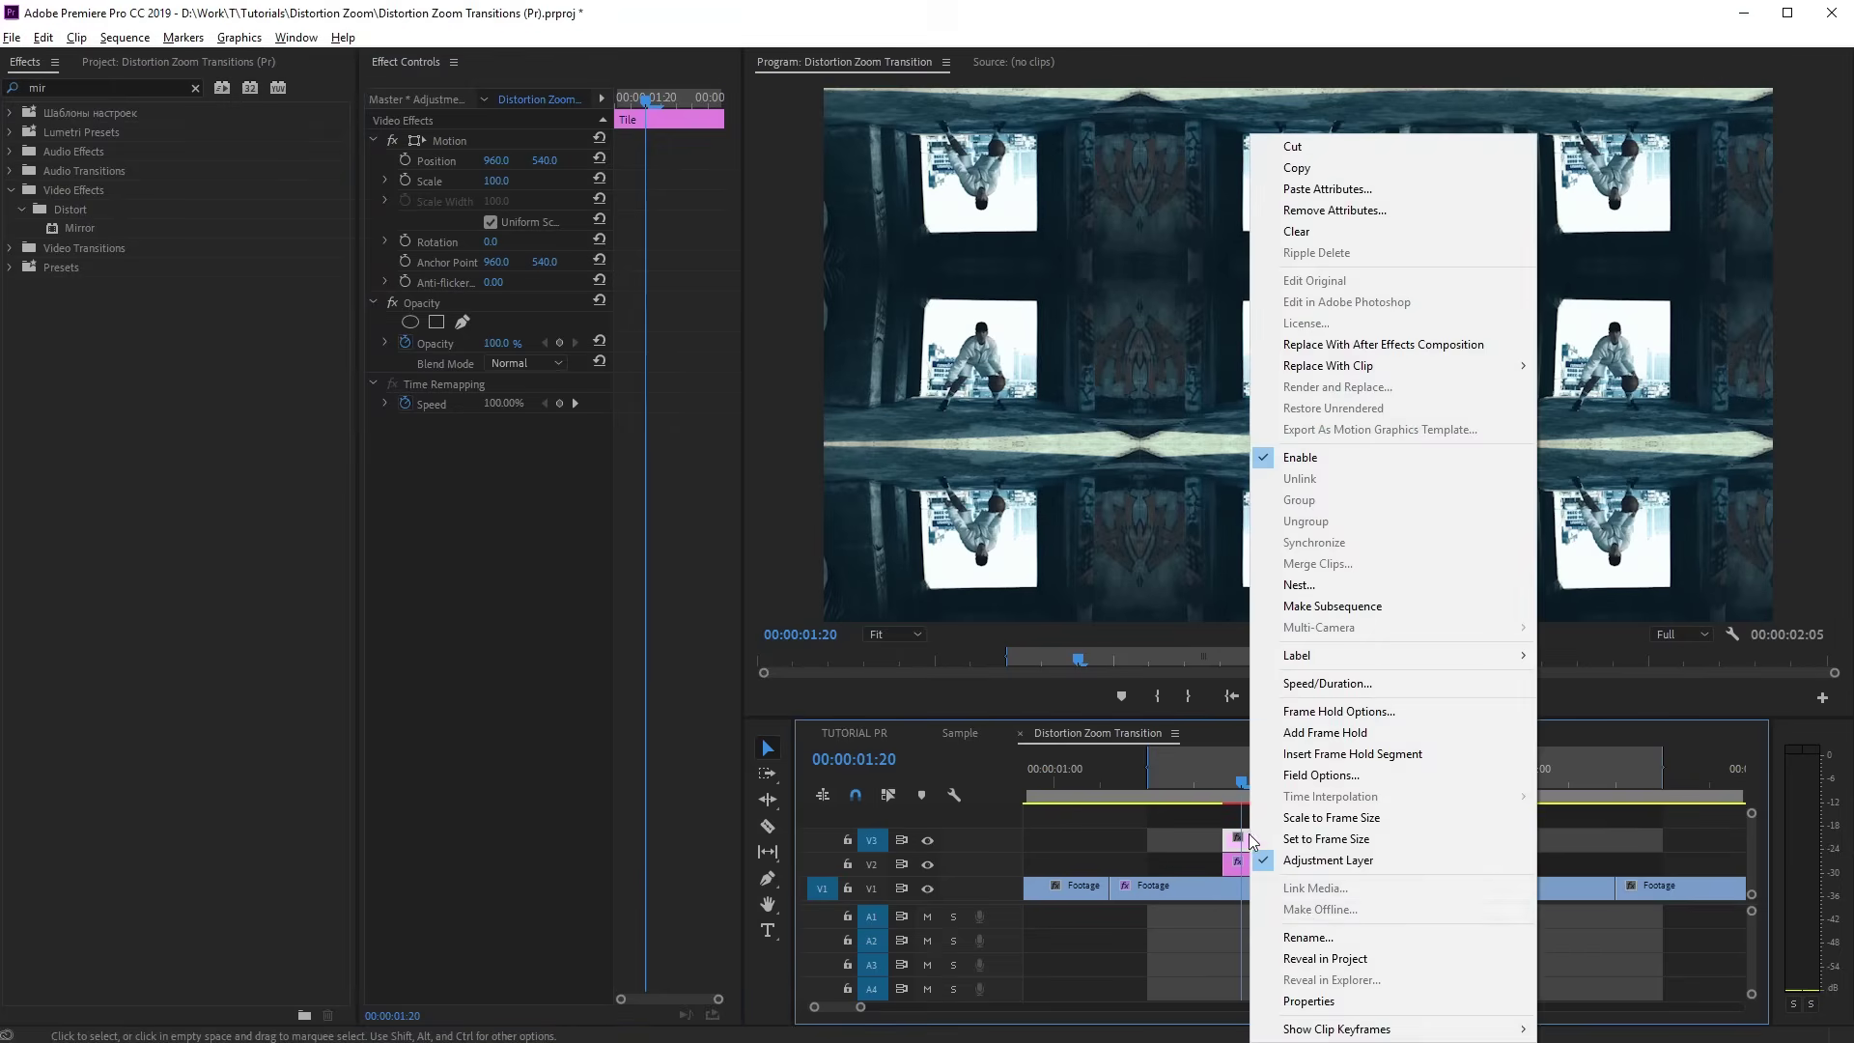
click(1304, 939)
text(Scale In)
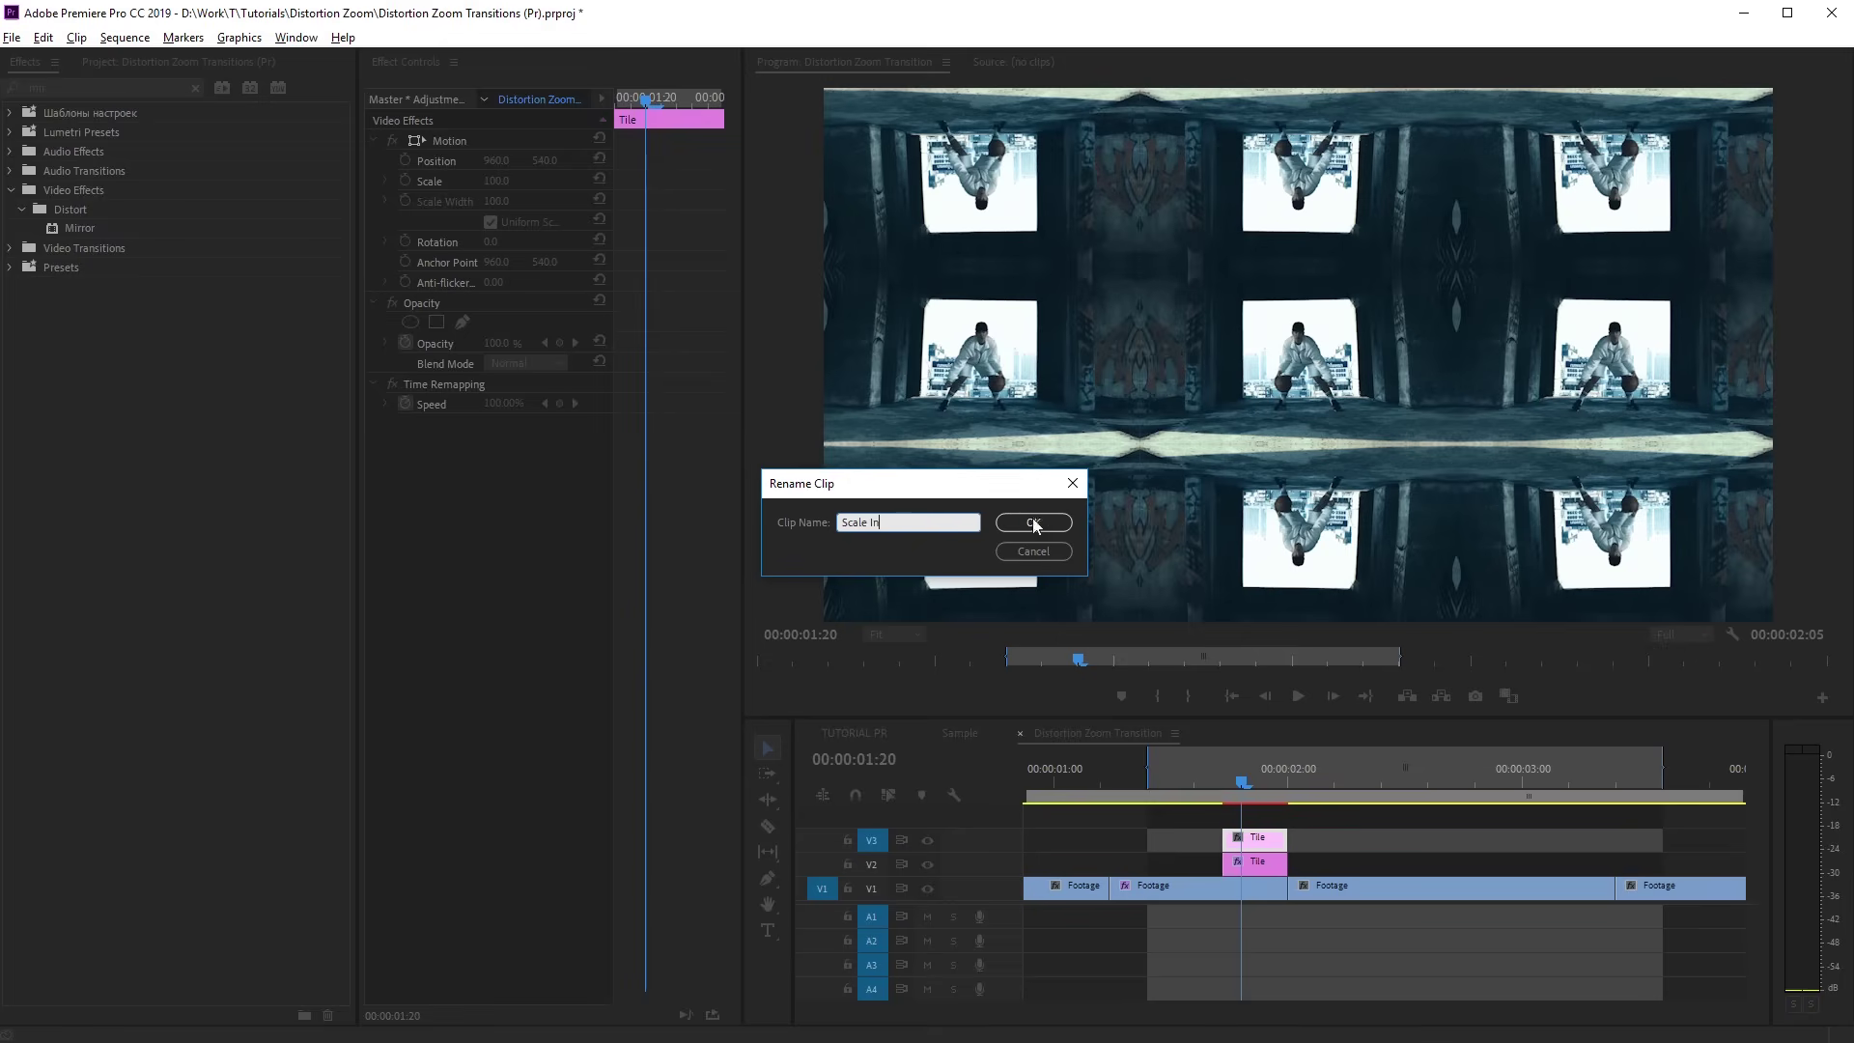
Name the clip 'Scale In', apply Transform, and set its Scale to 300
click(1033, 520)
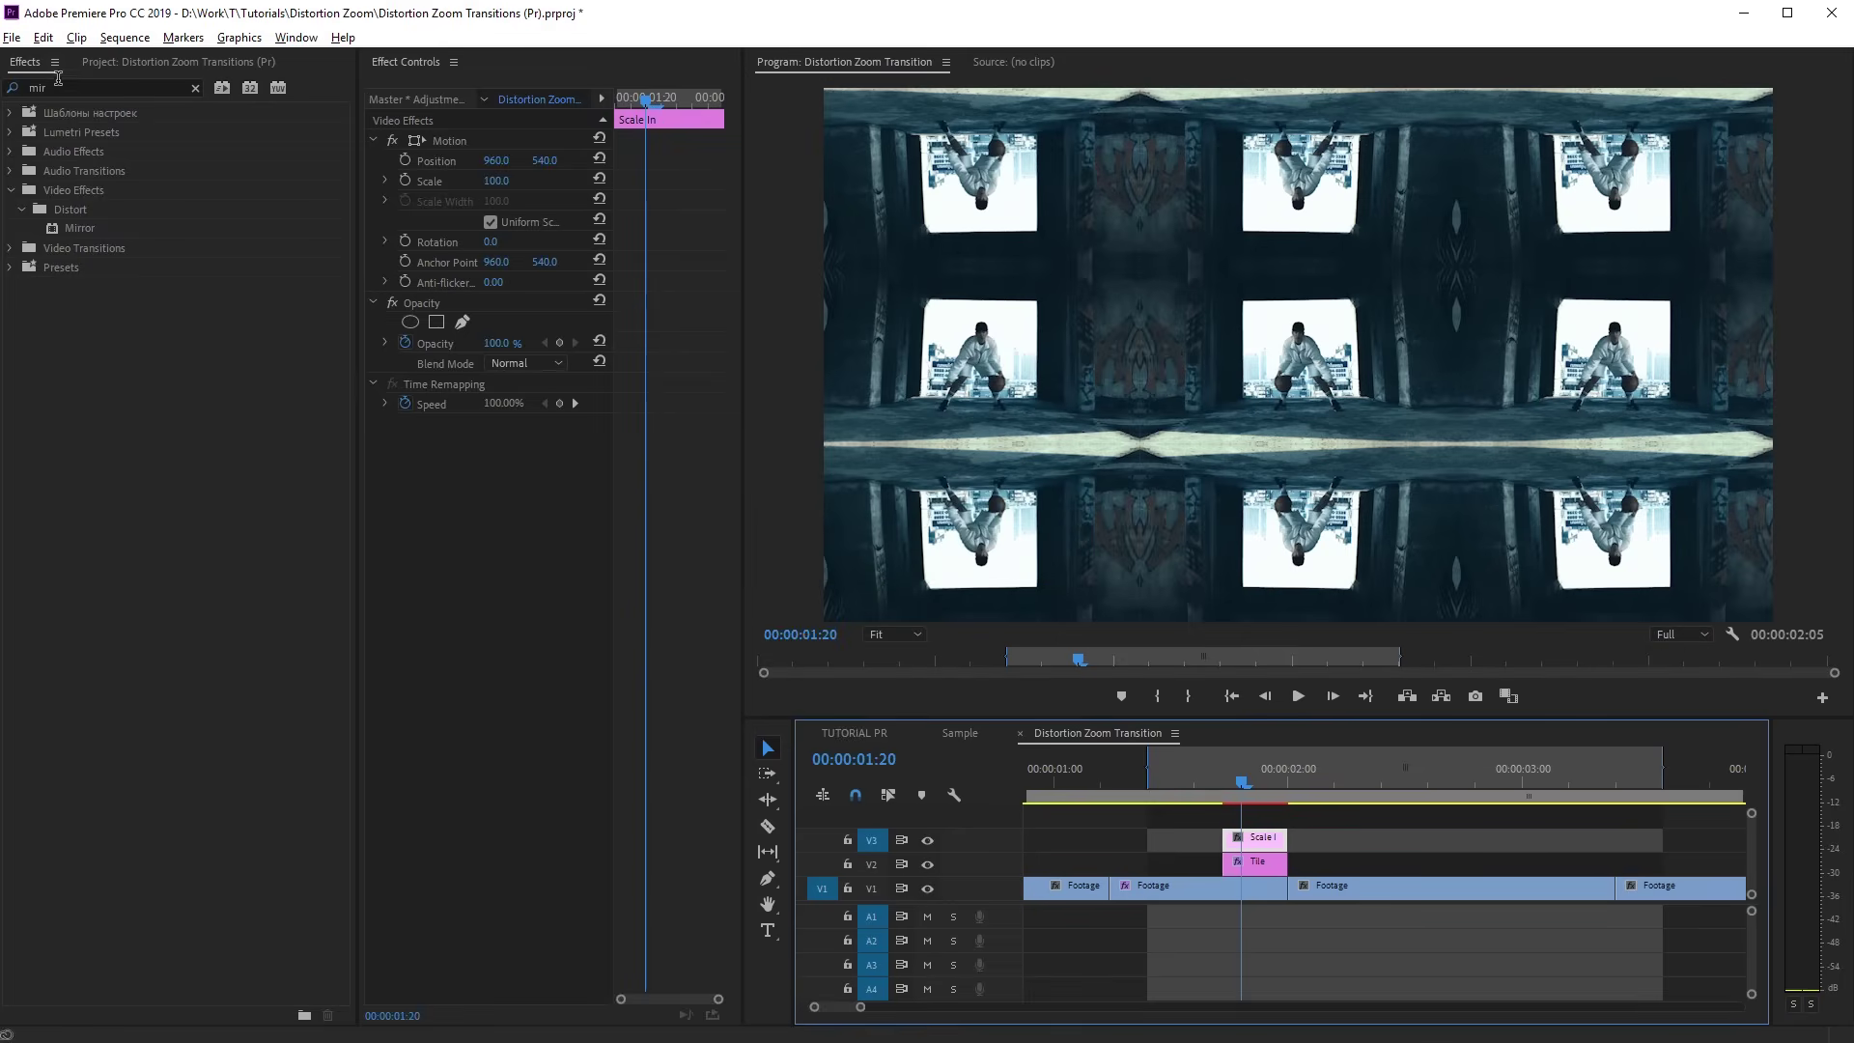
click(101, 86)
text(transf)
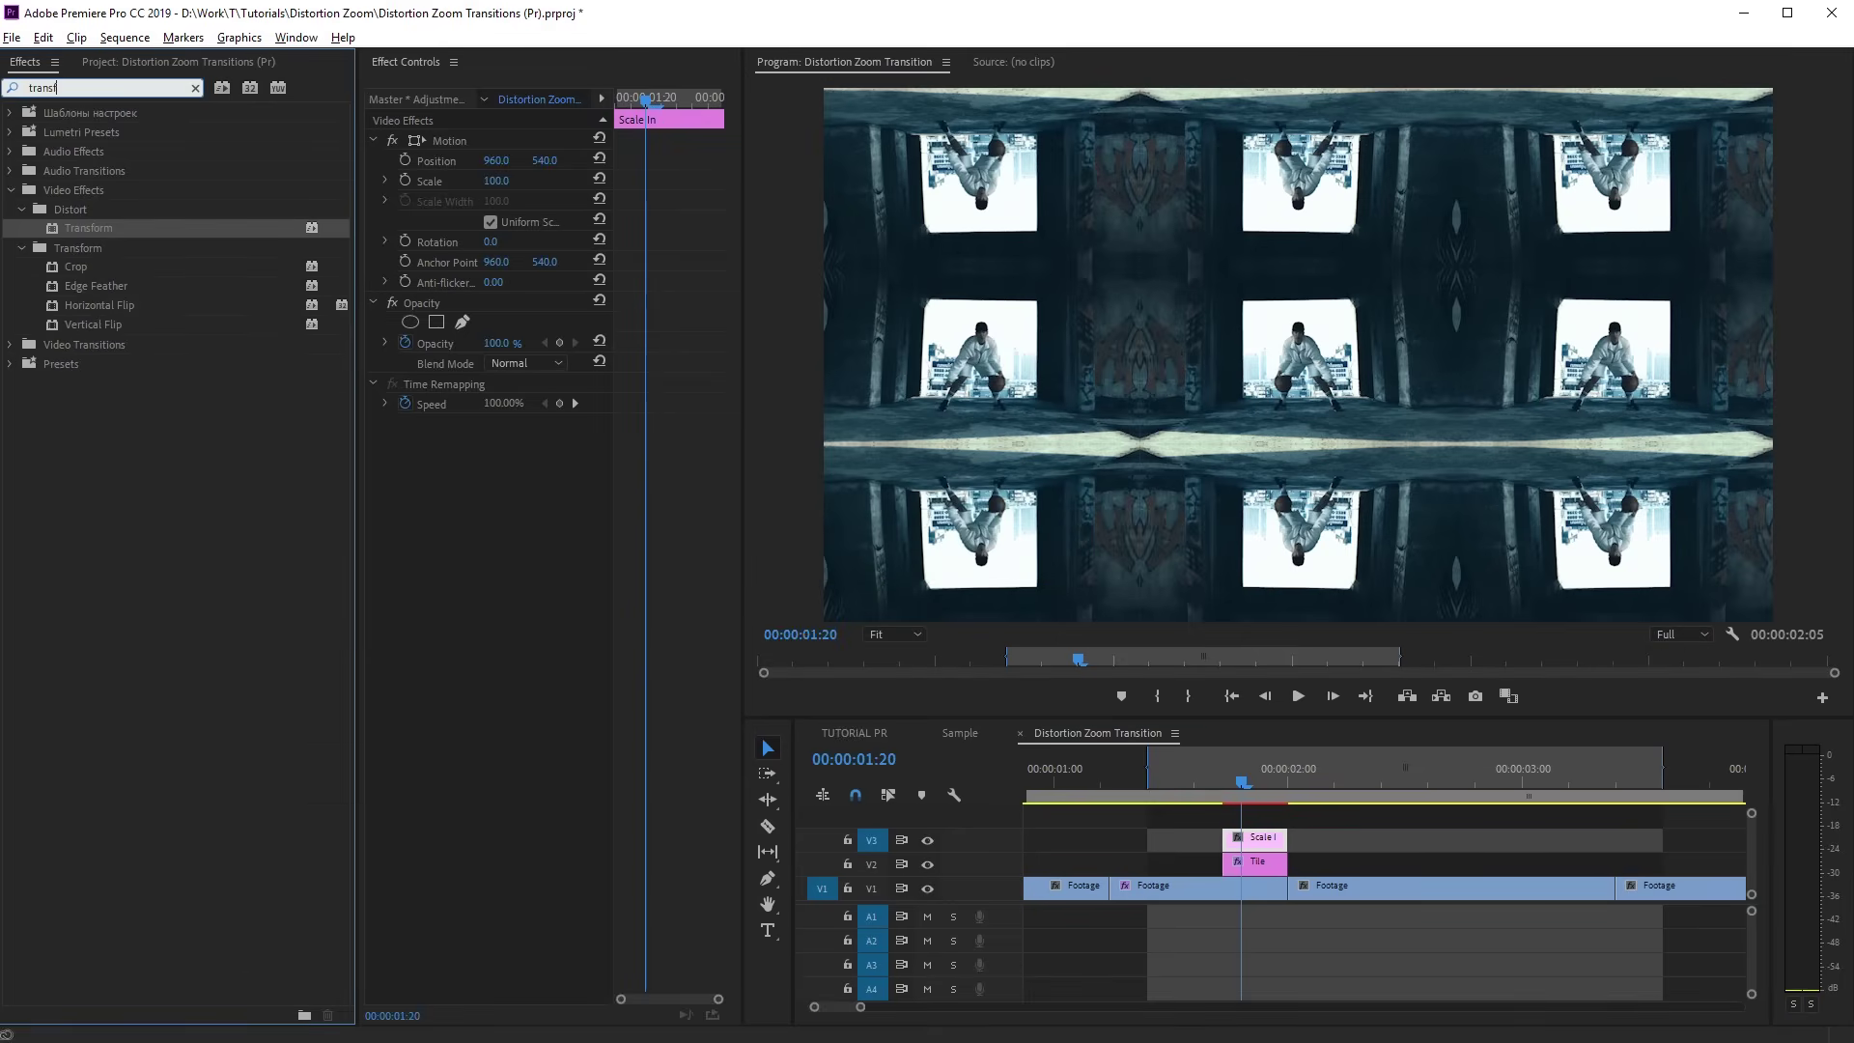
double_click(84, 225)
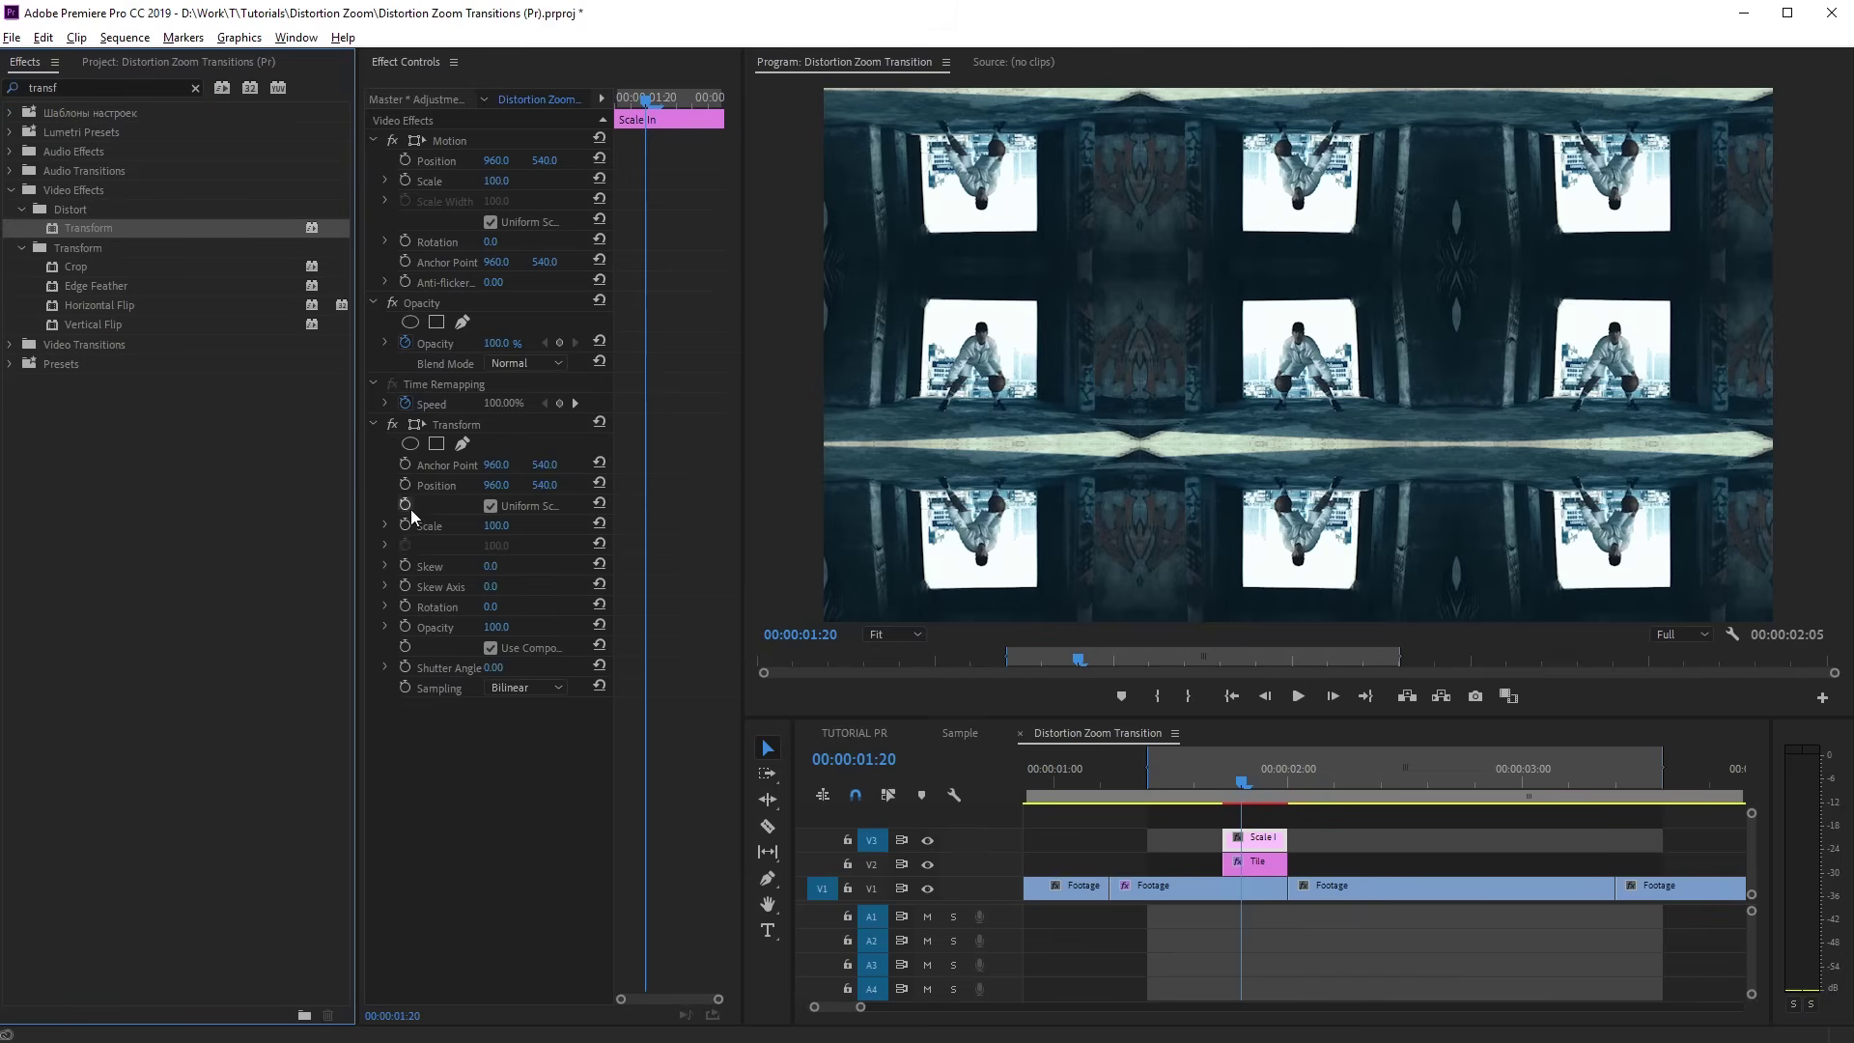
click(496, 526)
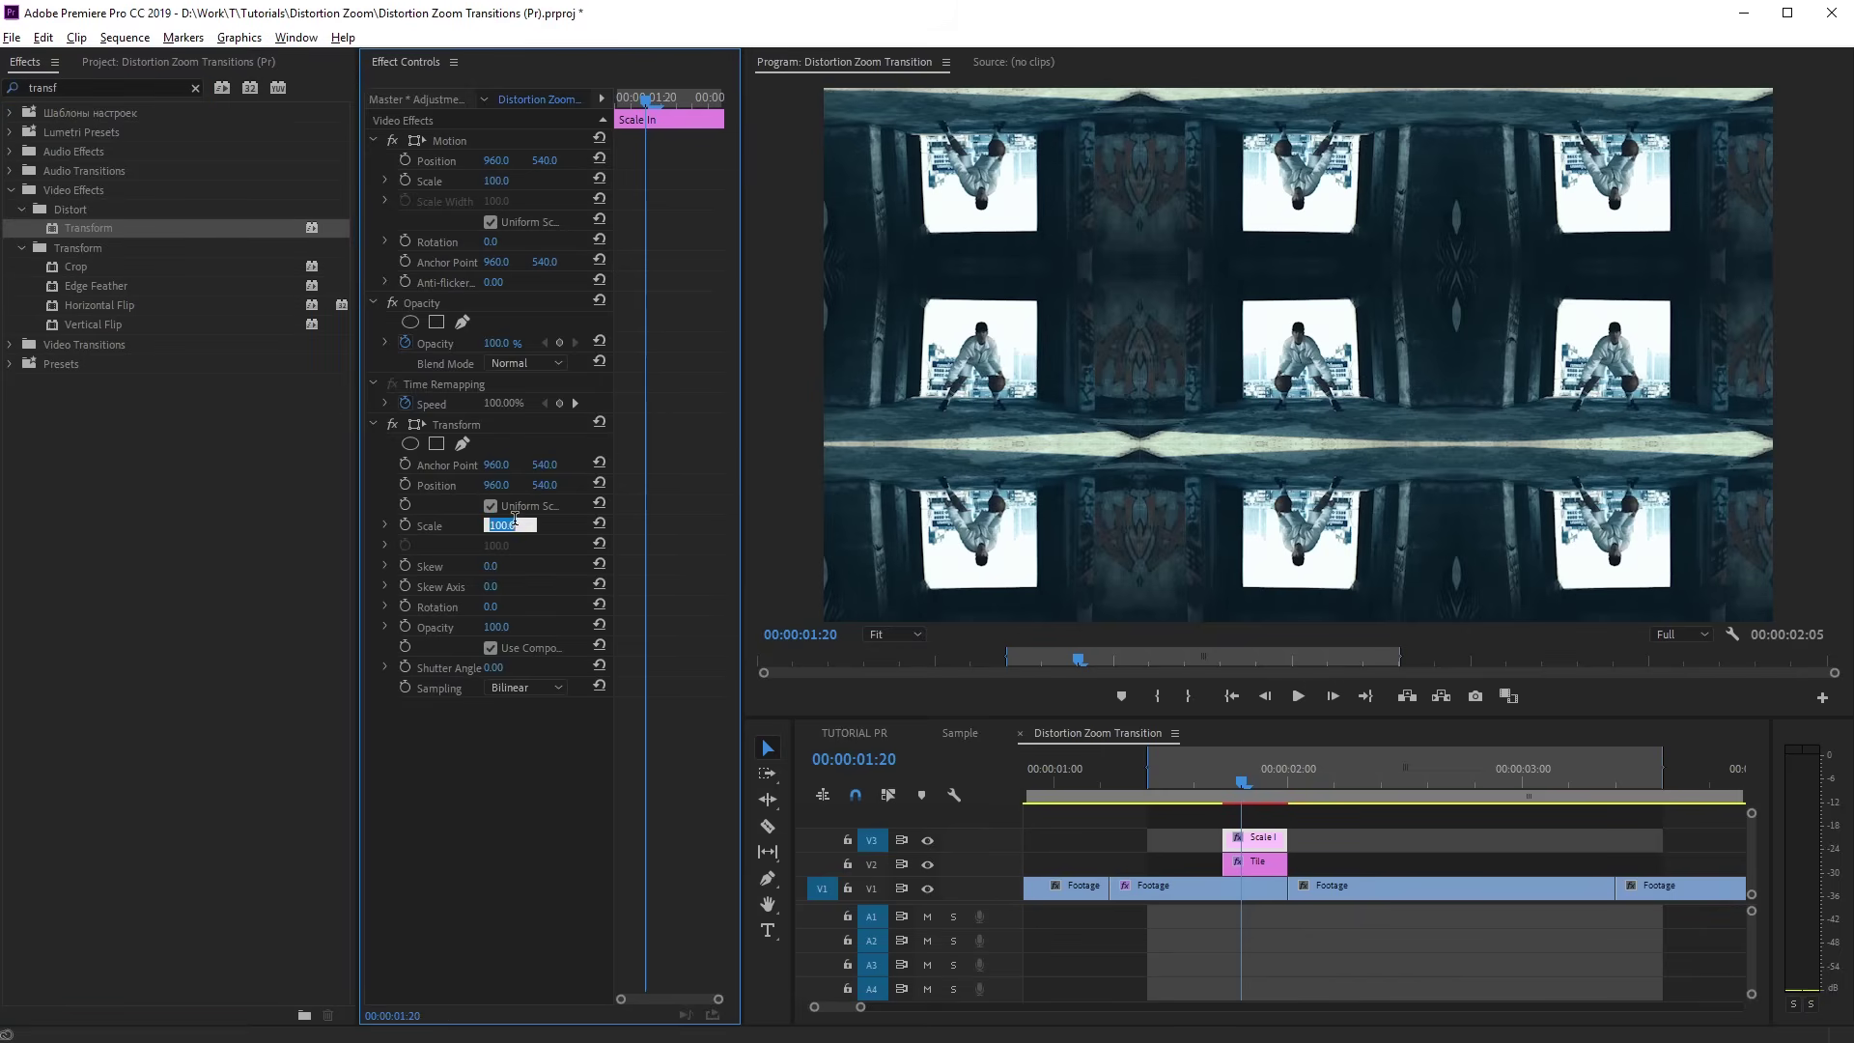
text(50)
key(Return)
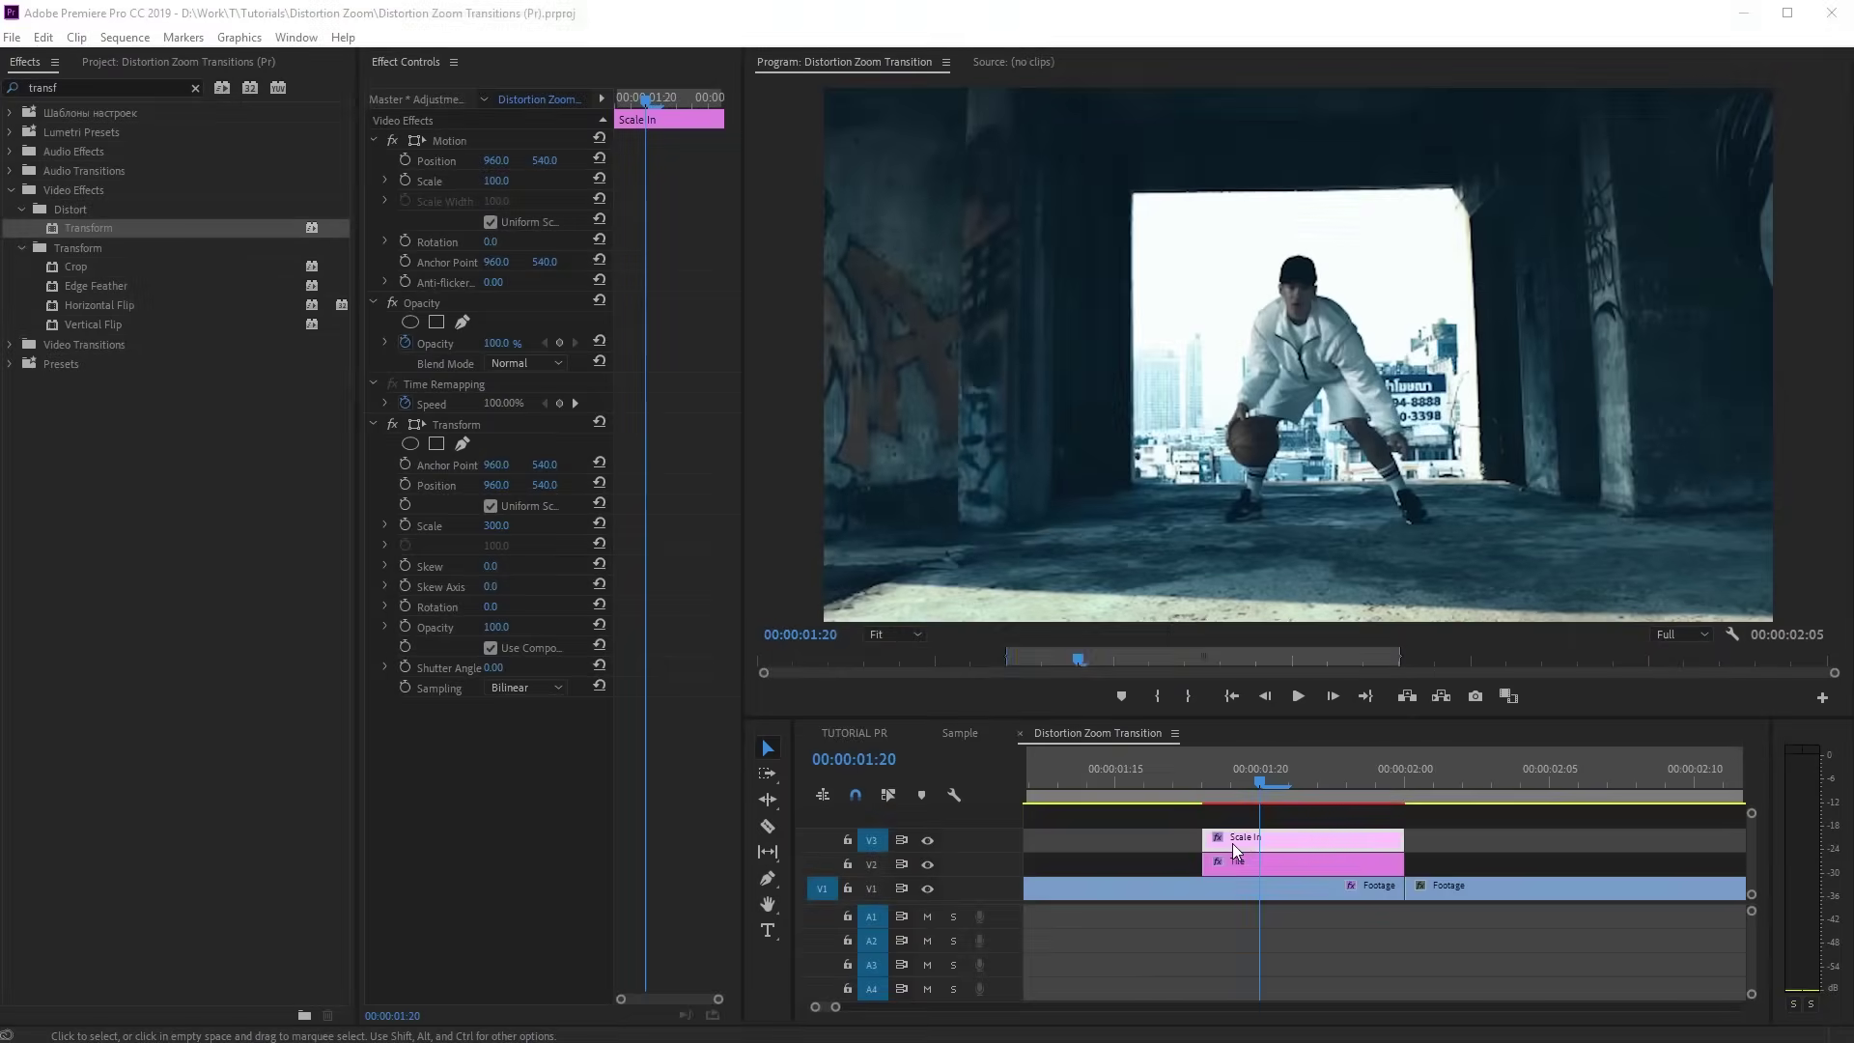
Keyframe Transform Scale at 300 on the clip's start and 100 at its end, then preview
drag(1259, 779, 1211, 783)
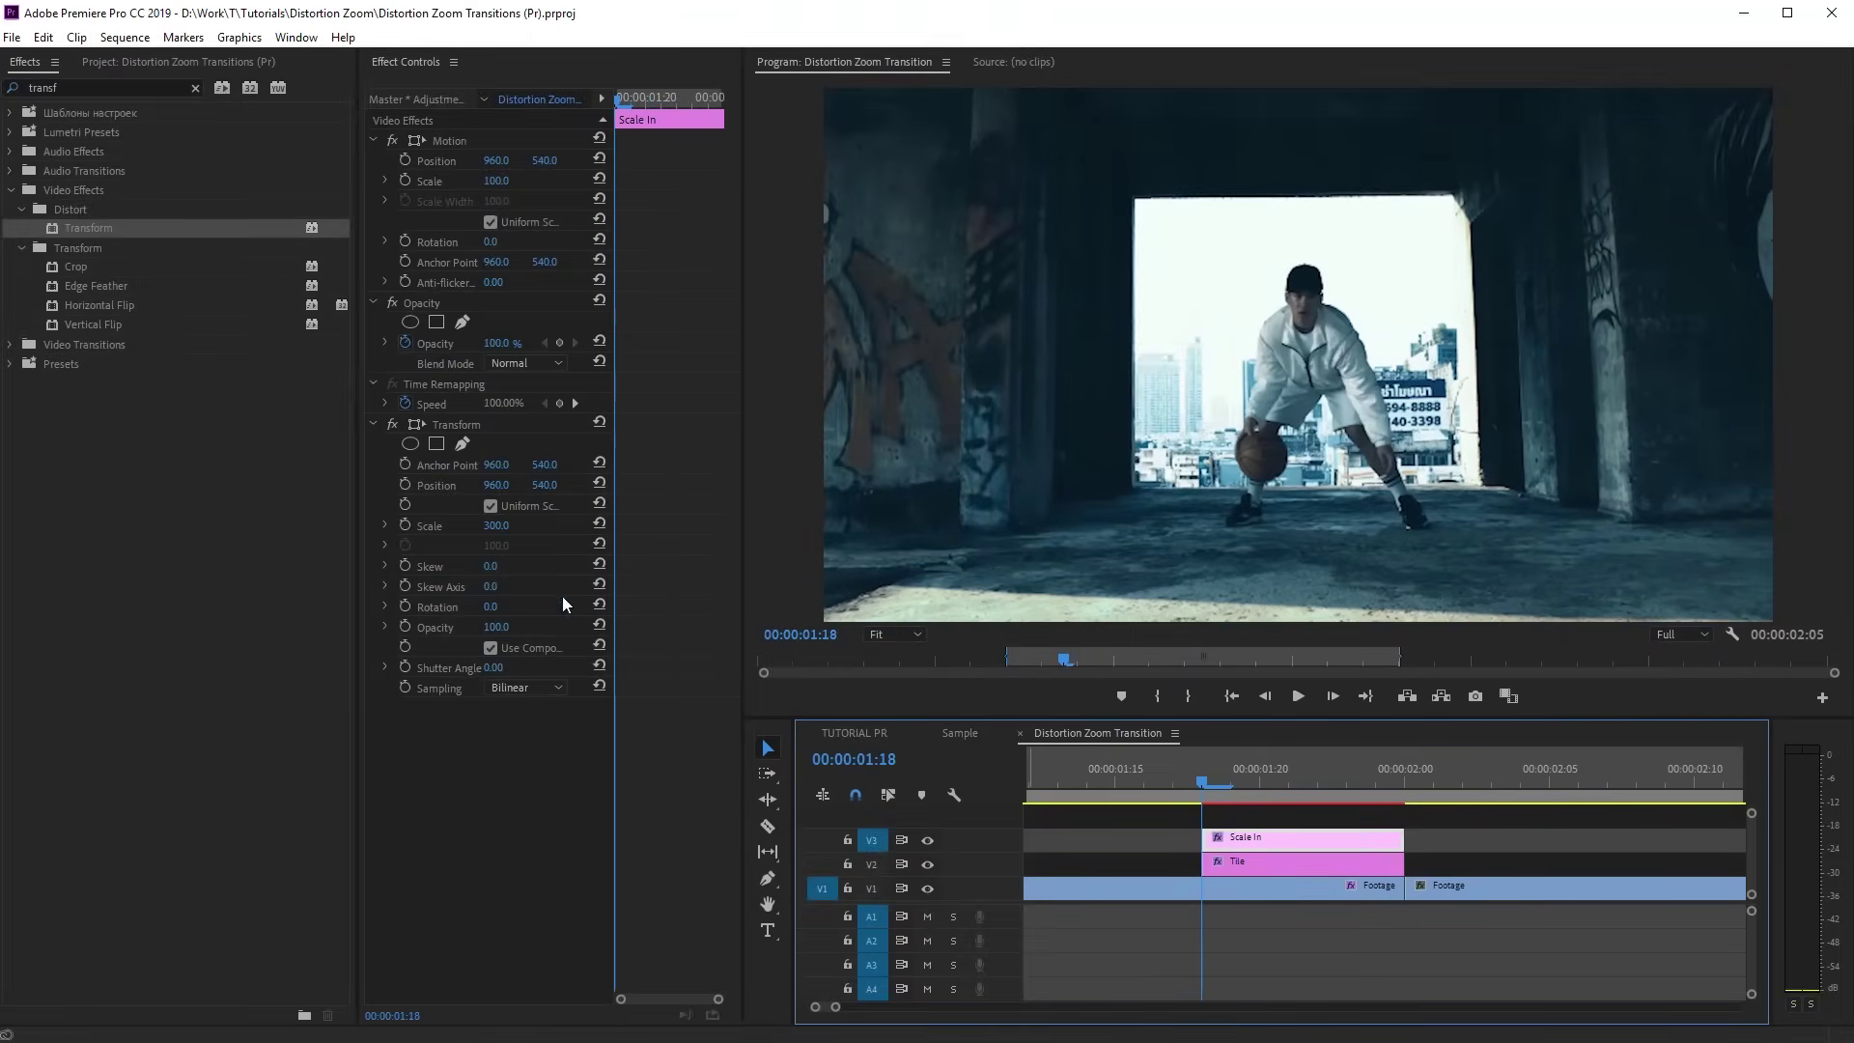
click(406, 528)
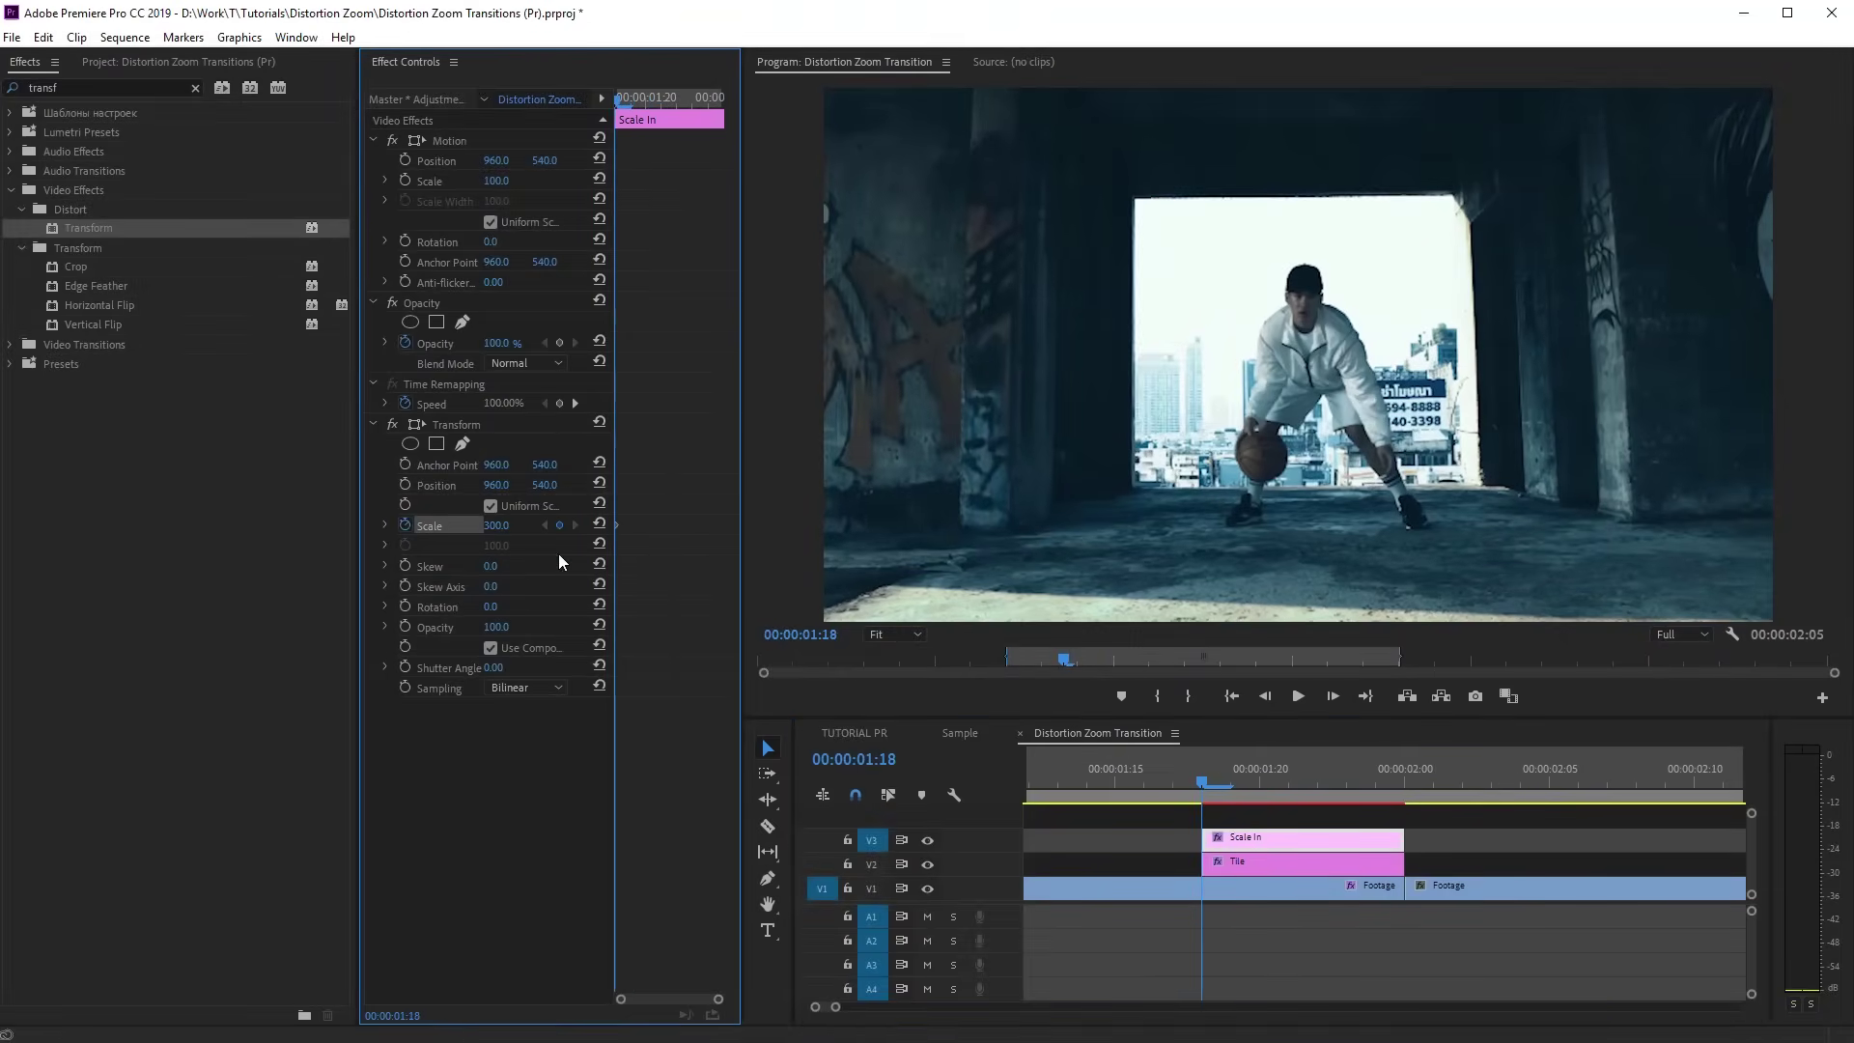
drag(635, 97, 712, 97)
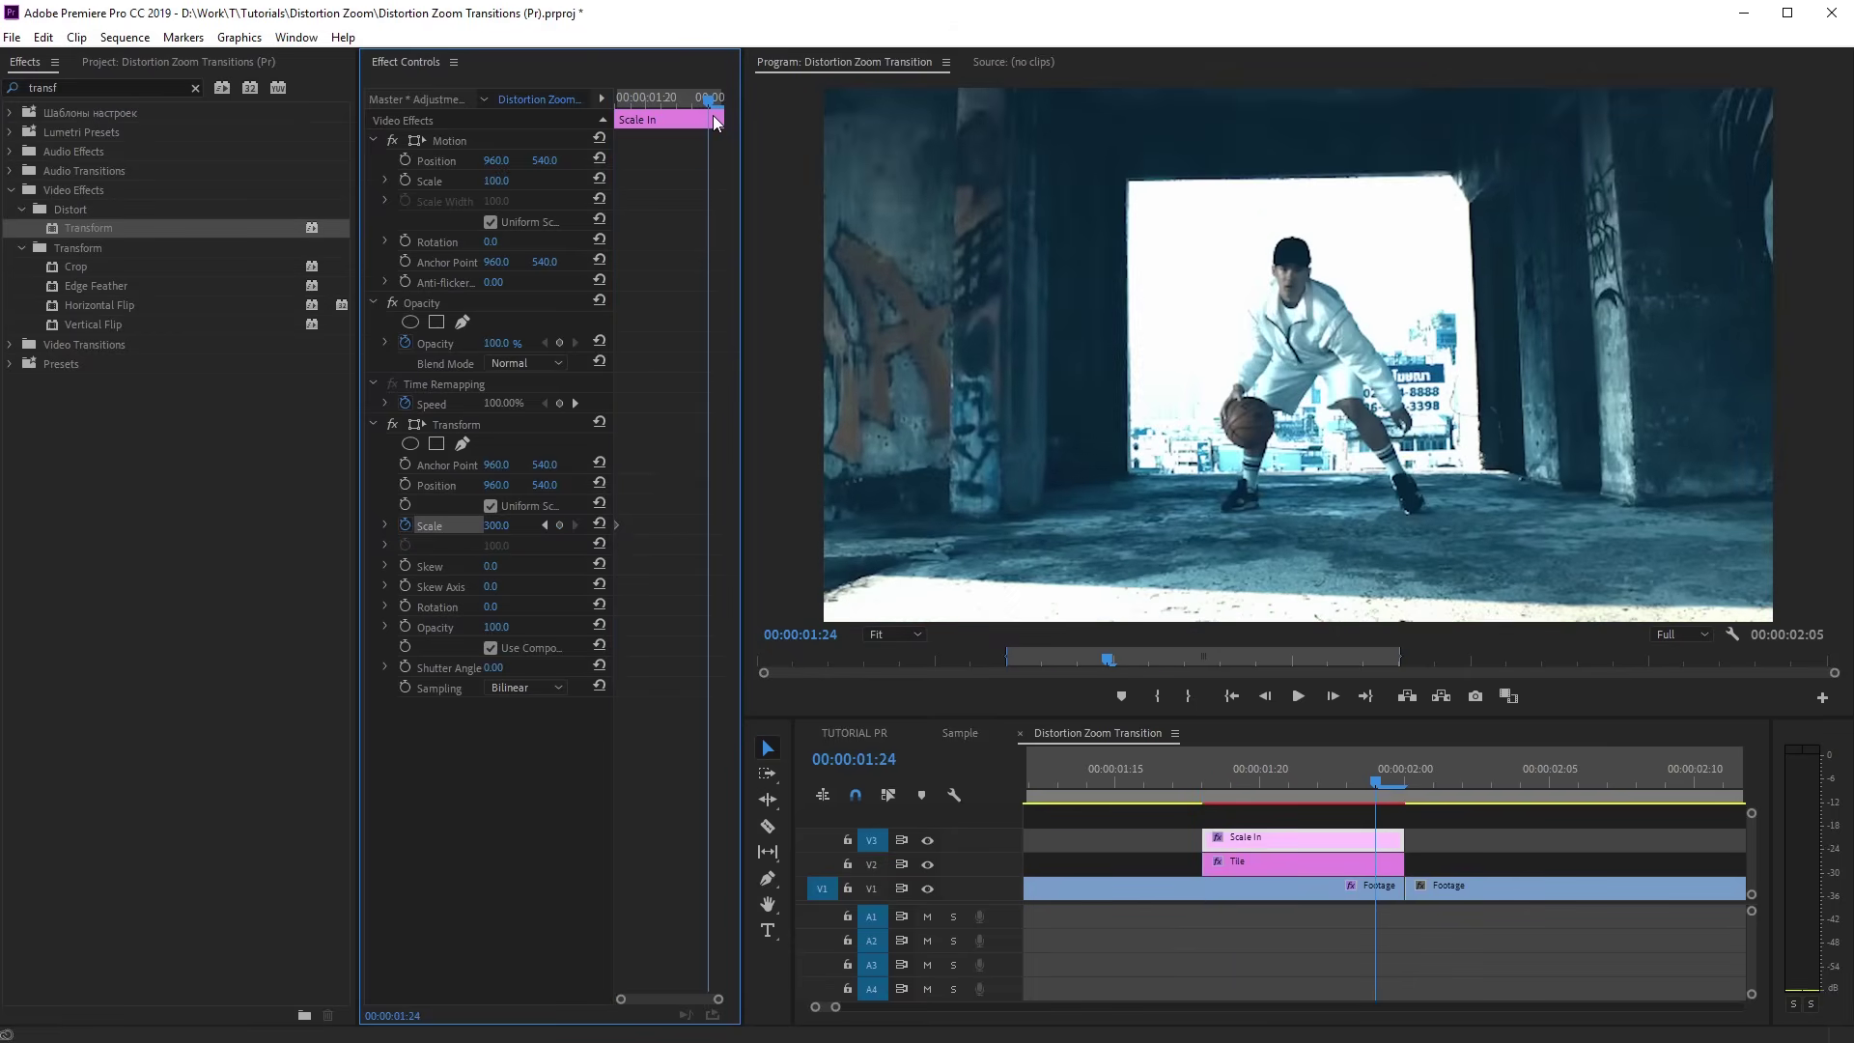
text(30)
click(565, 756)
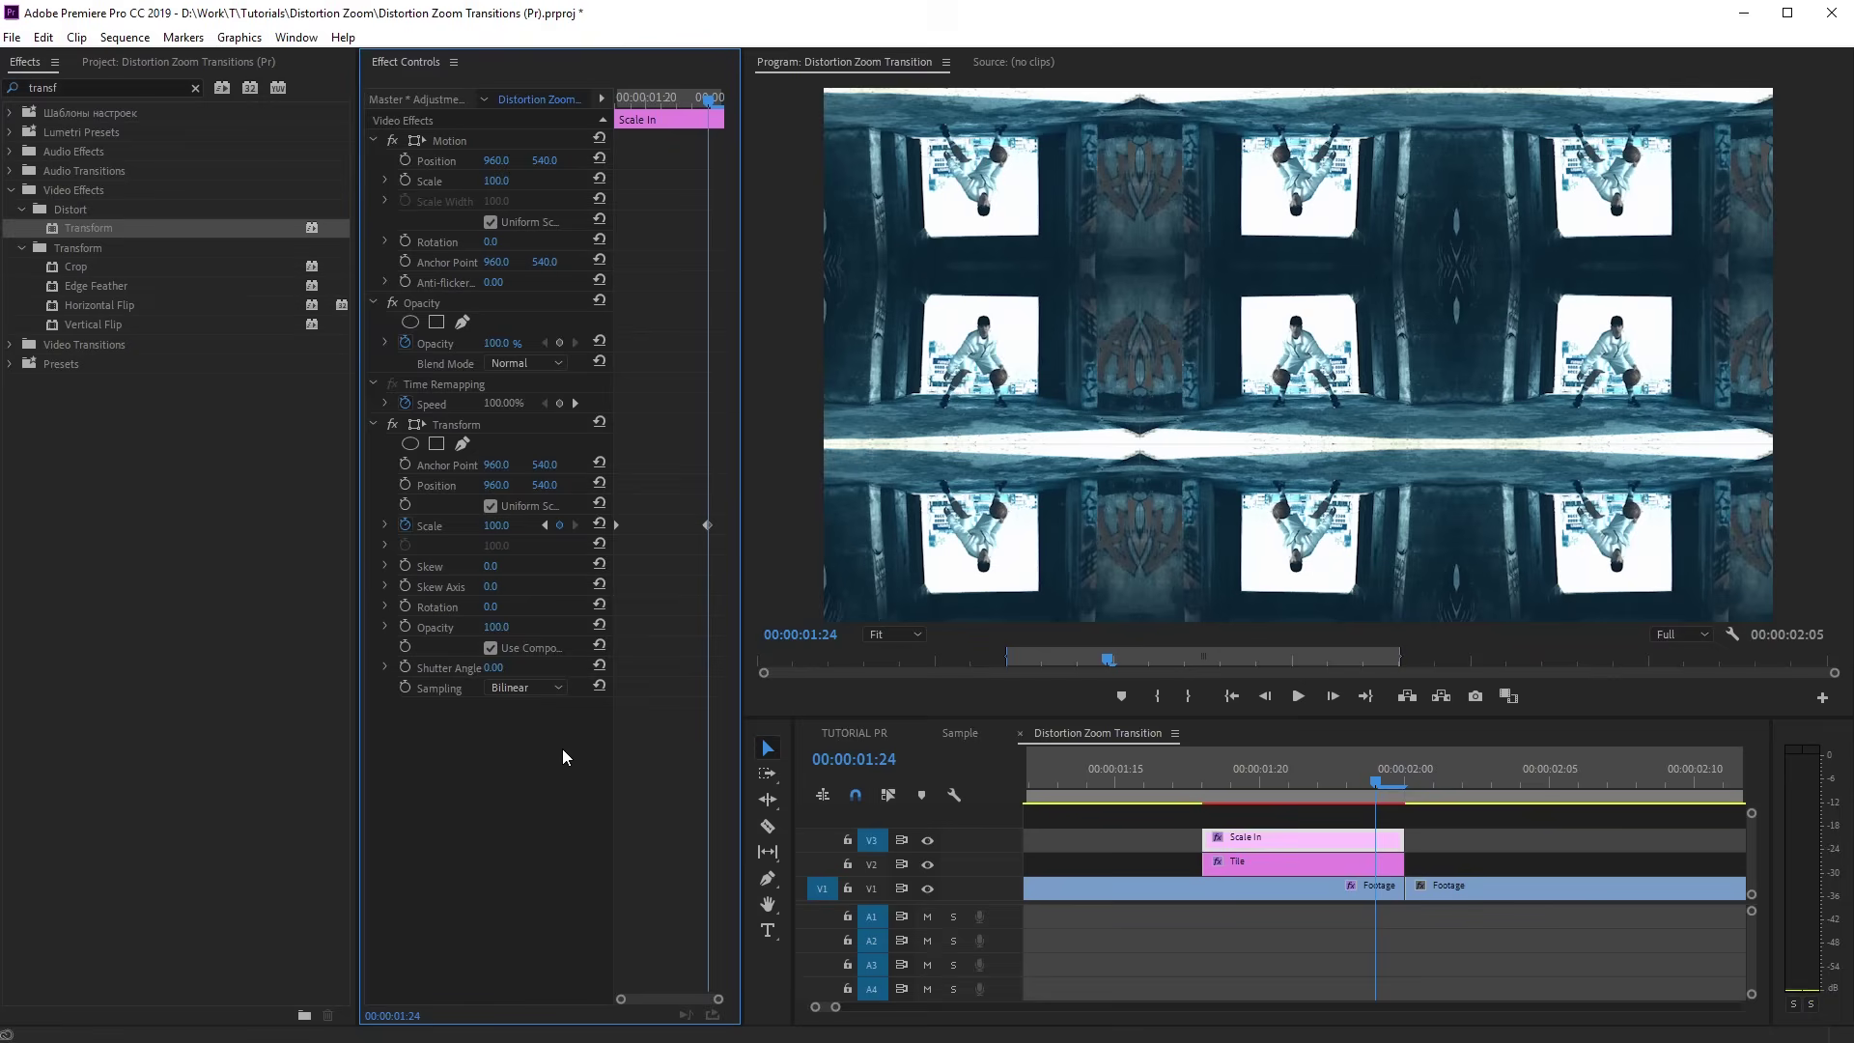
drag(1334, 769, 1311, 789)
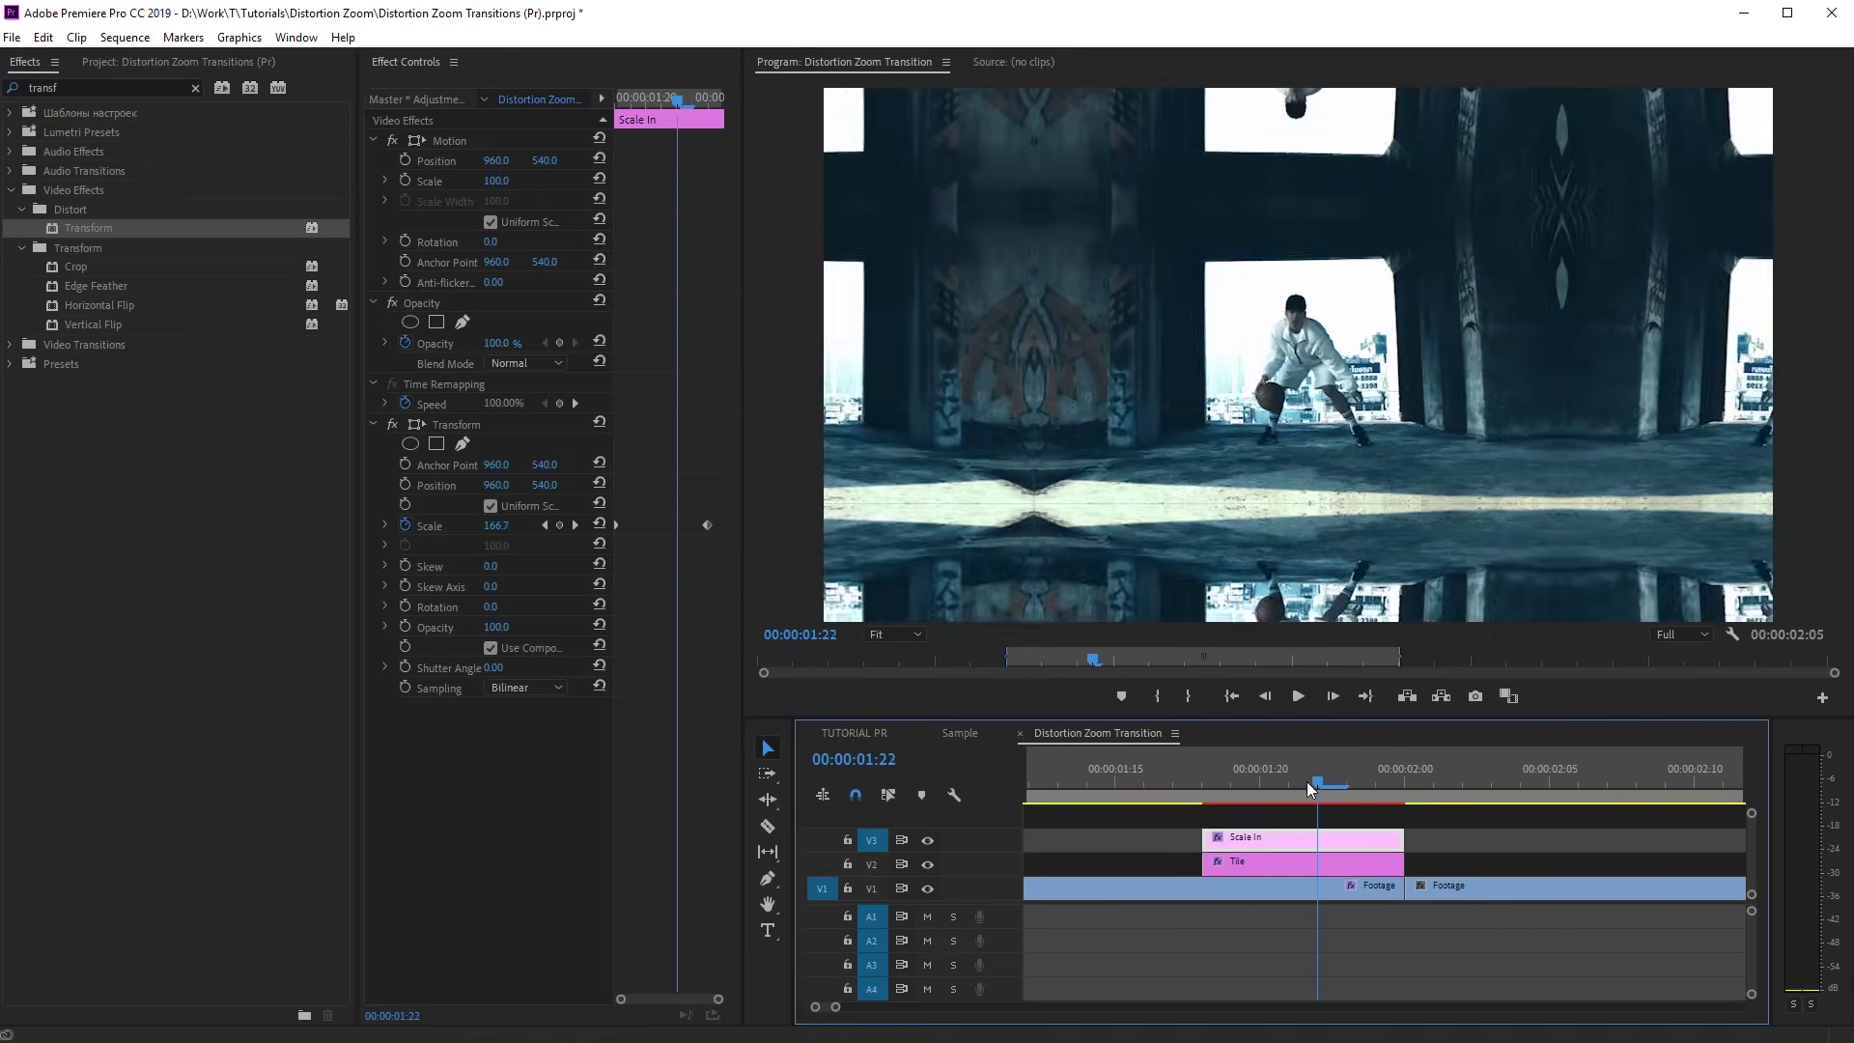
Untick Use Composition's Shutter Angle, set Transform Shutter Angle to 360, and preview
click(491, 650)
click(493, 670)
text(360)
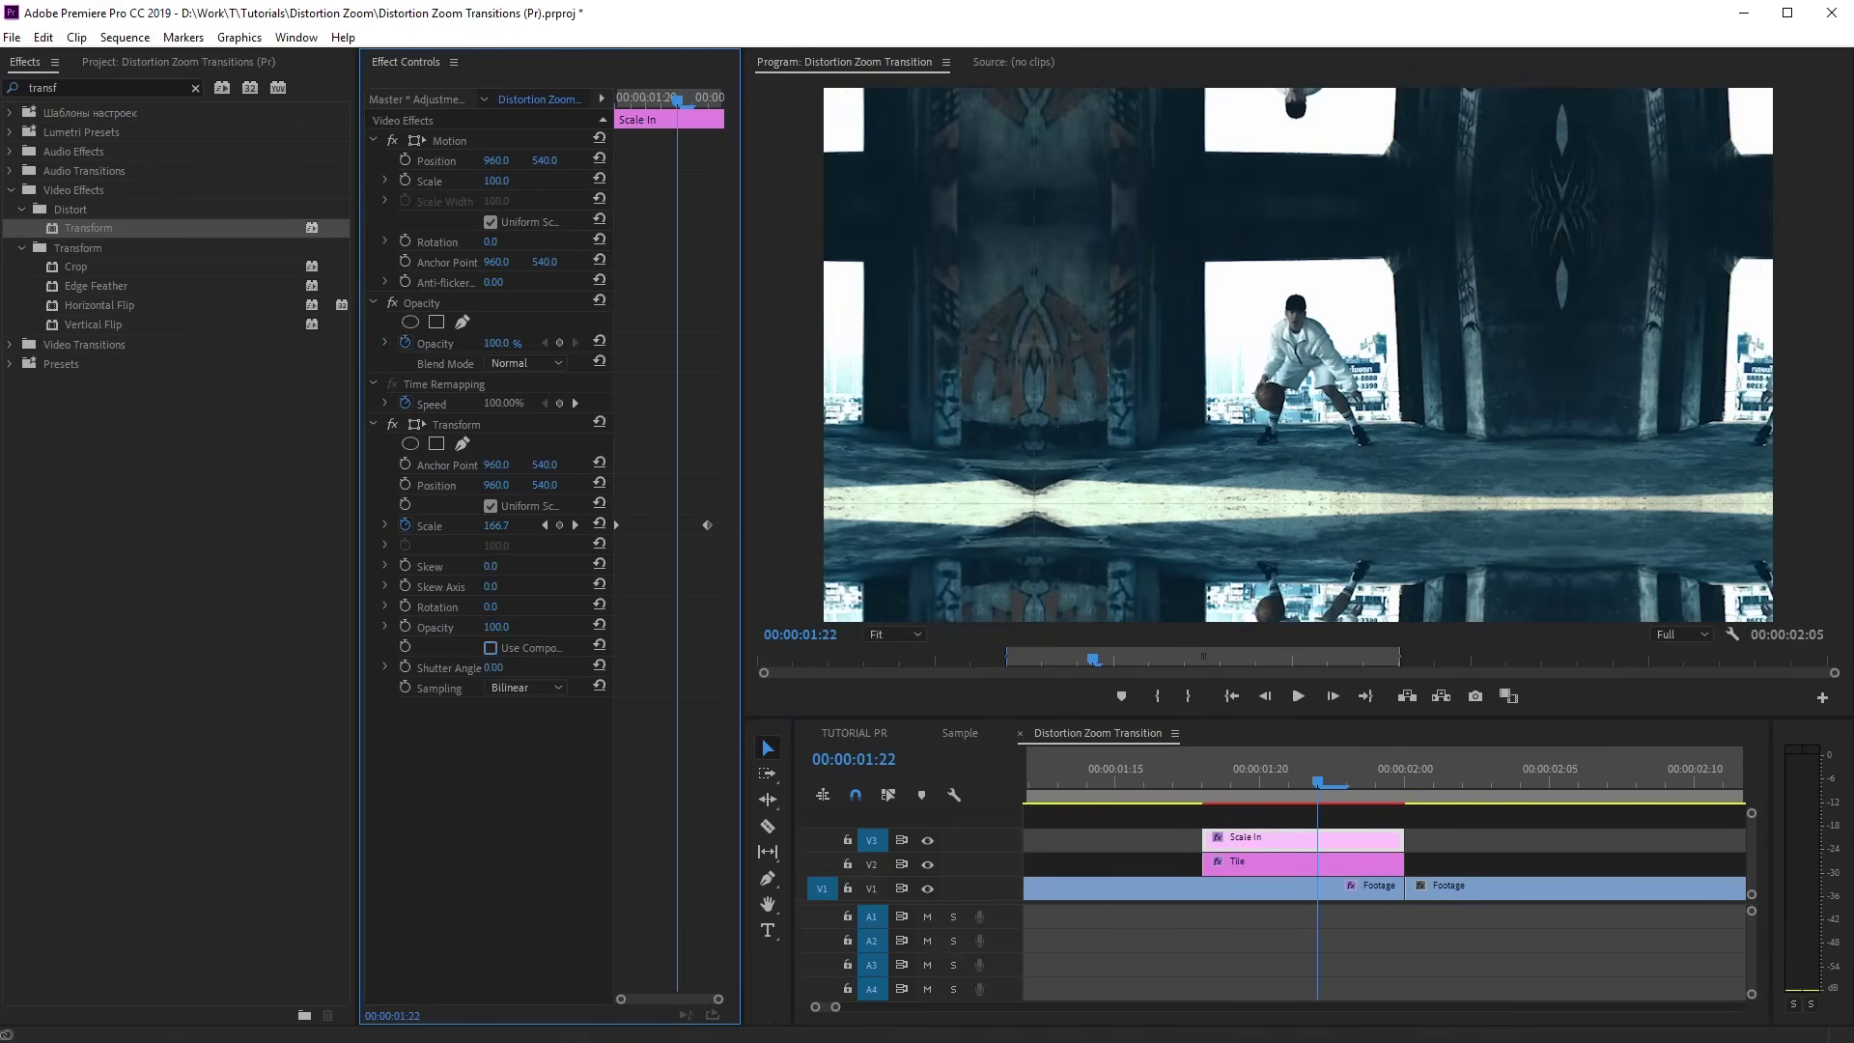
key(Return)
drag(1177, 771, 1345, 769)
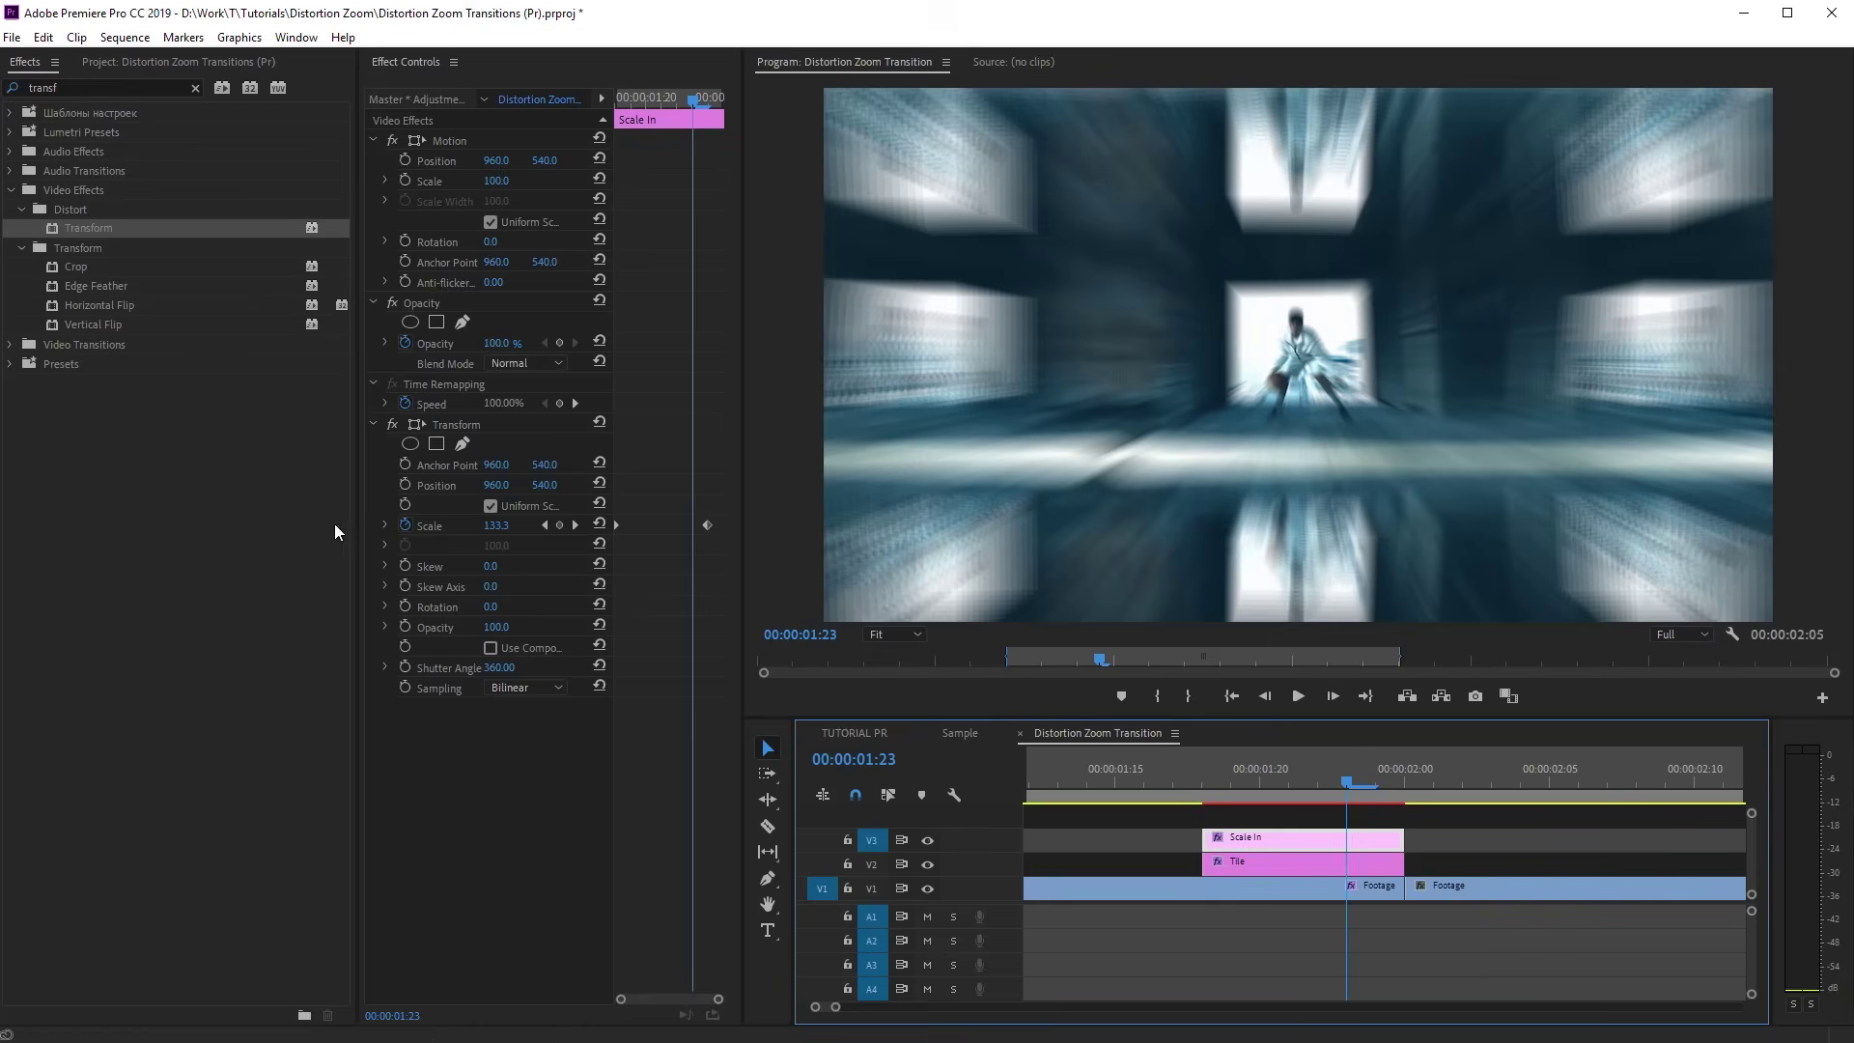
Show the Scale graph in a widened Effect Controls and set the keyframes to Continuous Bezier
click(384, 528)
drag(358, 524, 237, 516)
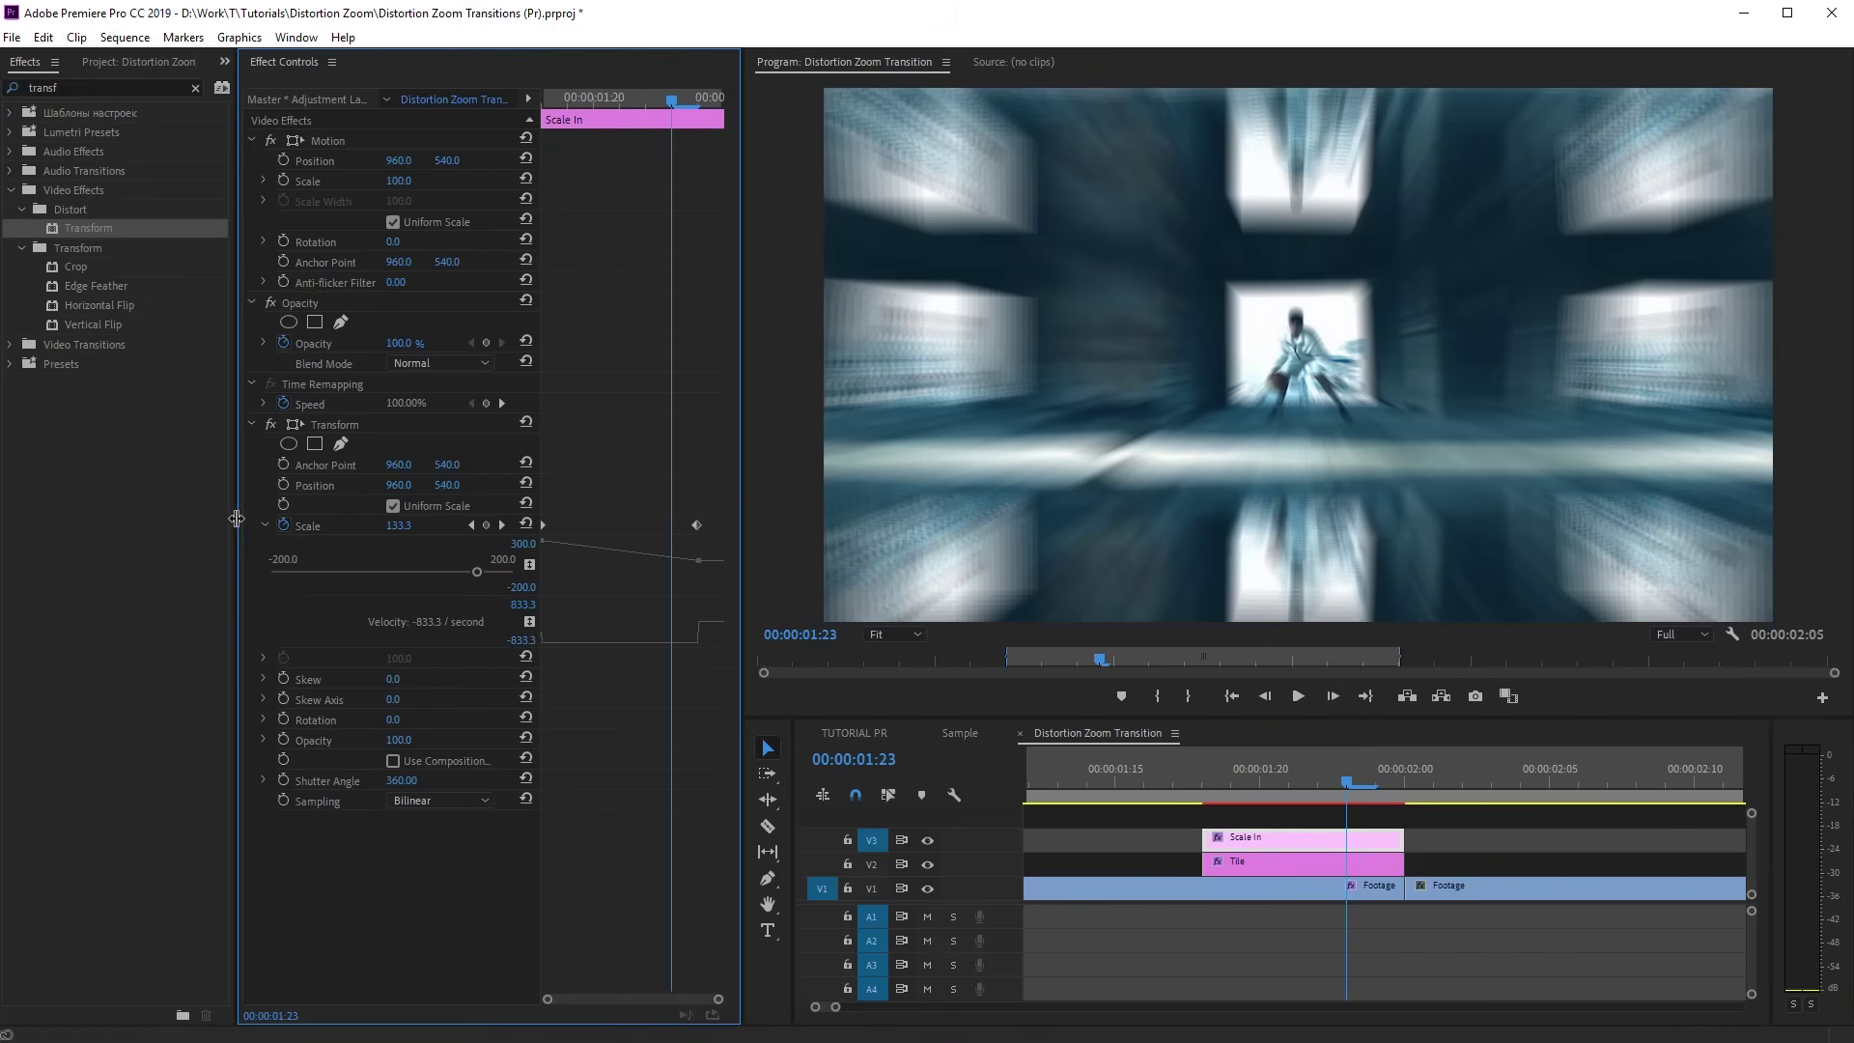
mouse_move(744, 572)
mouse_down()
mouse_move(870, 570)
mouse_move(684, 697)
mouse_move(684, 799)
mouse_up()
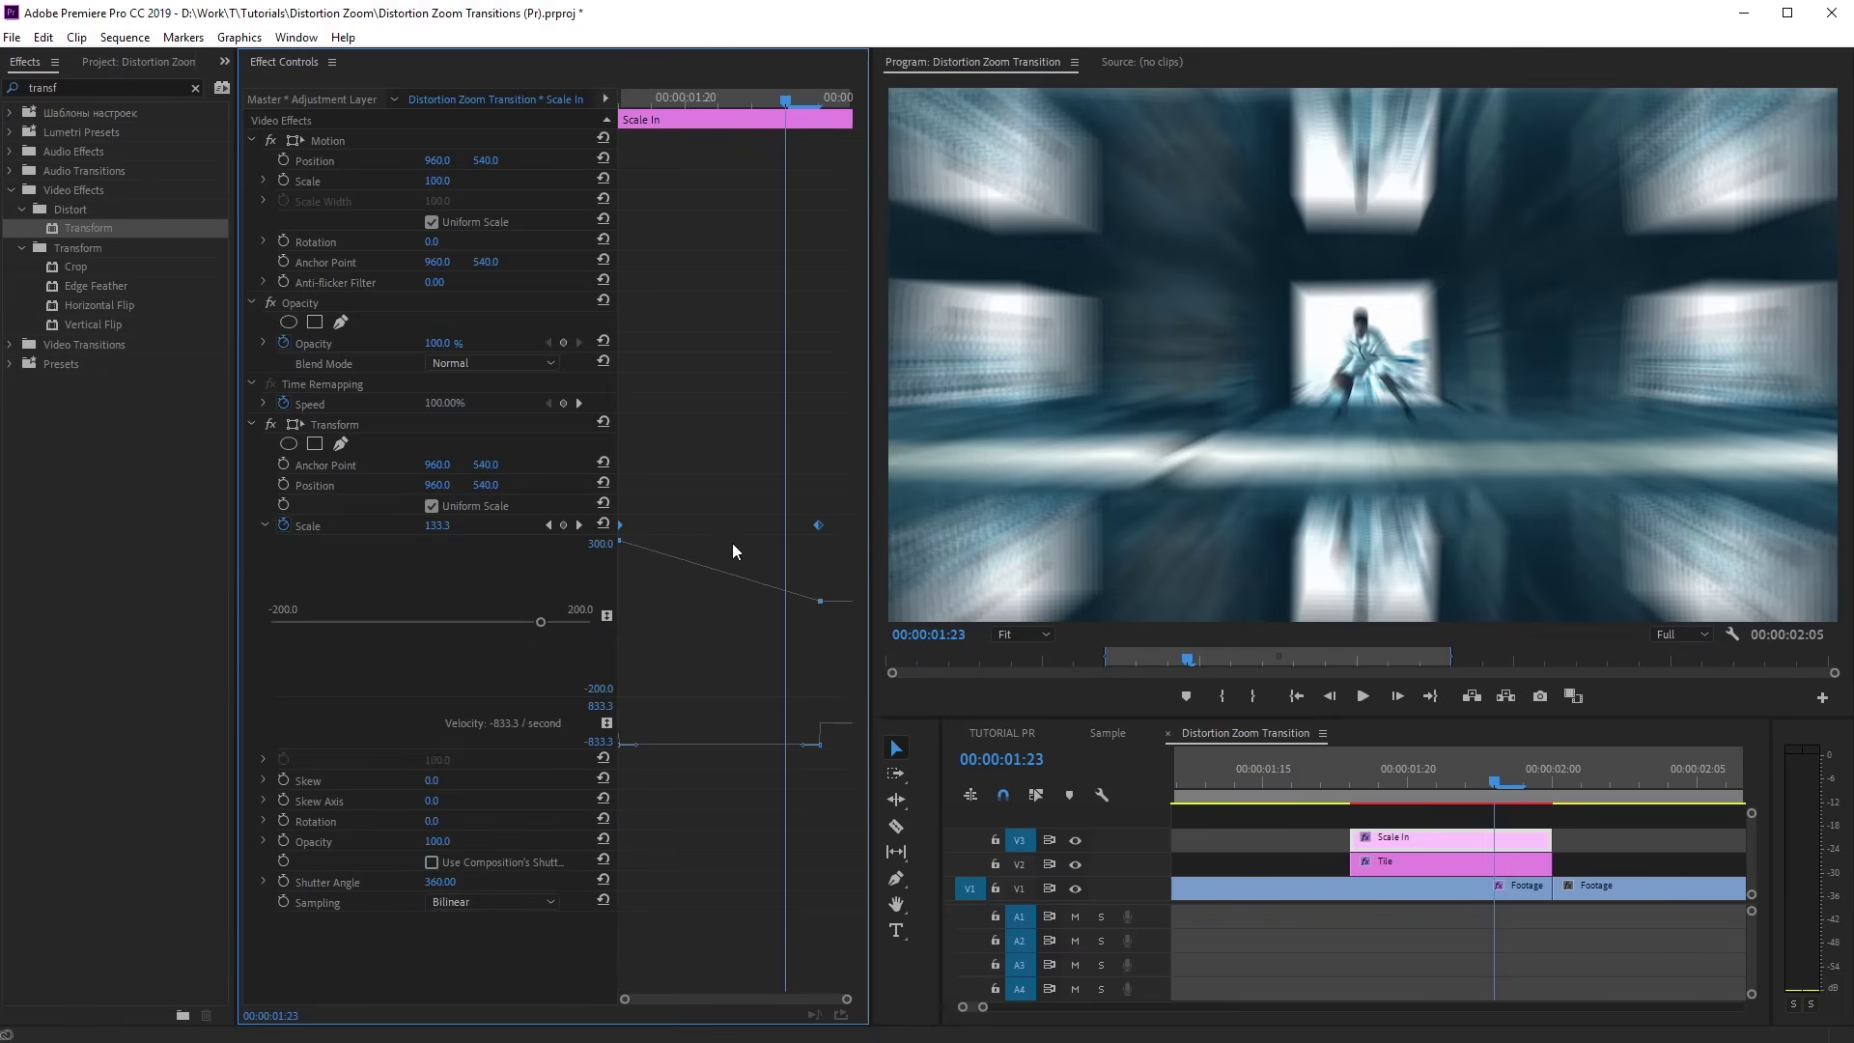
right_click(816, 527)
click(898, 754)
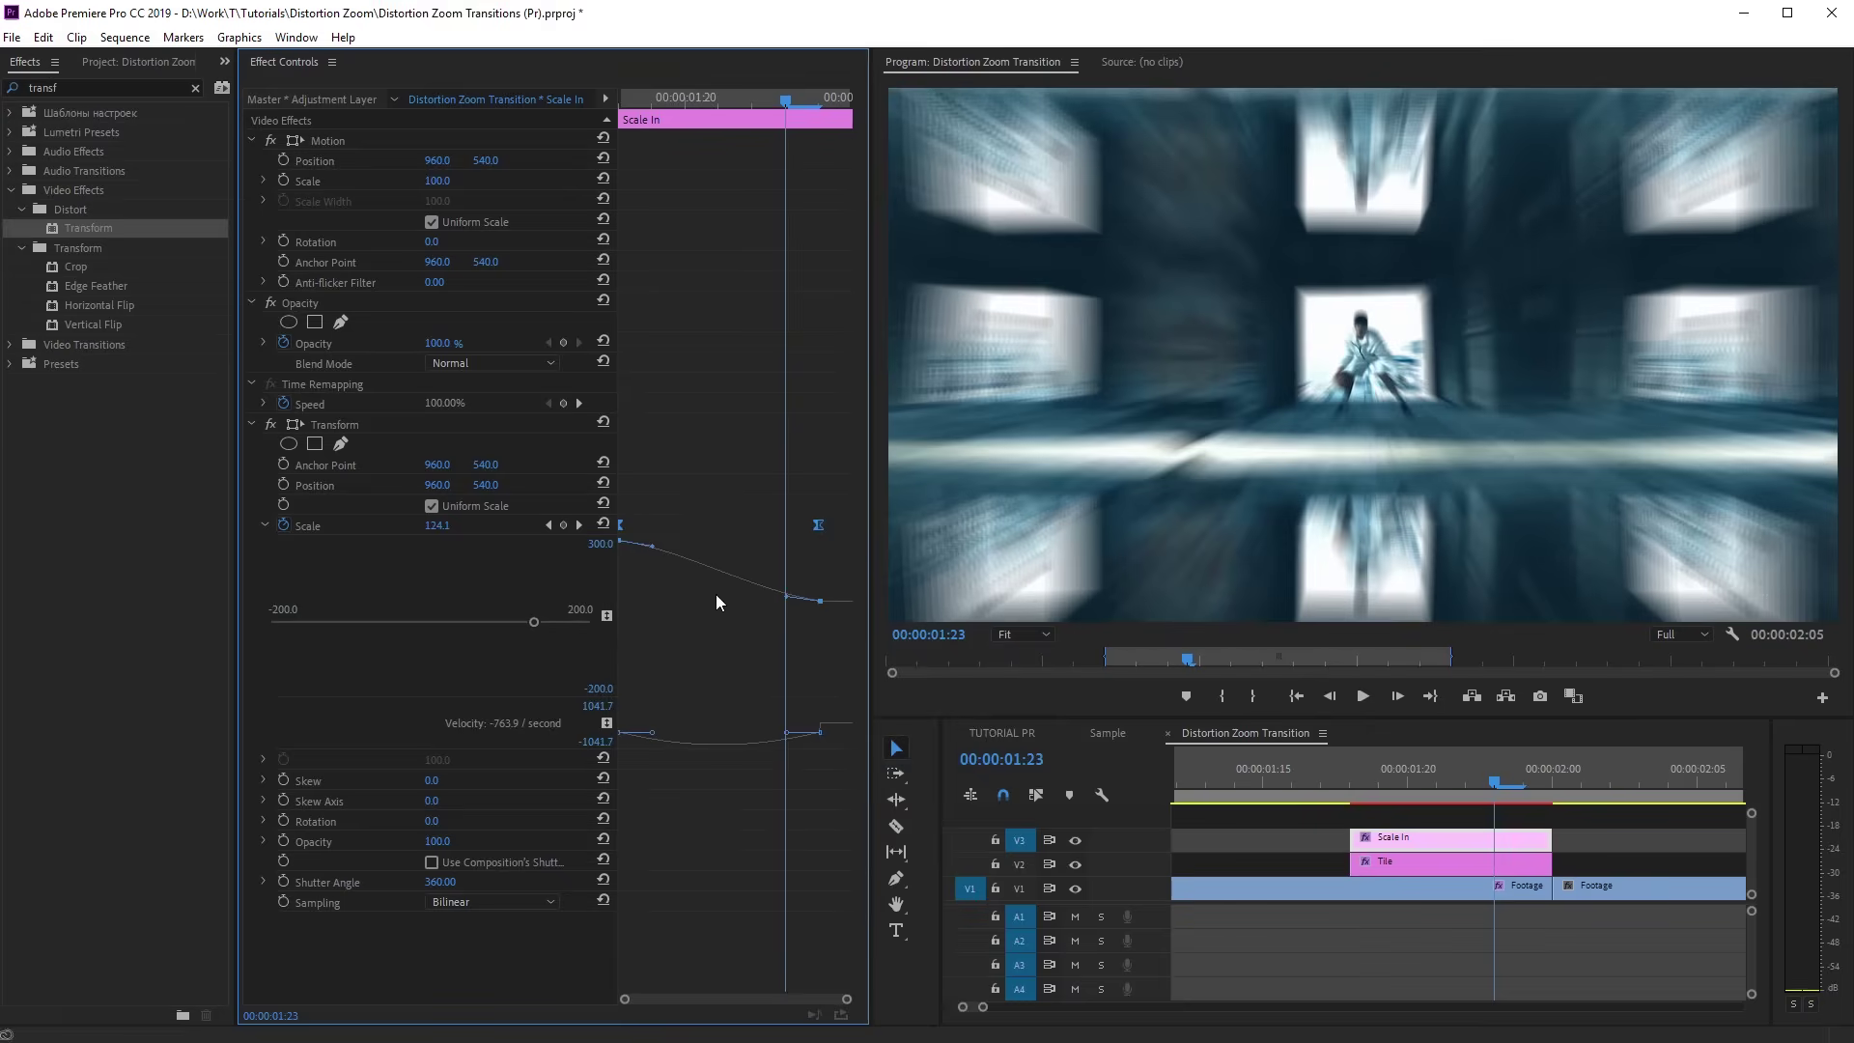
Drag the Bezier handles to ease the Scale curve and scrub to check the zoom
drag(656, 551, 689, 549)
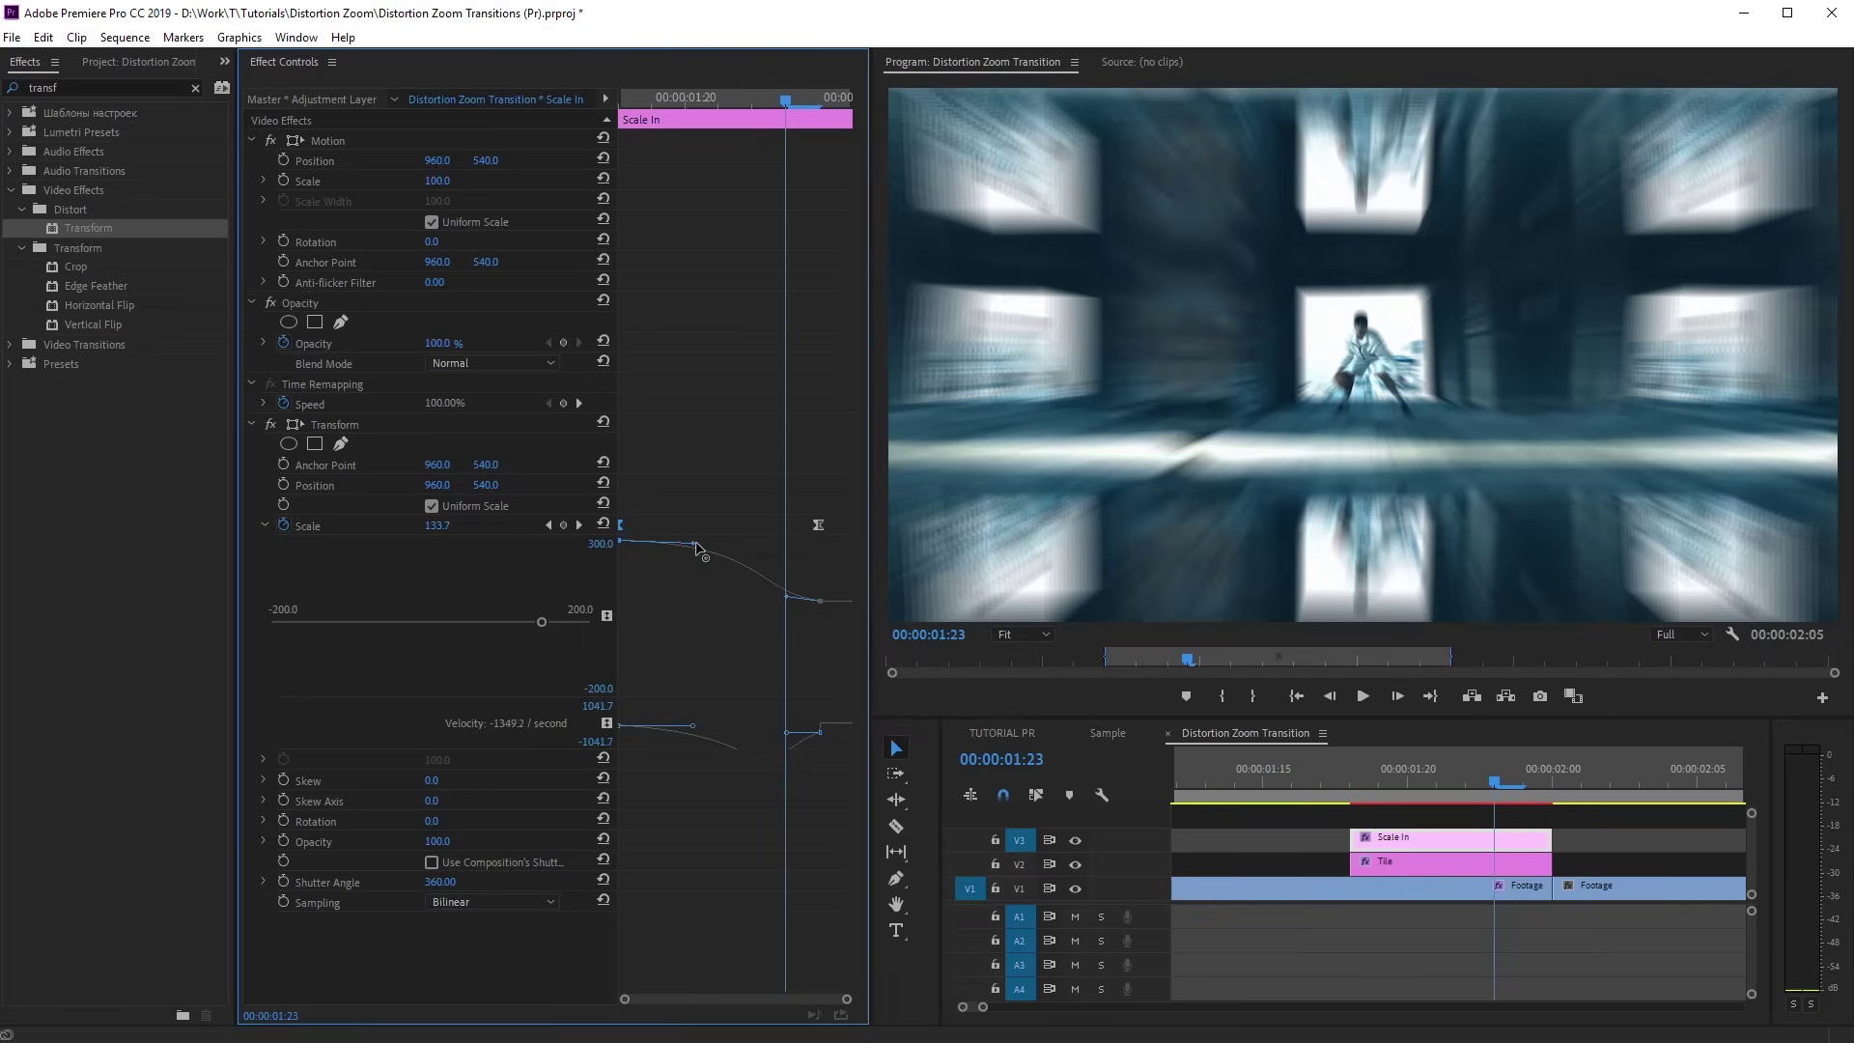
drag(699, 549, 692, 545)
drag(793, 600, 804, 591)
drag(1356, 778, 1519, 786)
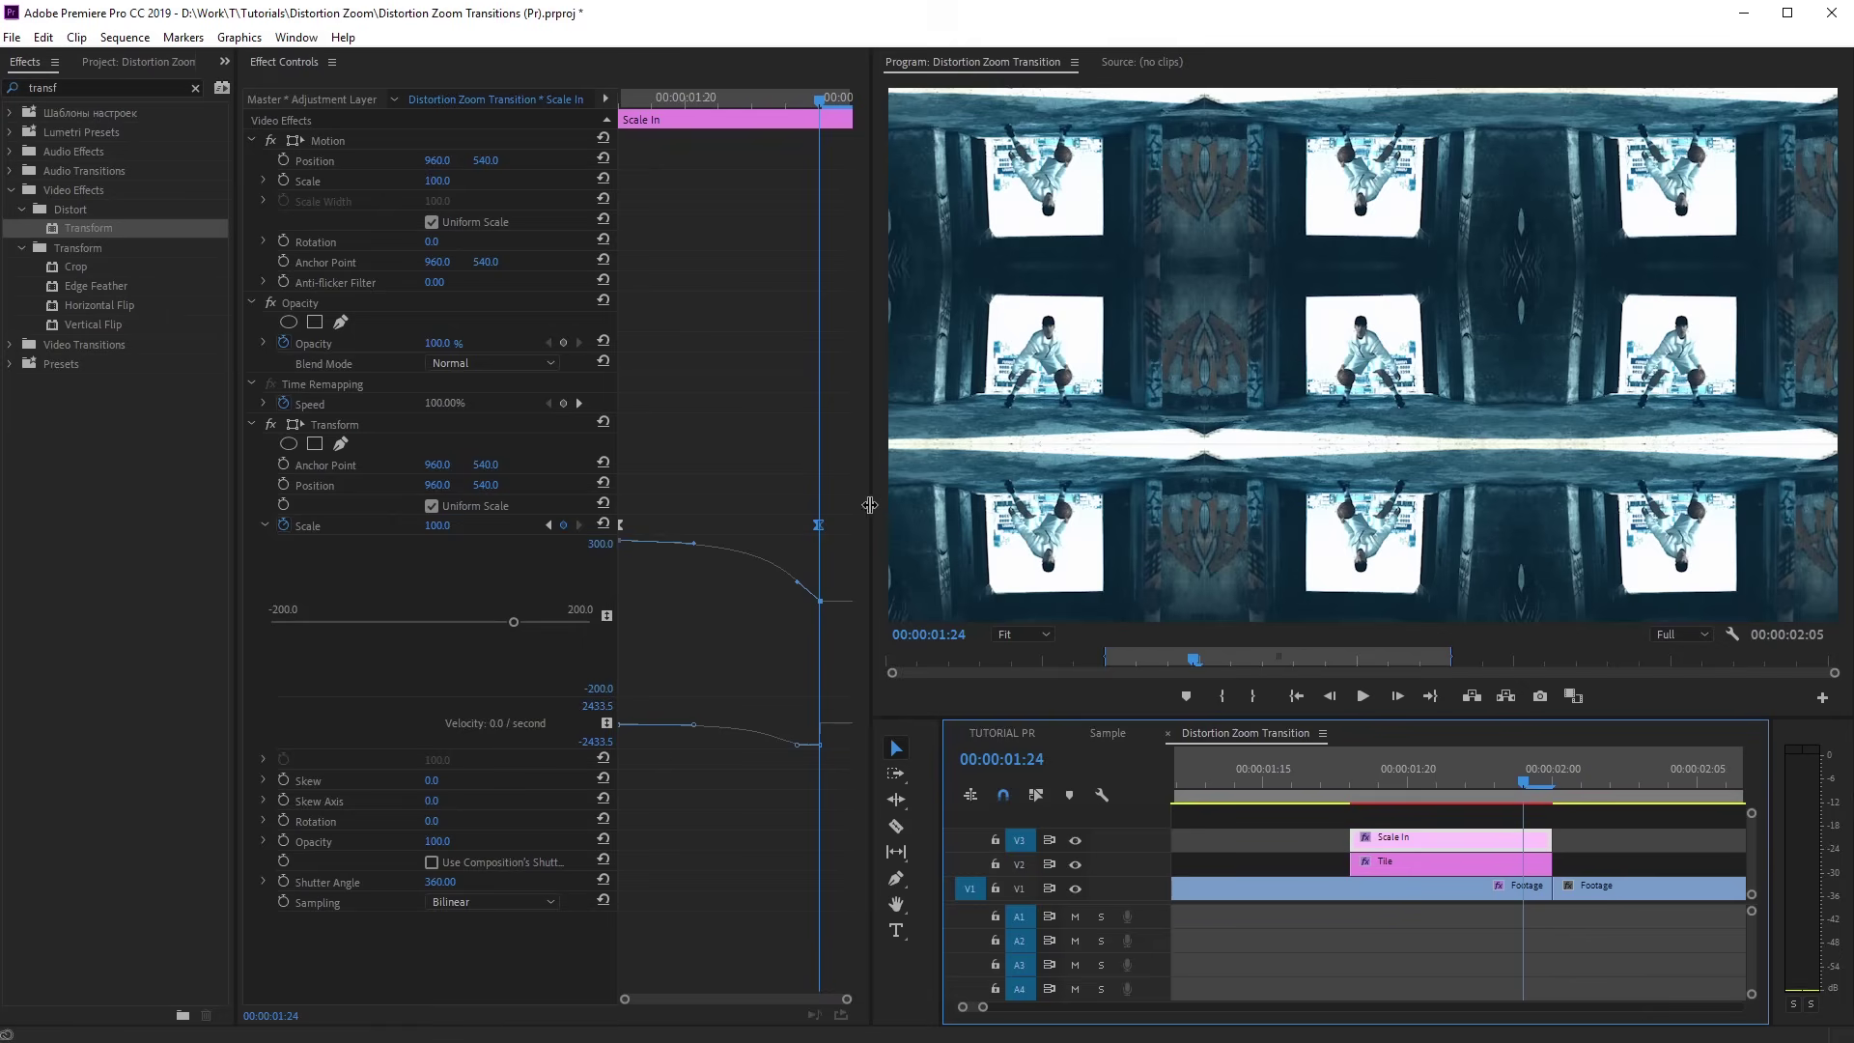
drag(819, 527, 851, 529)
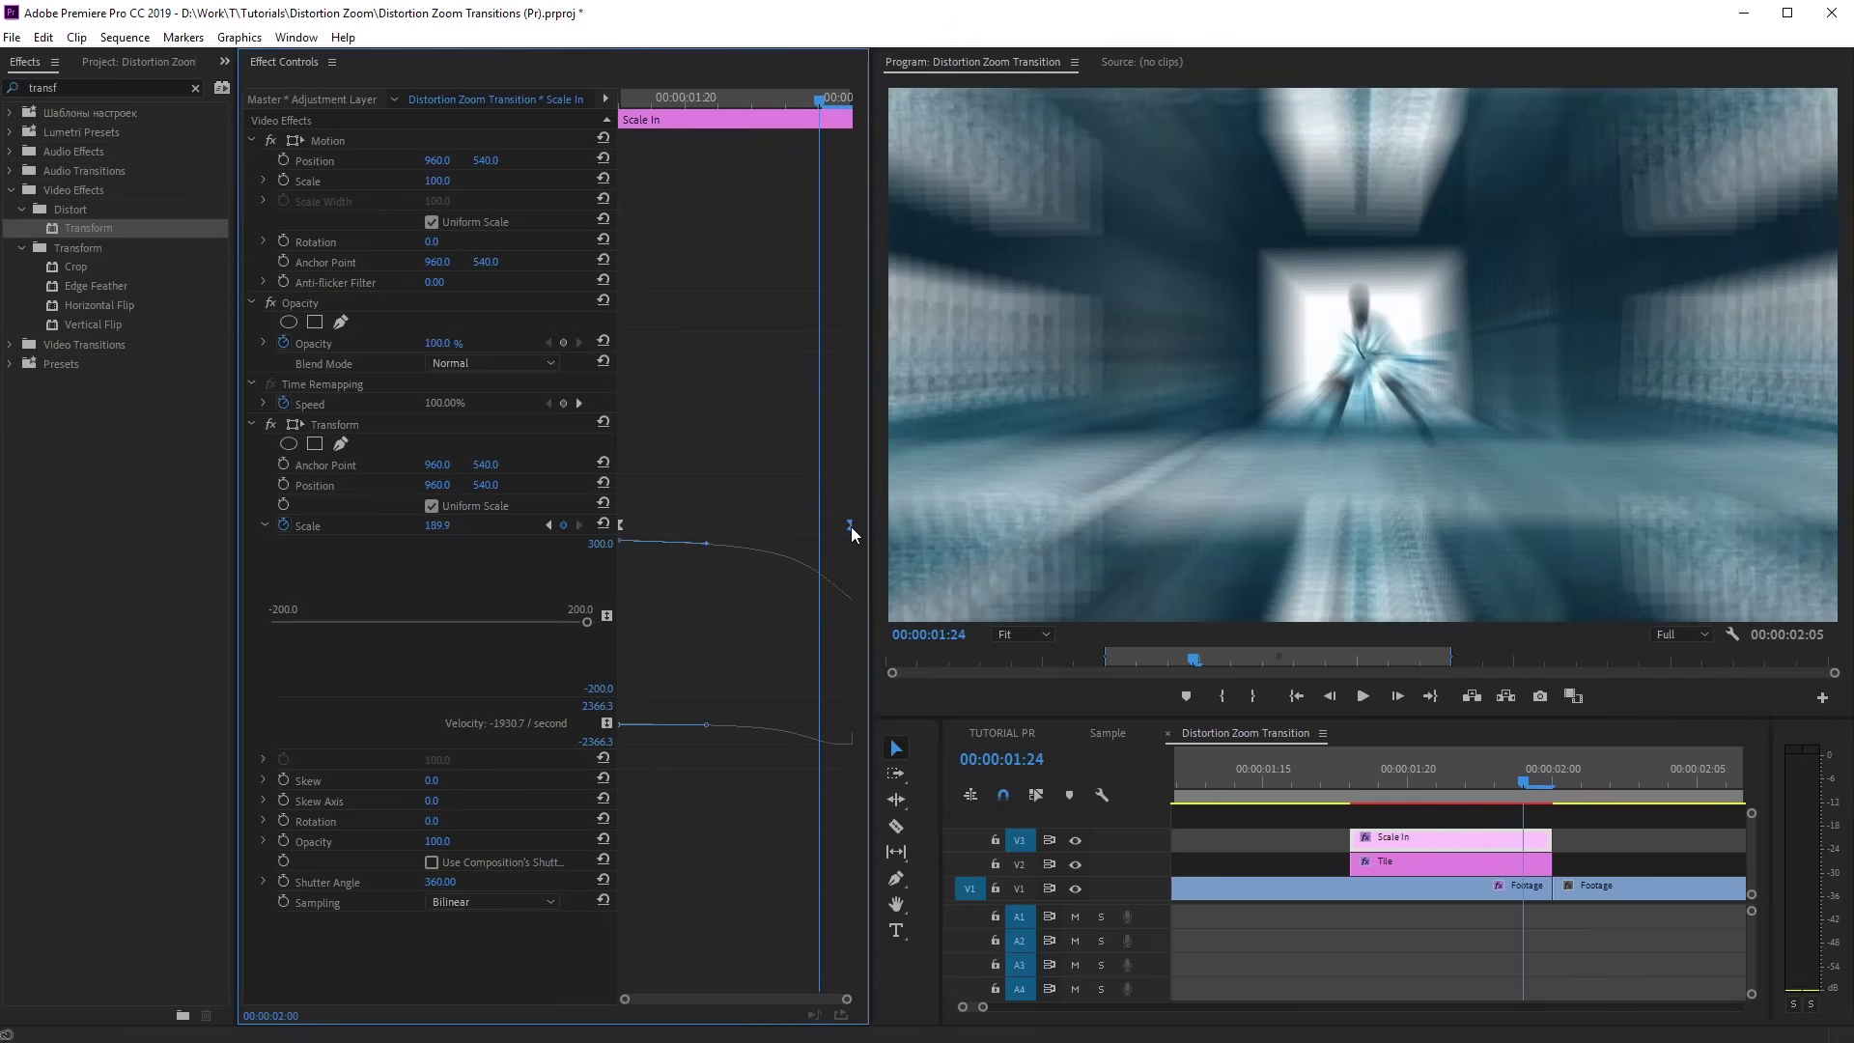
mouse_move(1387, 786)
mouse_down()
mouse_move(1515, 781)
mouse_move(1326, 794)
mouse_up()
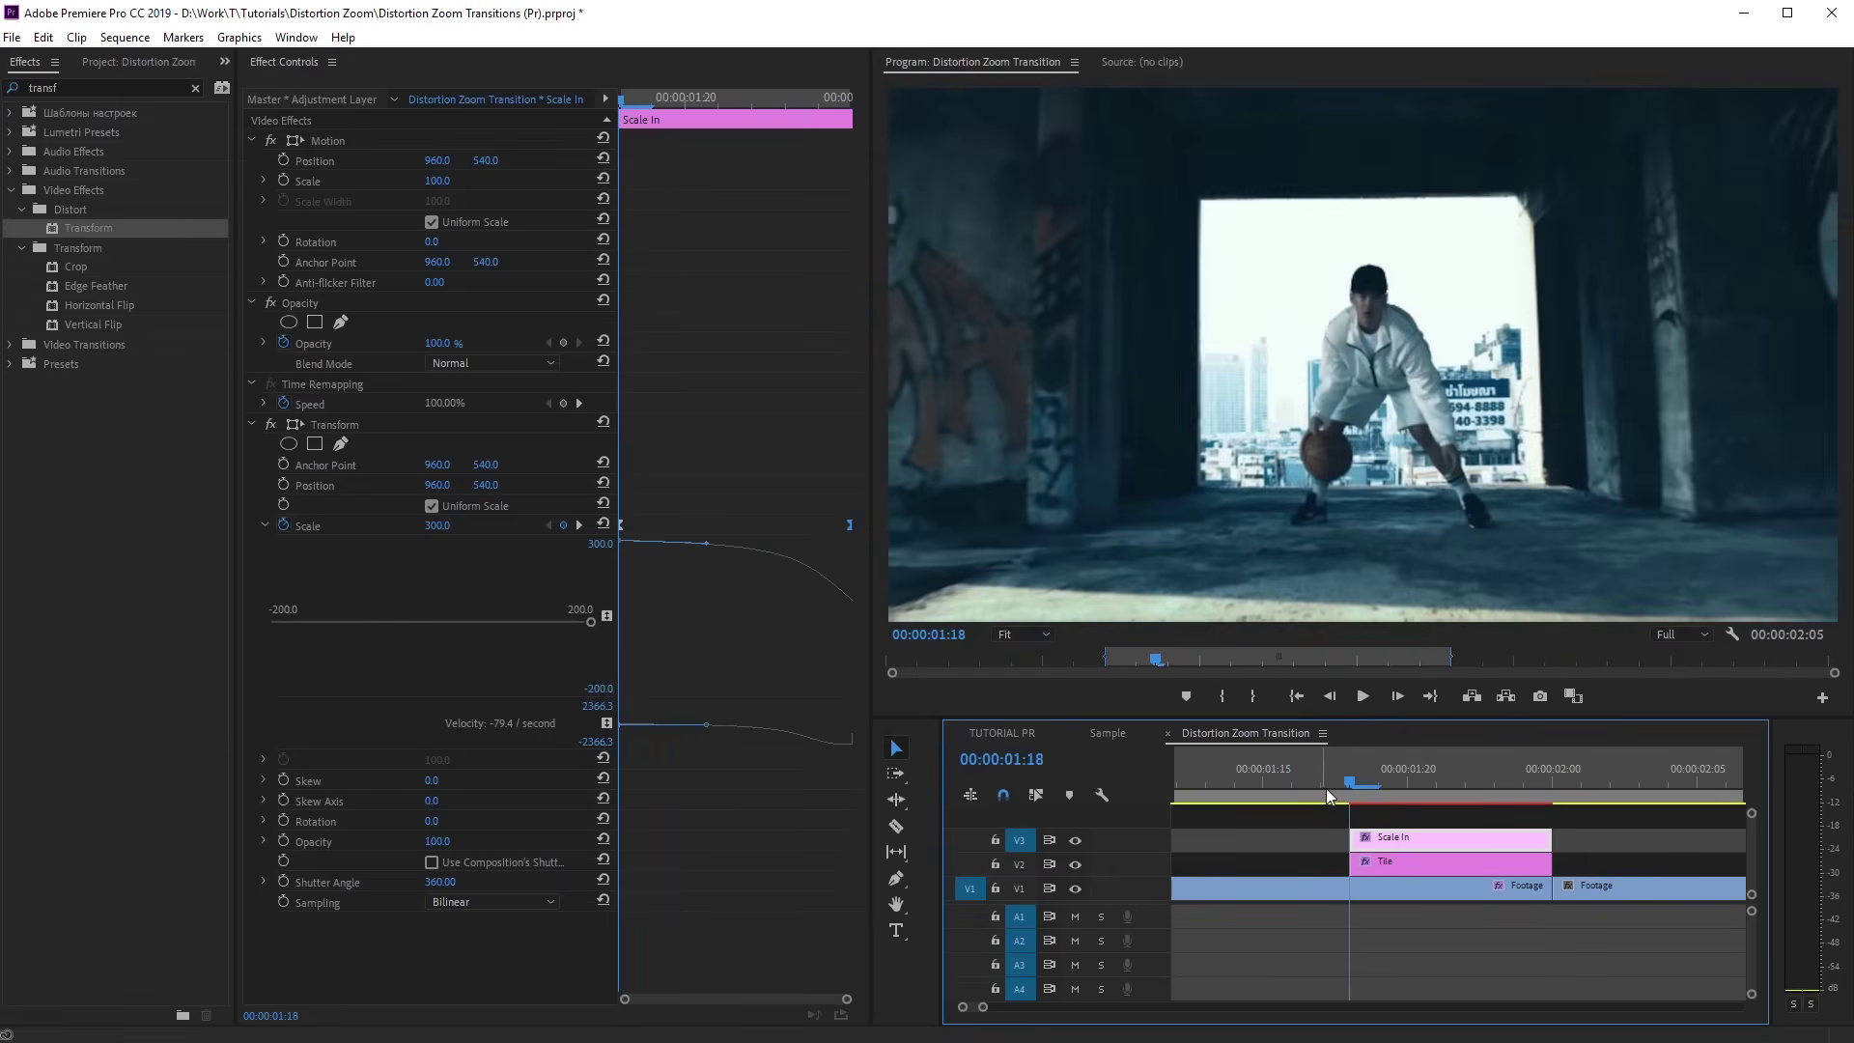
Copy the Scale In clip and paste it at the 2:00 playhead on the top track
right_click(1387, 840)
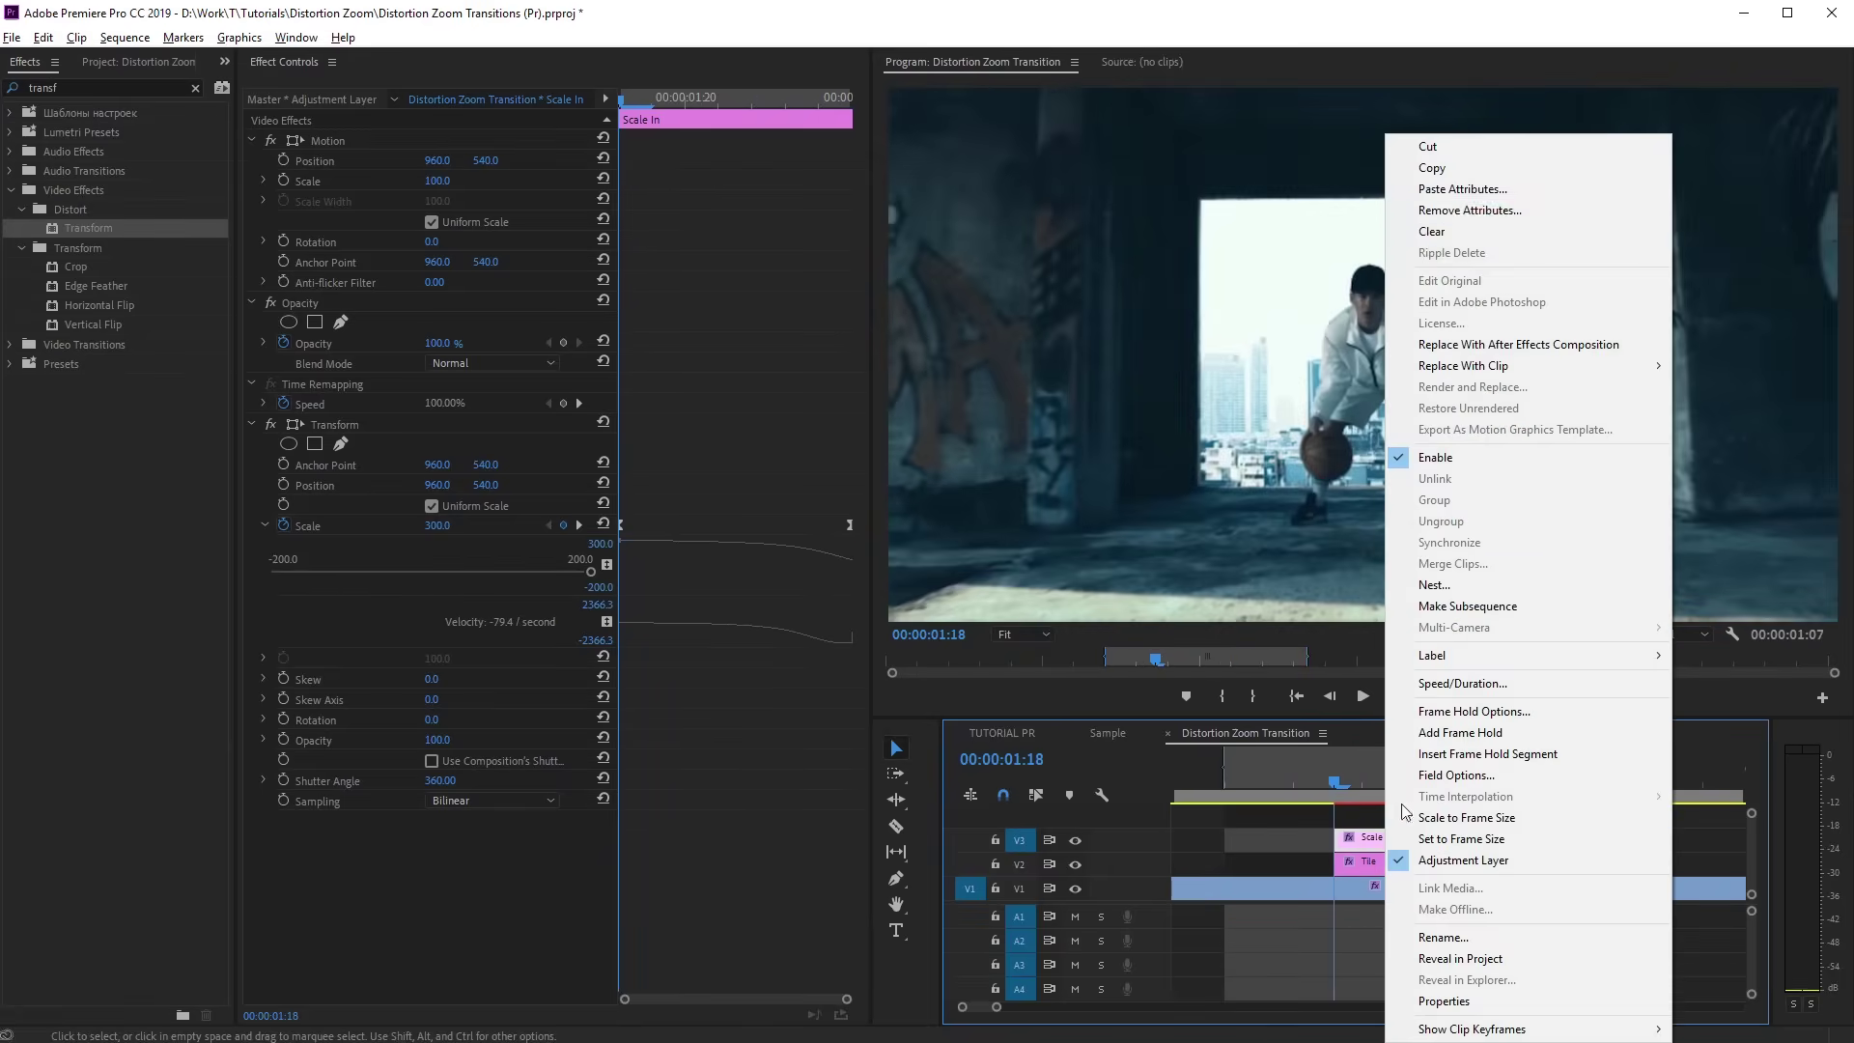
click(1434, 169)
click(1376, 787)
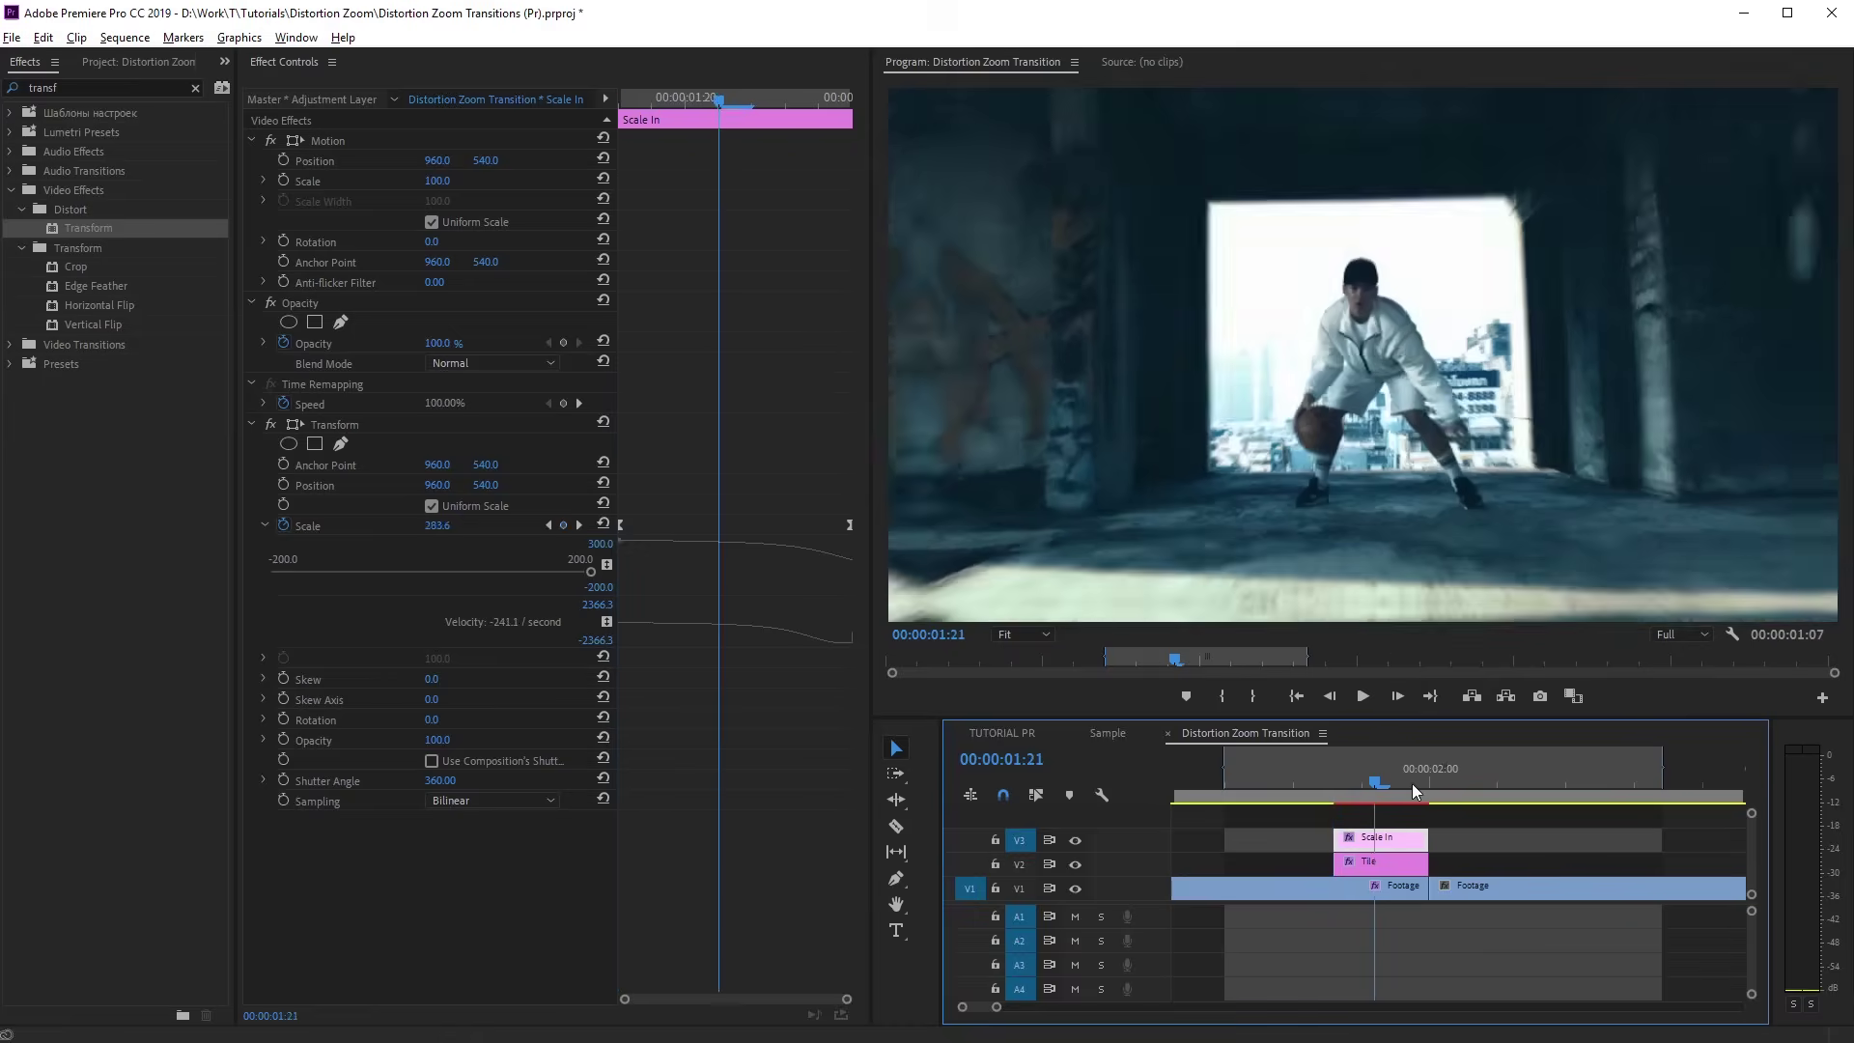
drag(1377, 786, 1438, 791)
click(45, 37)
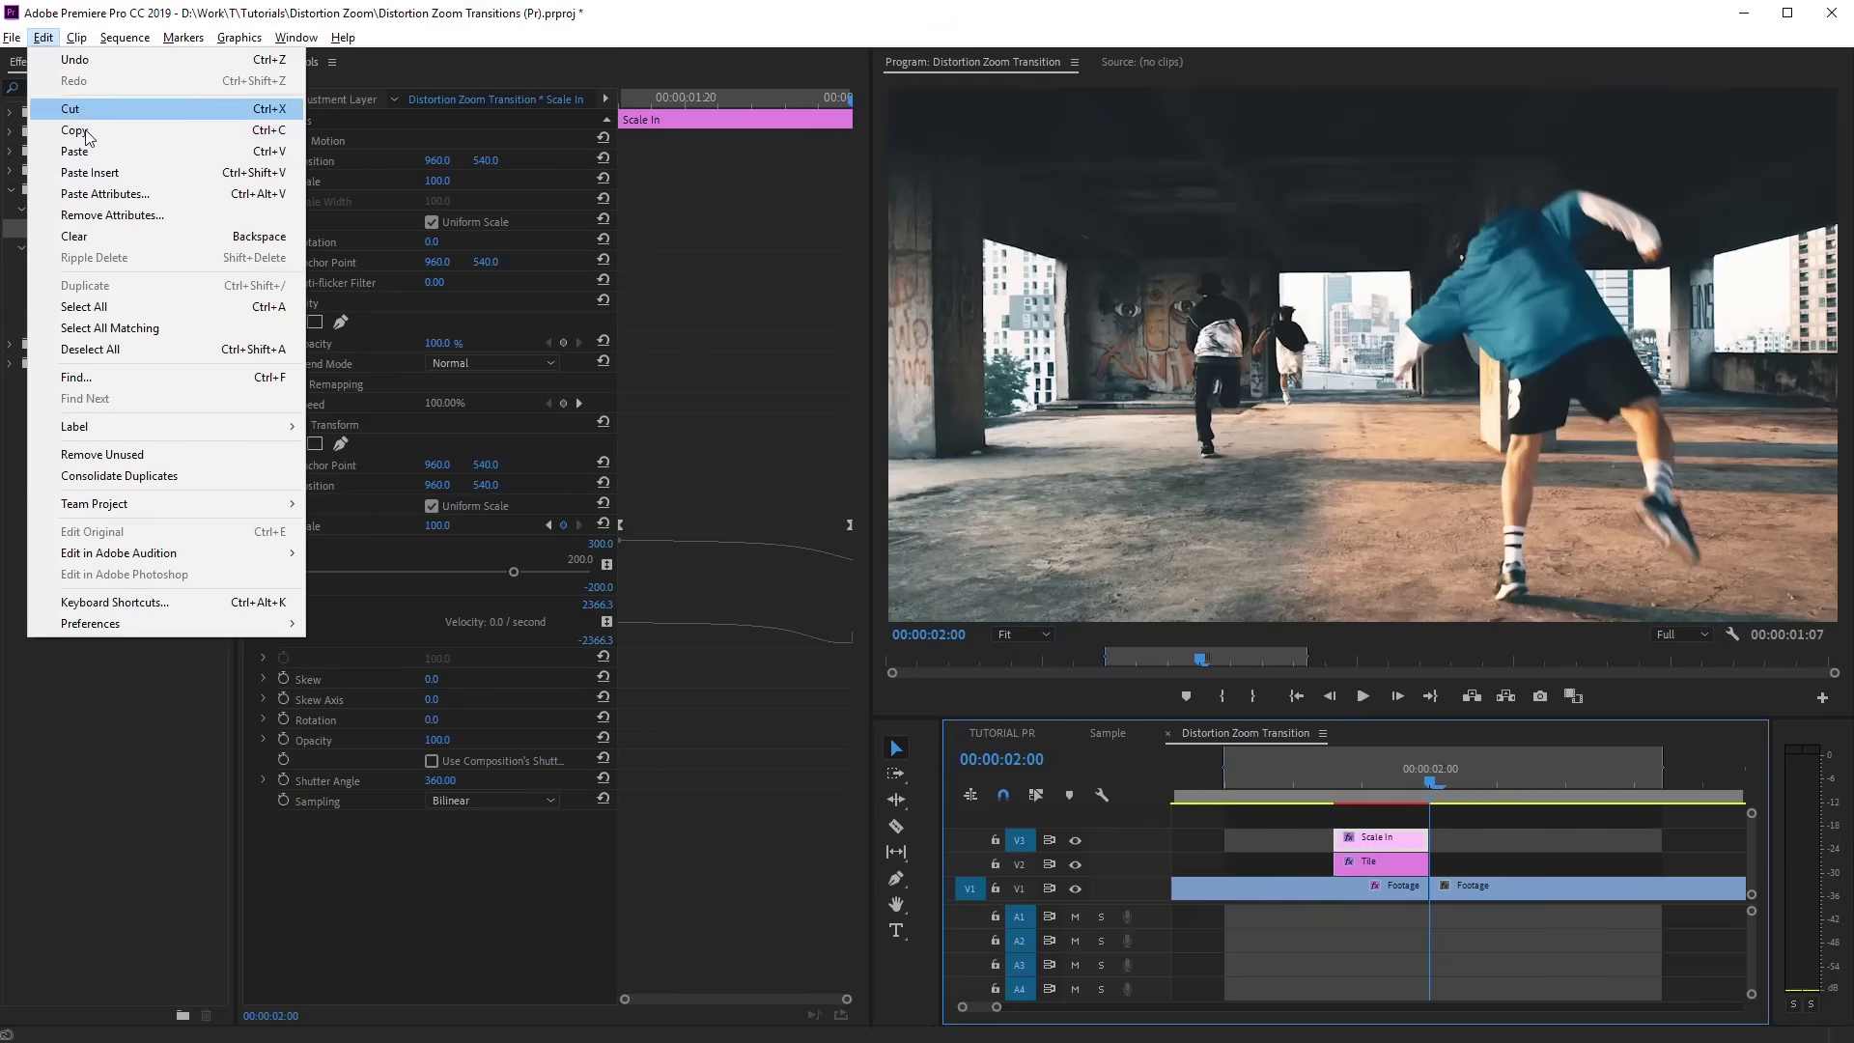
click(65, 150)
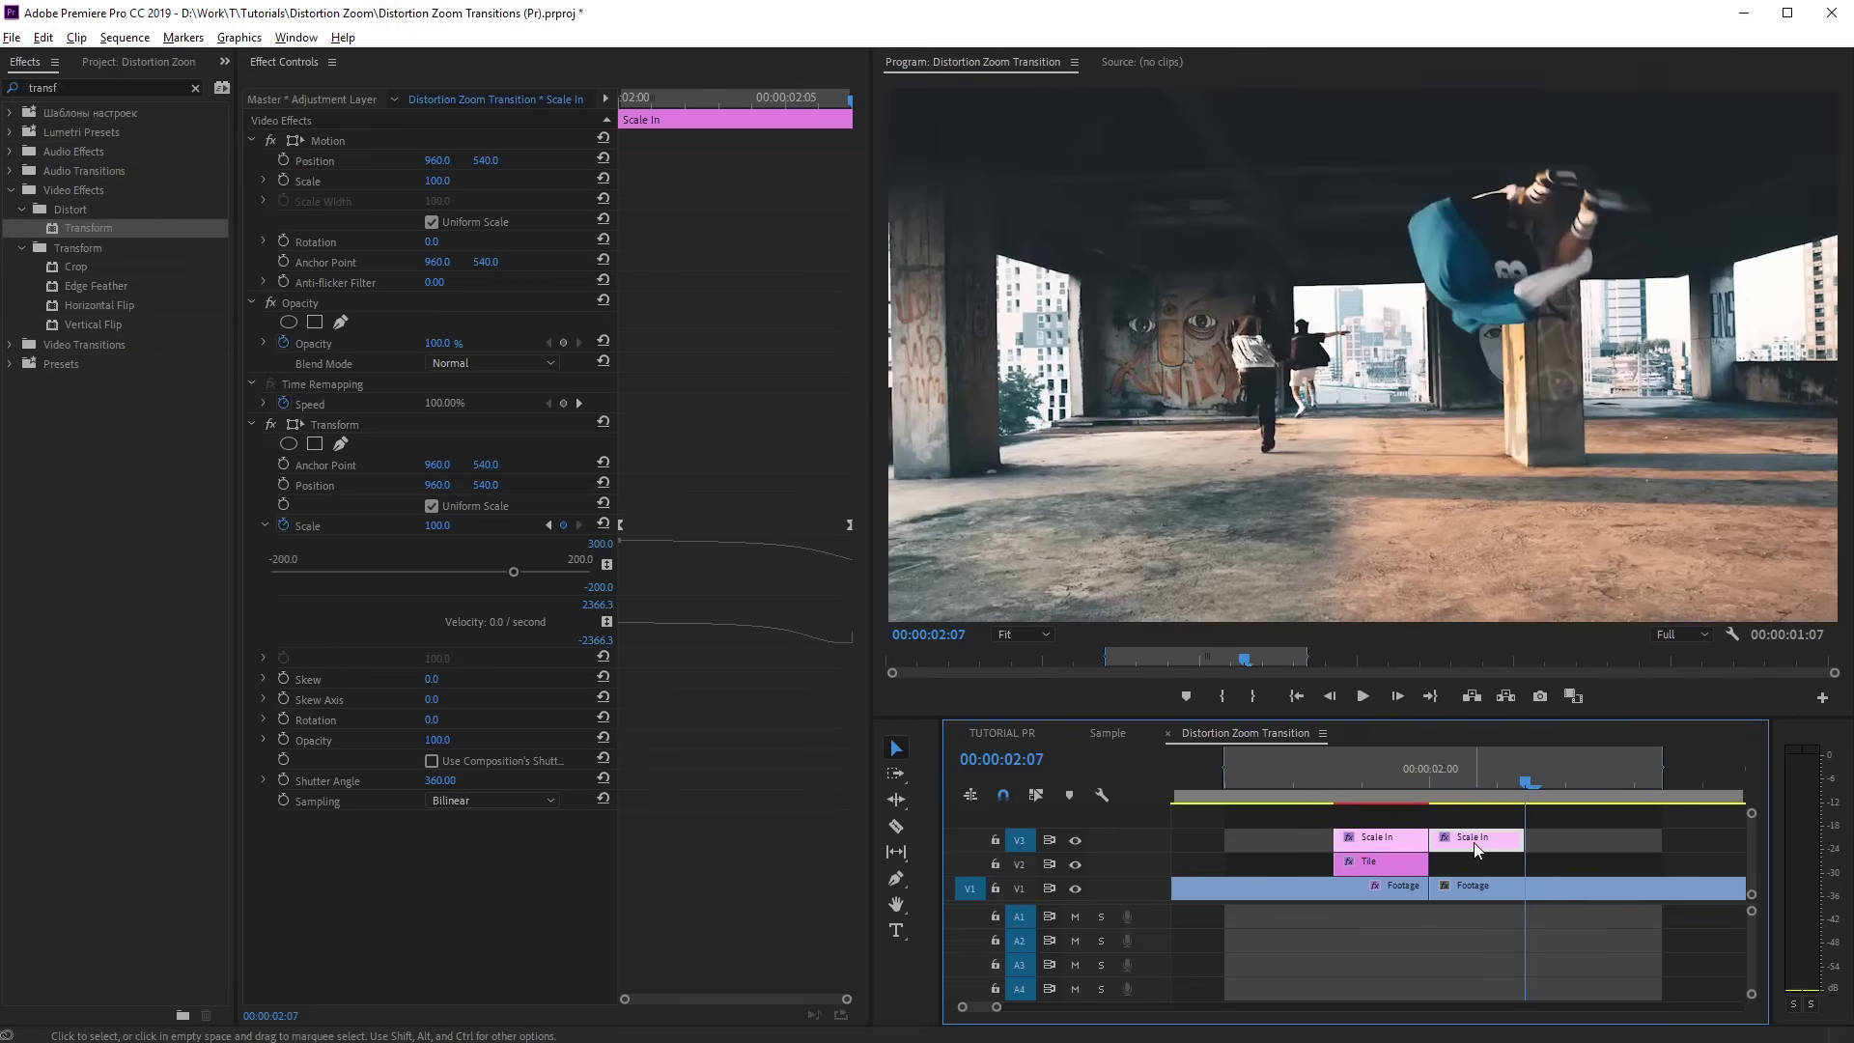
Rename the pasted clip to 'Scale Out'
right_click(1476, 850)
click(1528, 941)
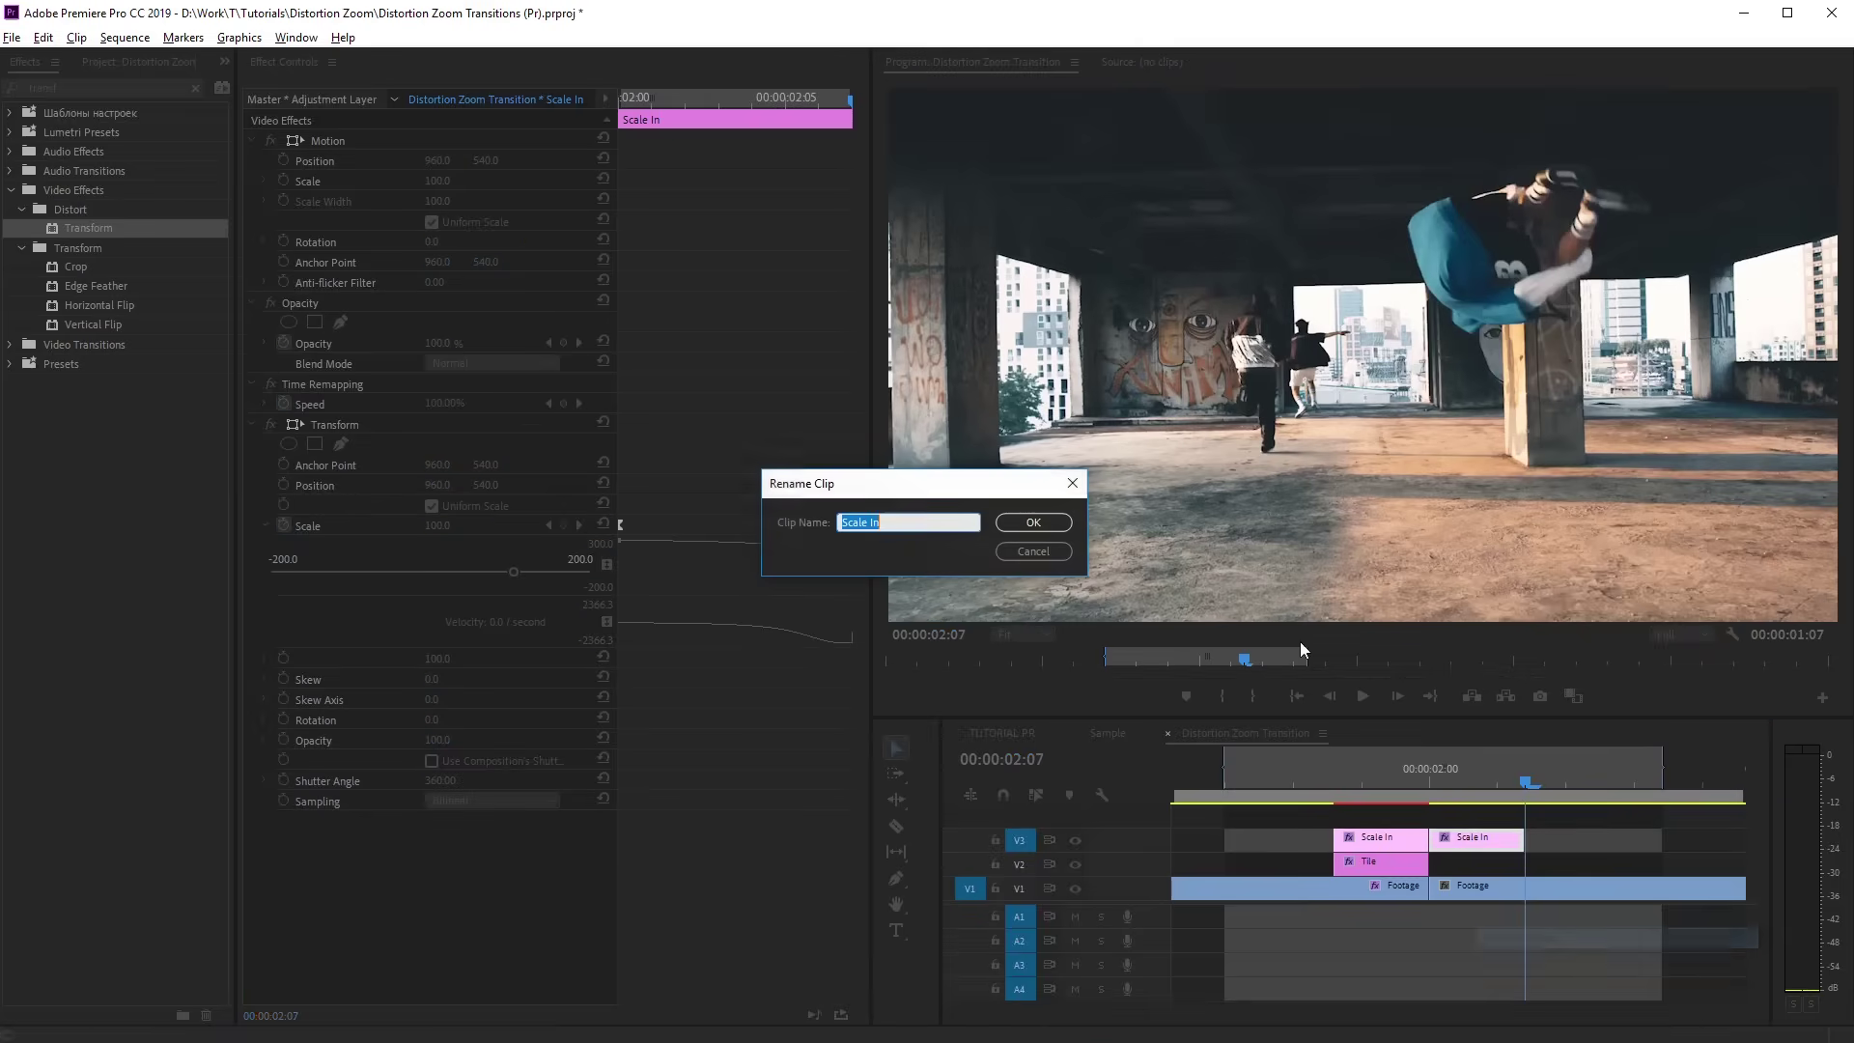
text(Scale Out)
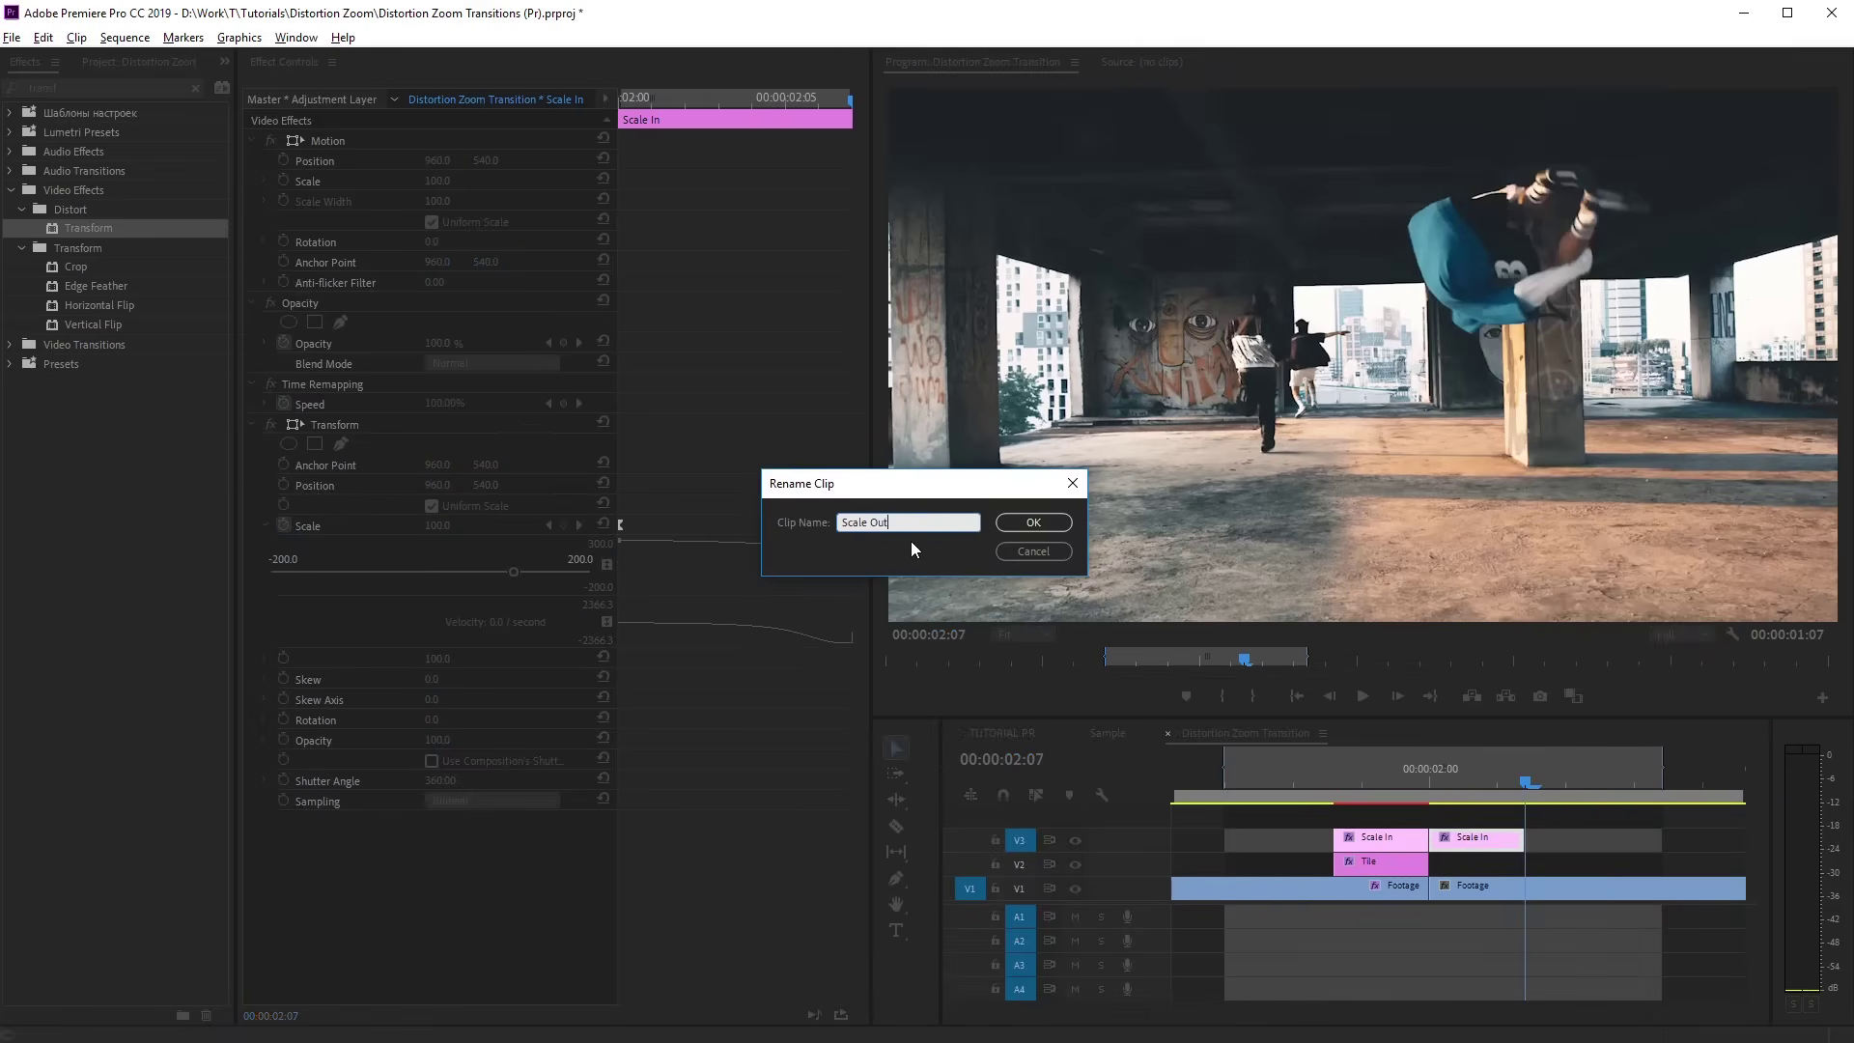
click(1033, 522)
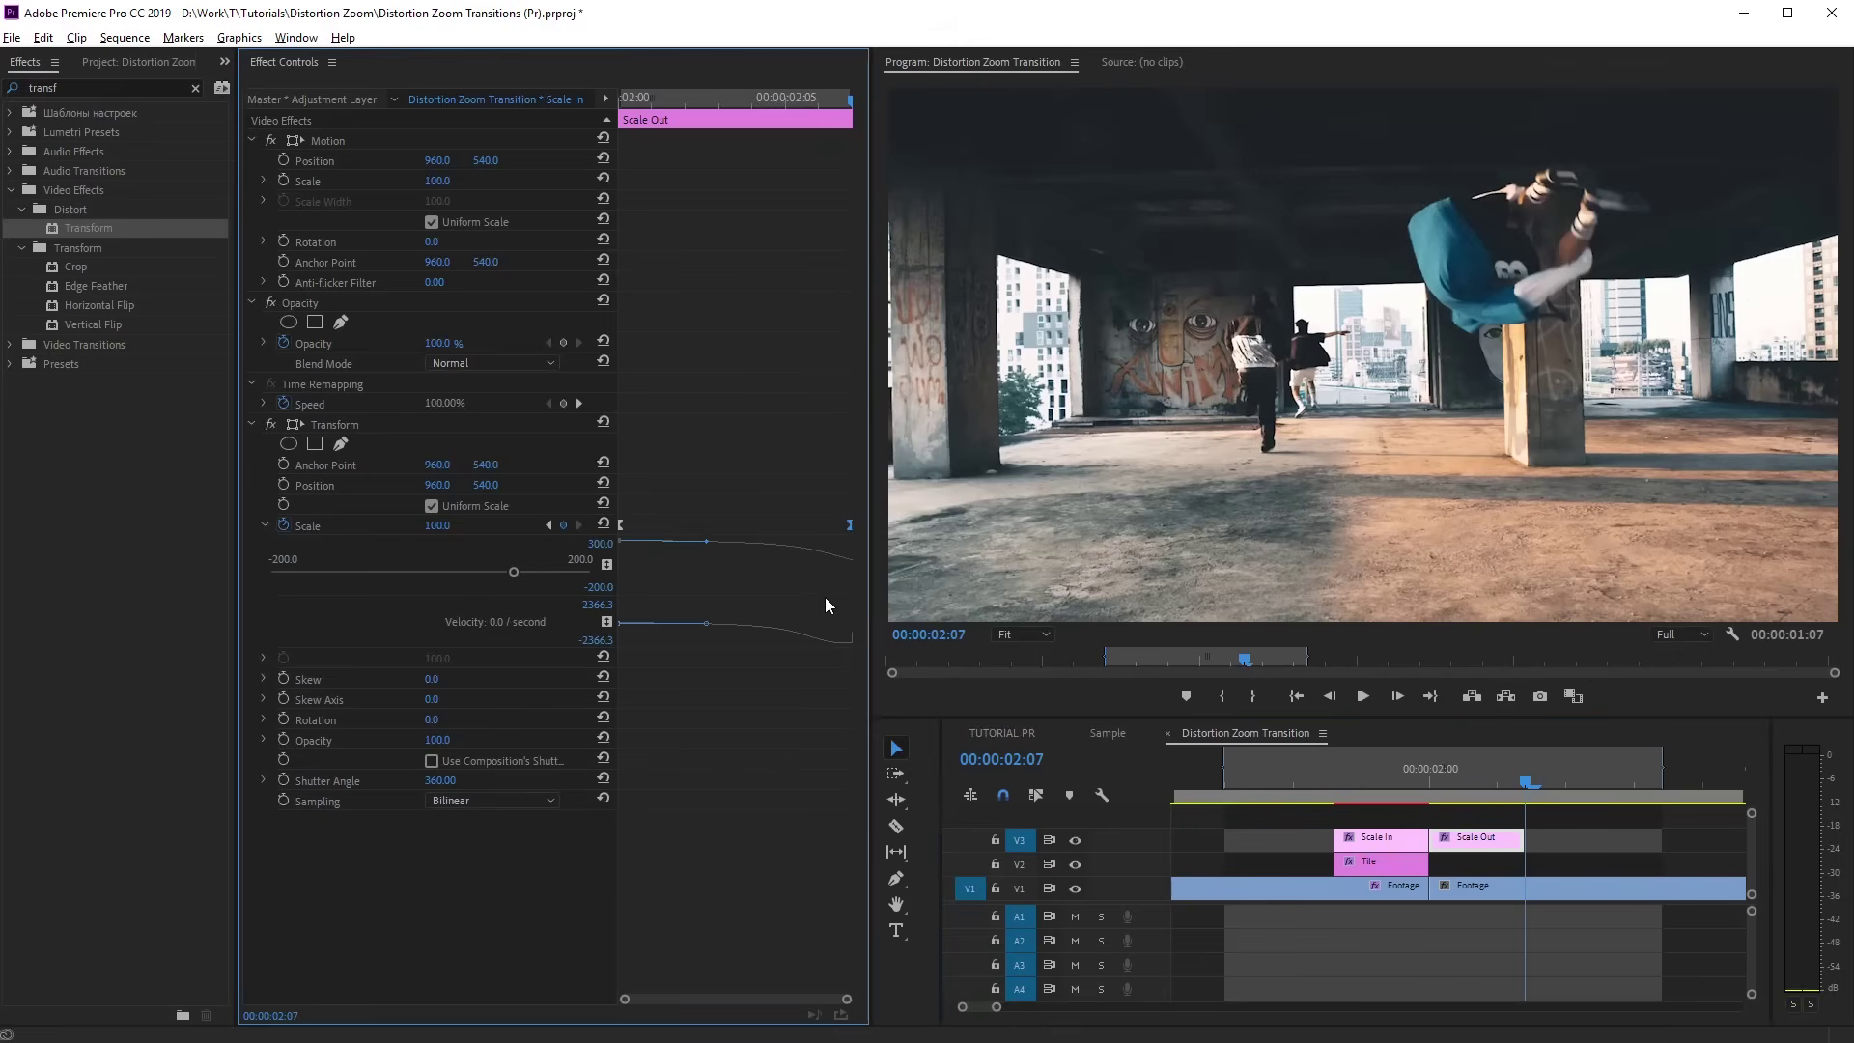
Reshape the Scale Out curve to plunge from 300 and ease into 100, then play the transition
drag(815, 539, 814, 605)
drag(847, 523, 848, 524)
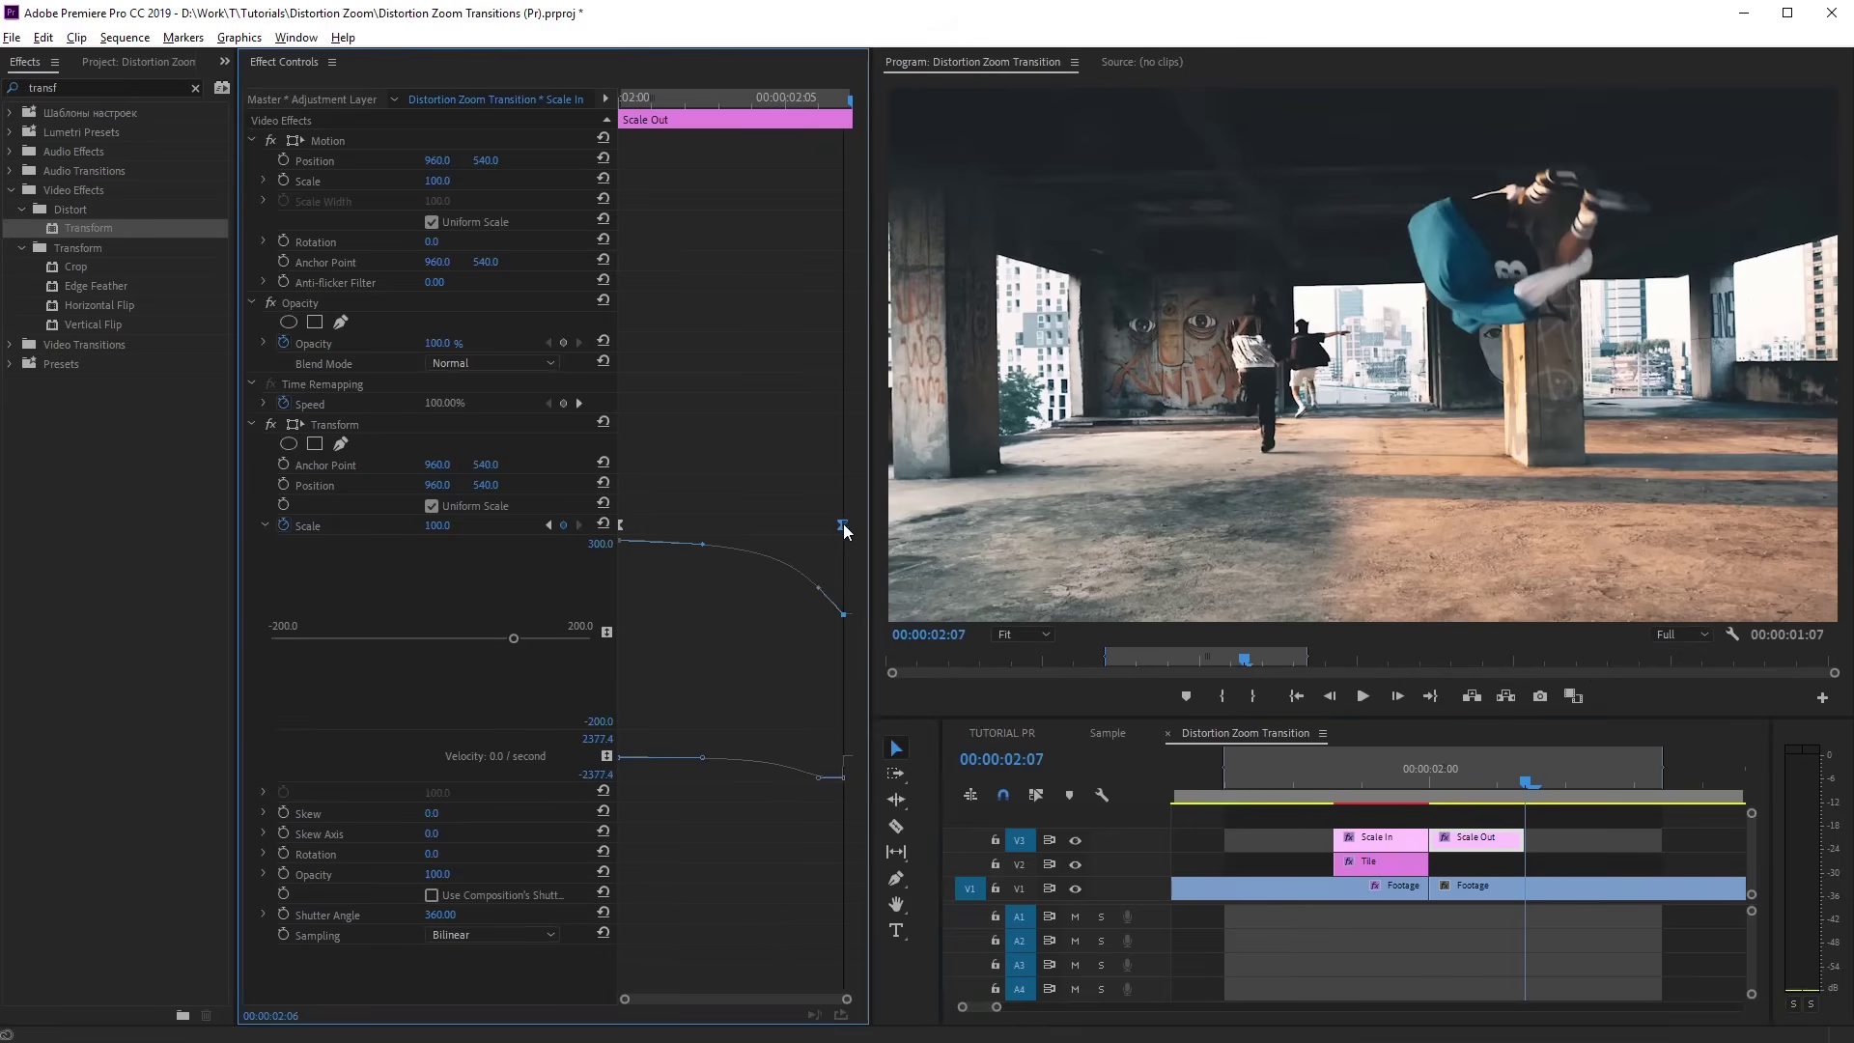
drag(823, 593, 730, 614)
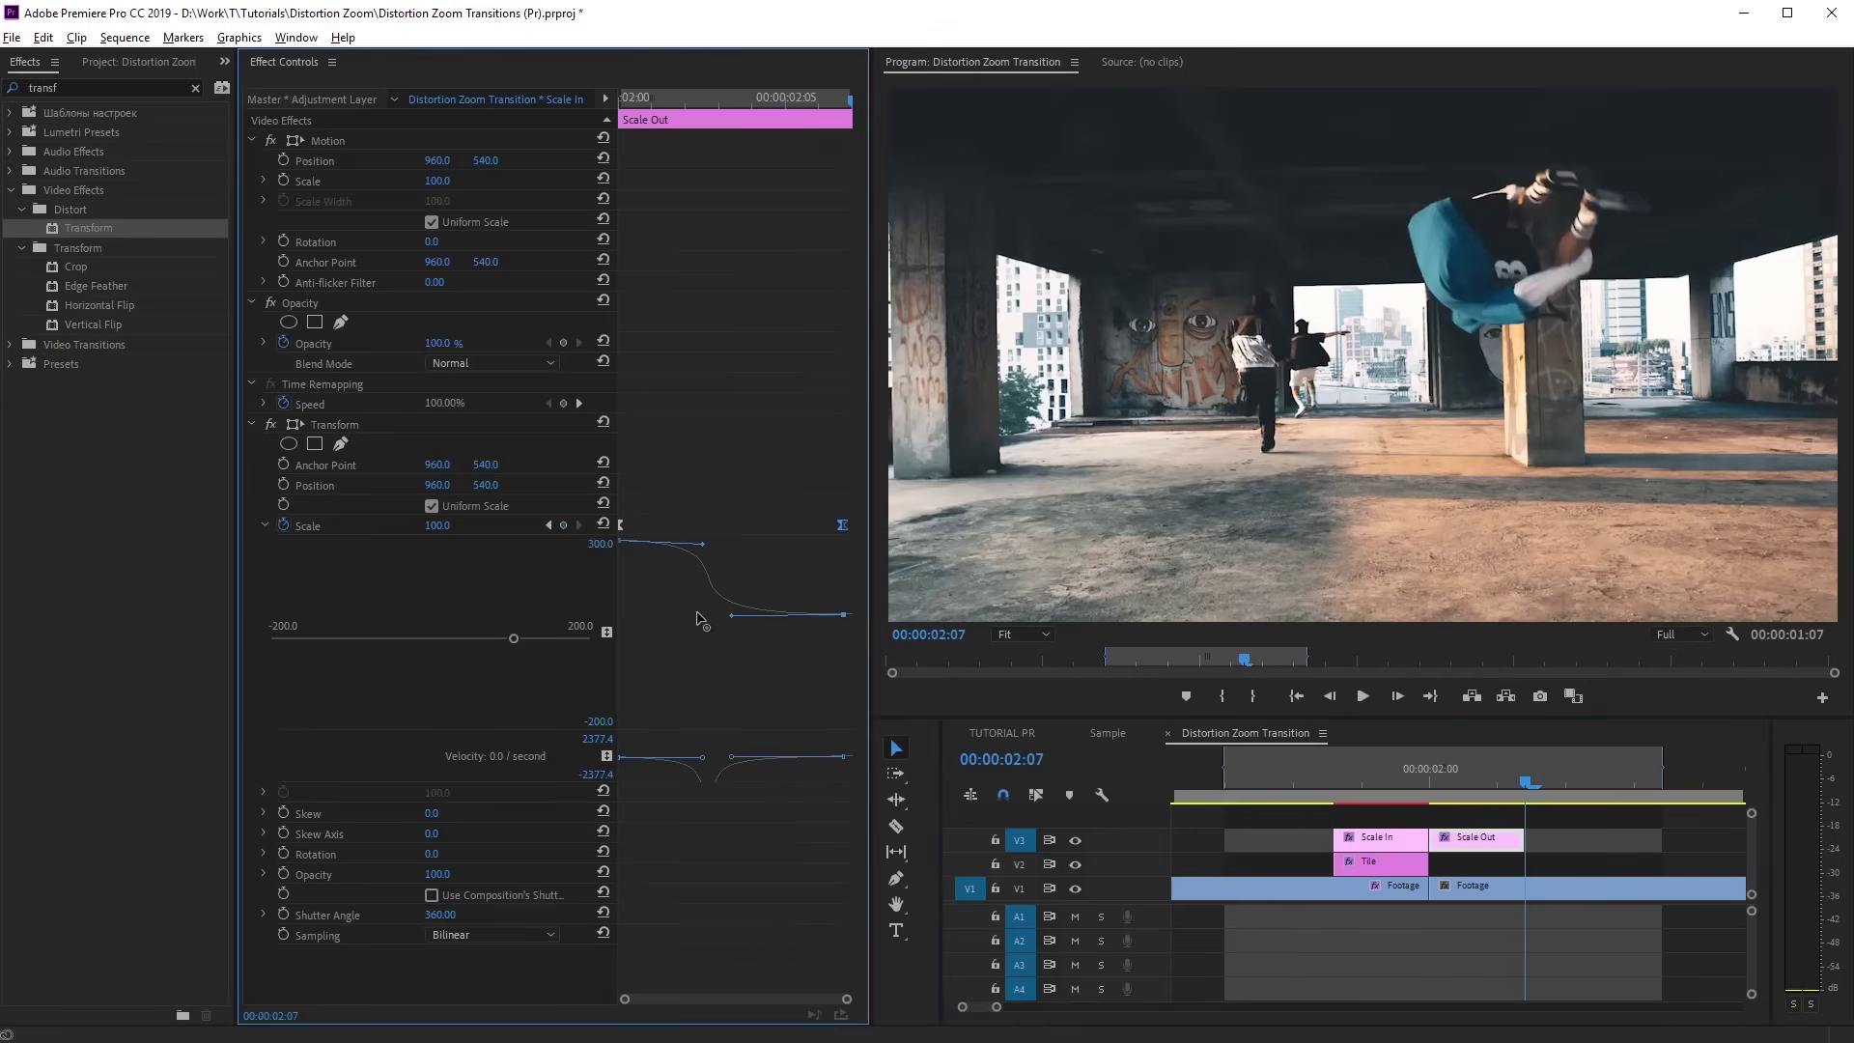
drag(701, 546, 631, 572)
drag(736, 617, 741, 619)
click(1360, 796)
key(space)
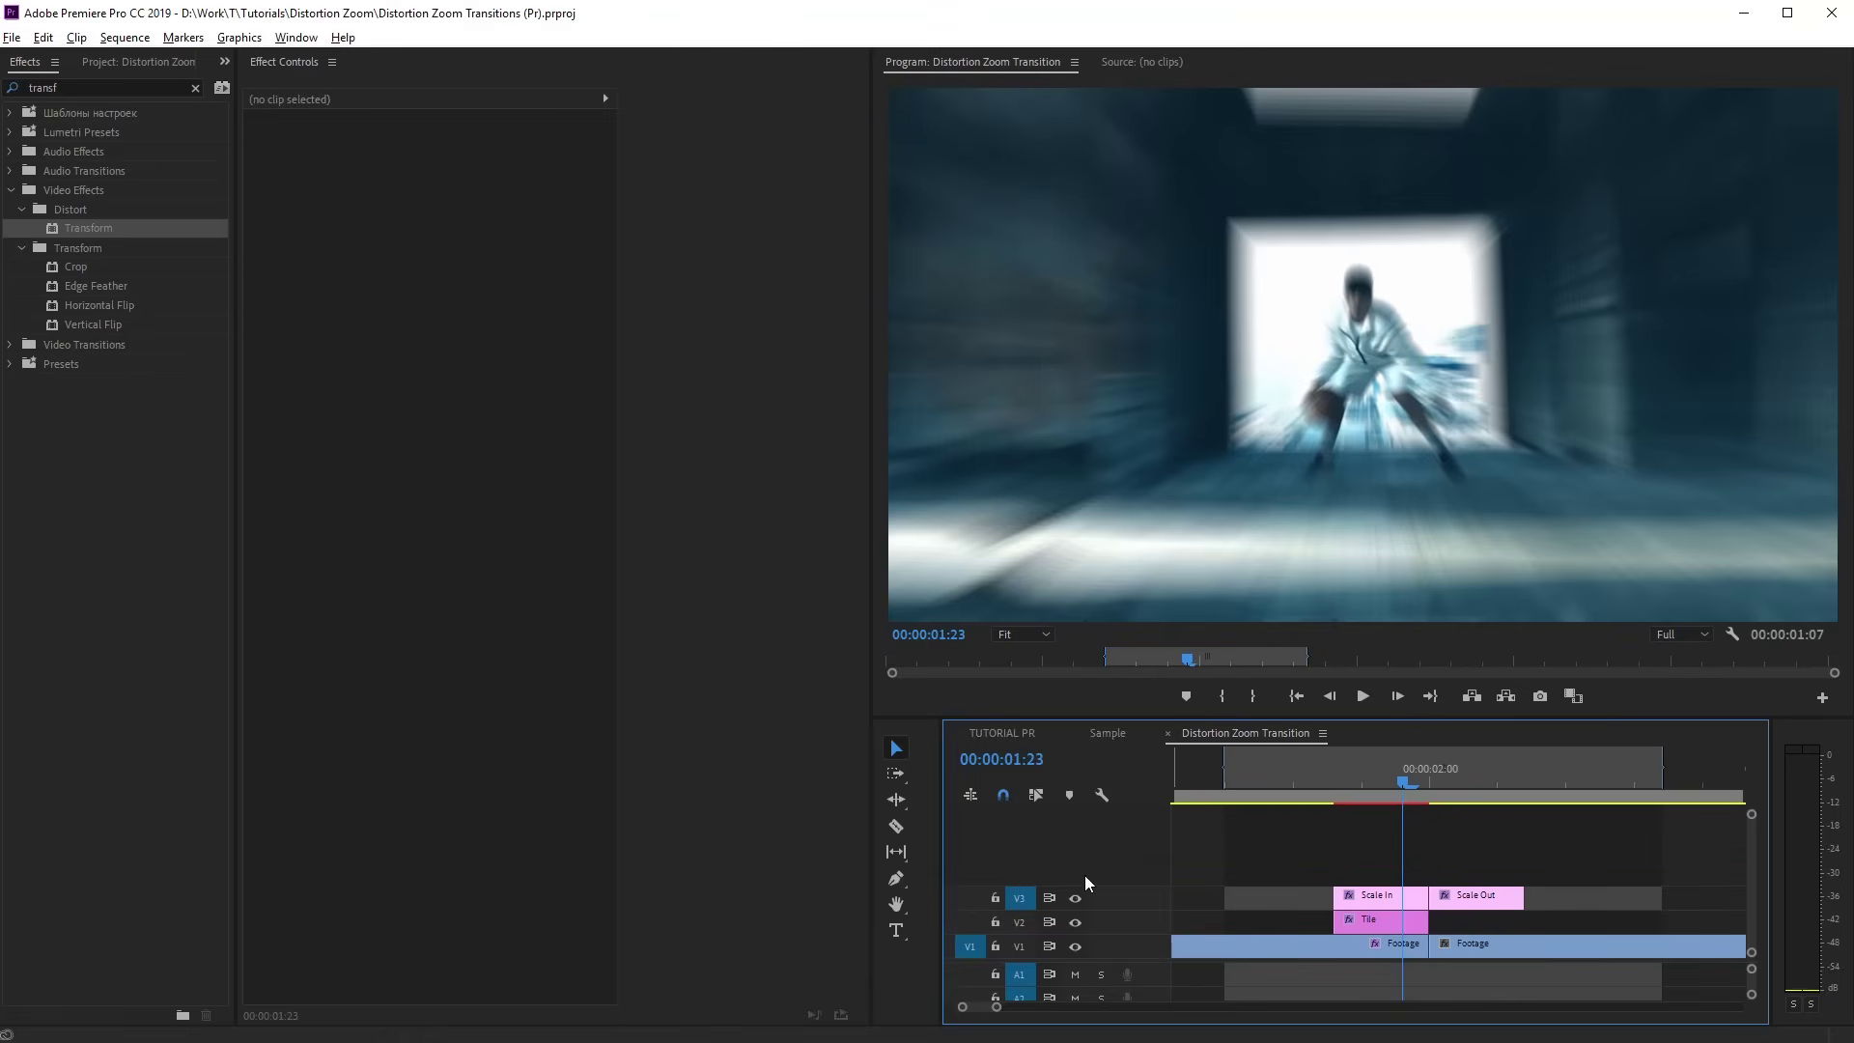
Add one new video track, V4, to the sequence
right_click(1086, 875)
click(1145, 756)
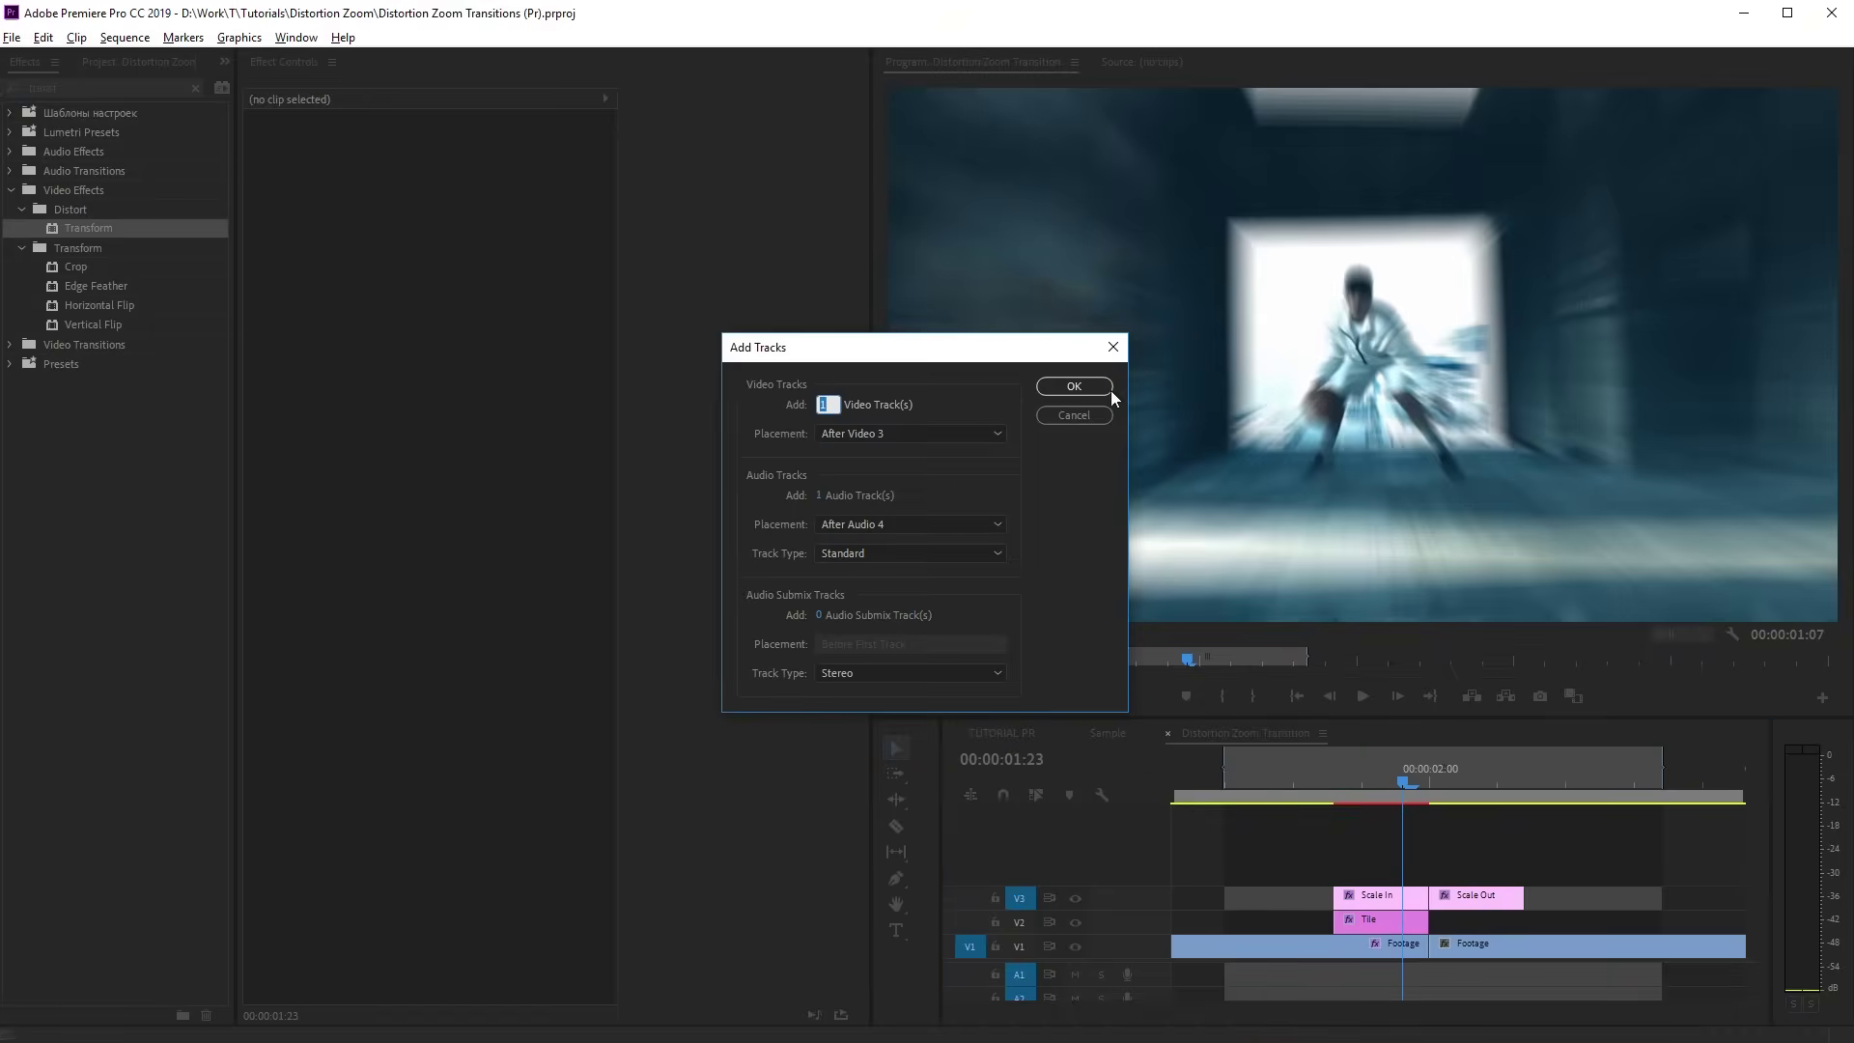
click(1075, 387)
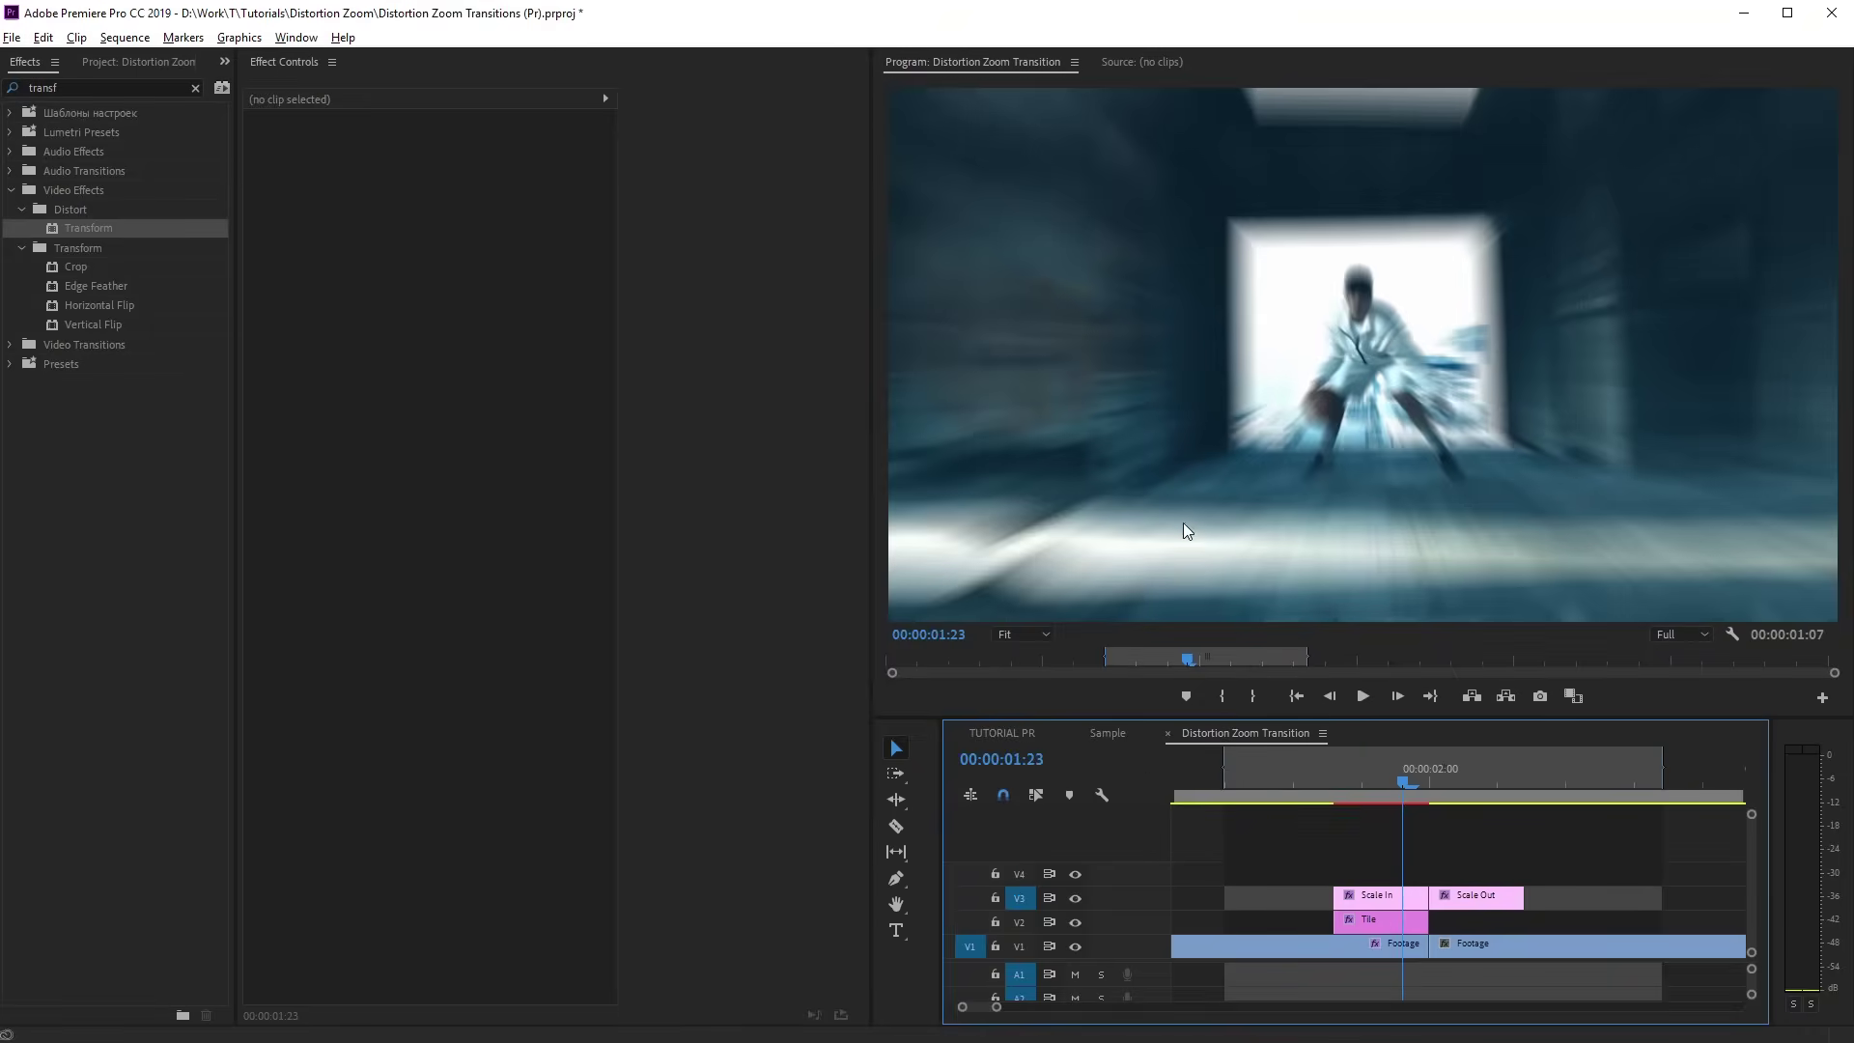
Paste the copied adjustment layer onto V4 and remove its Transform effect
click(44, 38)
click(85, 152)
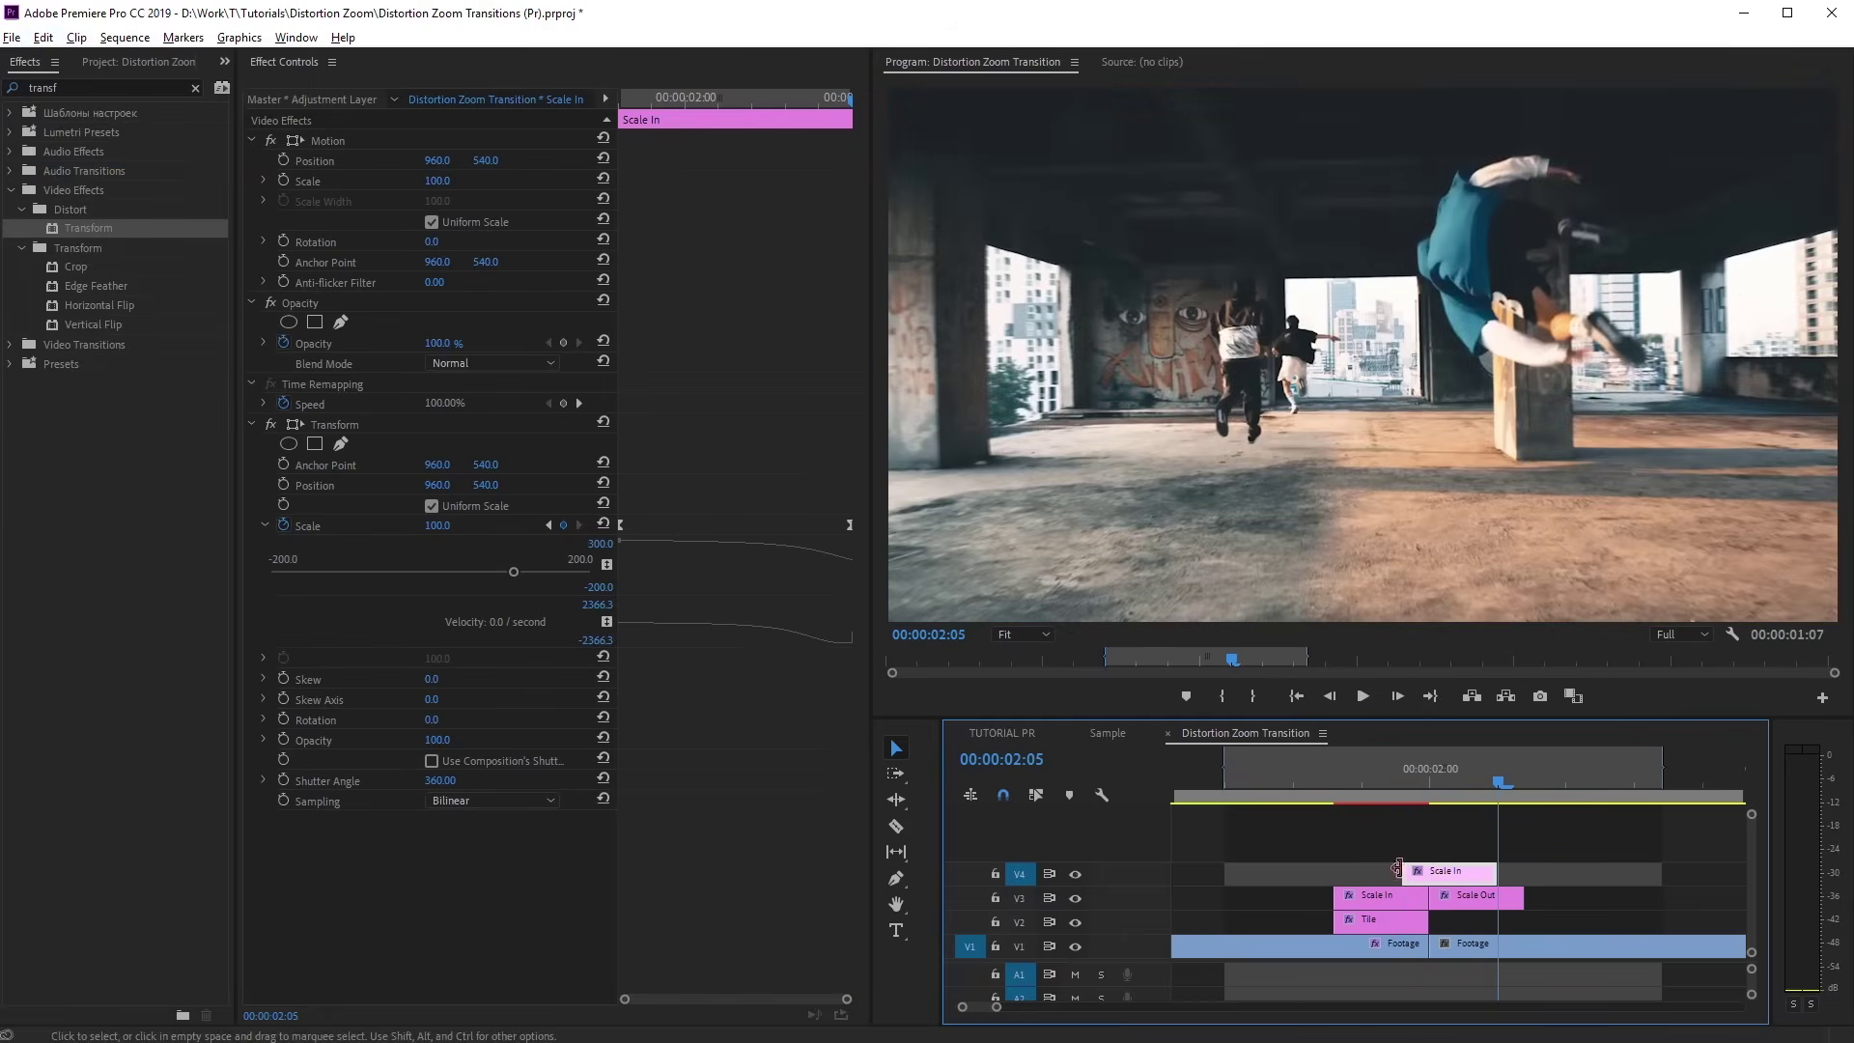
click(330, 424)
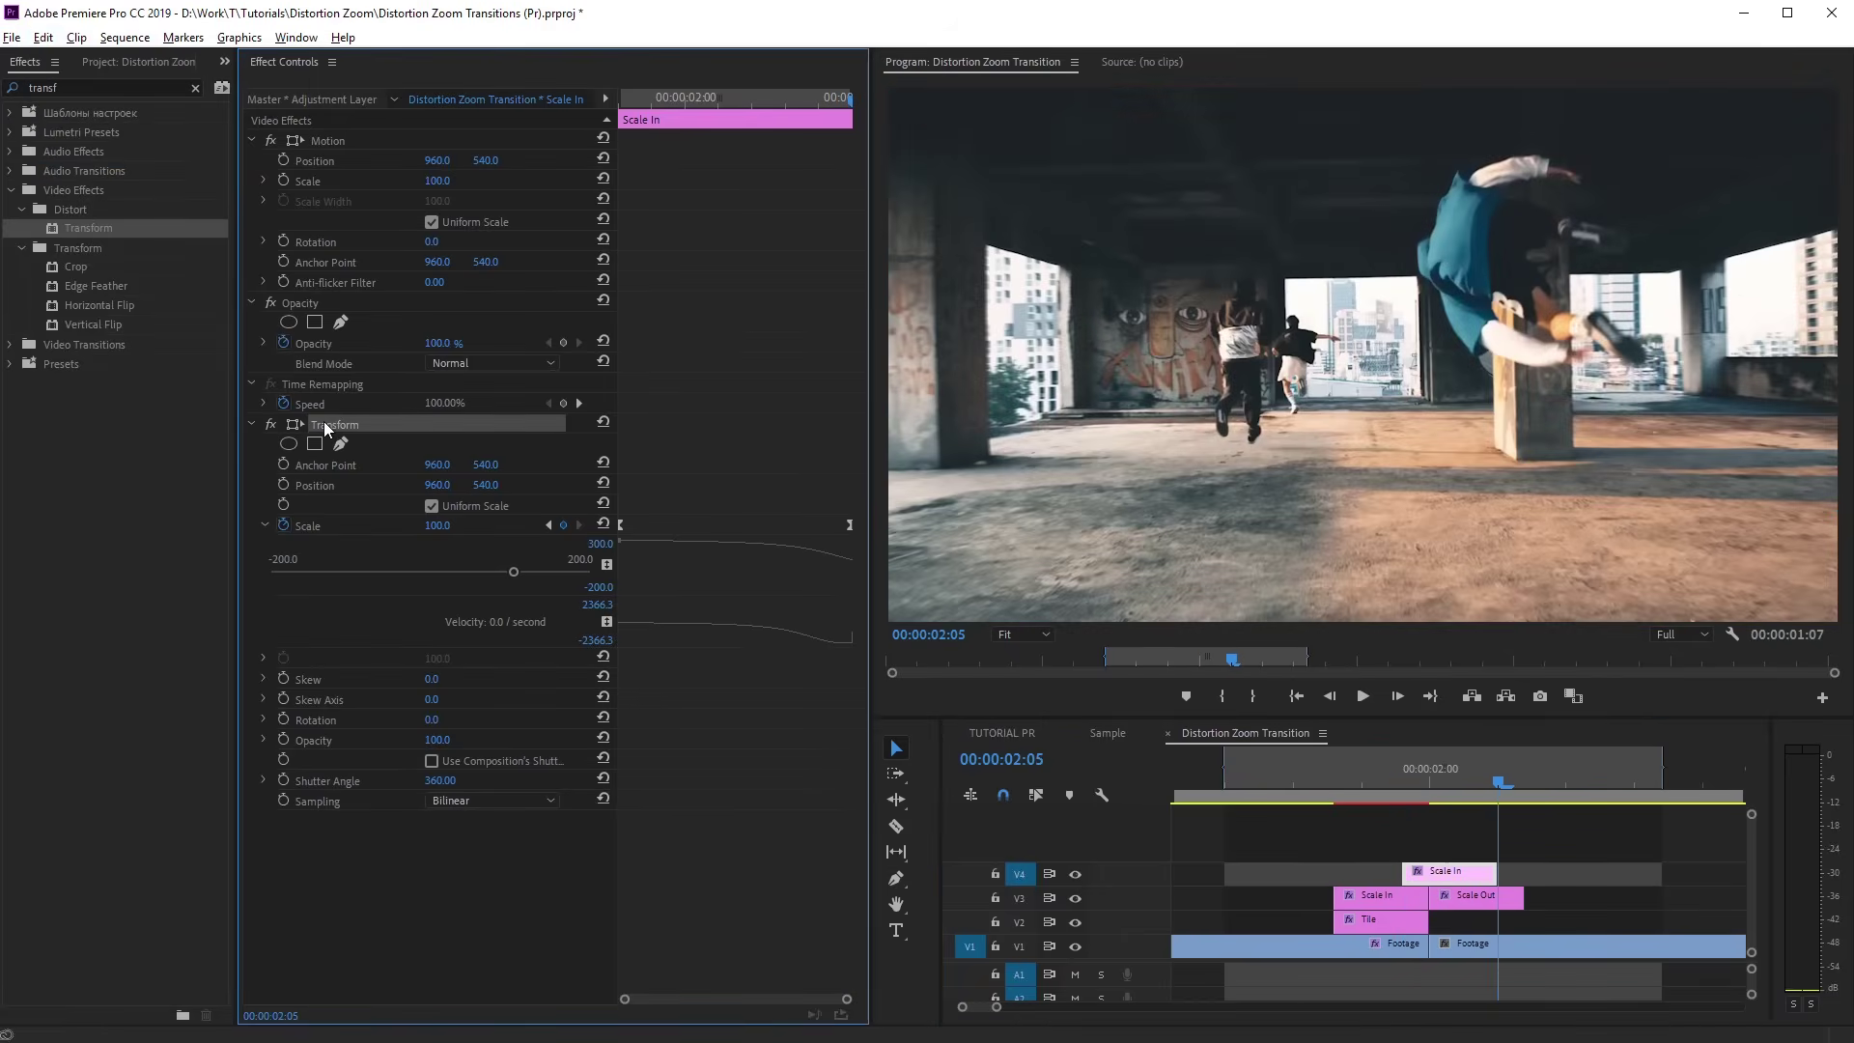
key(Delete)
Rename the V4 clip 'Aberrations' and stretch it across Scale In and Scale Out
right_click(1458, 874)
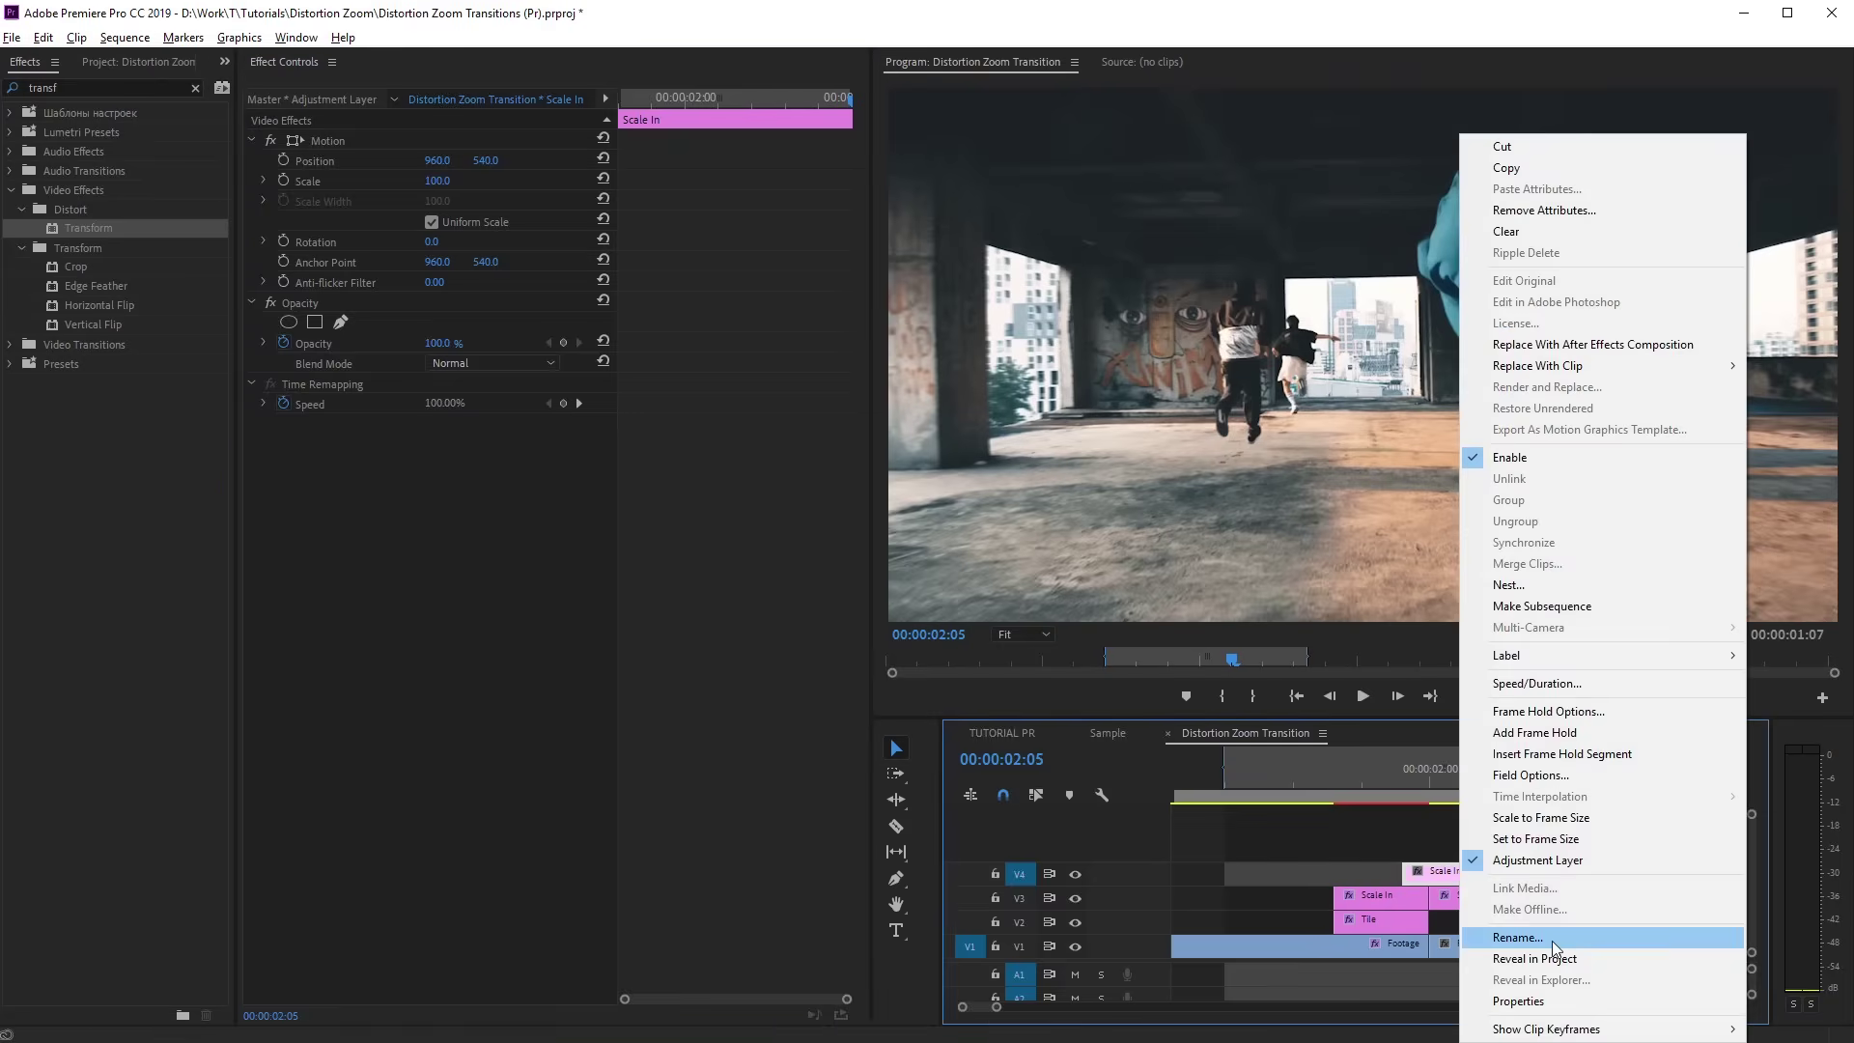
click(1552, 940)
text(Aberrations)
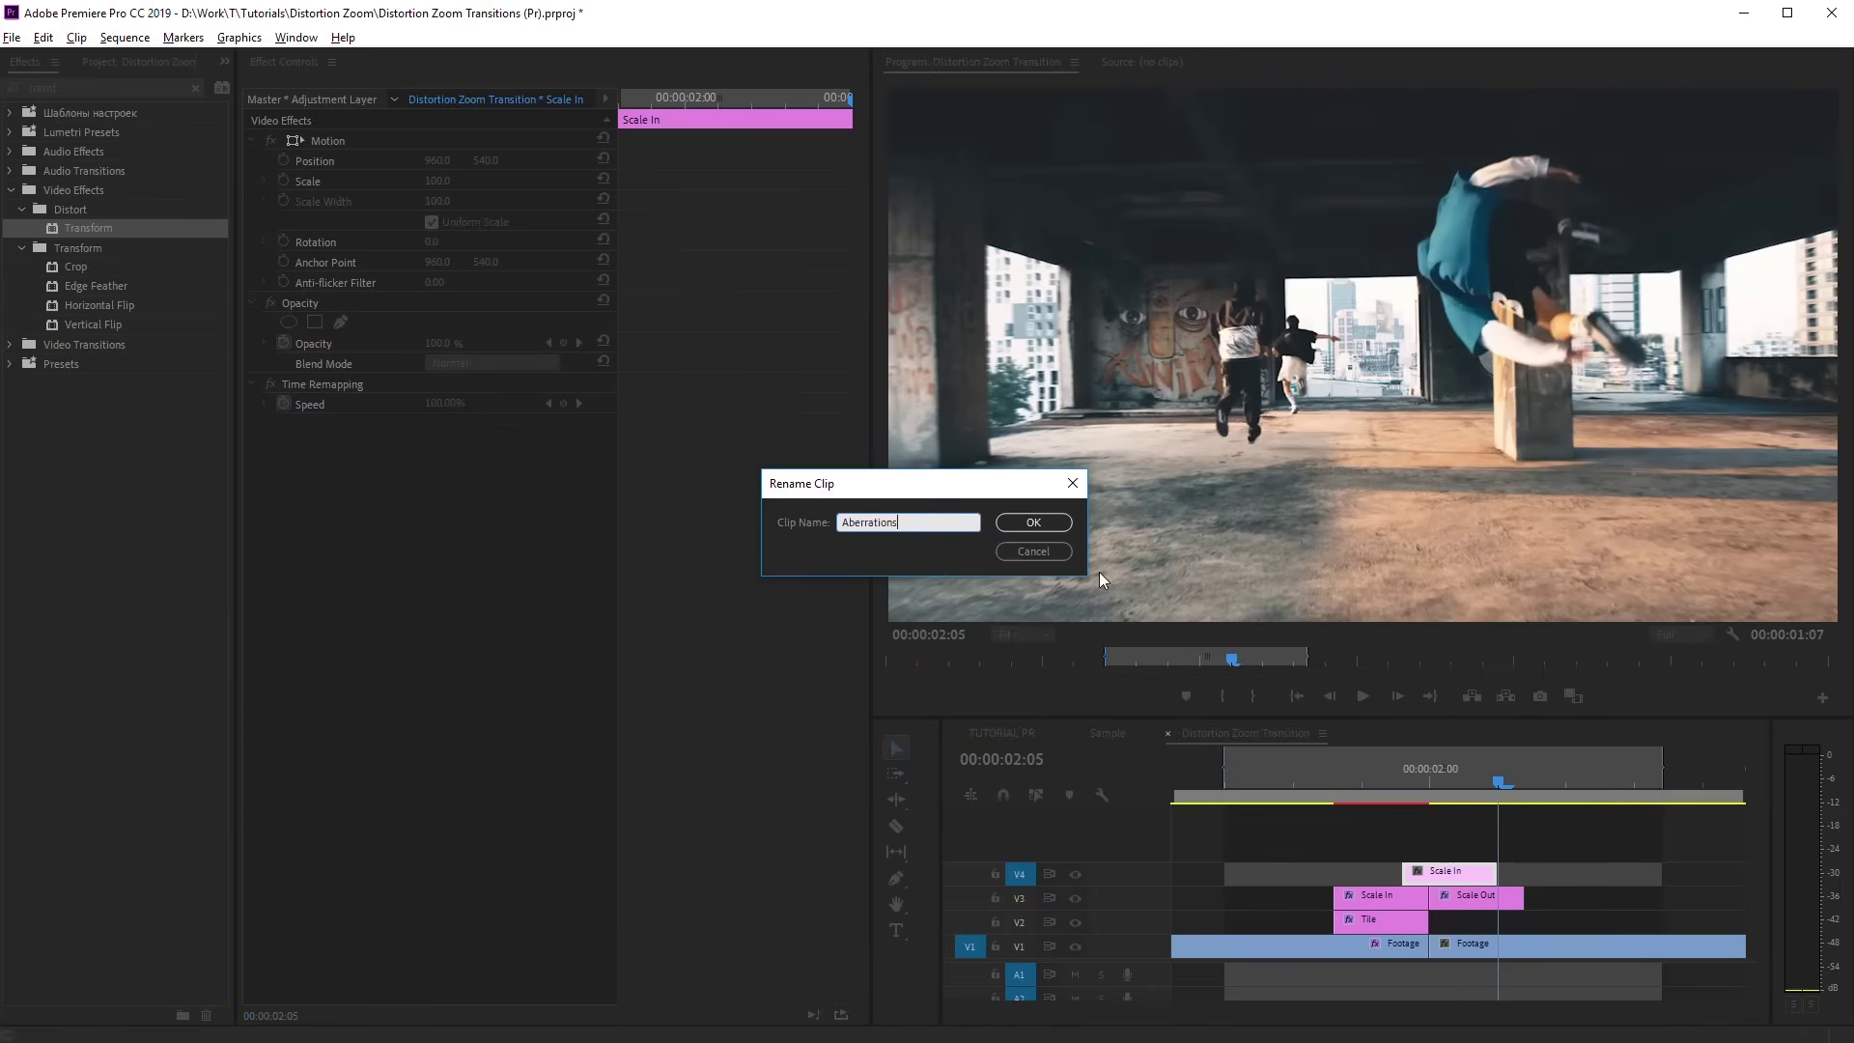
click(1033, 522)
mouse_move(1457, 874)
mouse_down()
mouse_move(1408, 877)
mouse_move(1647, 854)
mouse_up()
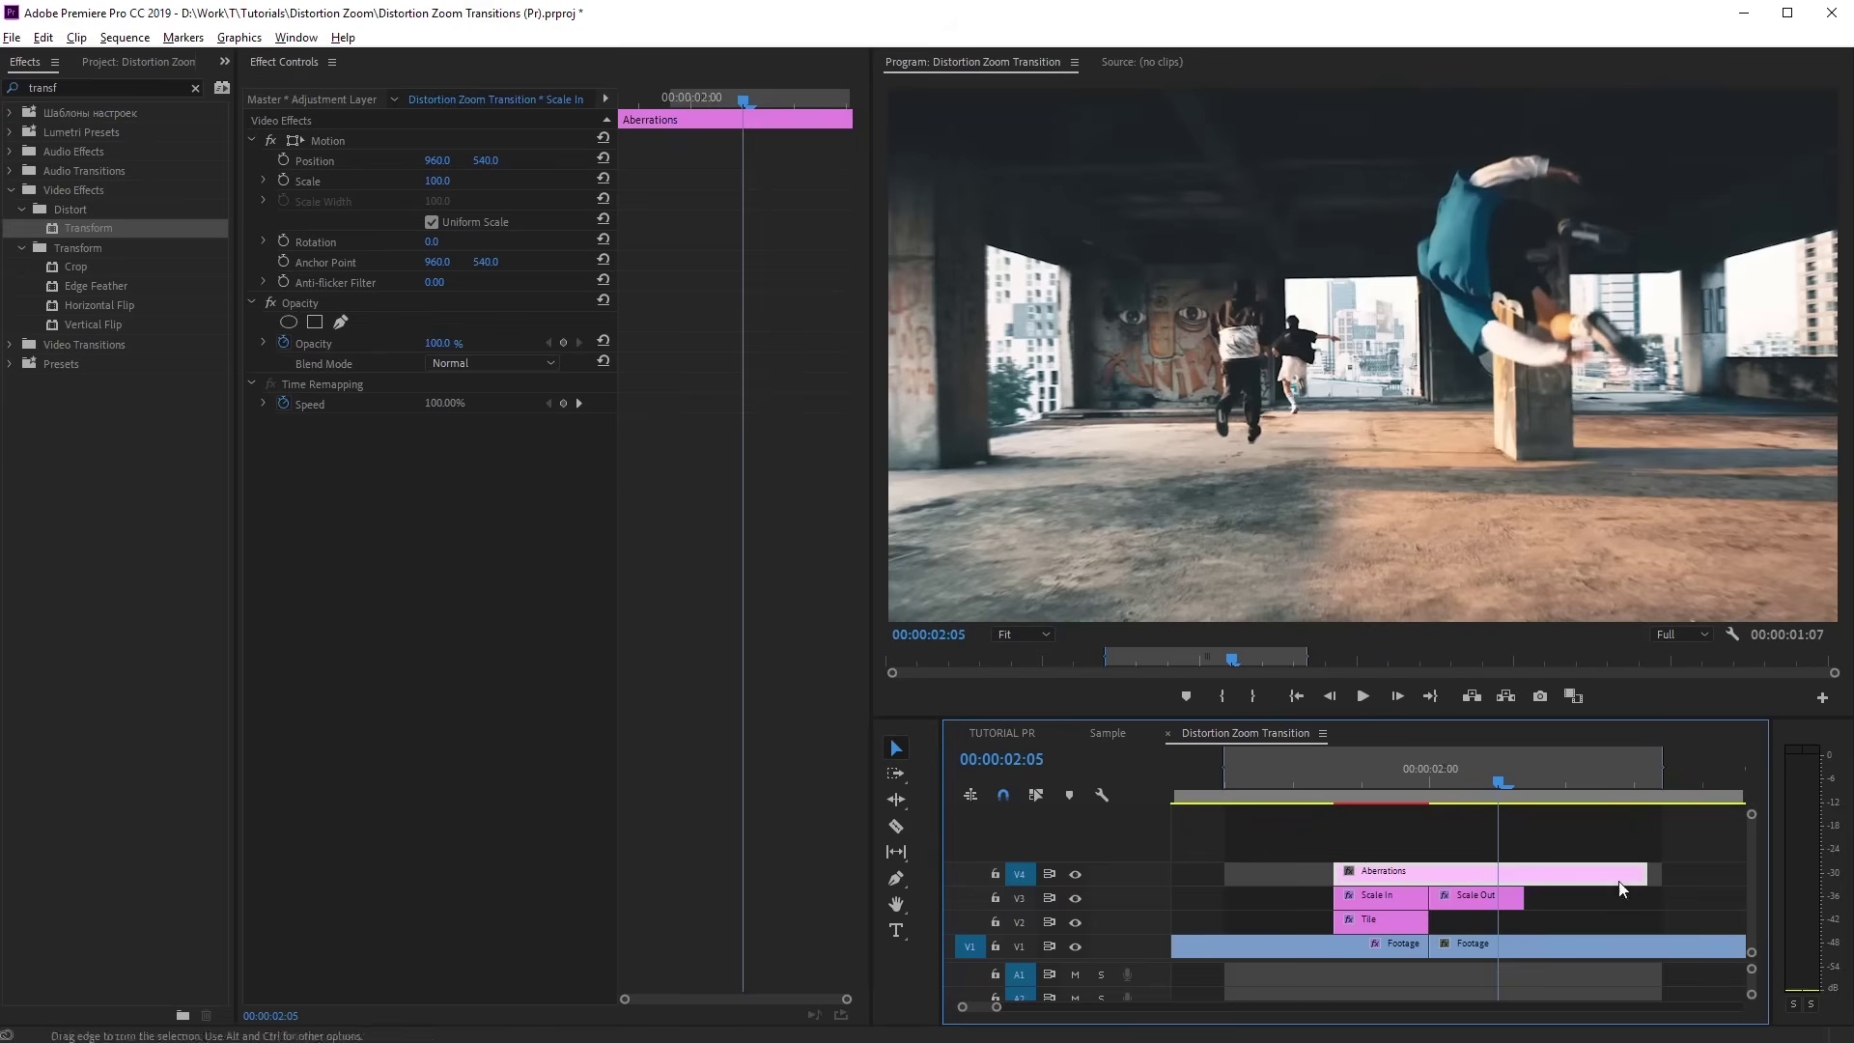
Search 'dig' and drop VR Digital Glitch onto Aberrations, showing its Distortion settings
triple_click(107, 87)
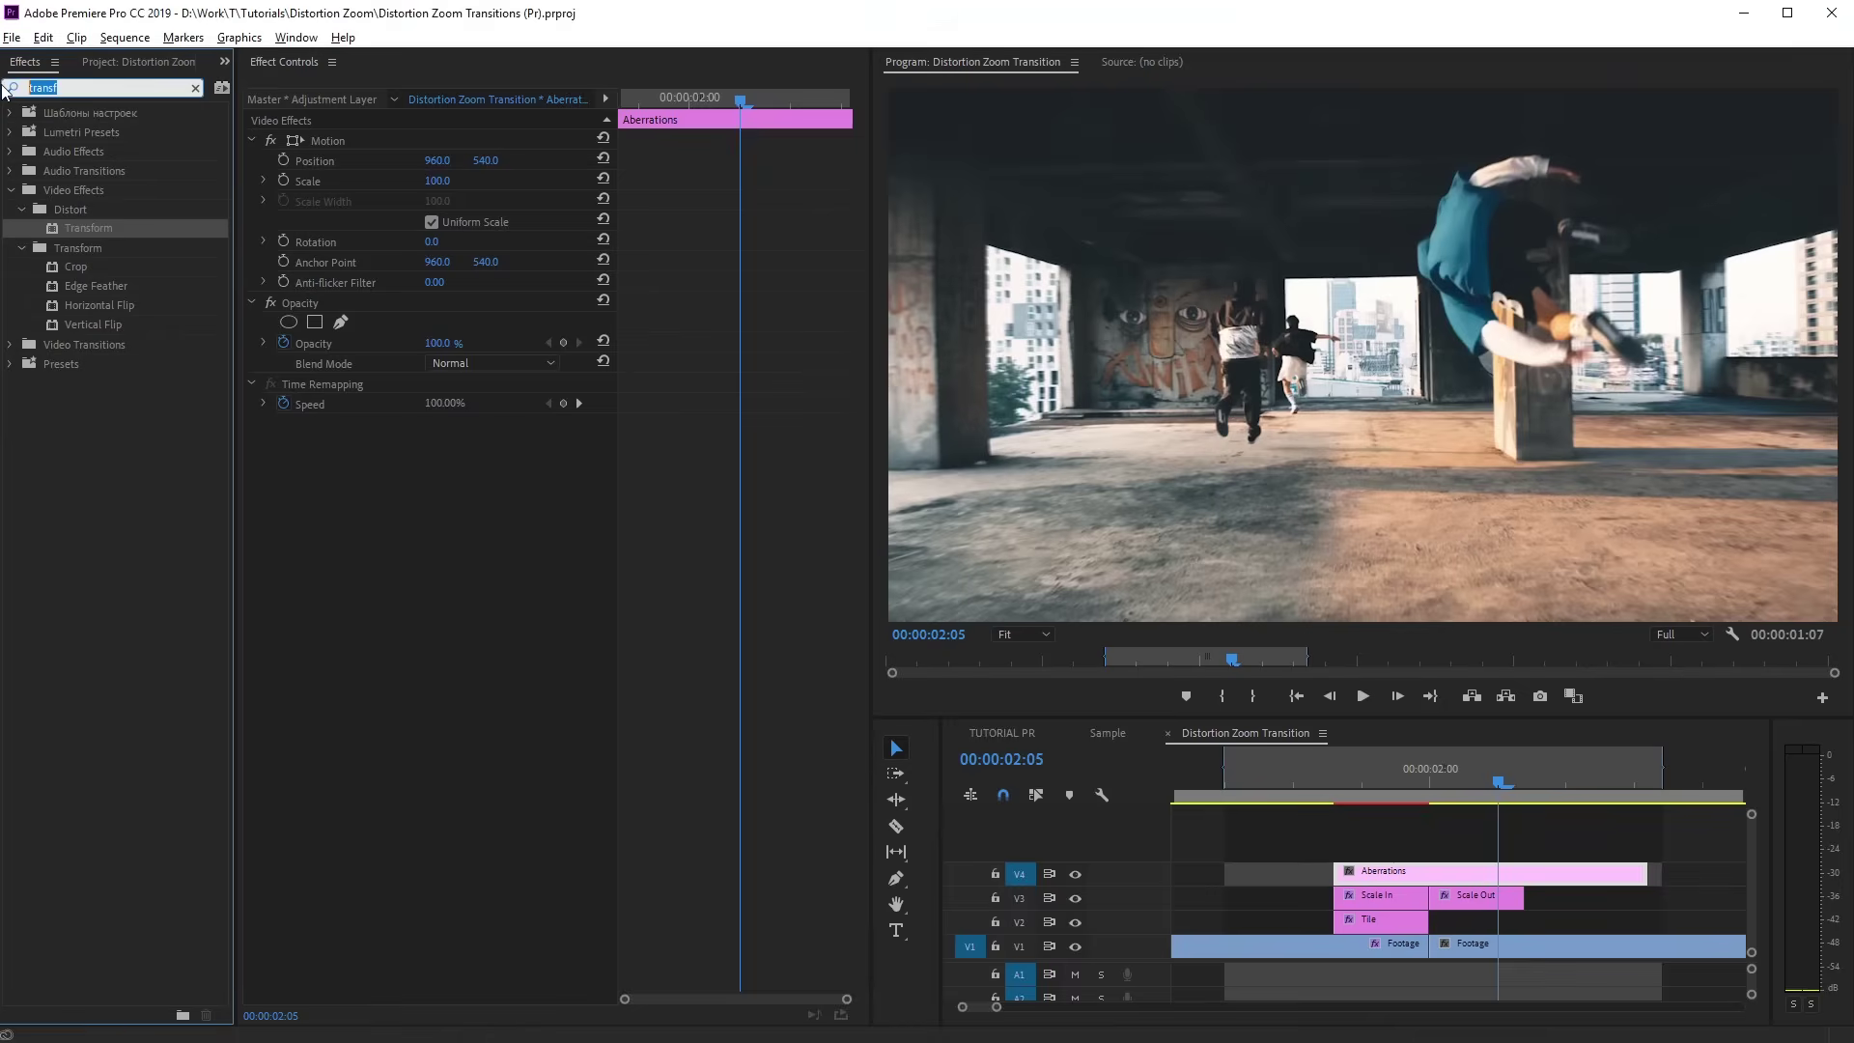
text(dig)
drag(105, 227, 346, 526)
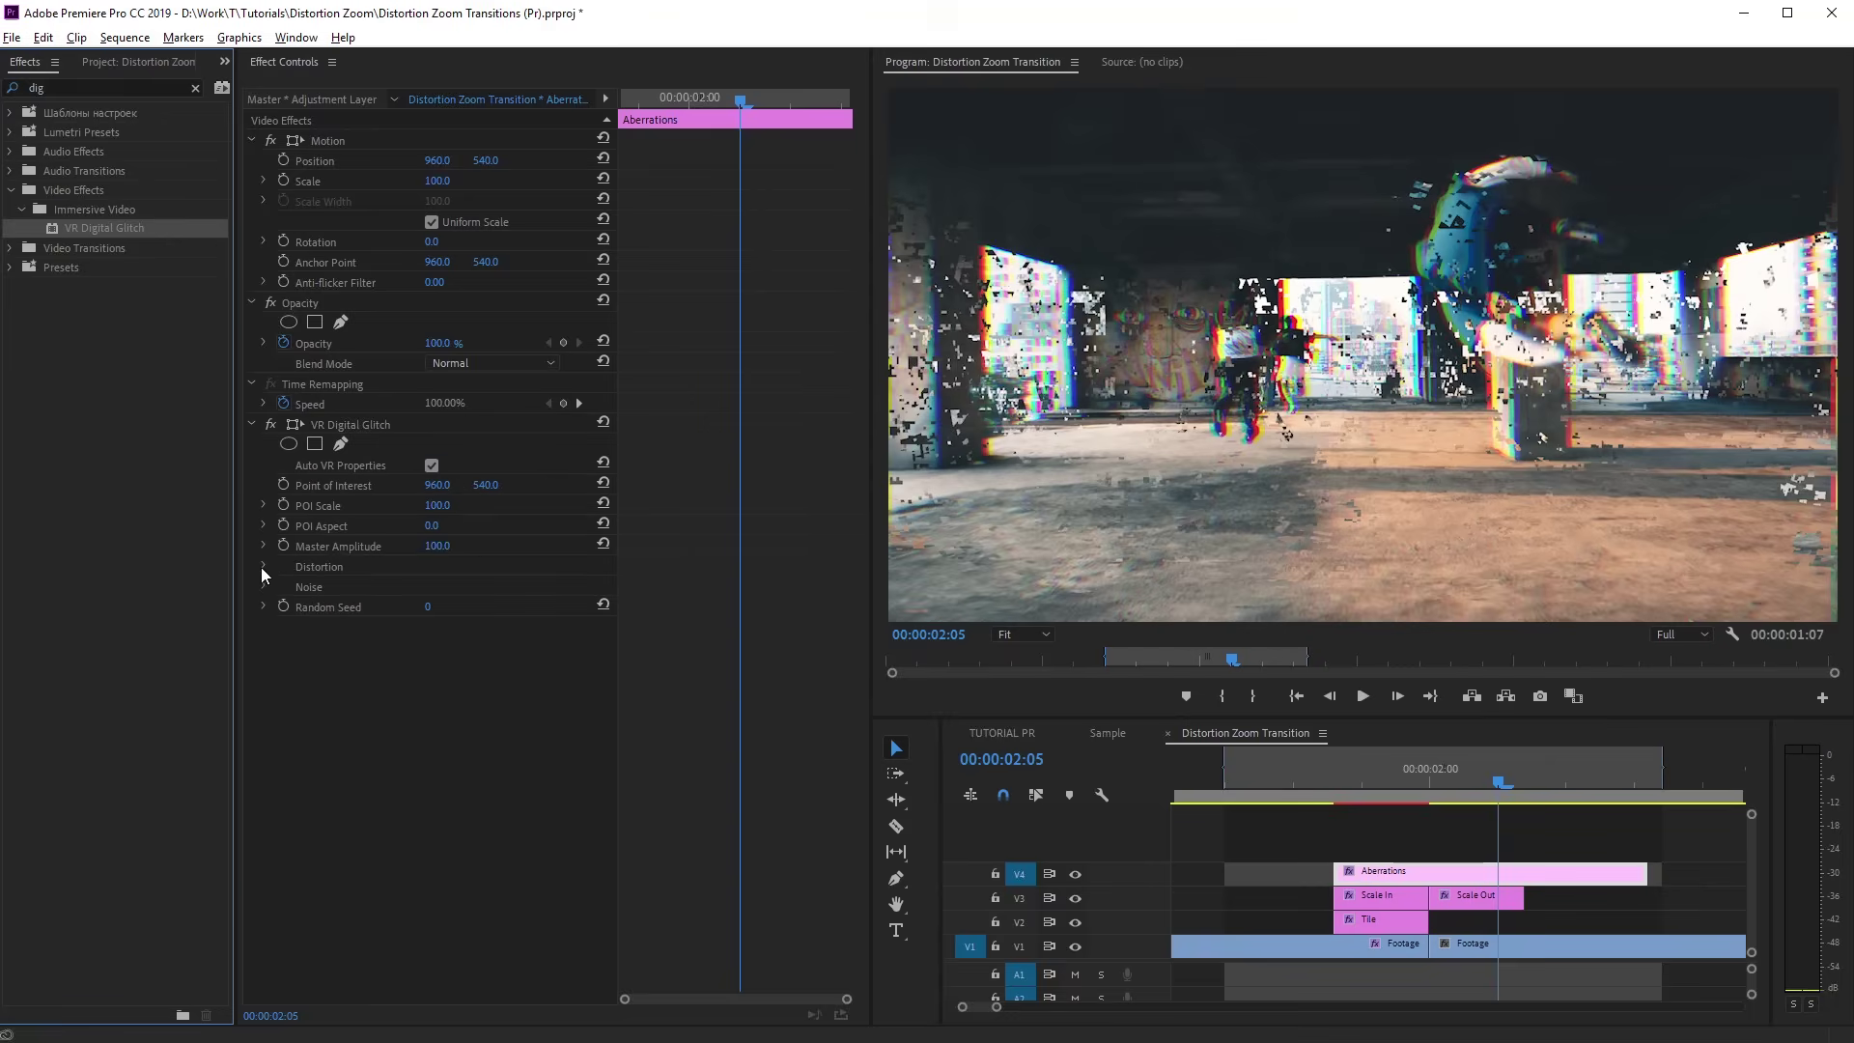
click(262, 566)
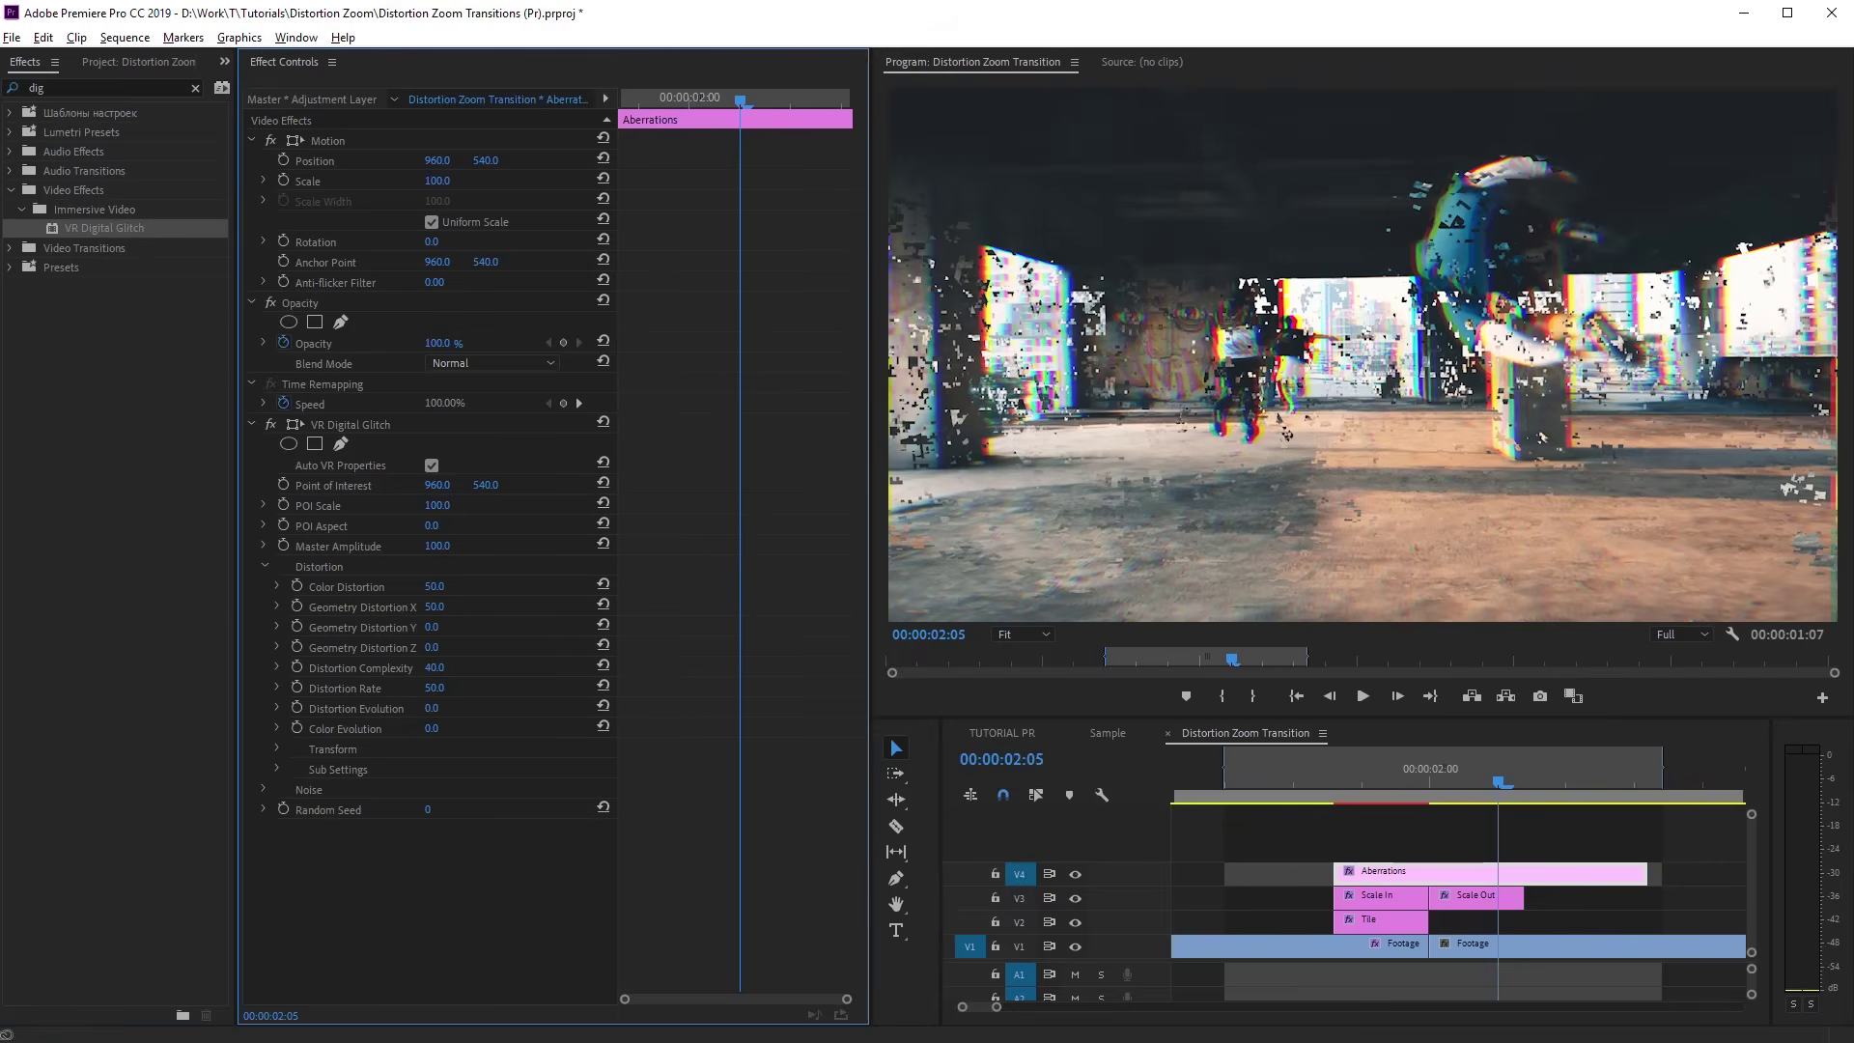
Save, then keyframe Color Distortion at 0 on clip start, 100 at 00:00:02:00, 0 at end
key(ctrl+s)
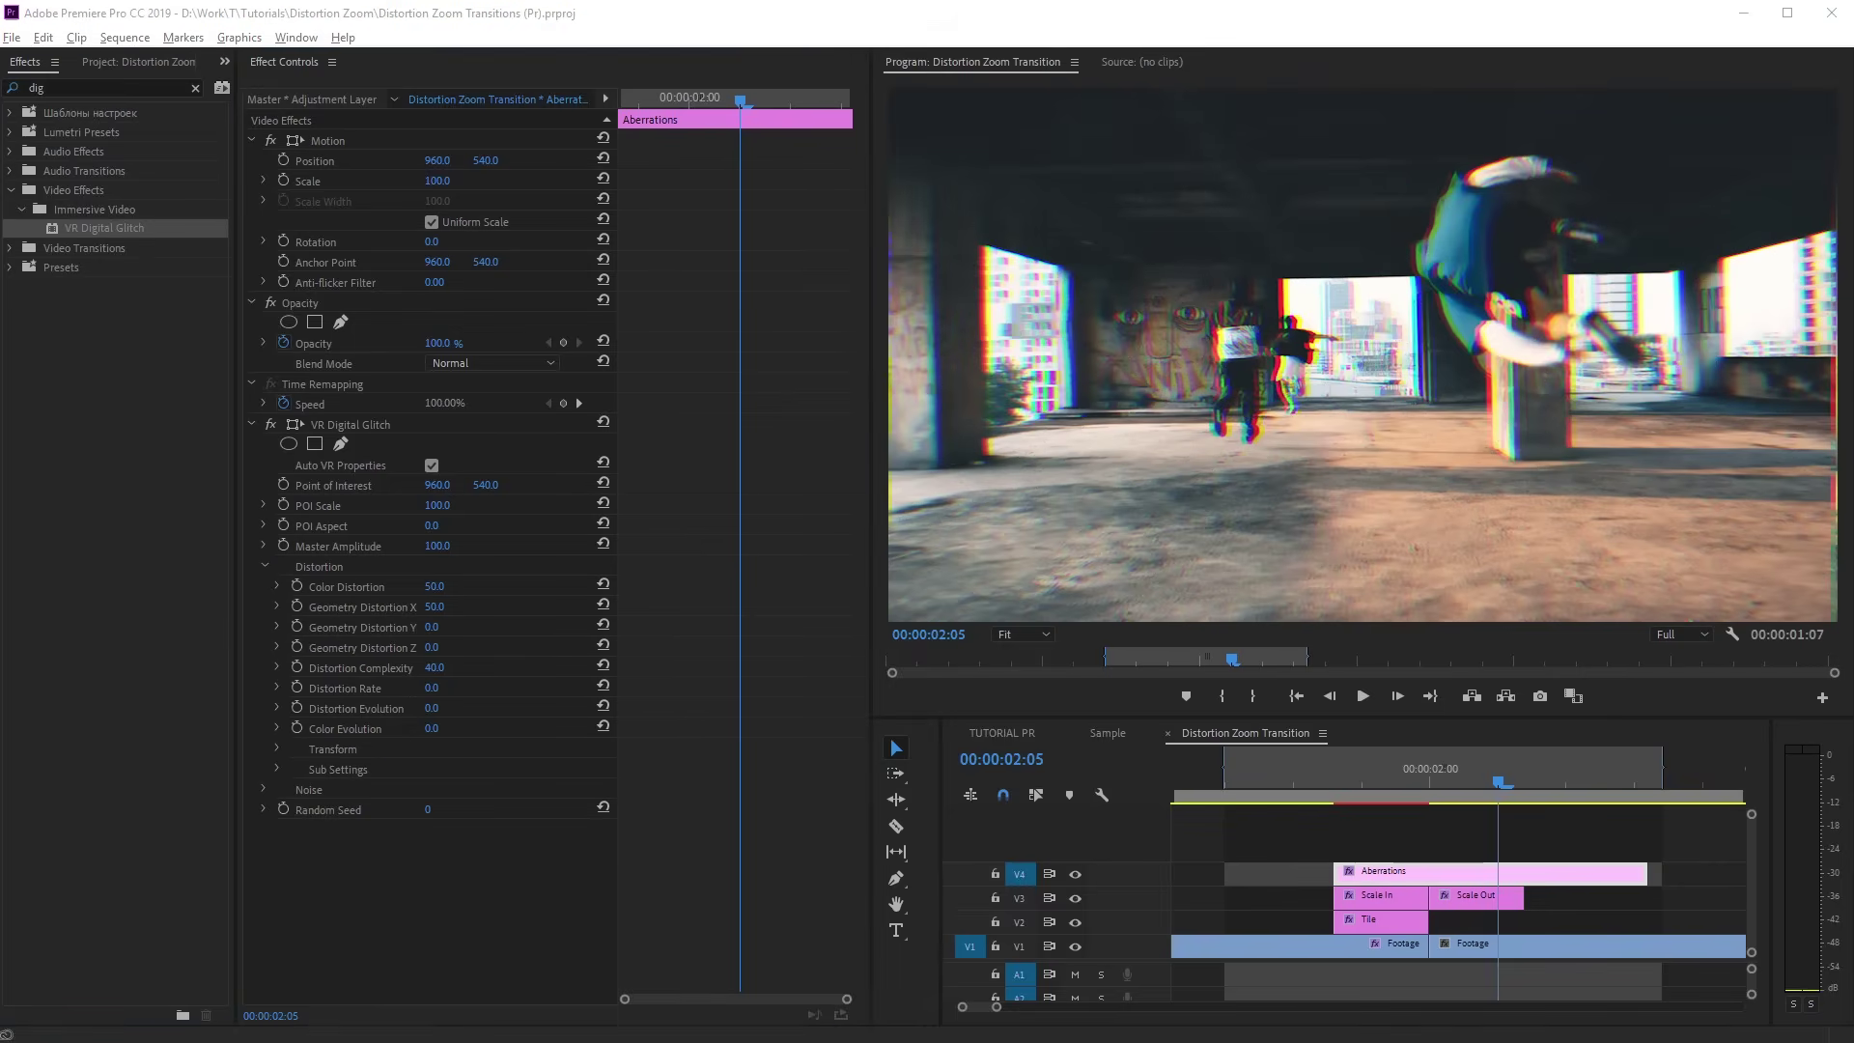
drag(1498, 780, 1337, 784)
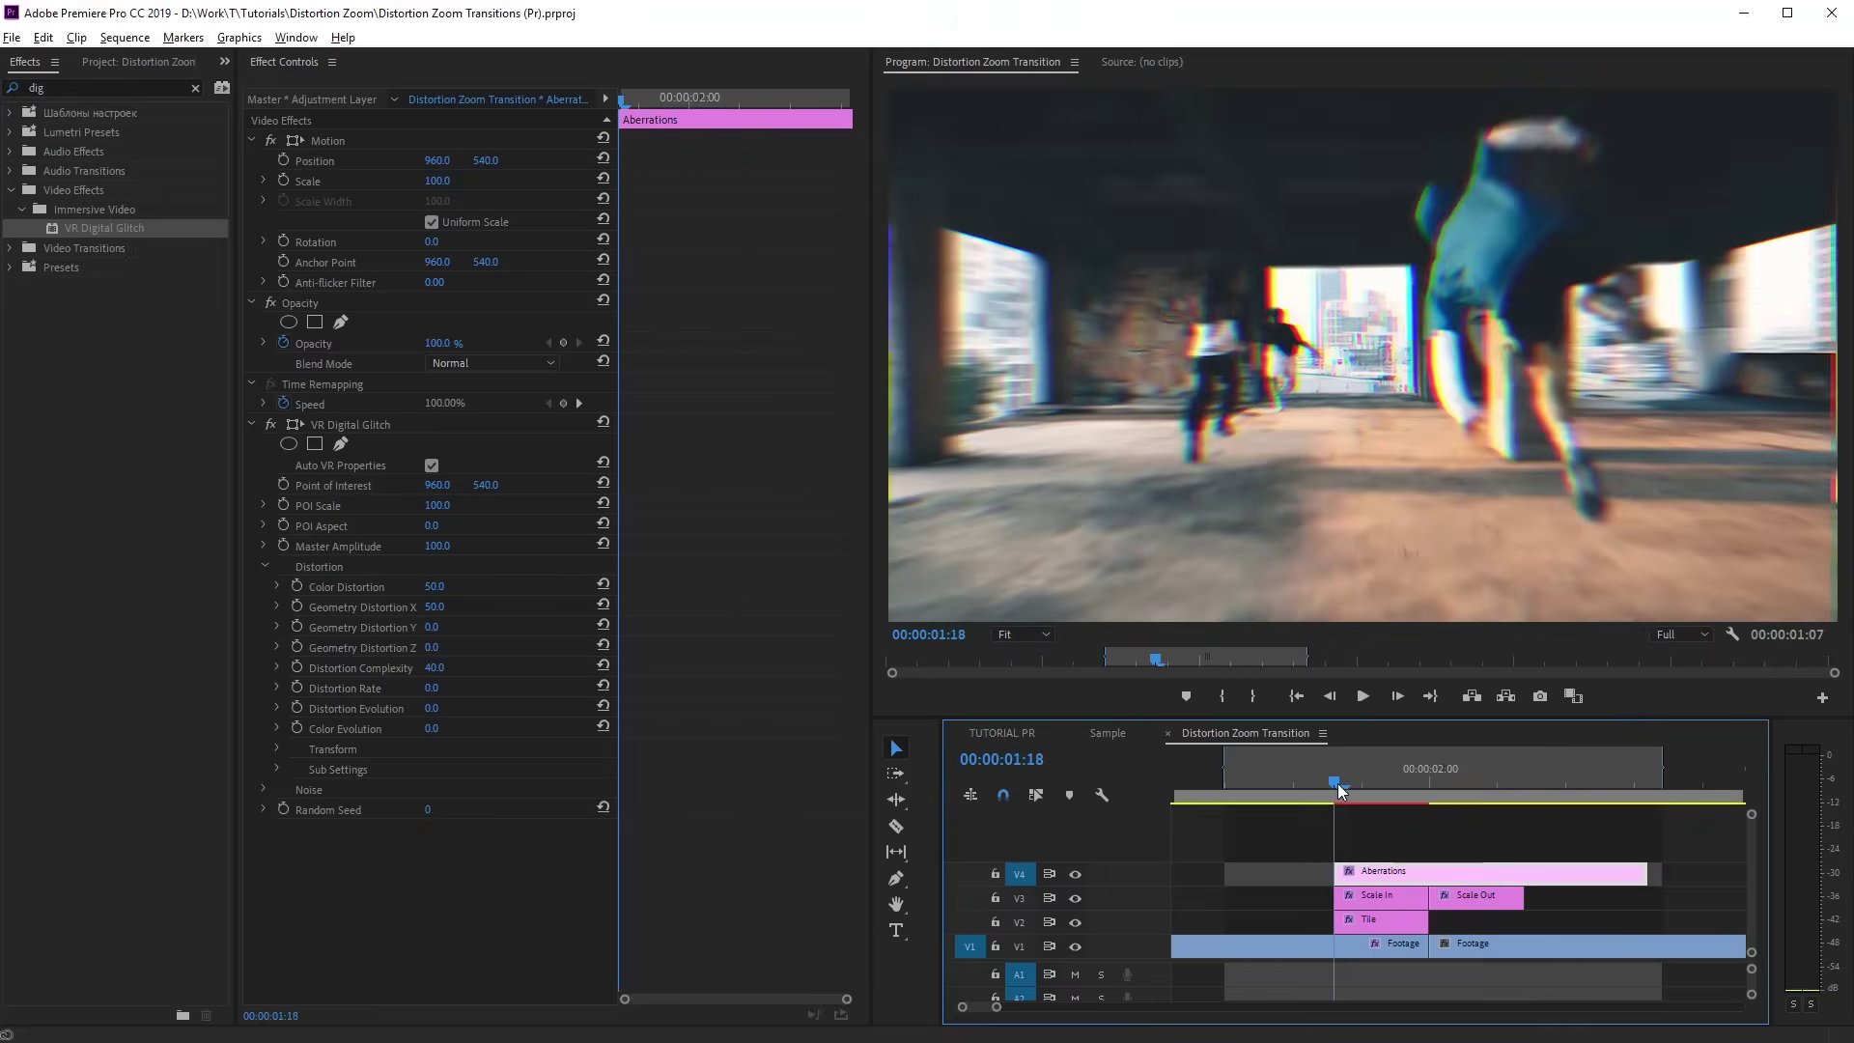
click(295, 587)
click(432, 587)
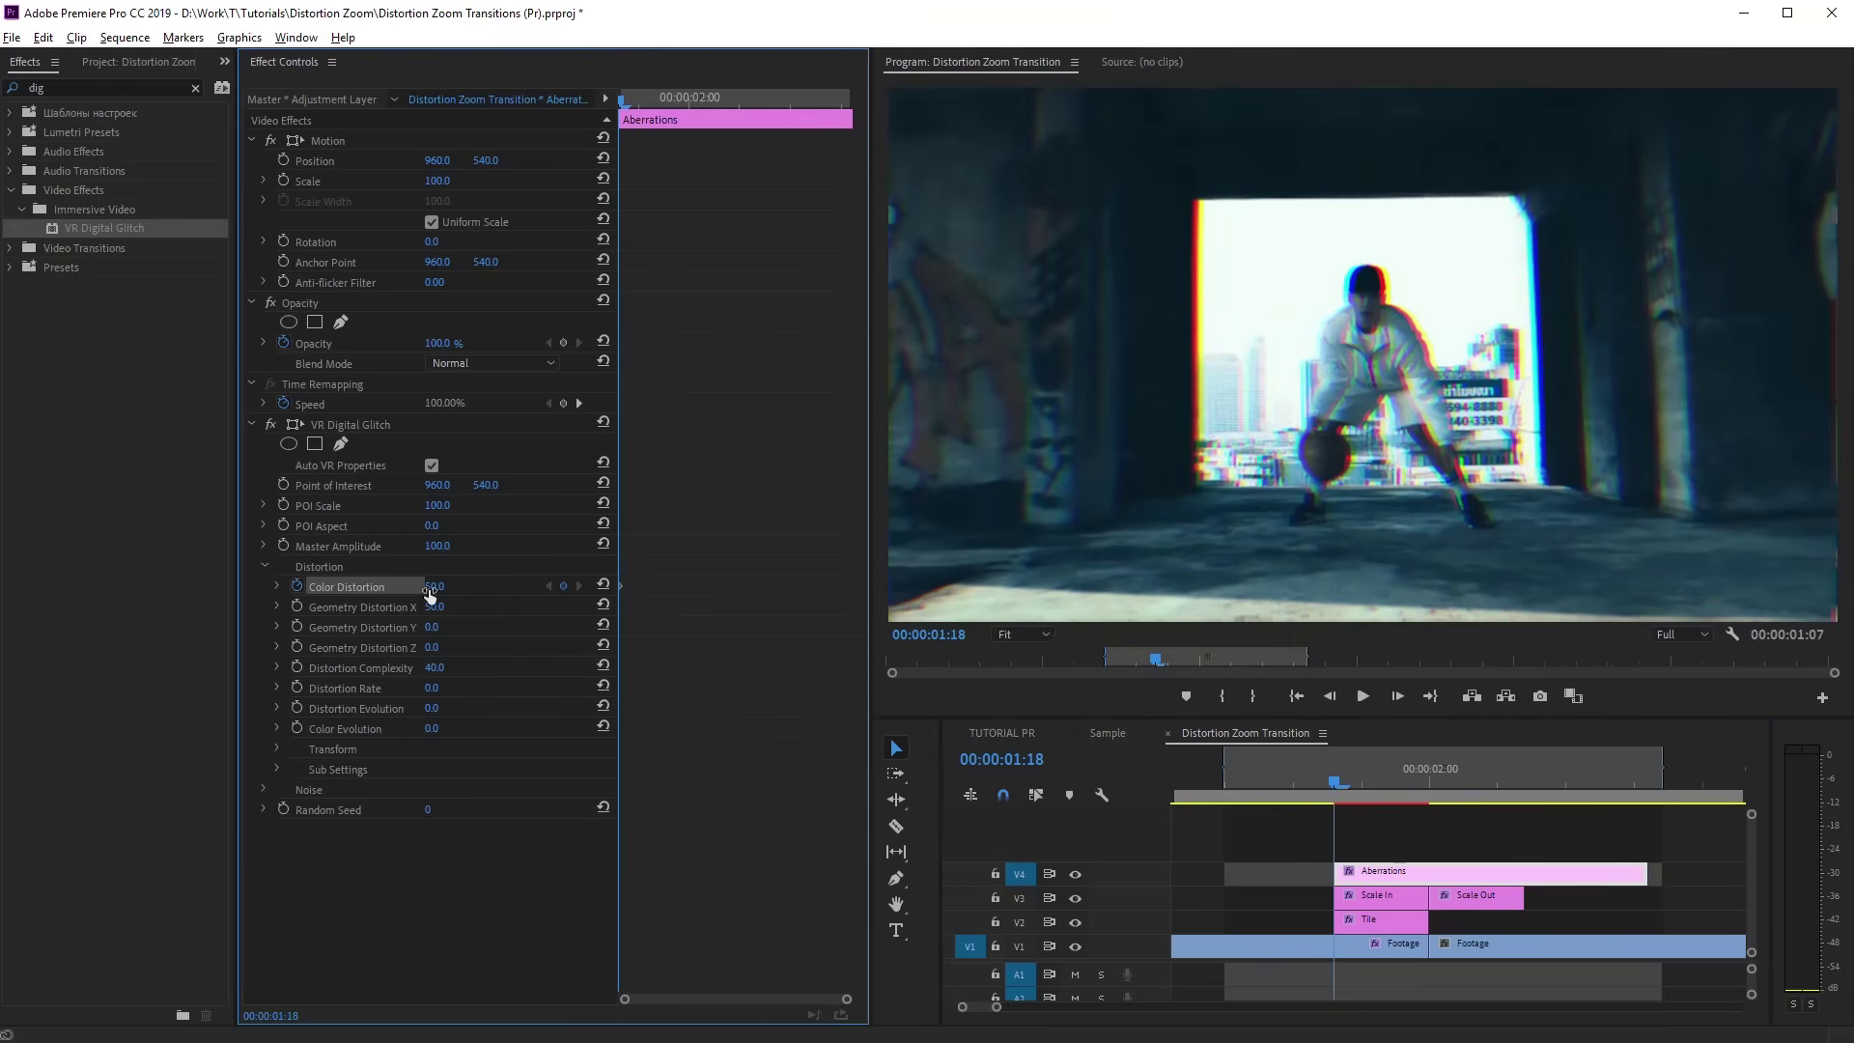
text(0)
key(Return)
drag(645, 98, 689, 99)
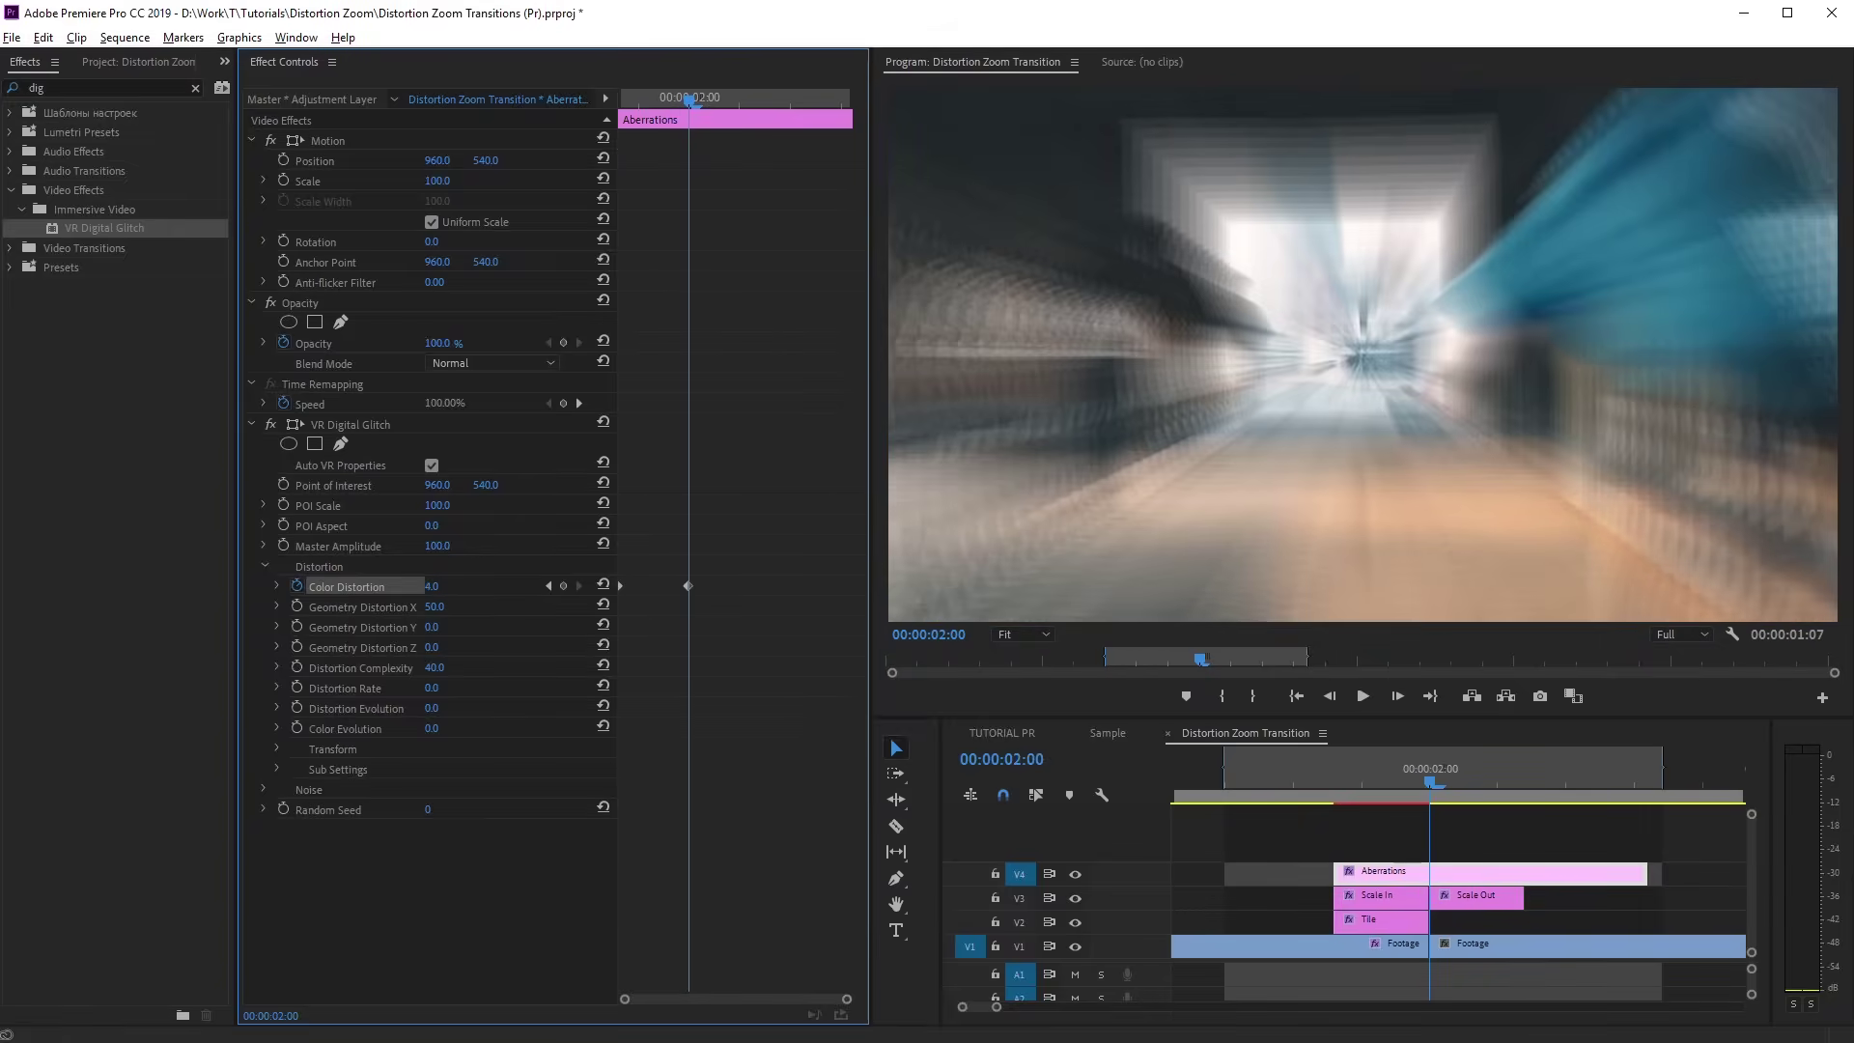
text(00)
key(Return)
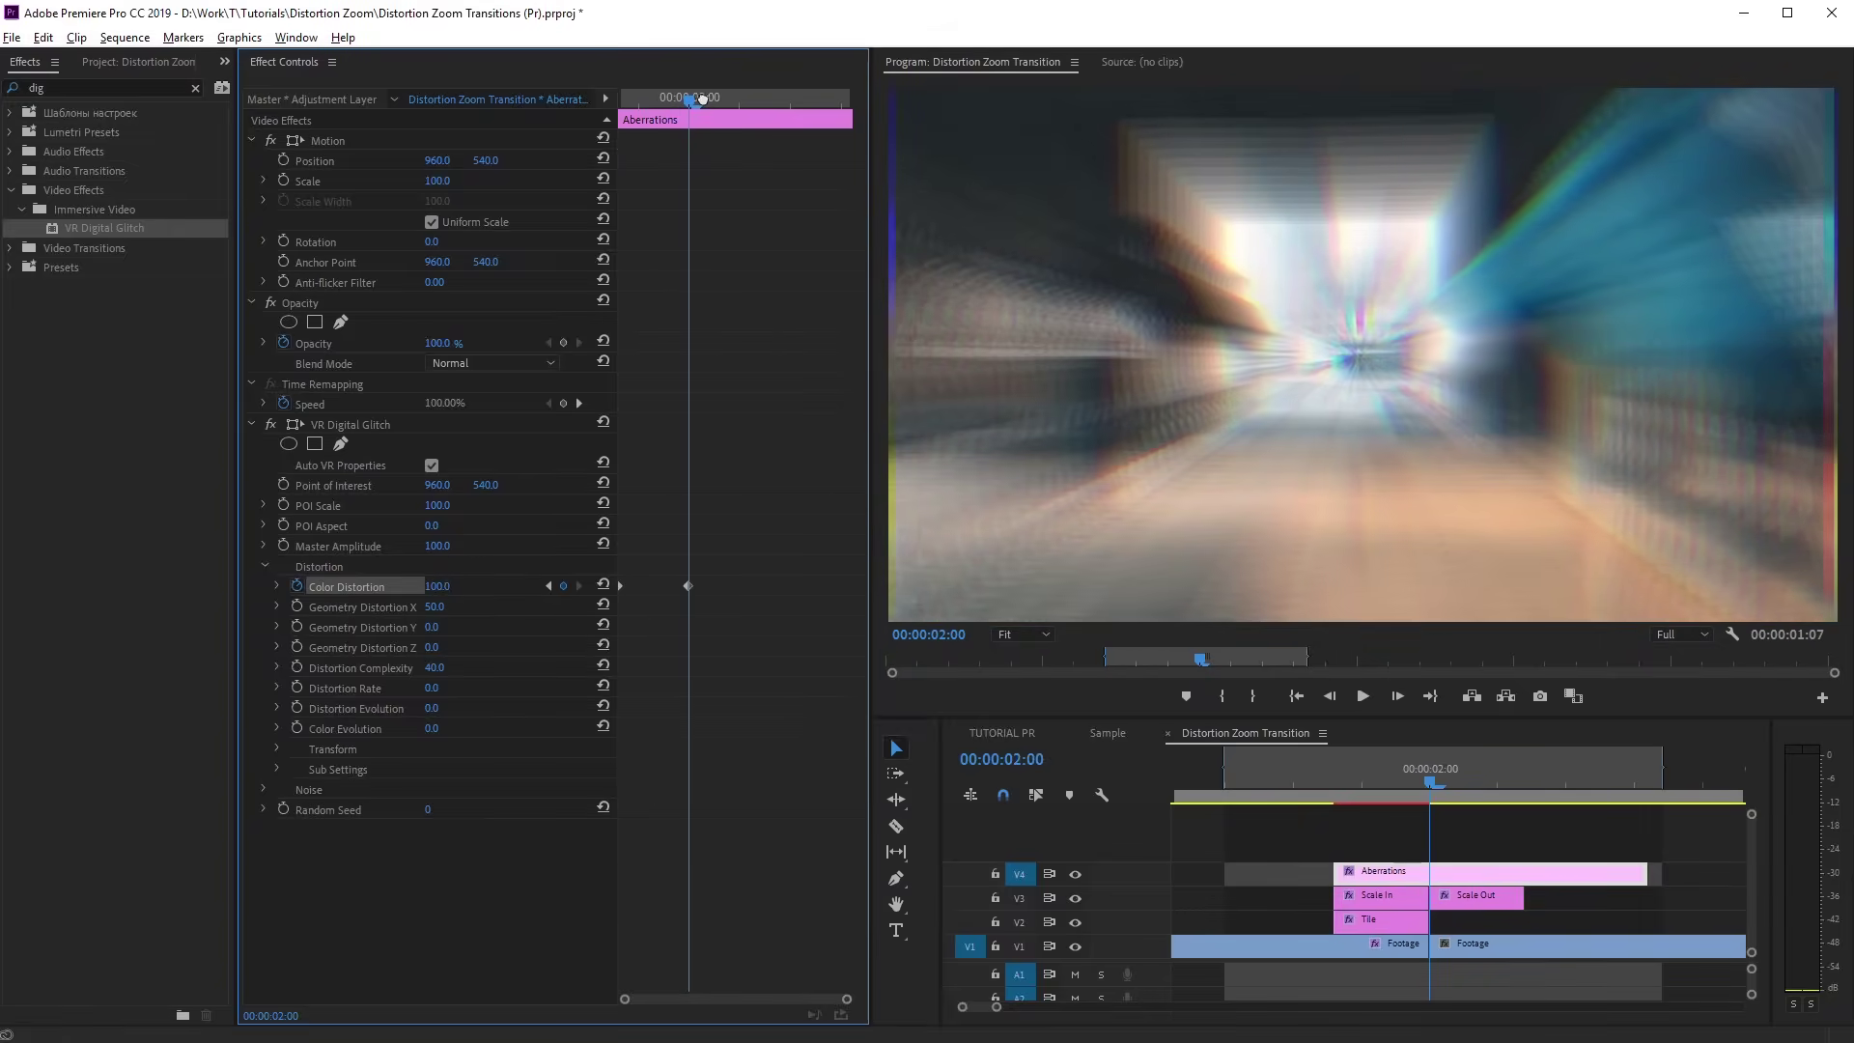
drag(700, 99, 847, 100)
click(438, 586)
text(0)
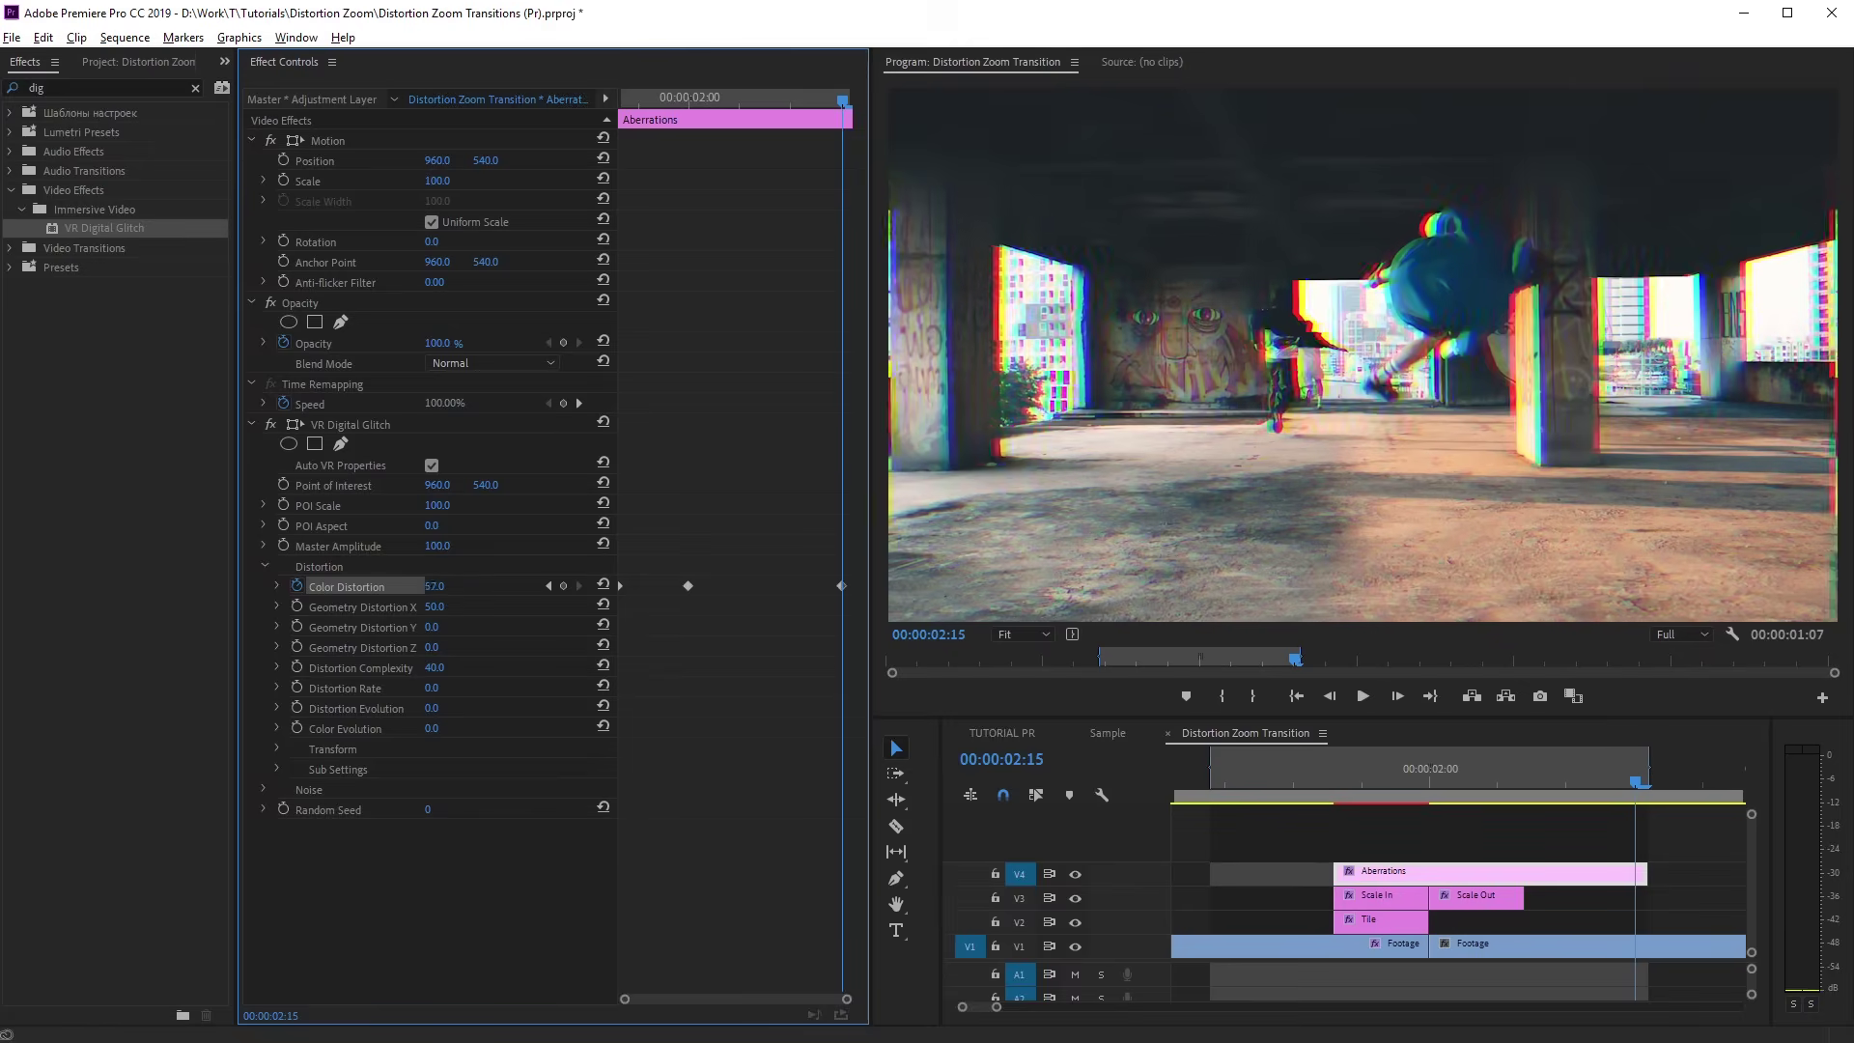
key(Return)
Preview the glitch and give all Color Distortion keyframes Bezier easing
drag(627, 99, 784, 97)
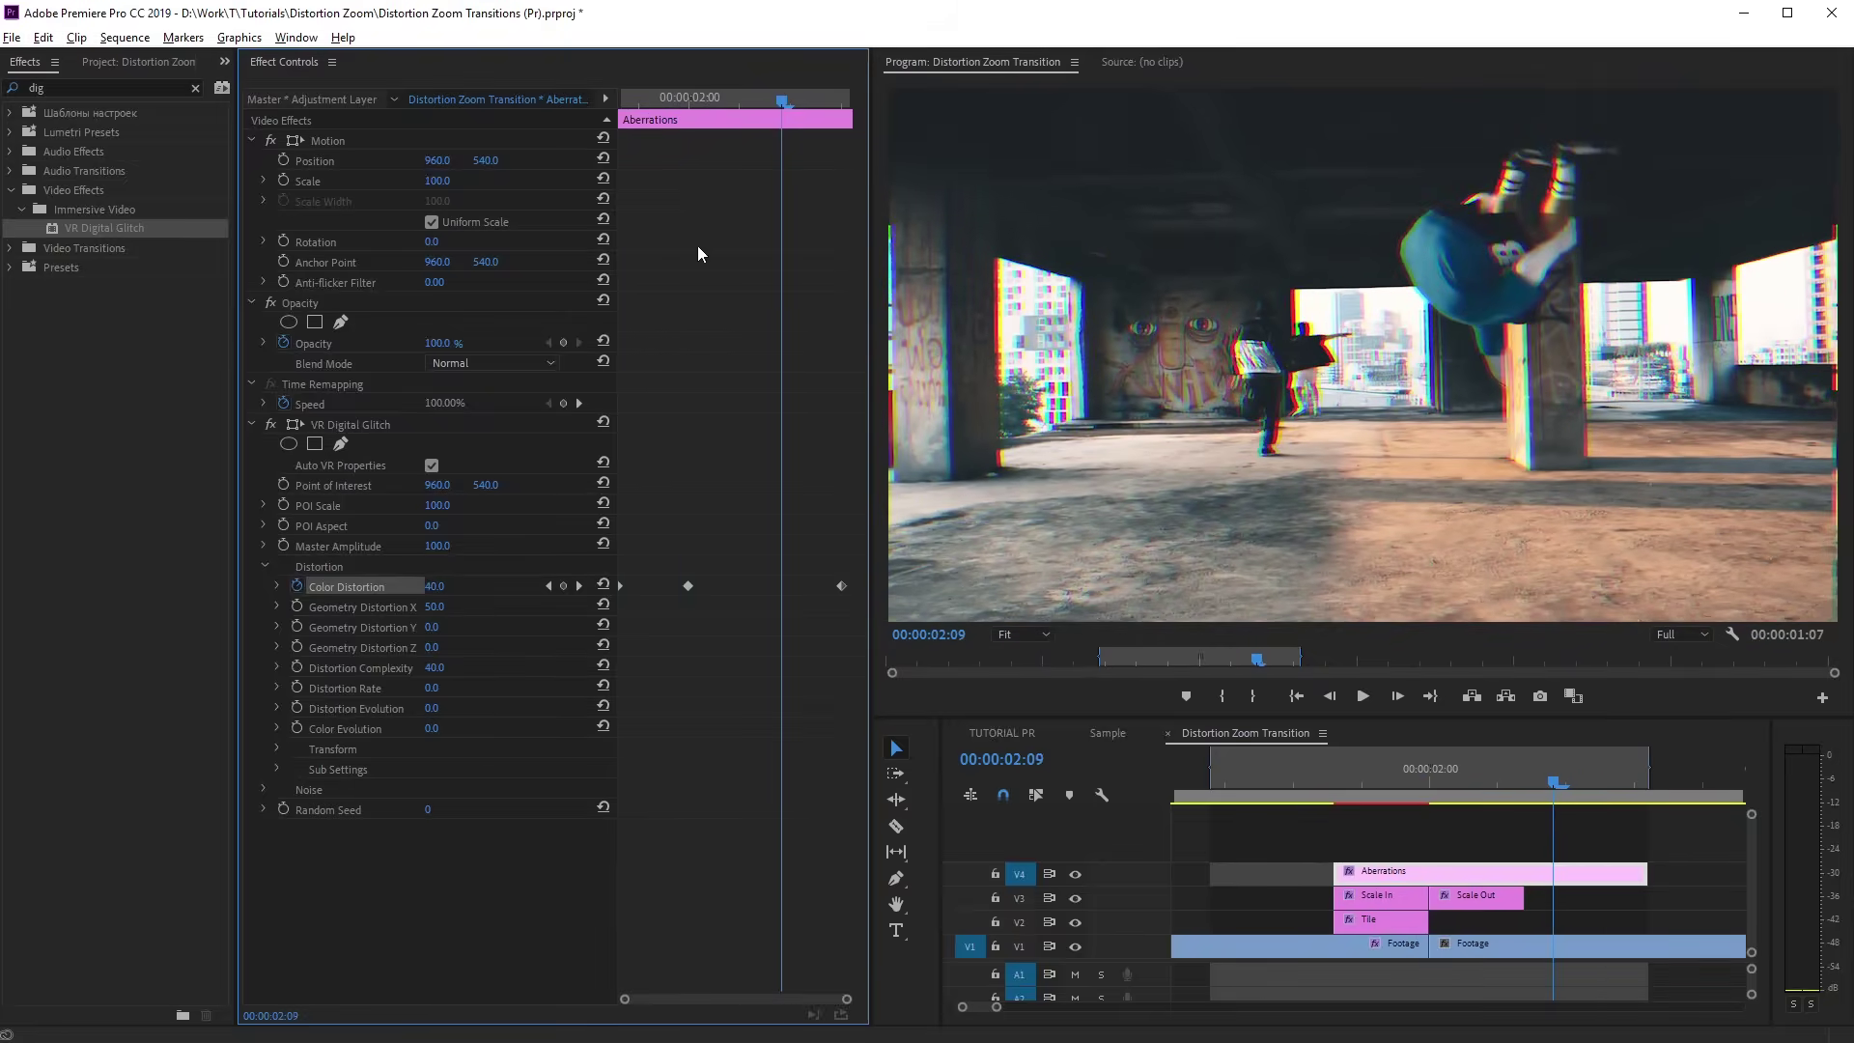
click(277, 586)
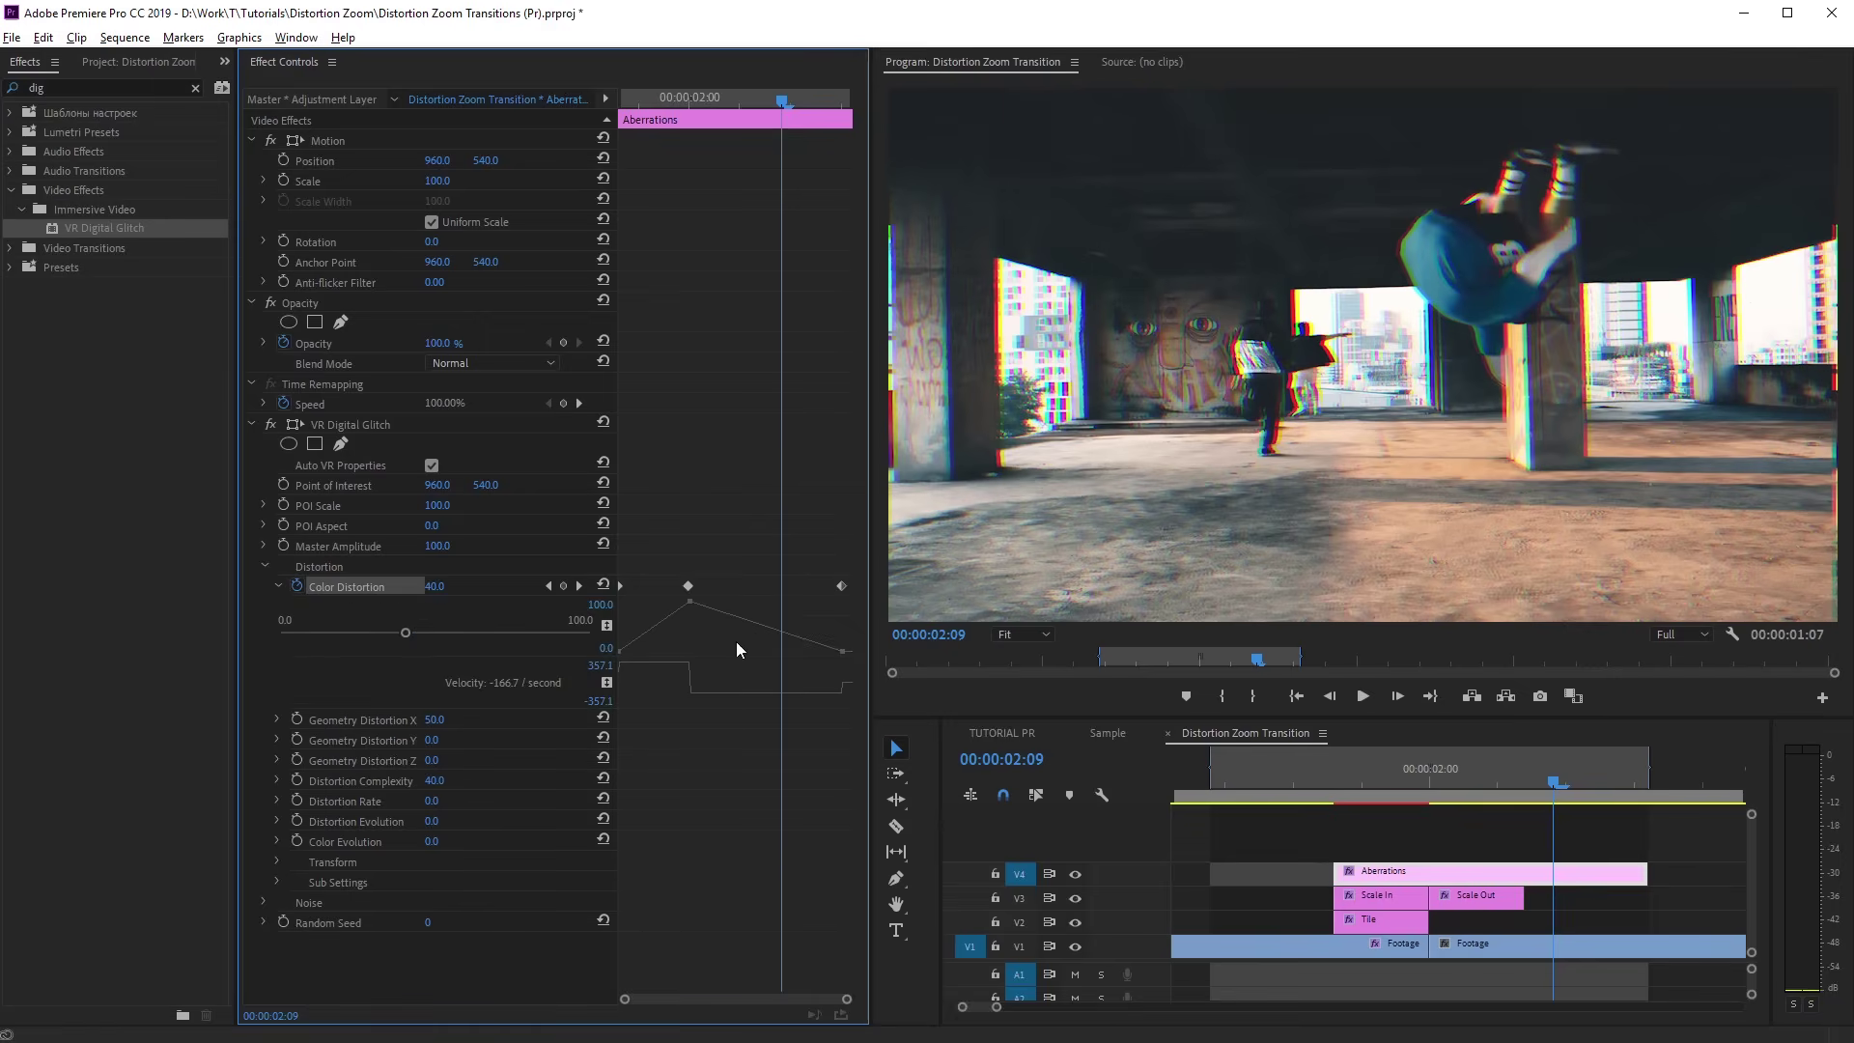
drag(684, 569, 684, 580)
right_click(844, 584)
click(928, 802)
Widen the Color Distortion curve's peak and flatten its tail
mouse_move(705, 661)
mouse_down()
mouse_move(700, 764)
mouse_move(647, 771)
mouse_up()
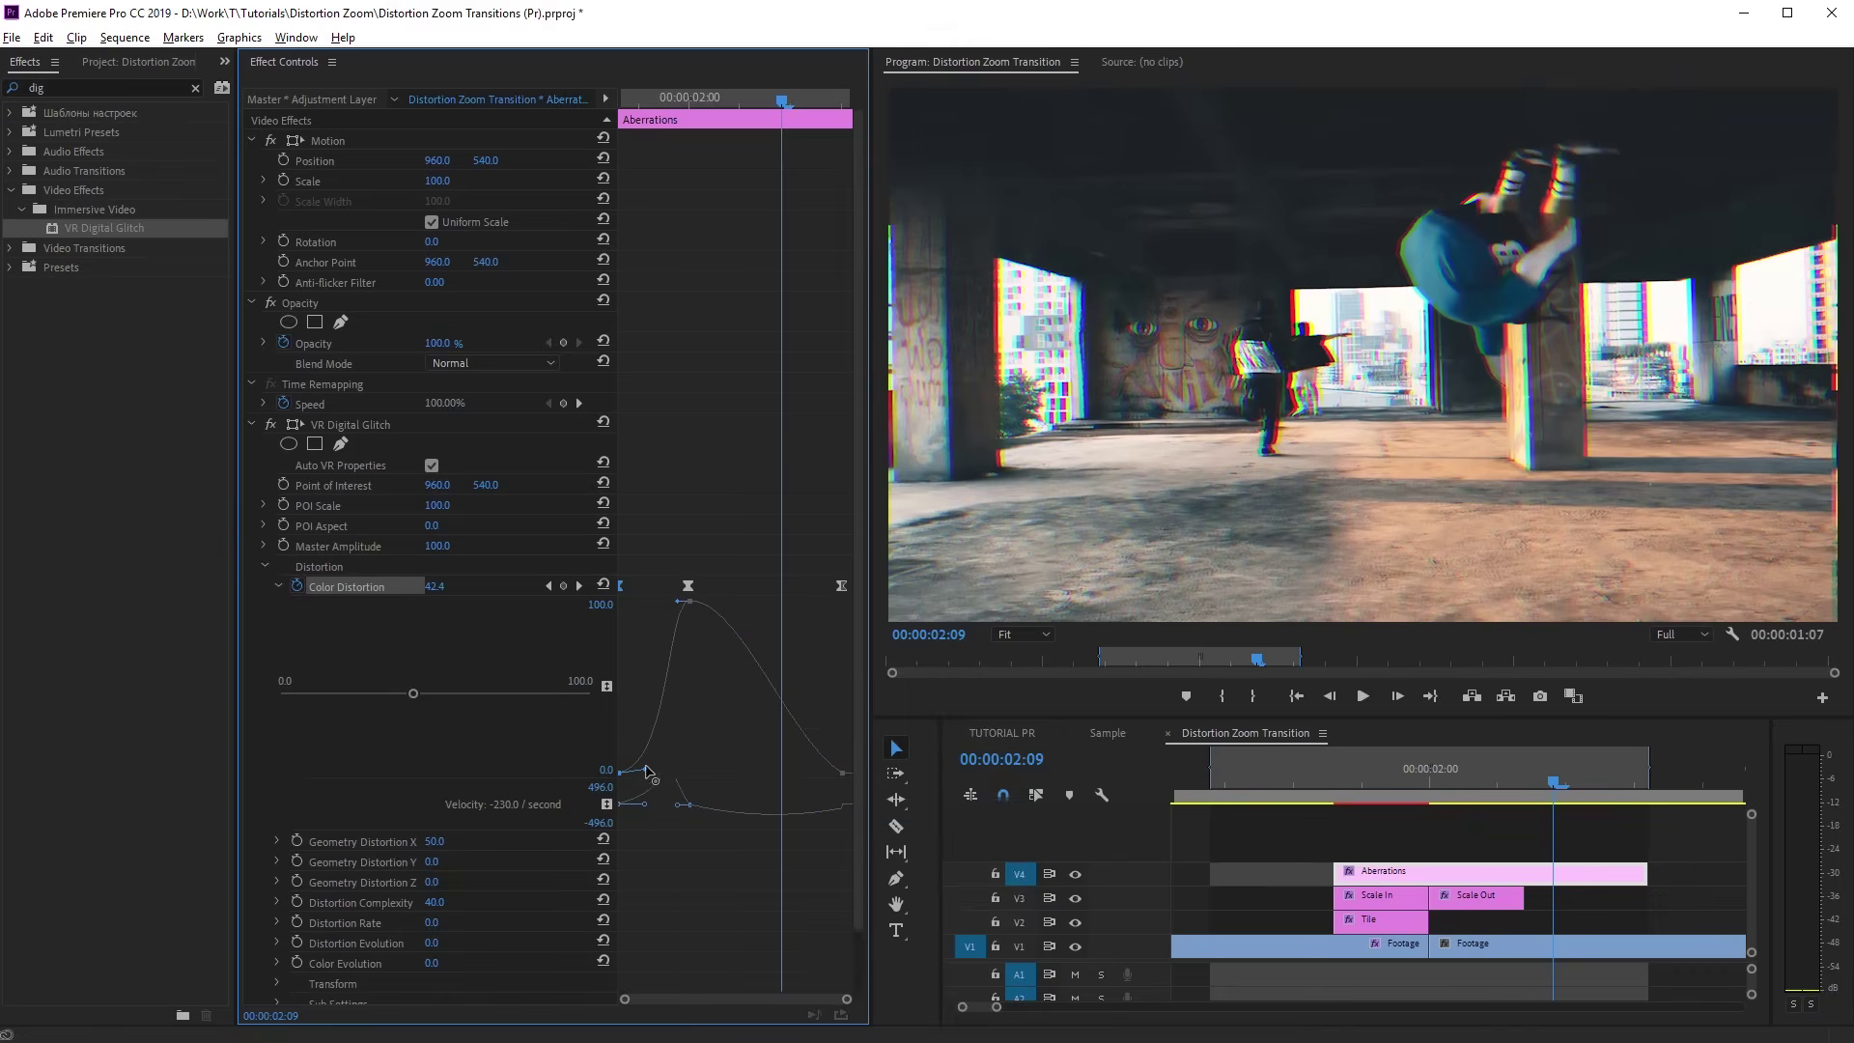
drag(677, 601, 654, 602)
drag(817, 766, 793, 765)
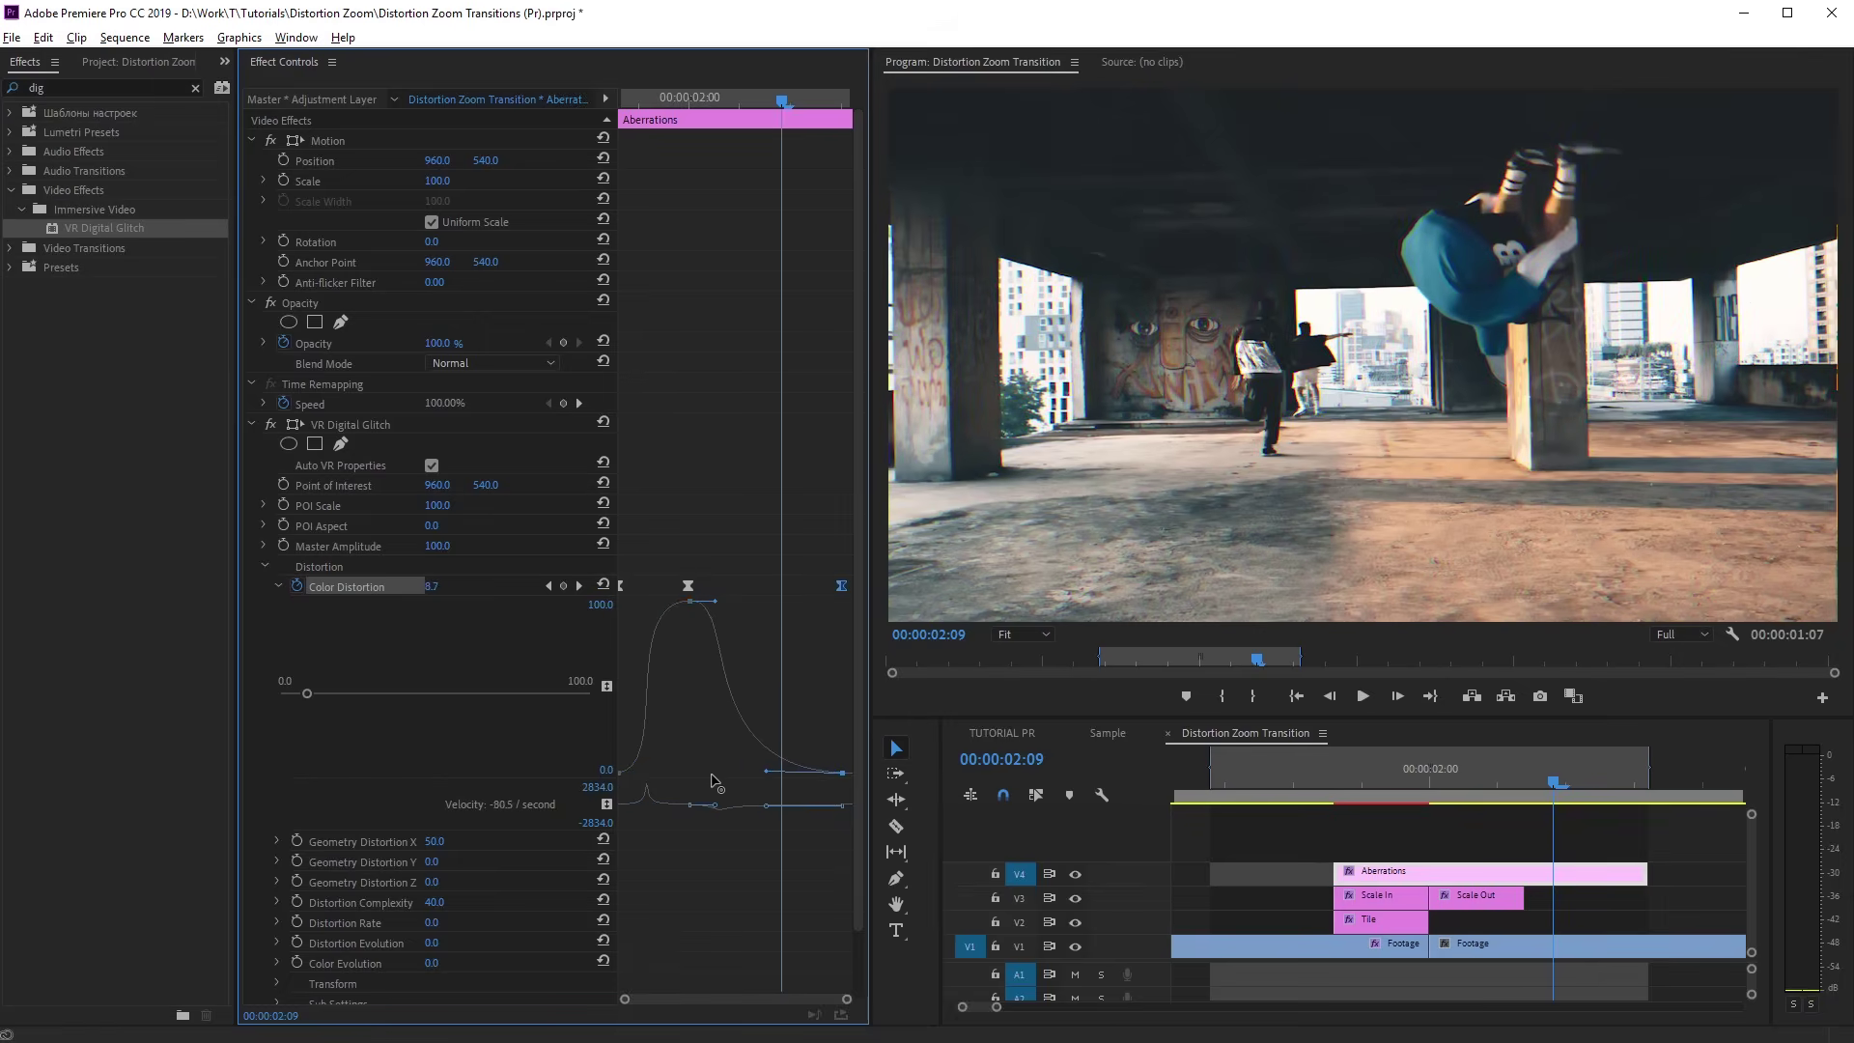
mouse_move(1368, 768)
mouse_down()
mouse_move(1560, 780)
mouse_move(1501, 780)
mouse_up()
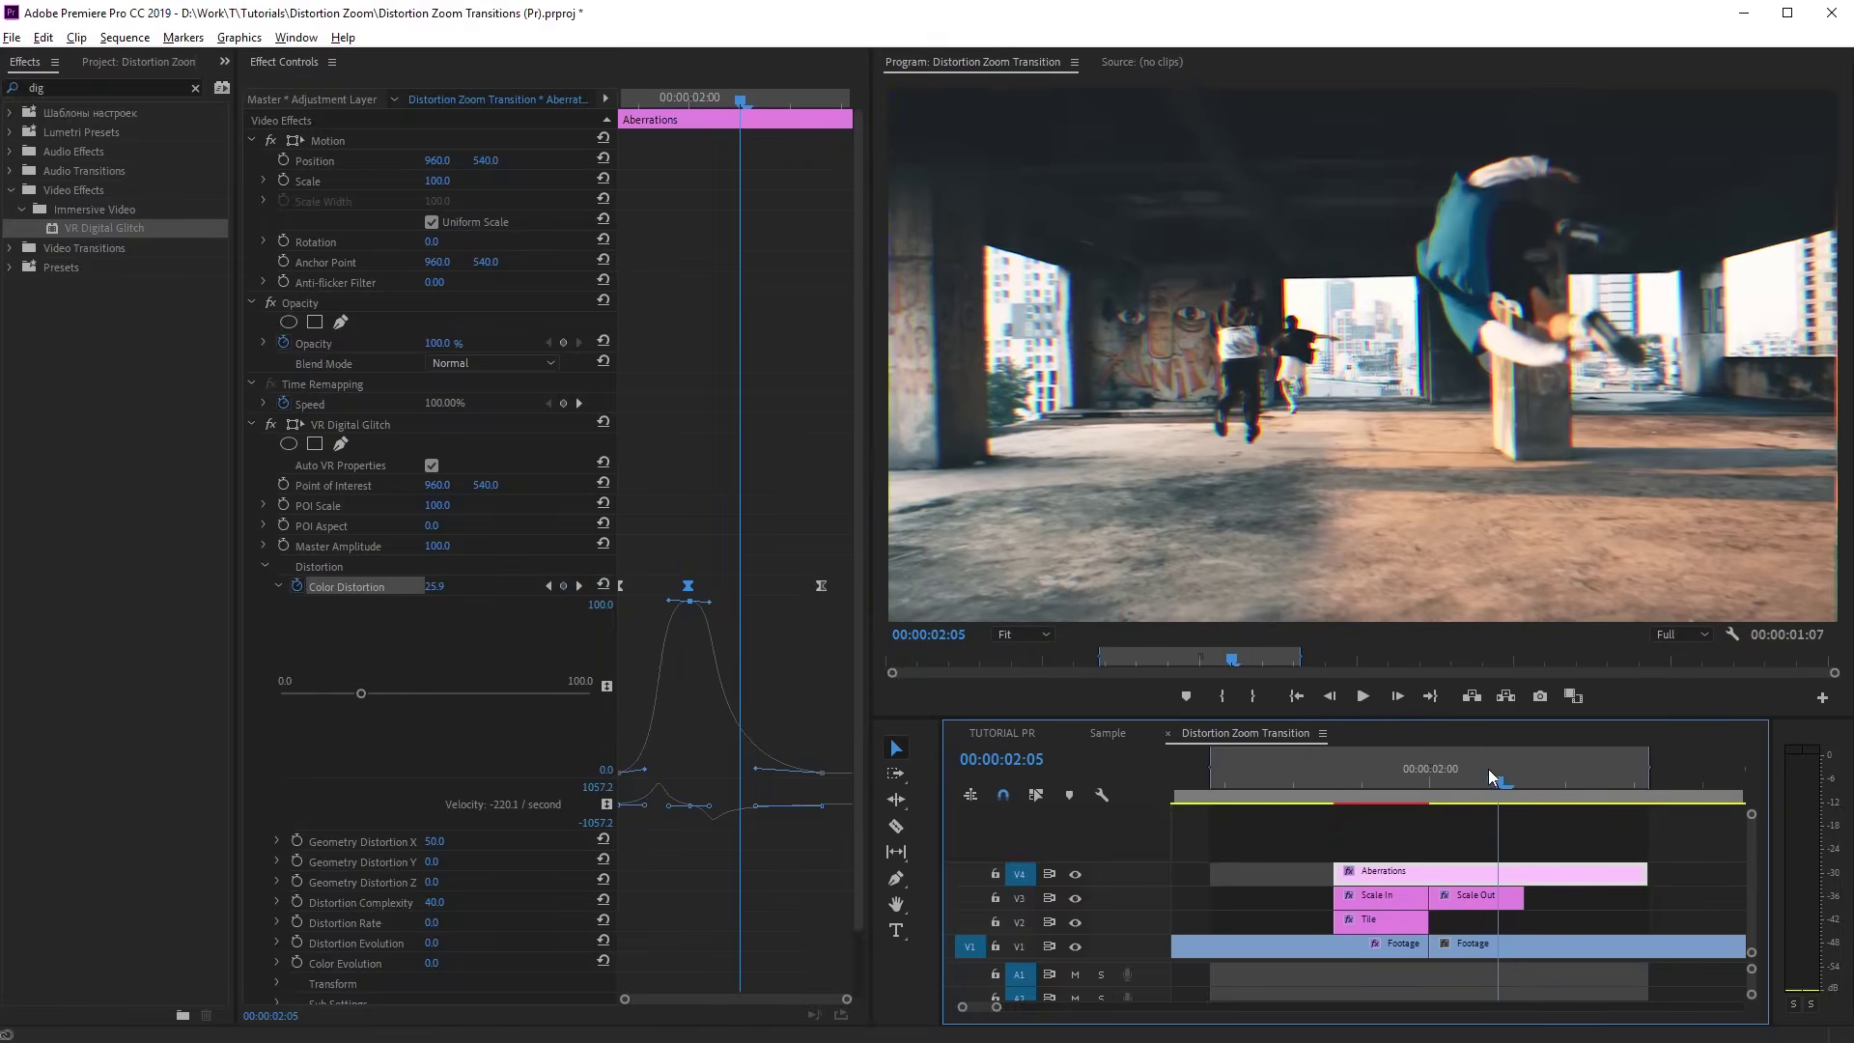
Add a lower Color Distortion keyframe after the peak and play back the transition
drag(432, 588, 413, 589)
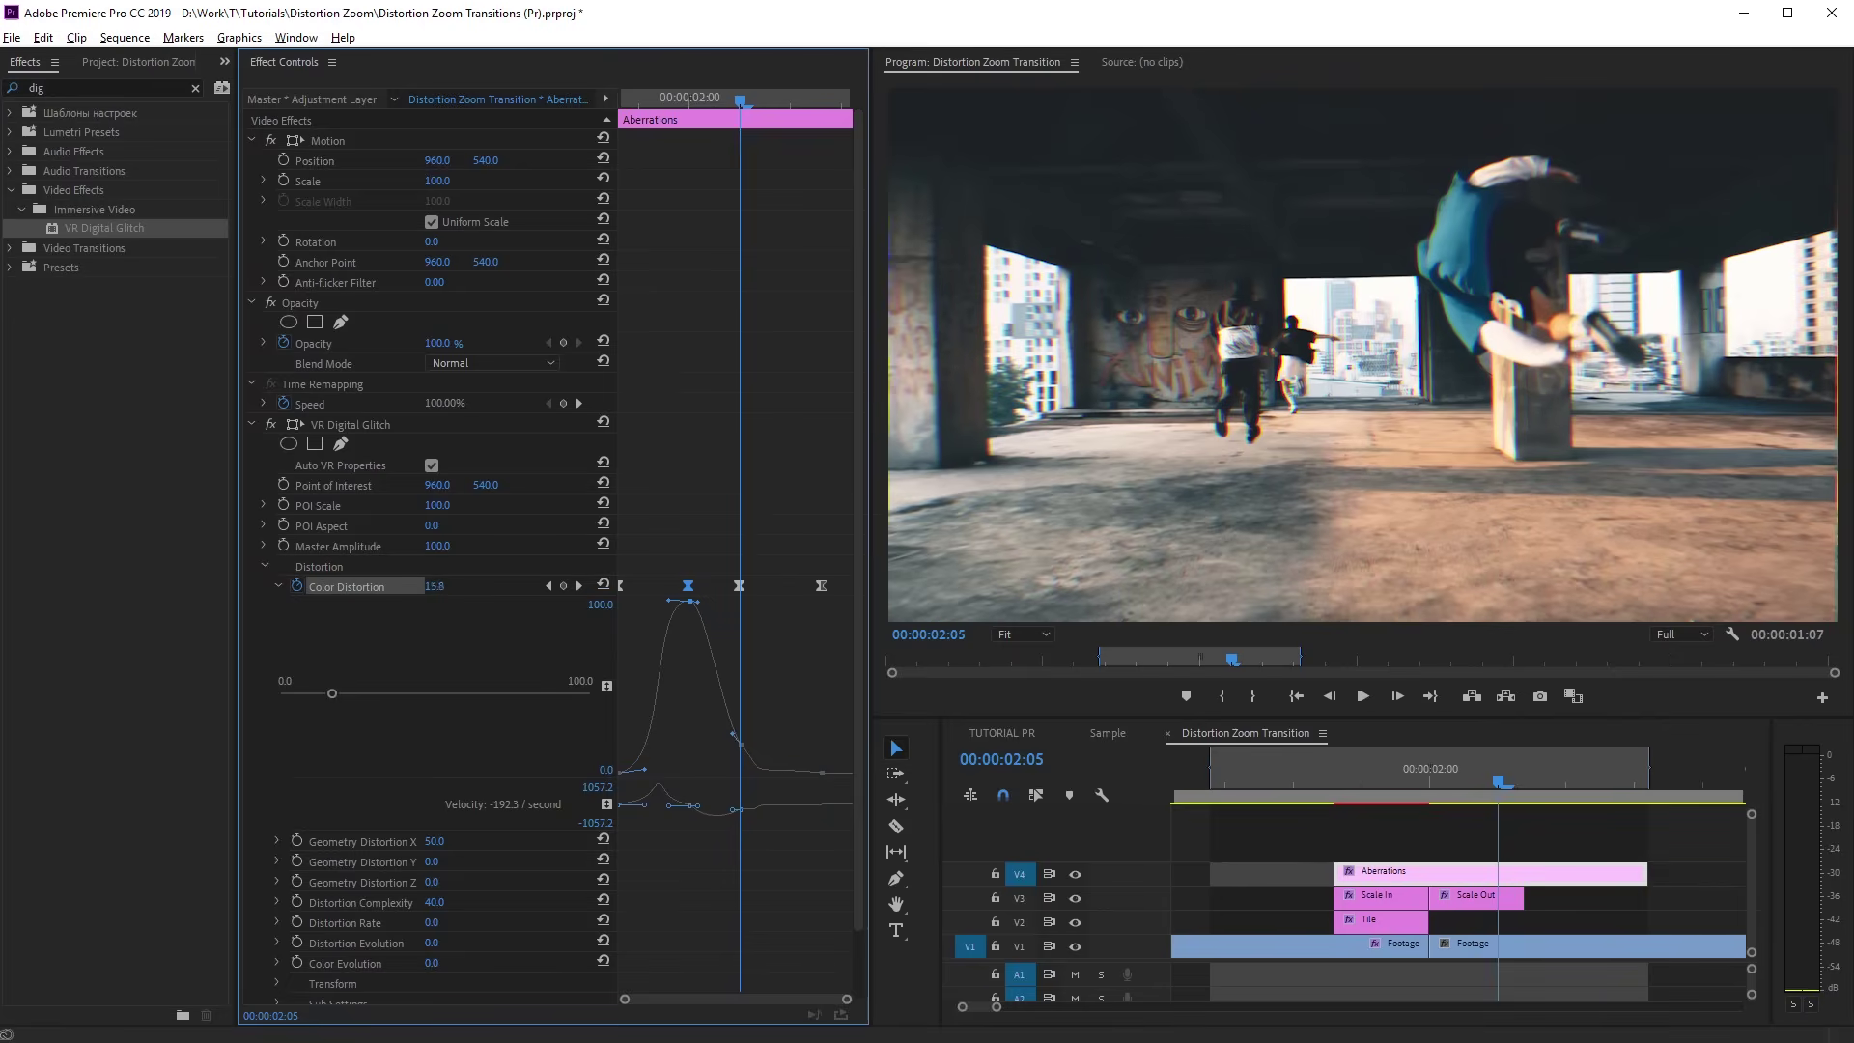
drag(741, 742, 755, 777)
click(1243, 778)
key(space)
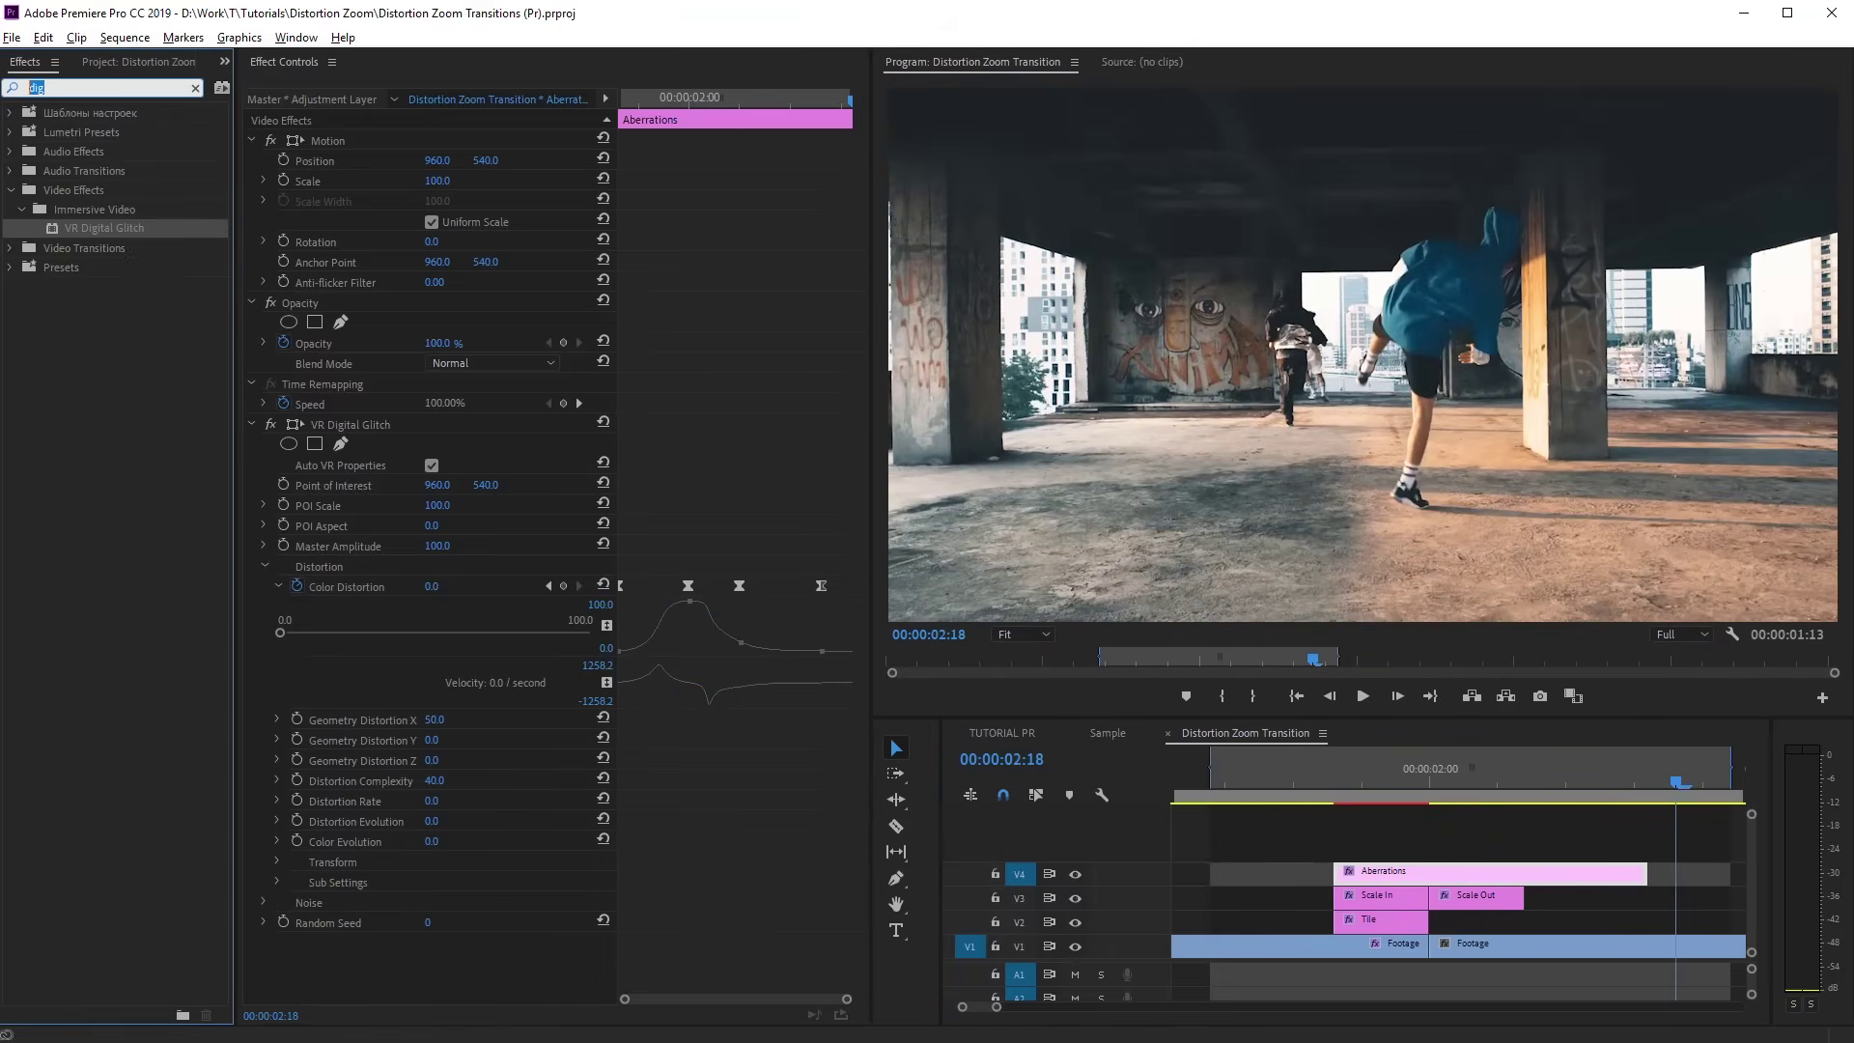
text(lens)
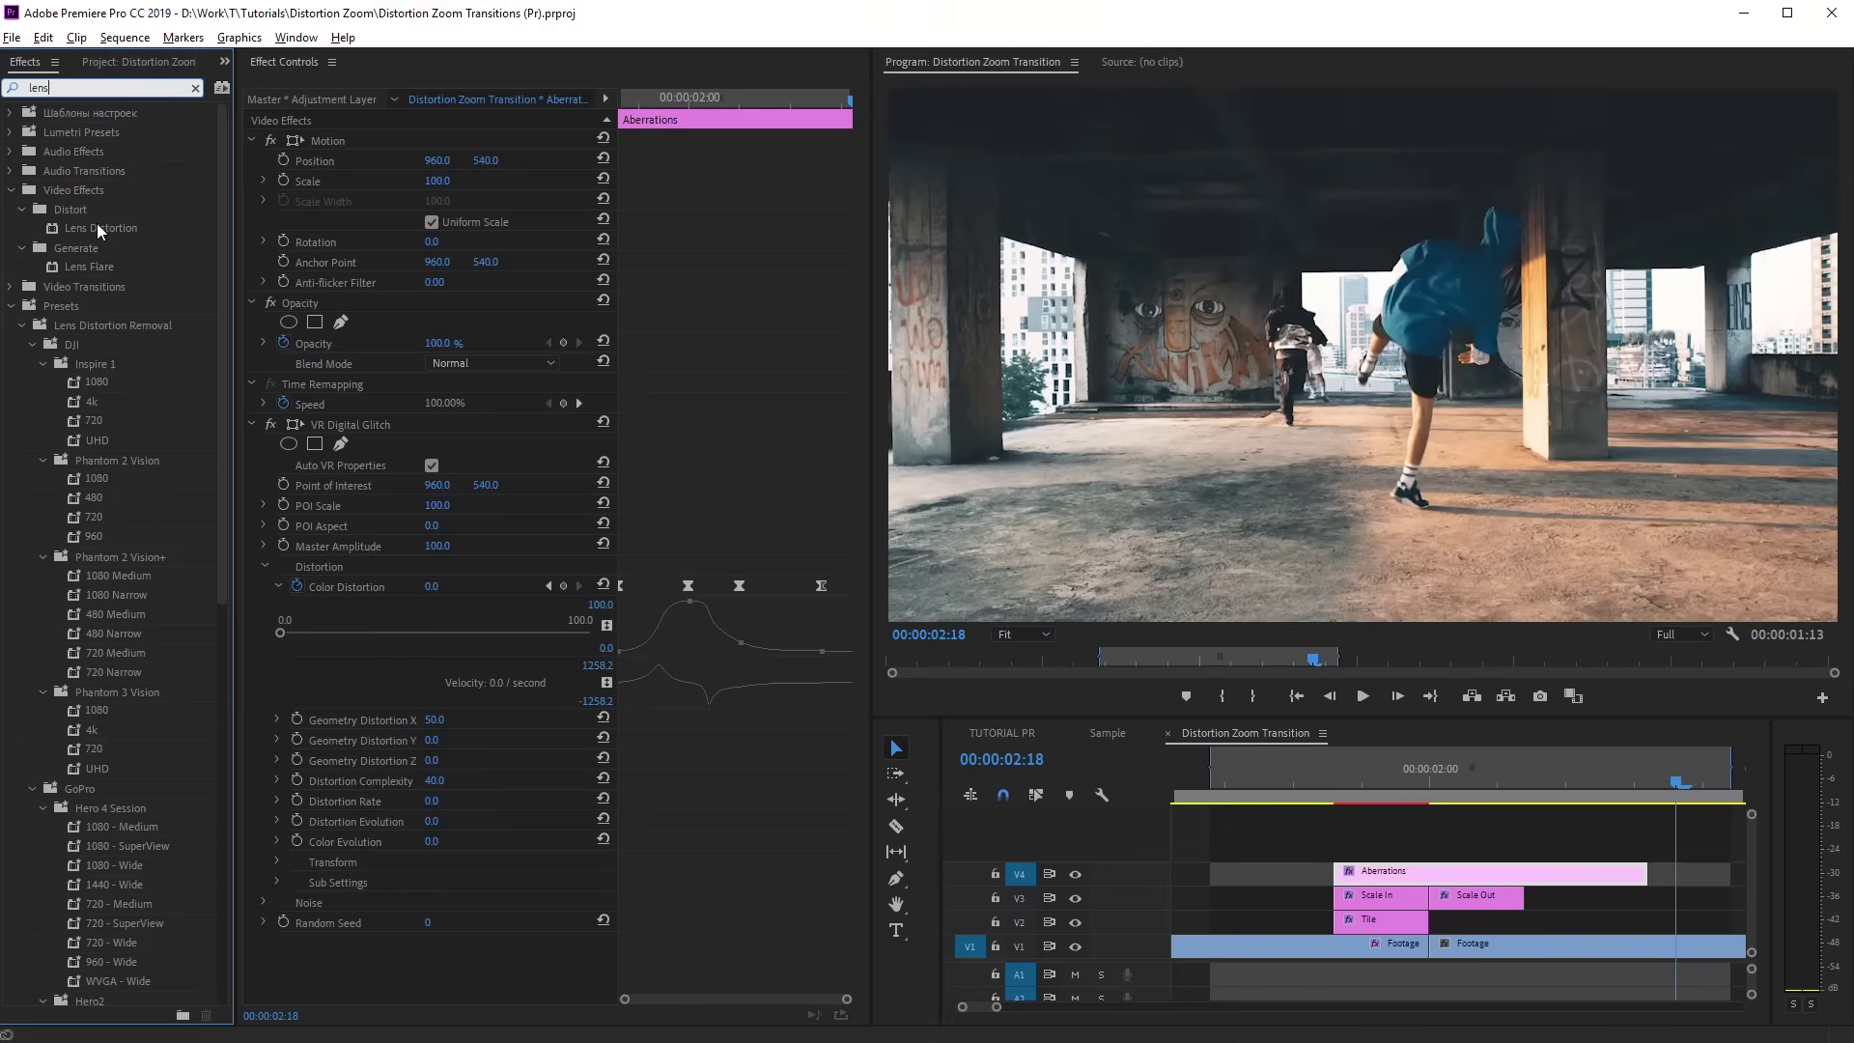
Apply Lens Distortion to Aberrations and keyframe Curvature down to -40 at 2:00
drag(97, 228, 427, 963)
scroll(428, 962, down, 3)
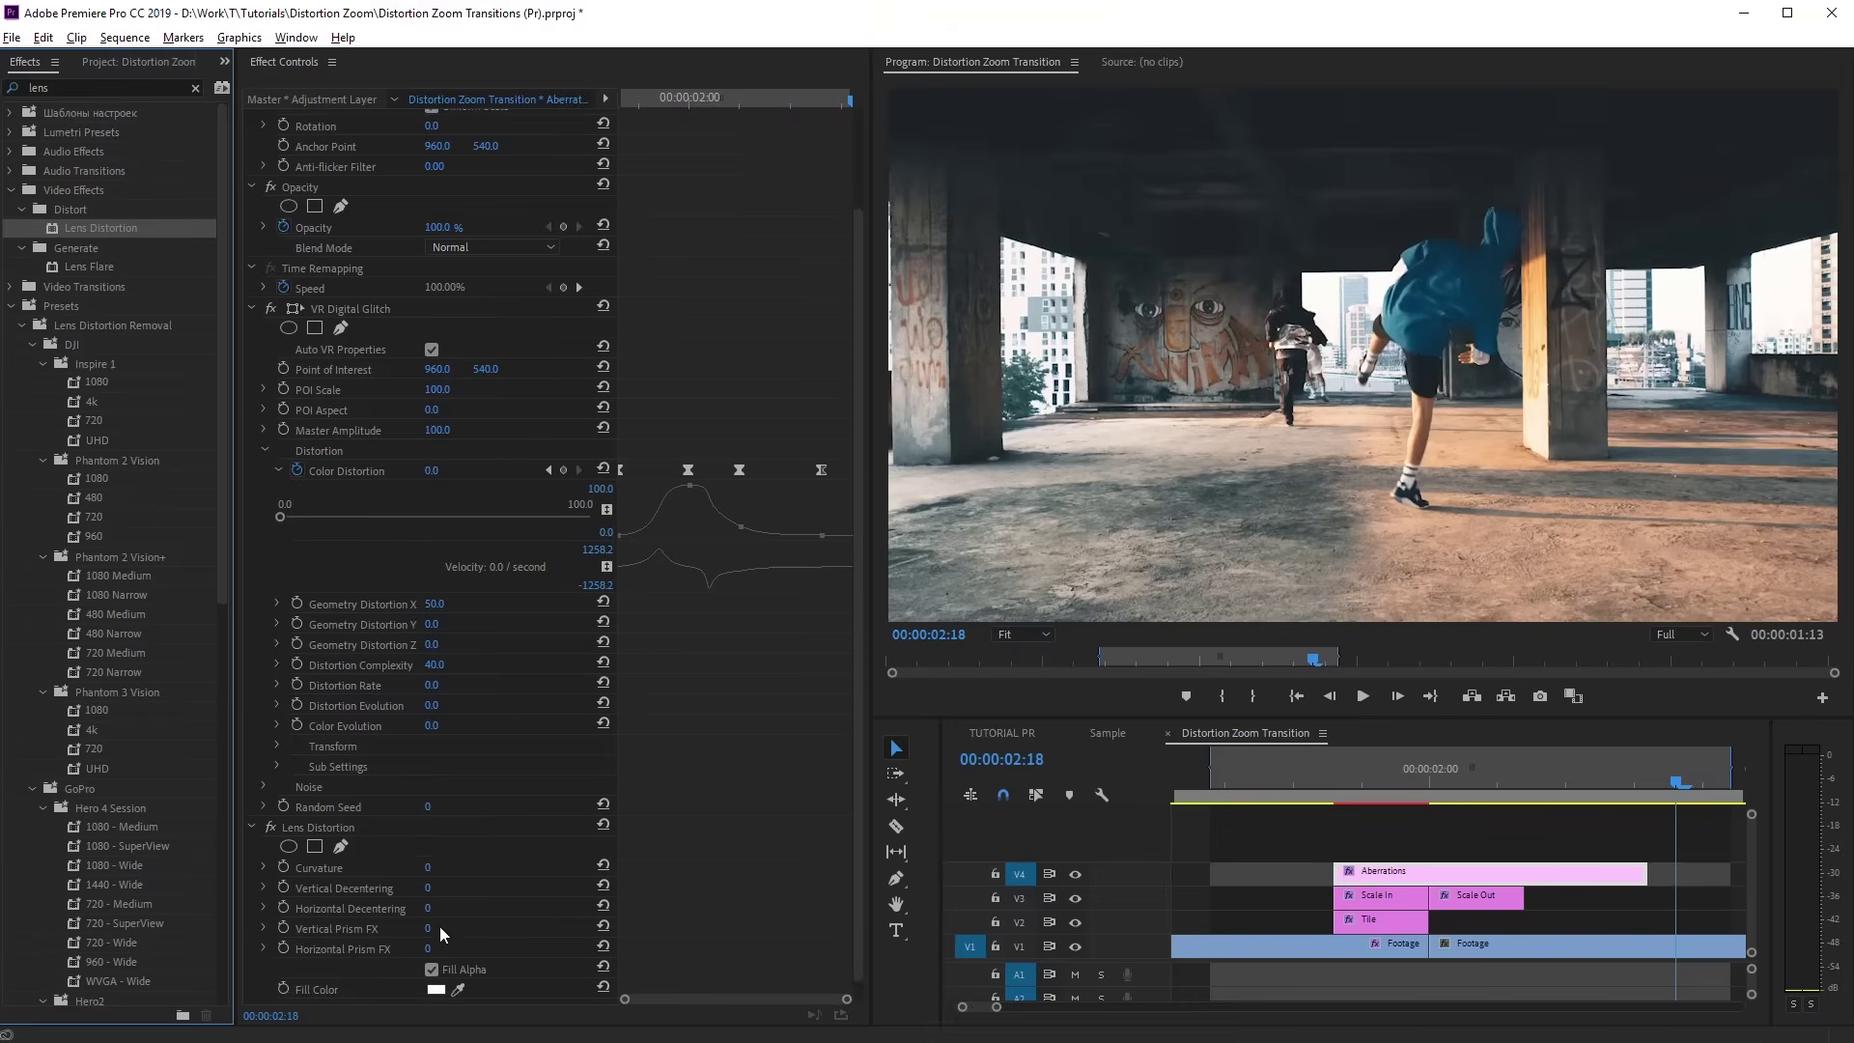
scroll(440, 925, down, 1)
key(Up)
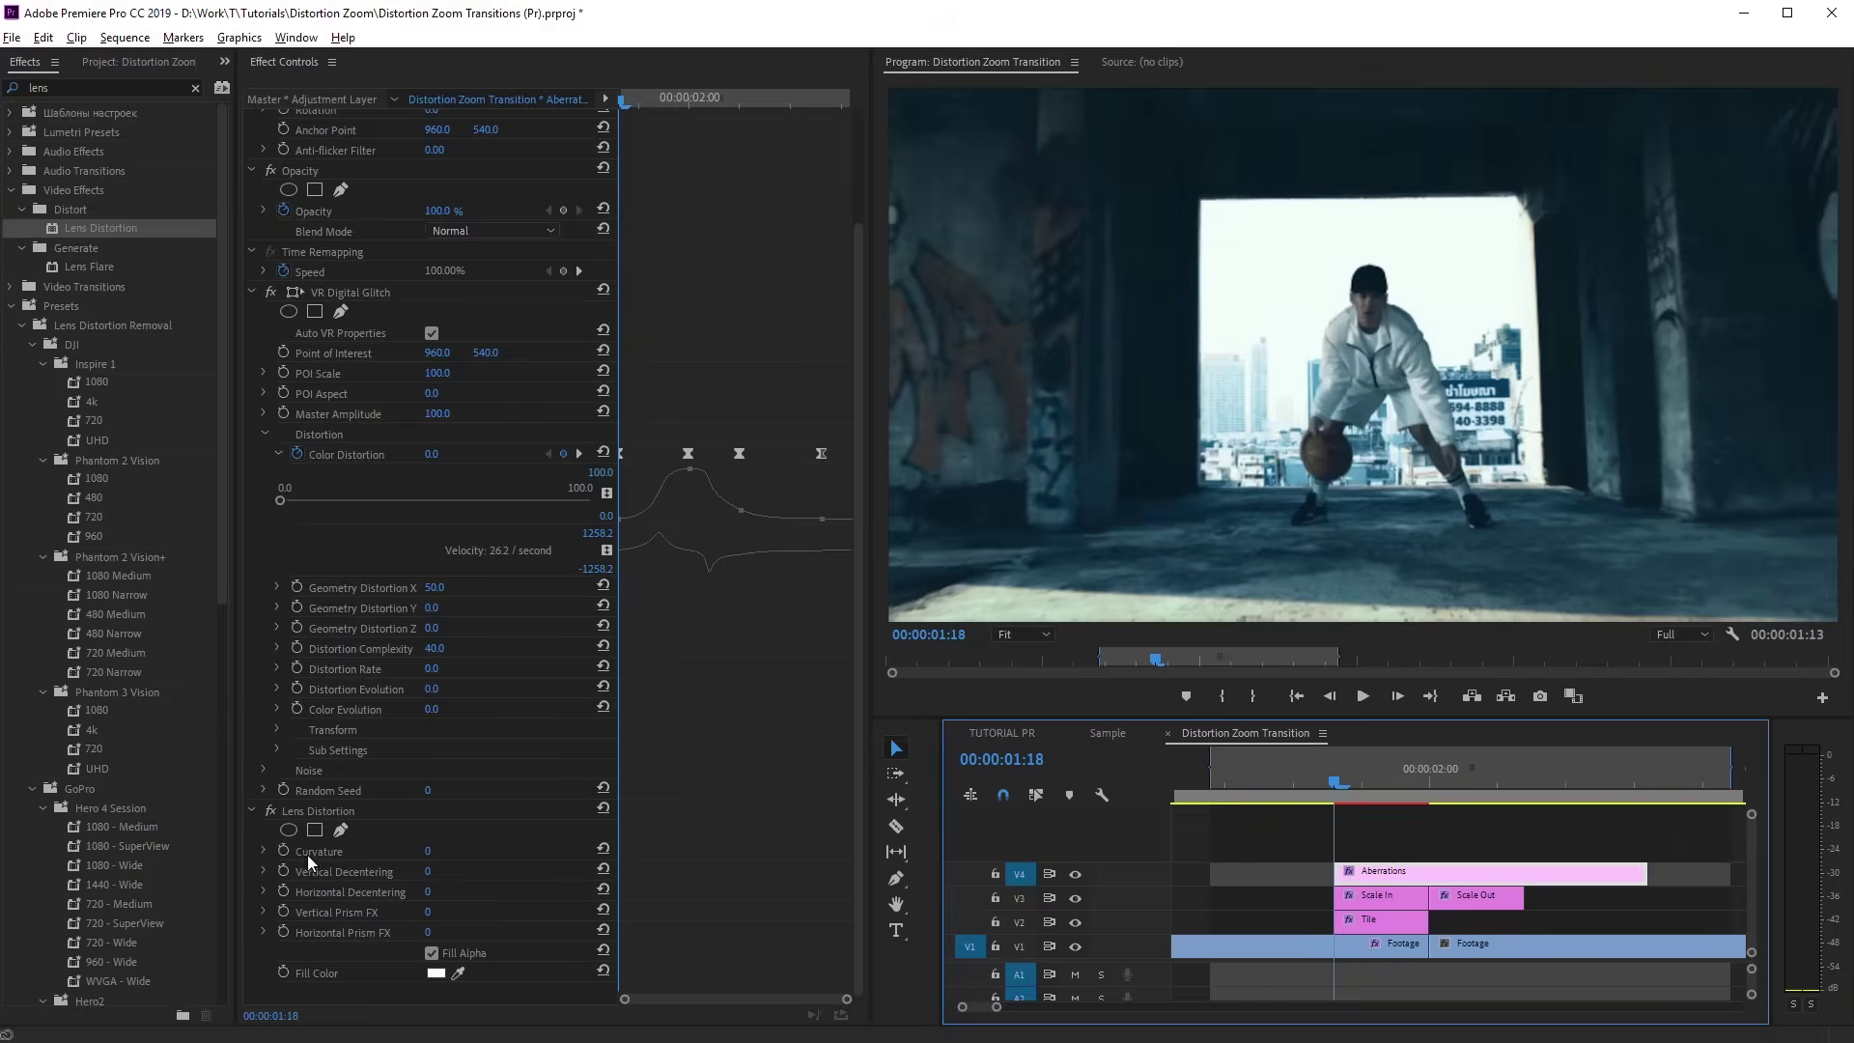
click(284, 853)
drag(1334, 791, 1435, 788)
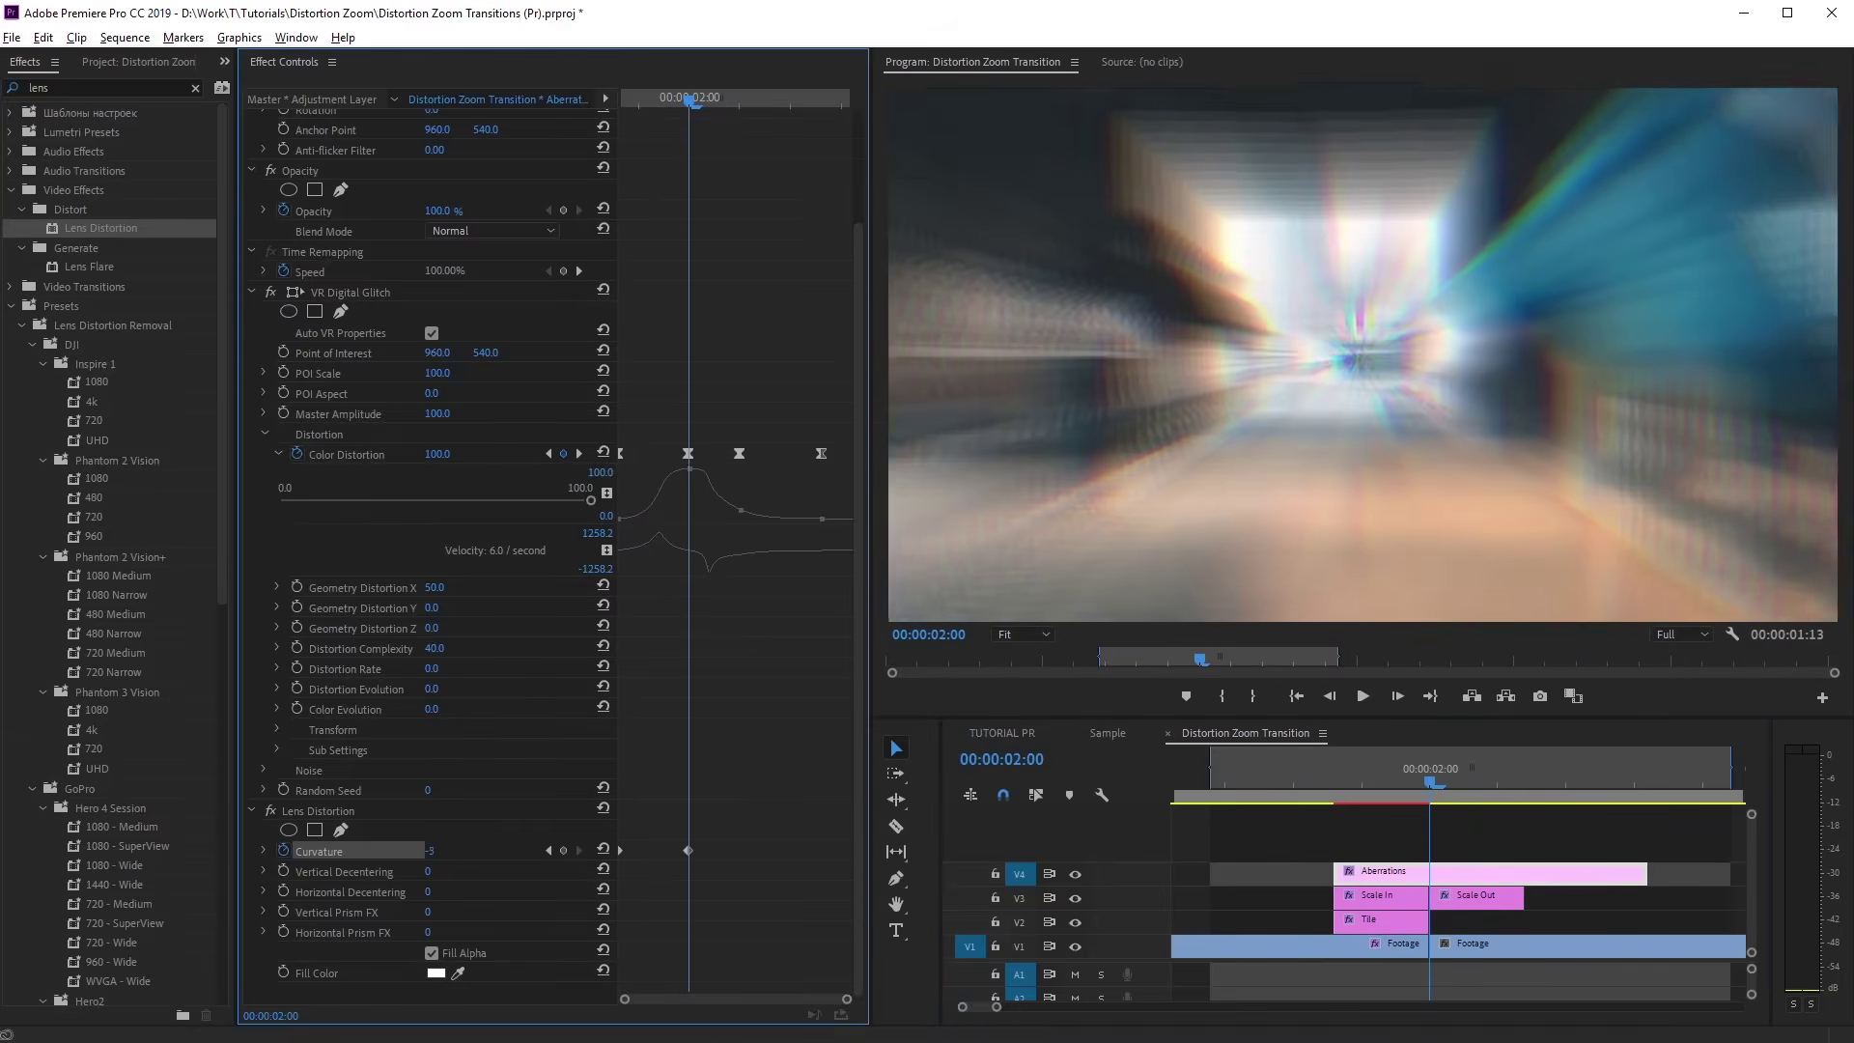
mouse_move(432, 850)
mouse_down()
mouse_move(392, 850)
mouse_move(435, 850)
mouse_up()
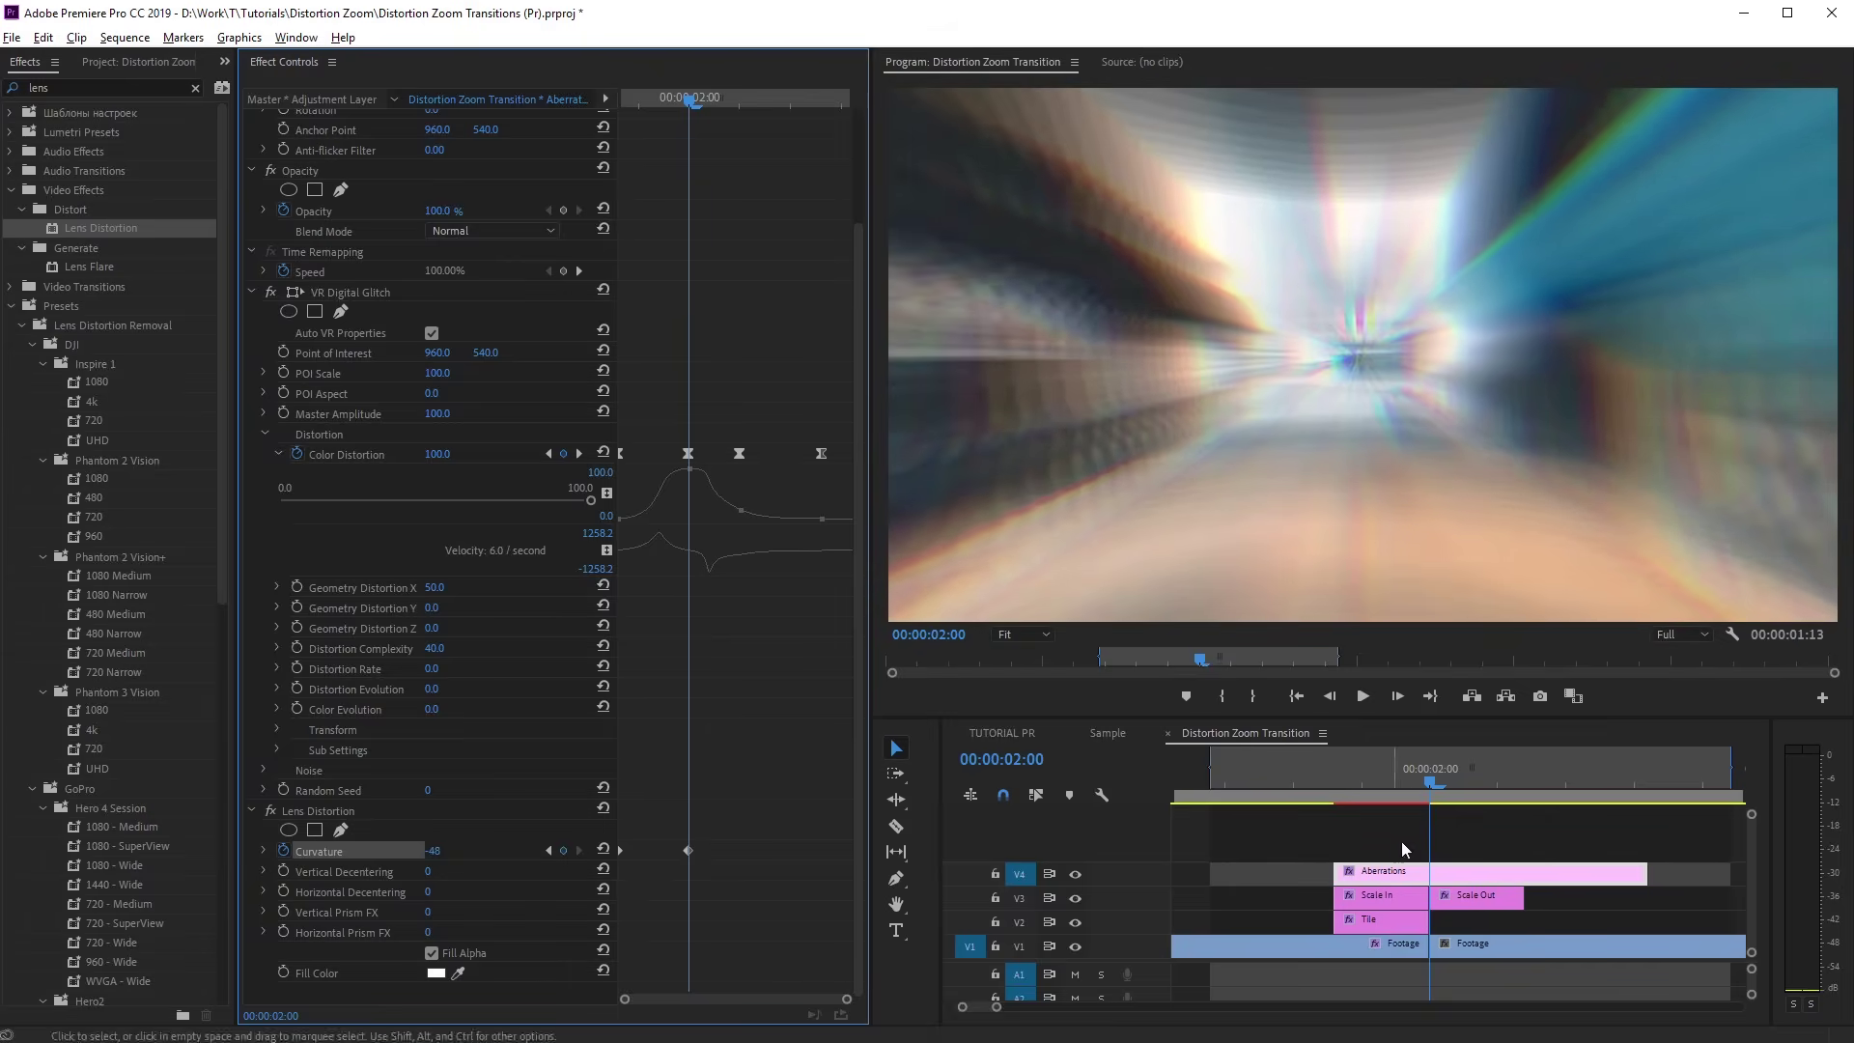
Set Curvature back to 0 at 2:15, the end of the transition
drag(1439, 778, 1643, 780)
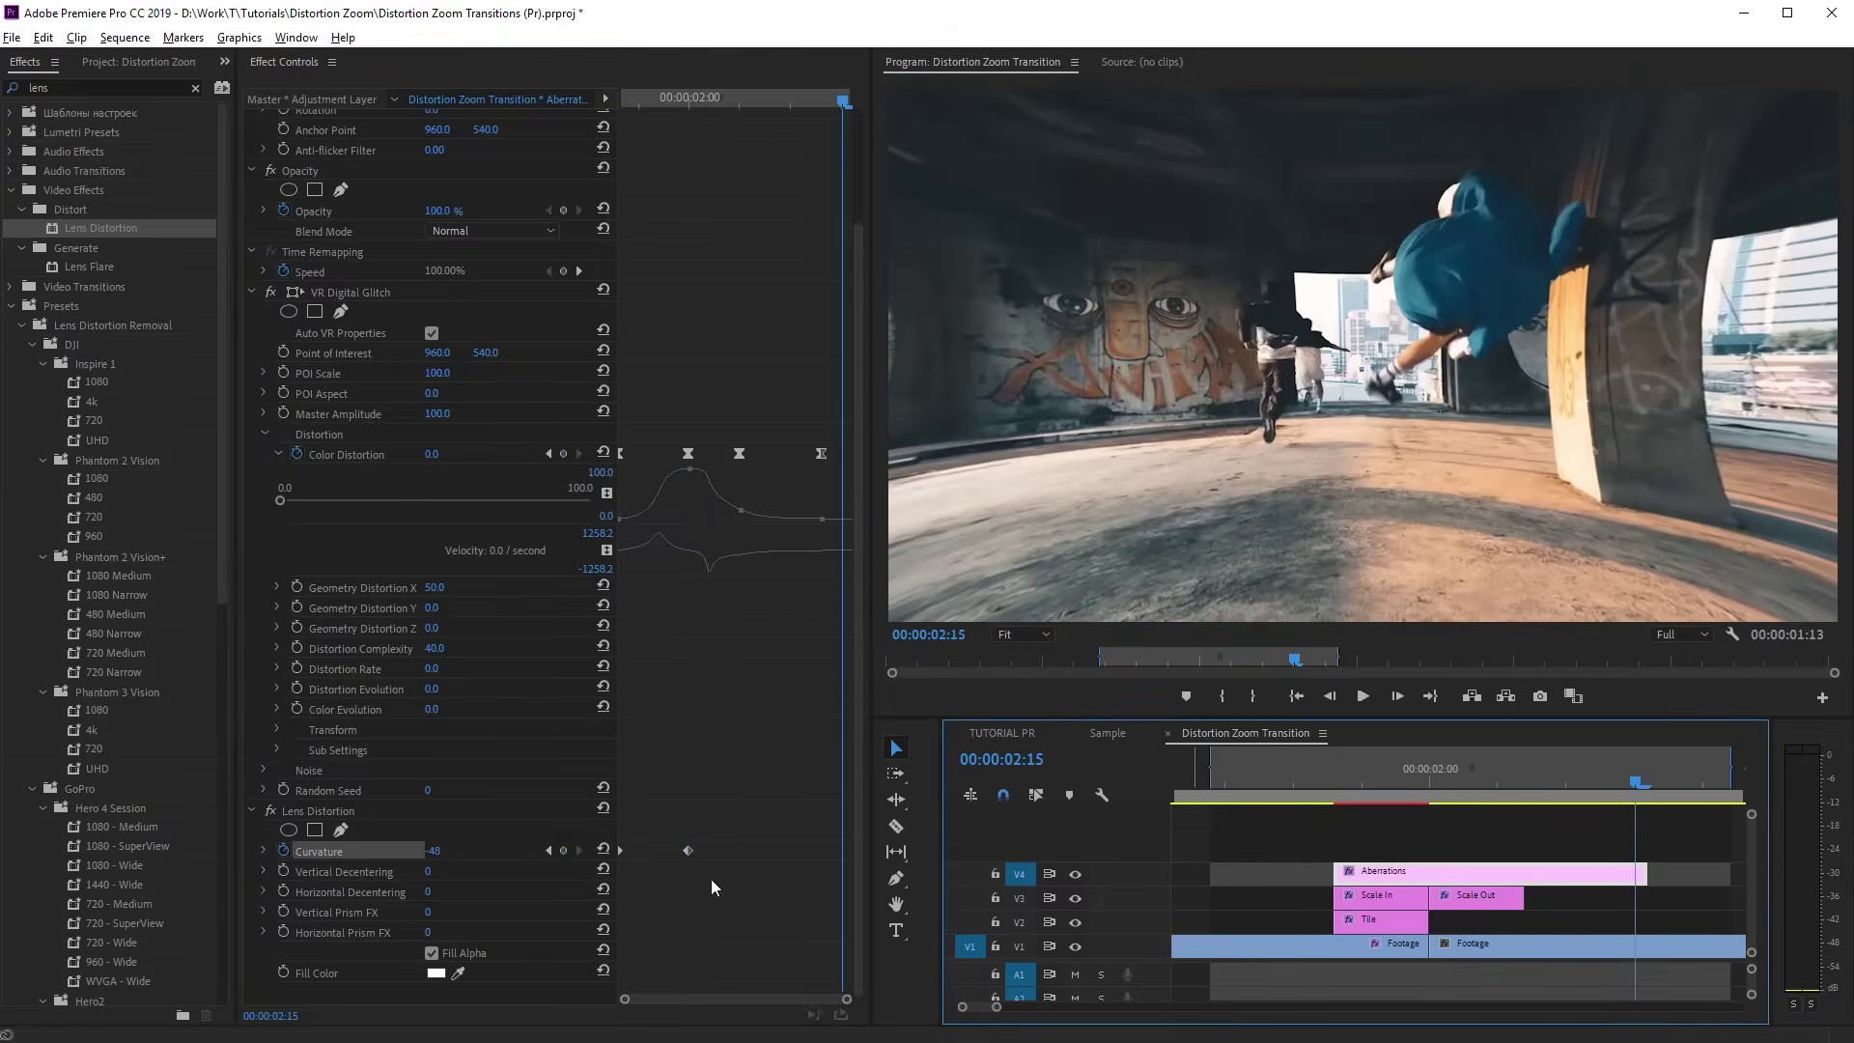
click(441, 852)
text(0)
key(Return)
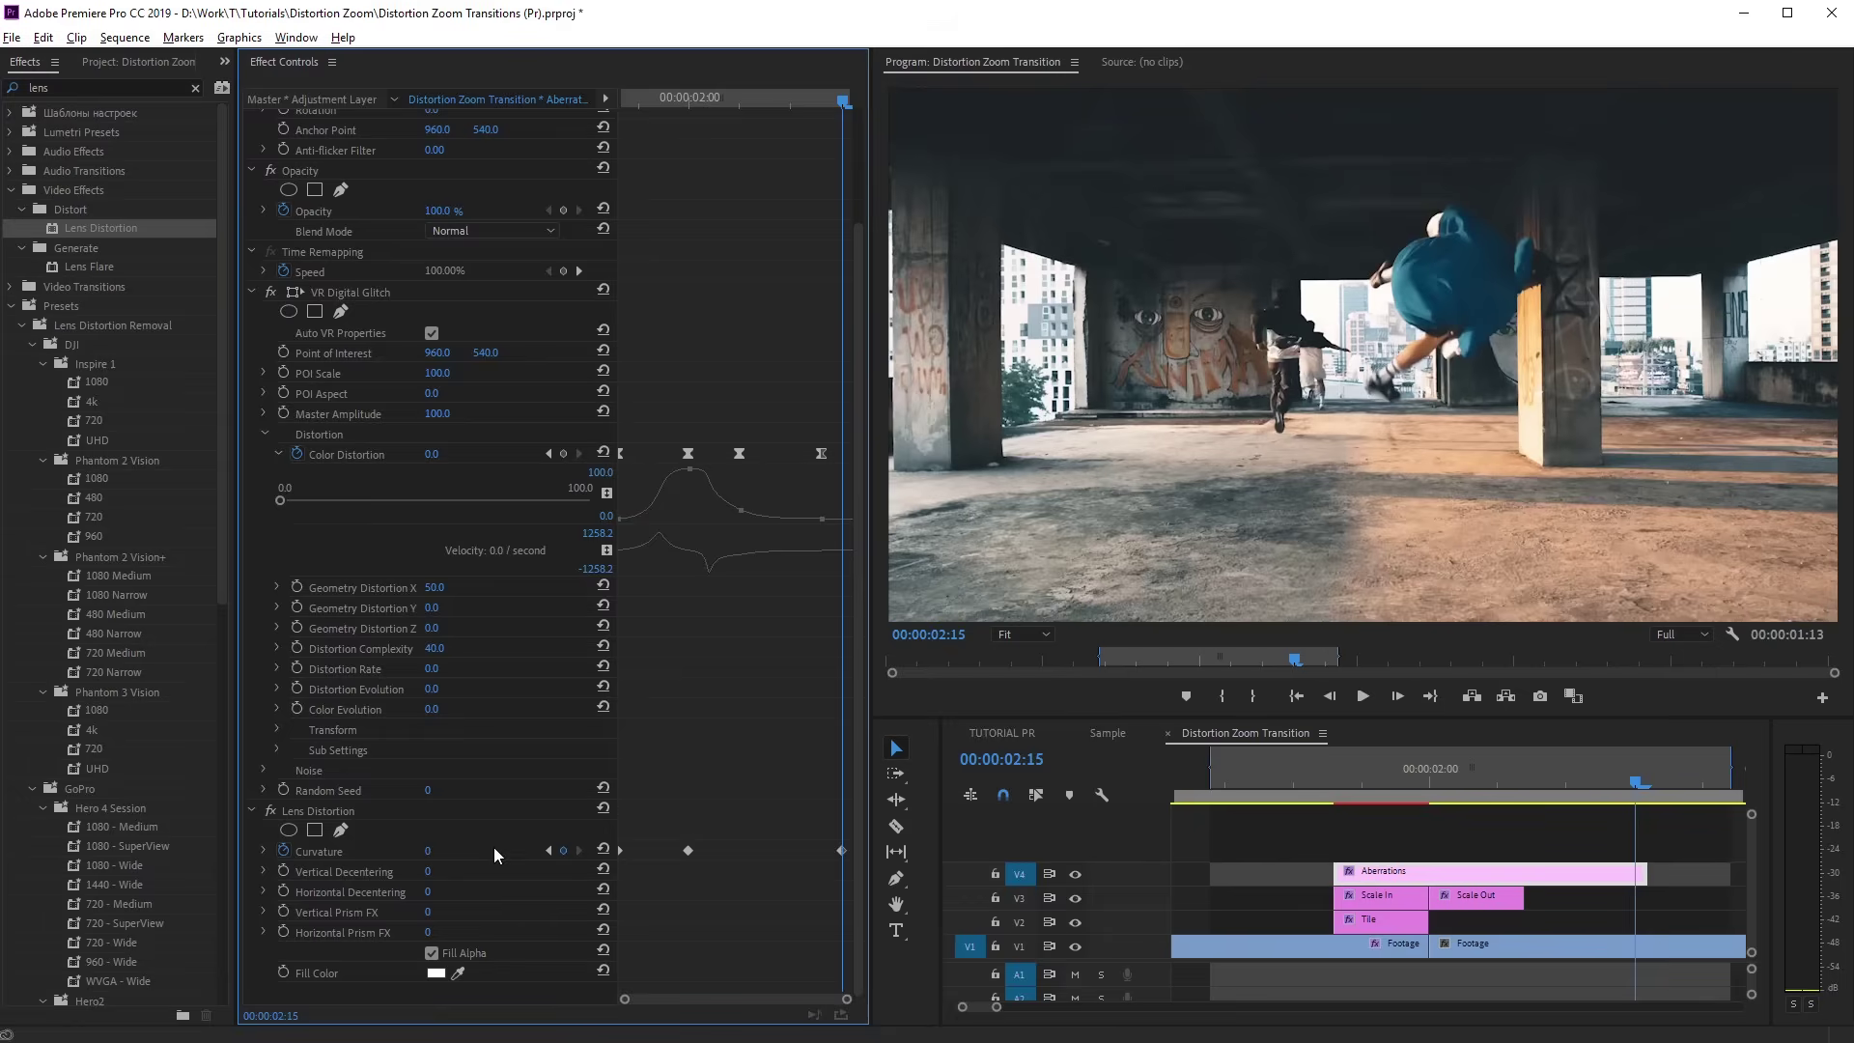
Make the Curvature keyframes Continuous Bezier and scrub through to preview the distortion
drag(1635, 782, 1335, 792)
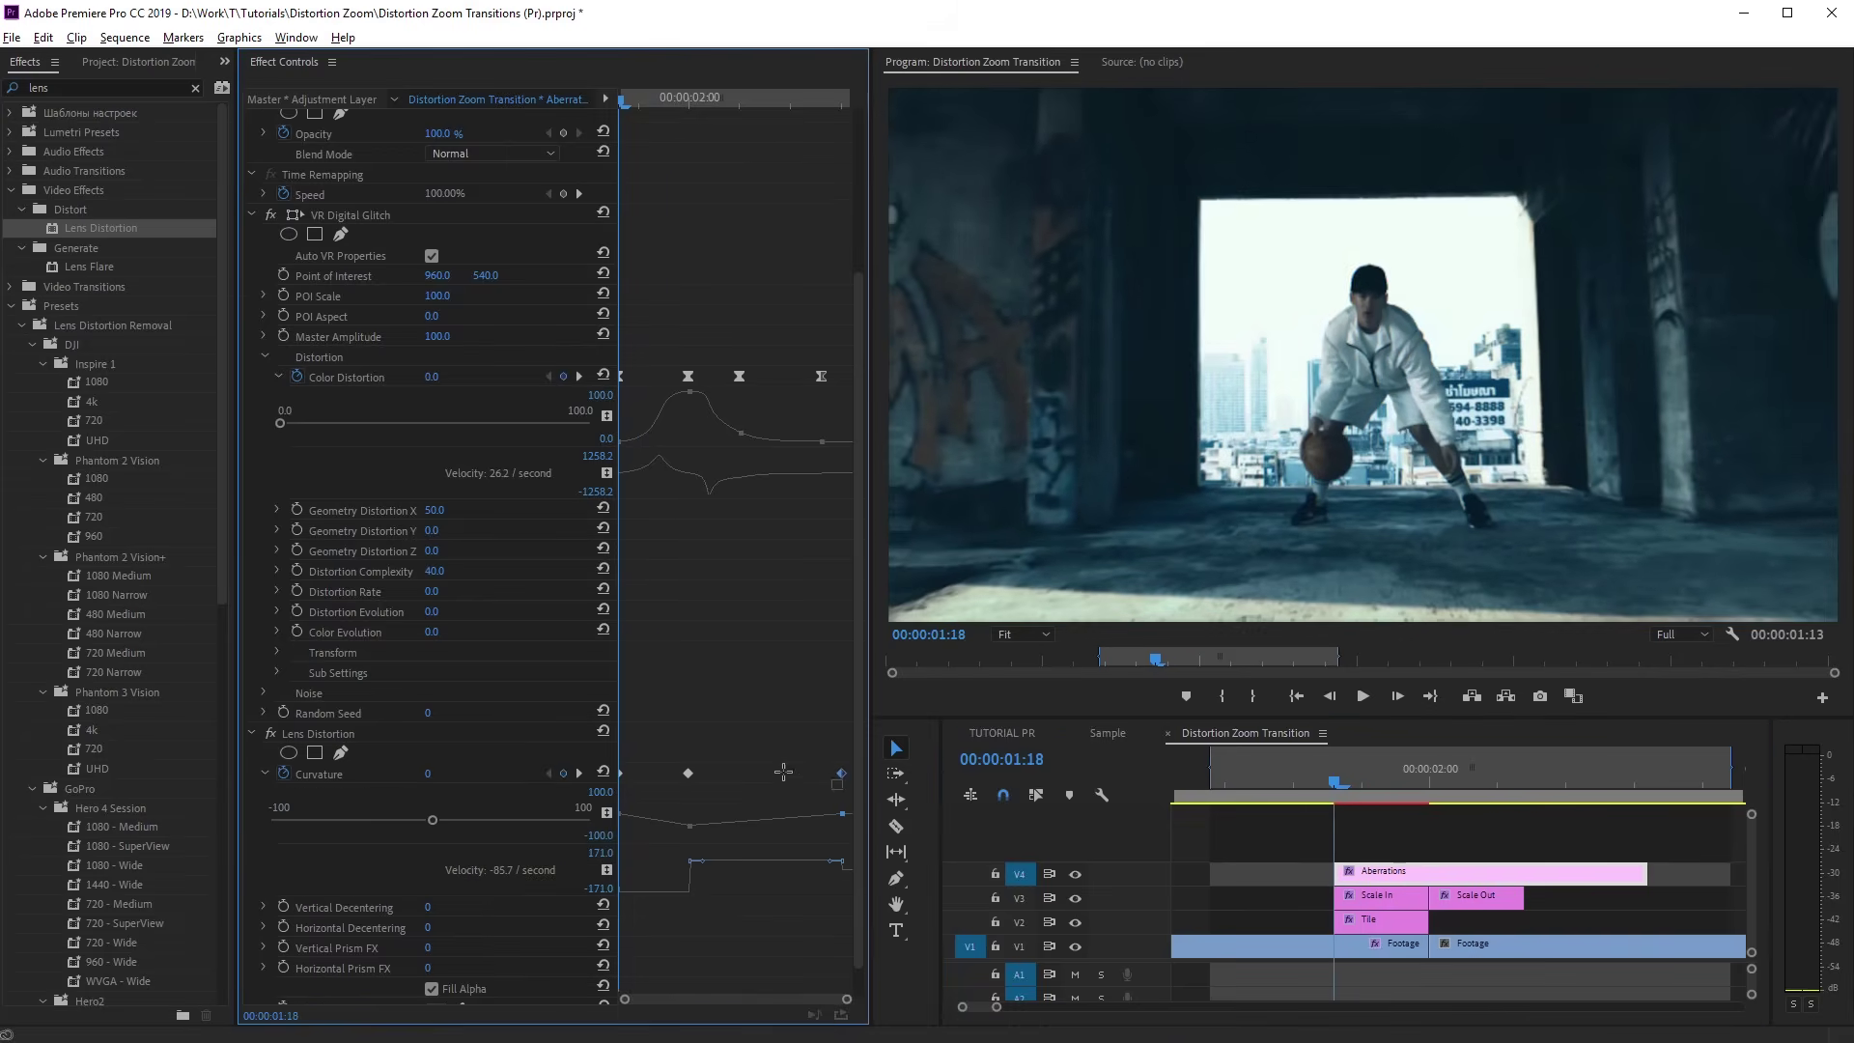
drag(843, 790, 639, 765)
right_click(846, 774)
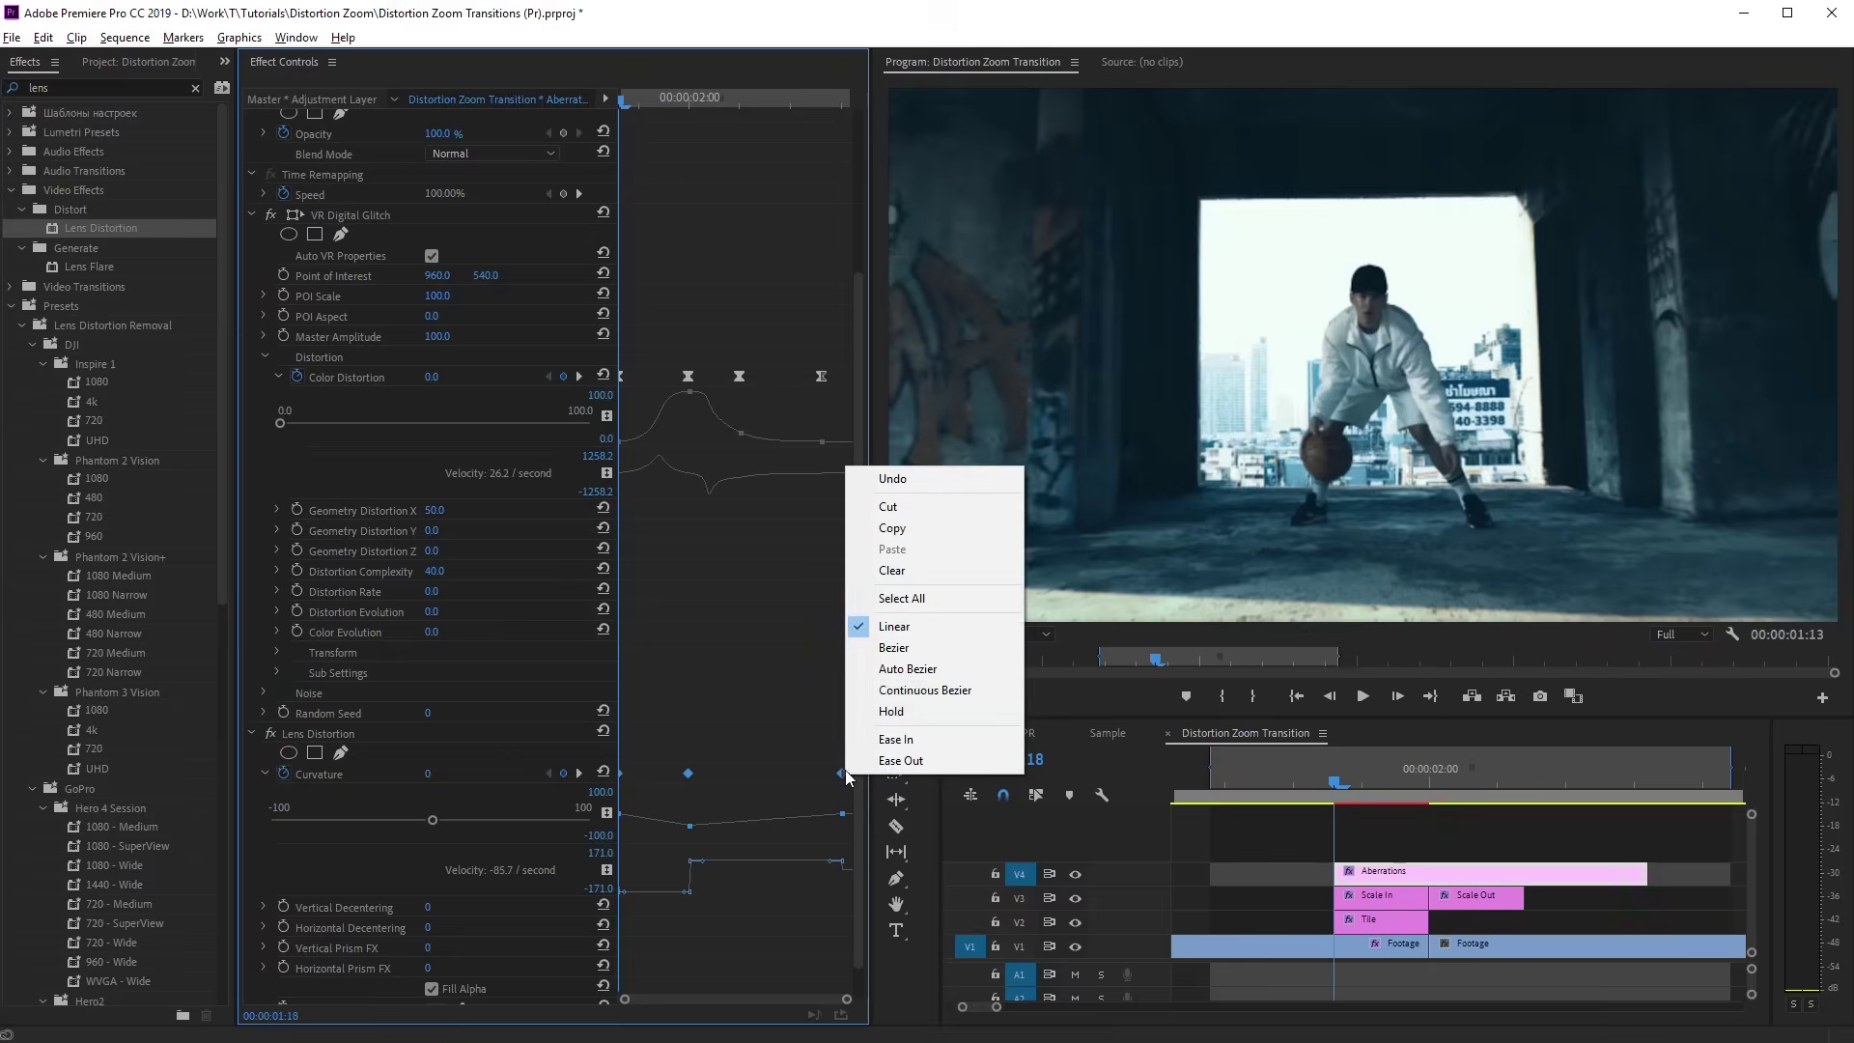
click(925, 691)
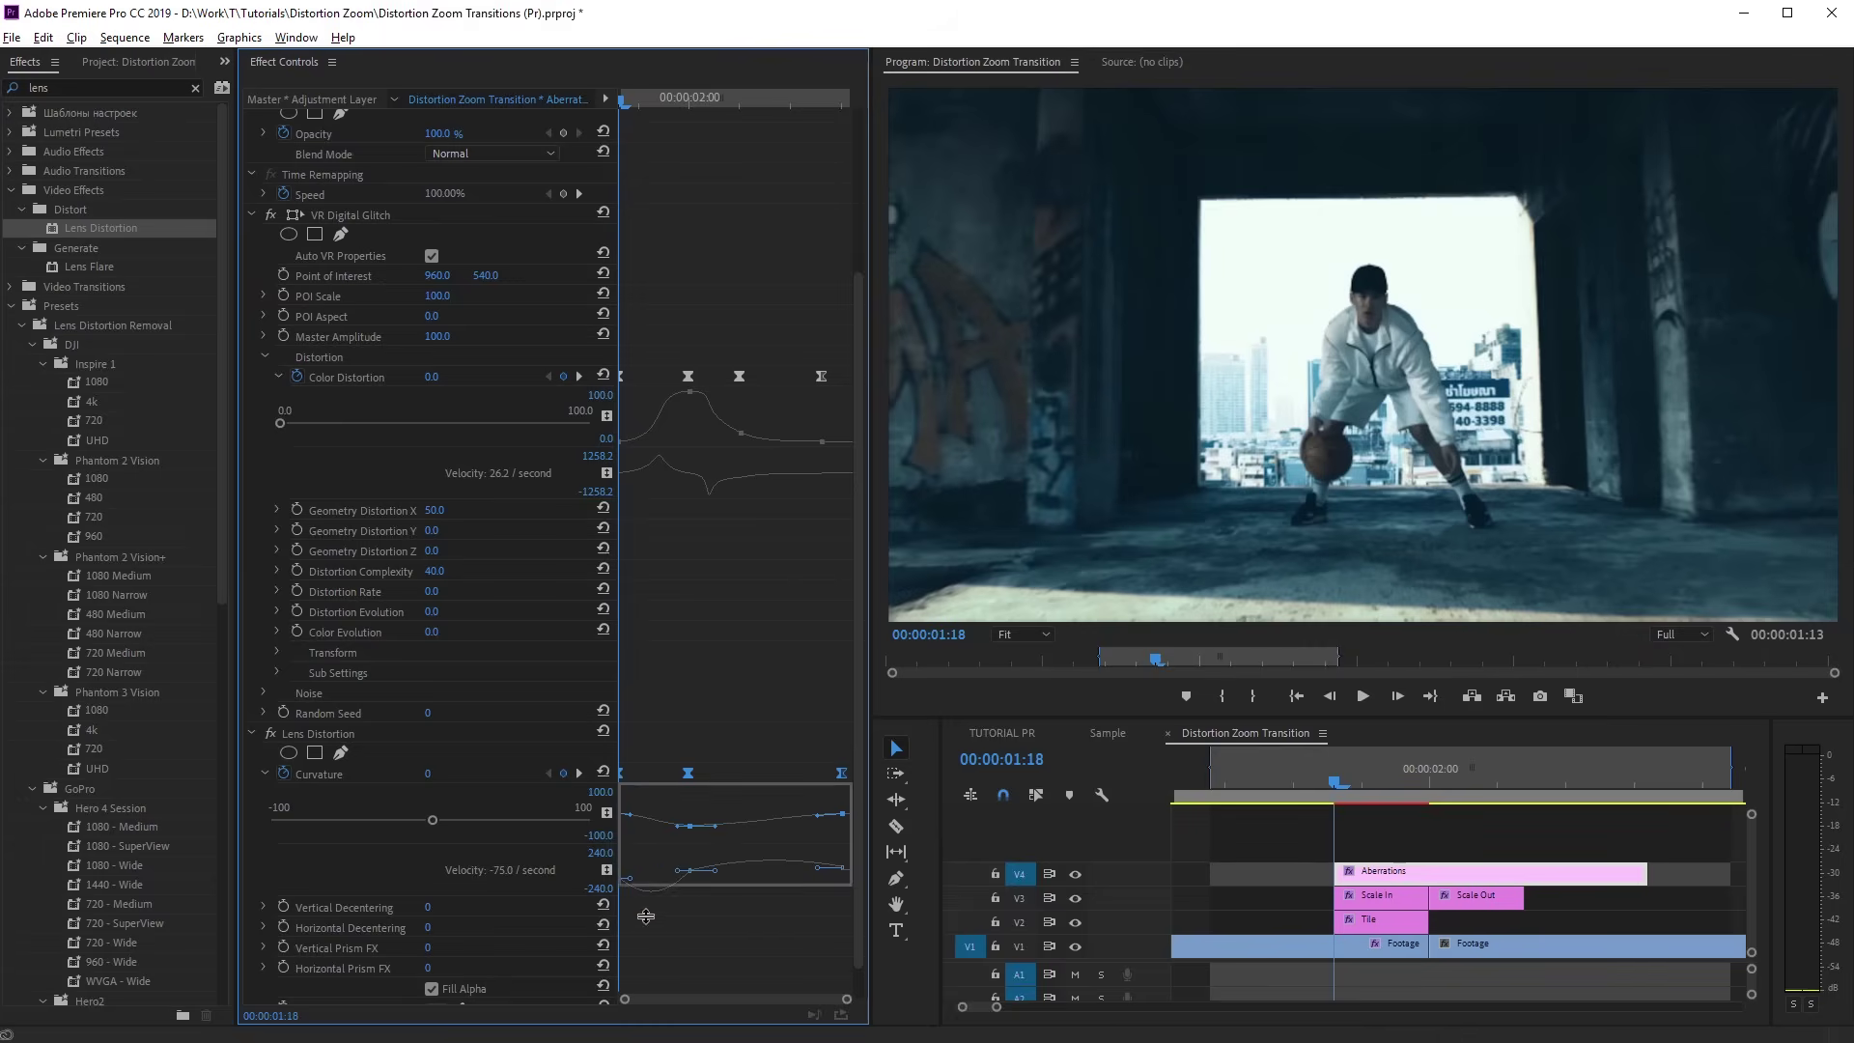
drag(655, 845, 640, 958)
scroll(701, 852, down, 2)
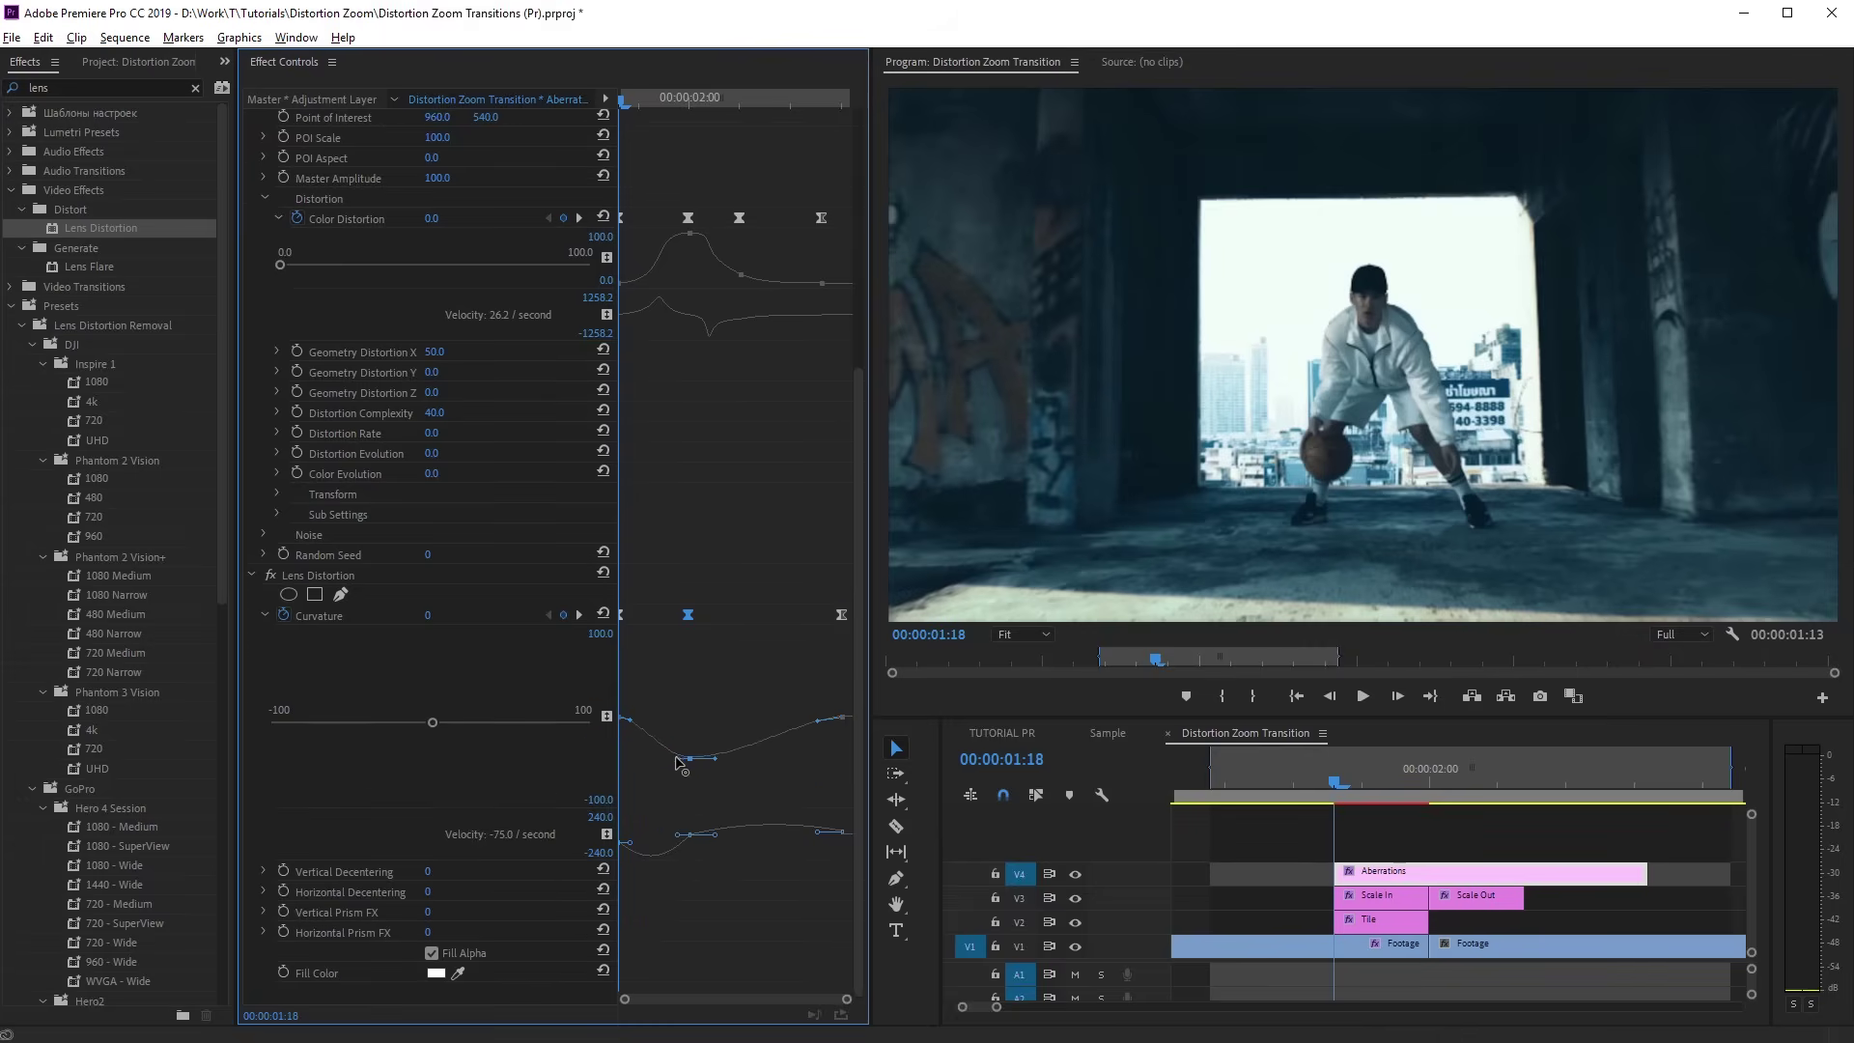
key(Right)
mouse_move(1340, 784)
mouse_down()
mouse_move(1593, 789)
mouse_move(1361, 789)
mouse_up()
Flatten the Scale In curve's opening at 300, then play and stop the transition
click(1403, 905)
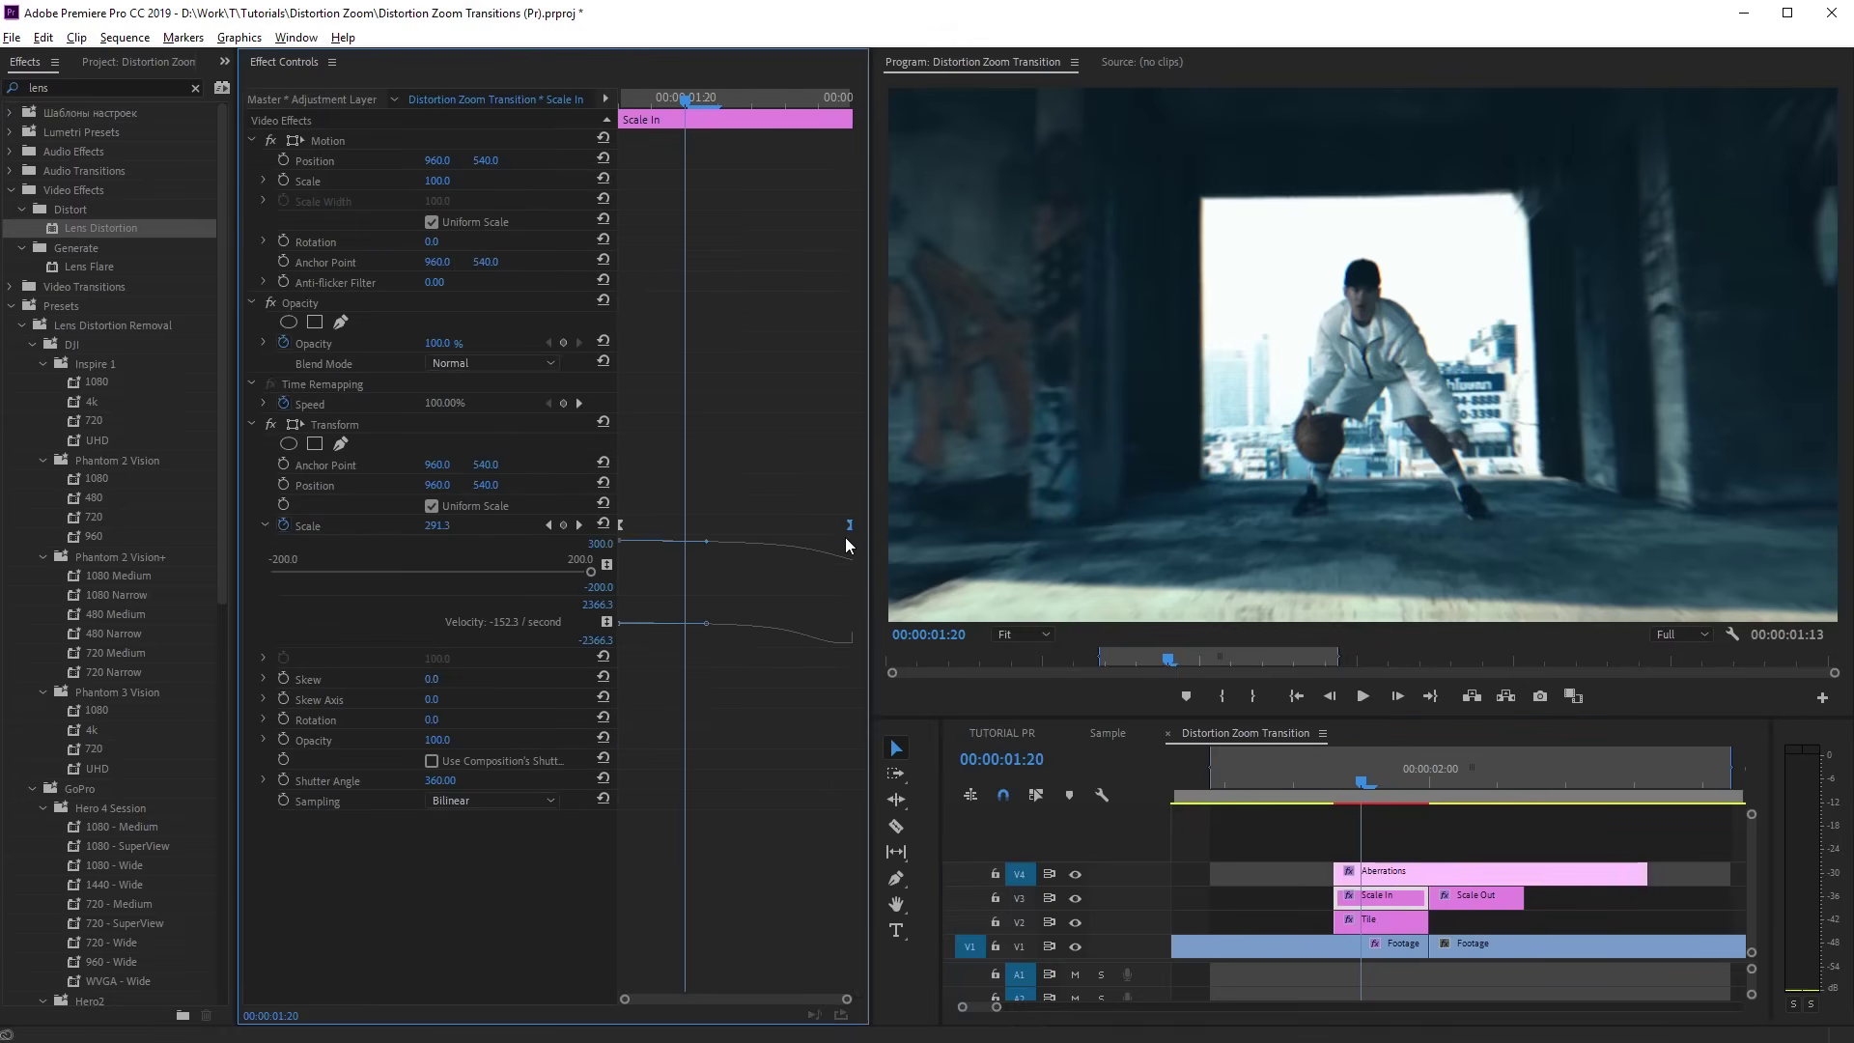
drag(792, 576, 791, 715)
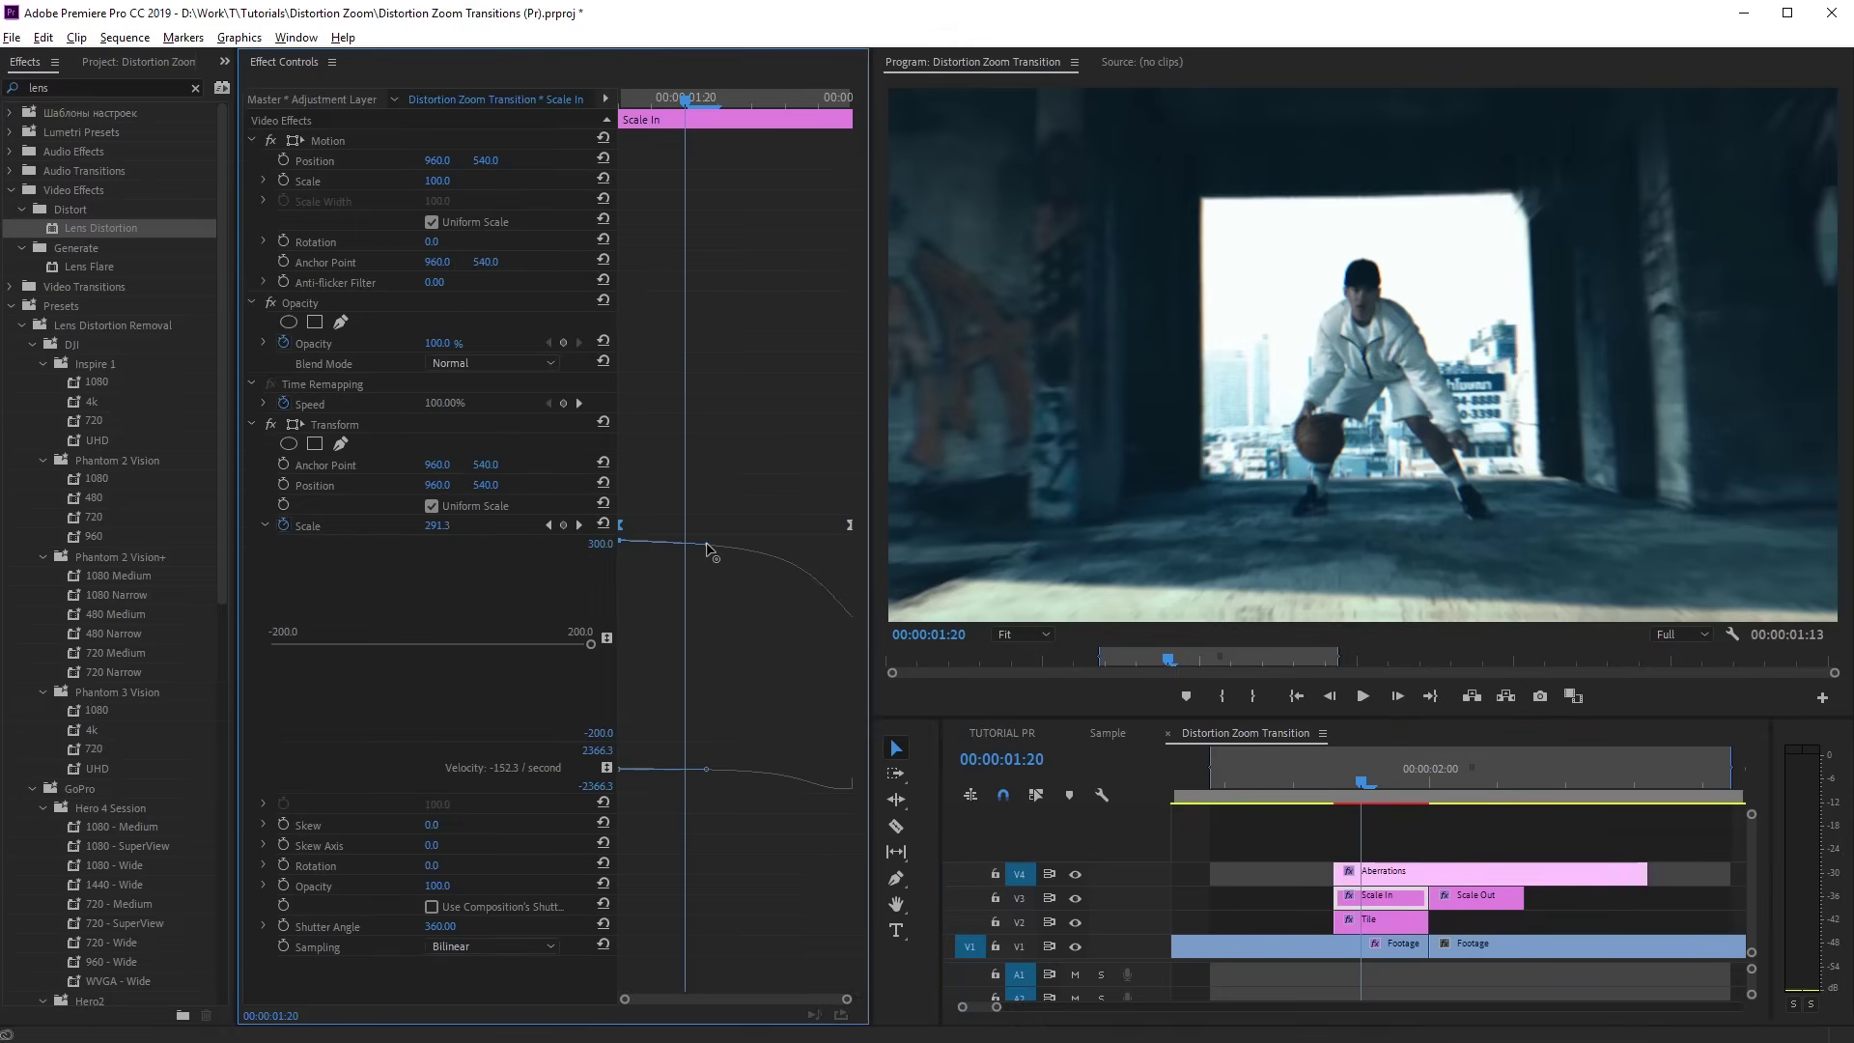
drag(695, 552, 677, 547)
click(1324, 783)
key(space)
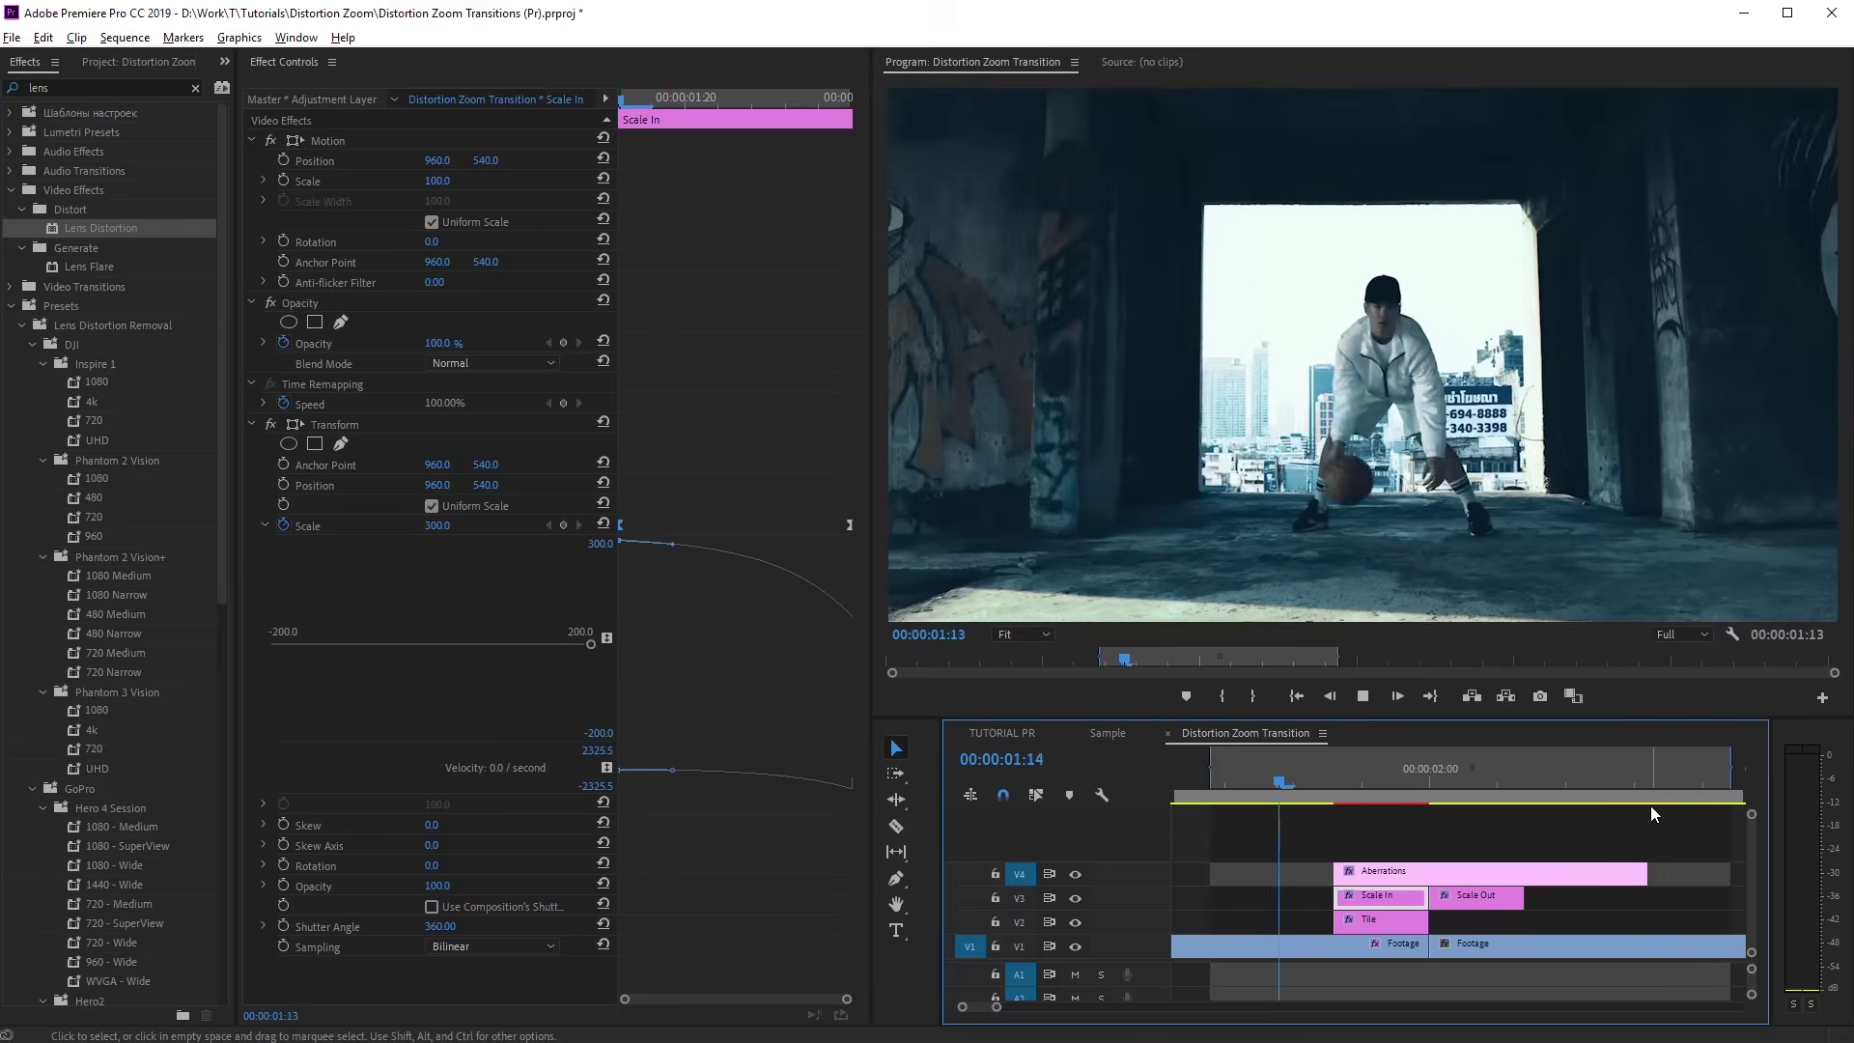
key(space)
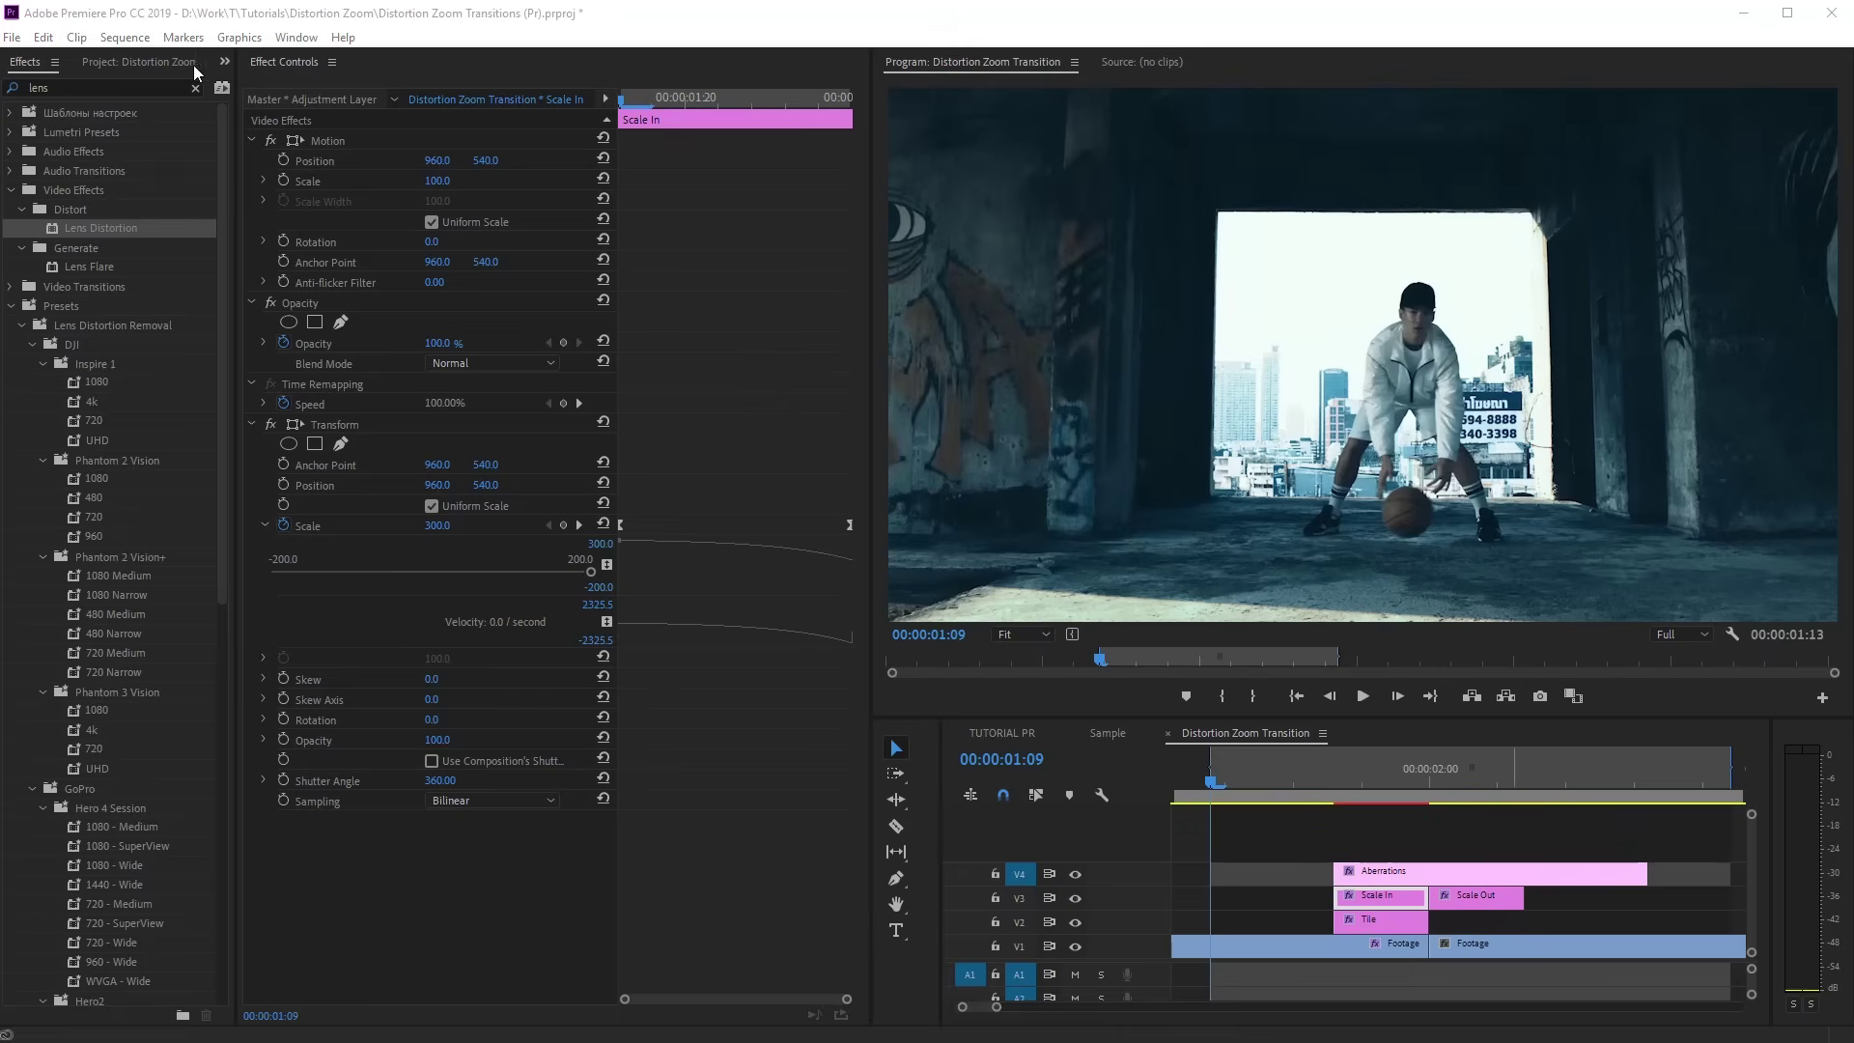
Place the Distortion_Zoom_Whoosh sound on A1 under the transition and listen to it
click(145, 62)
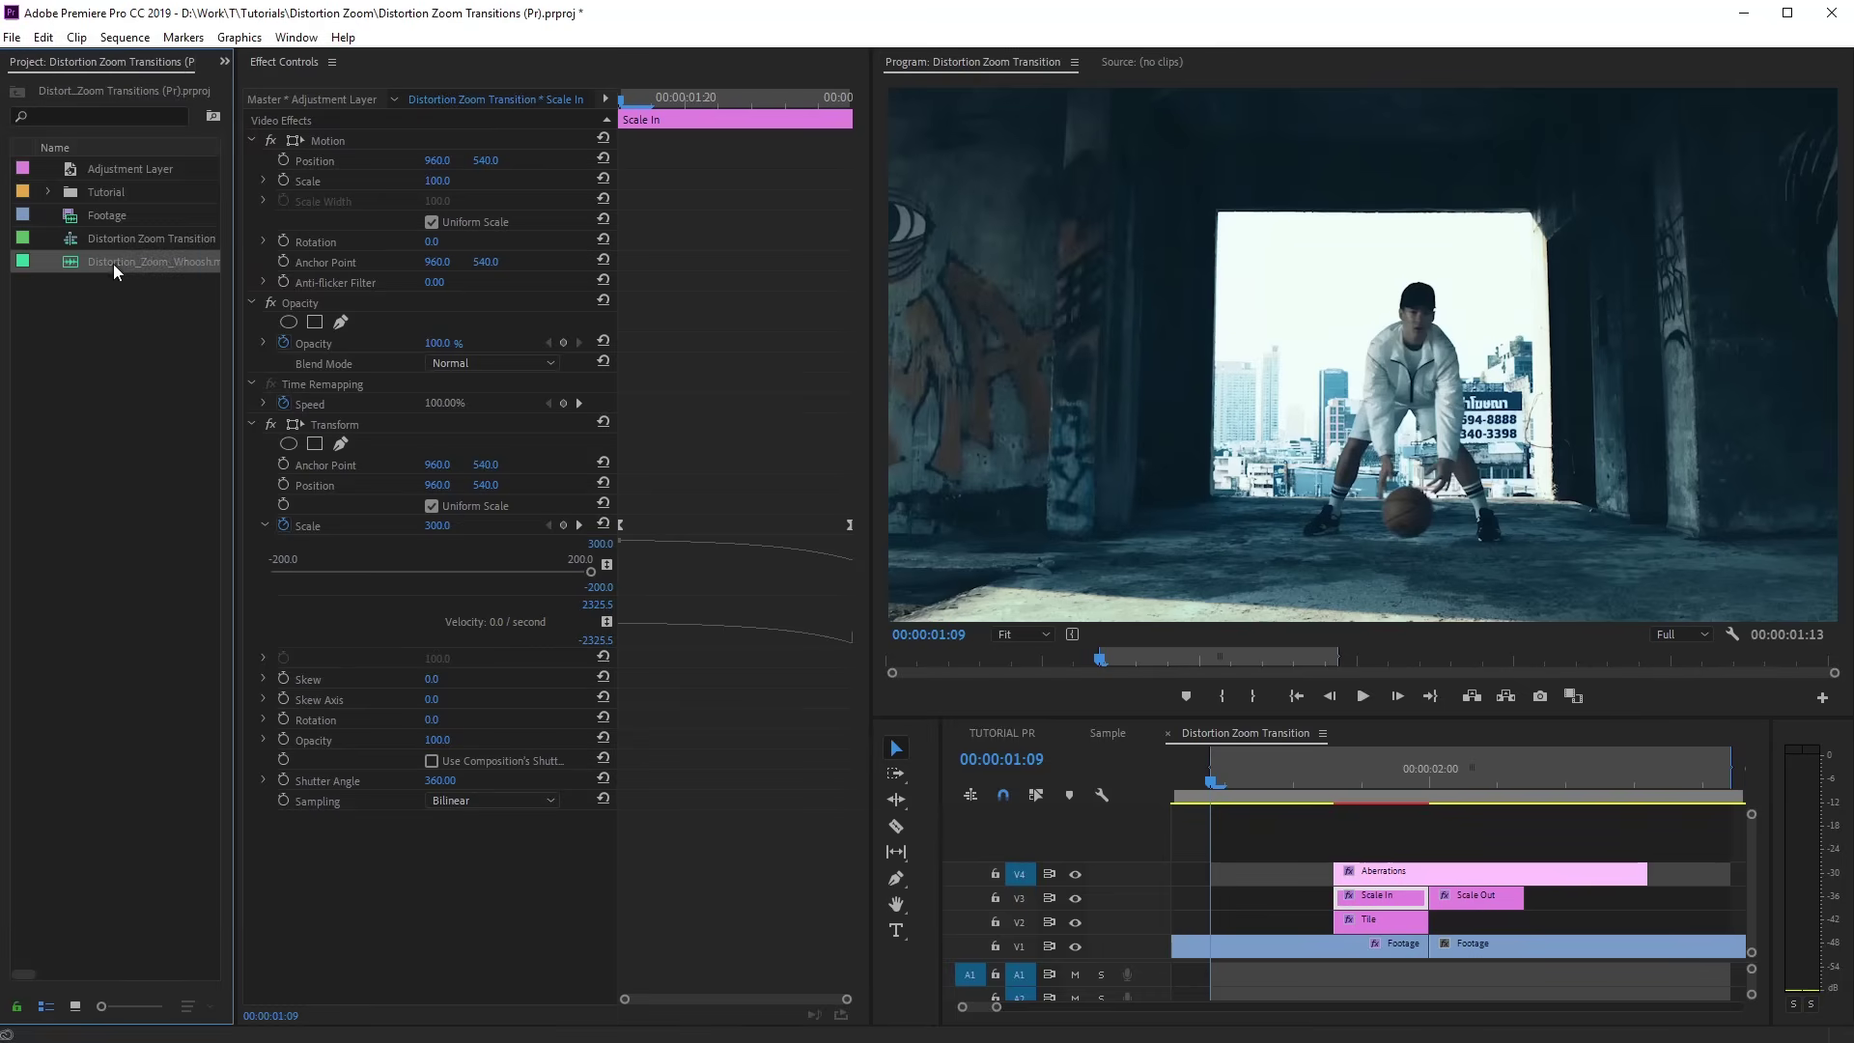
drag(113, 263, 1312, 977)
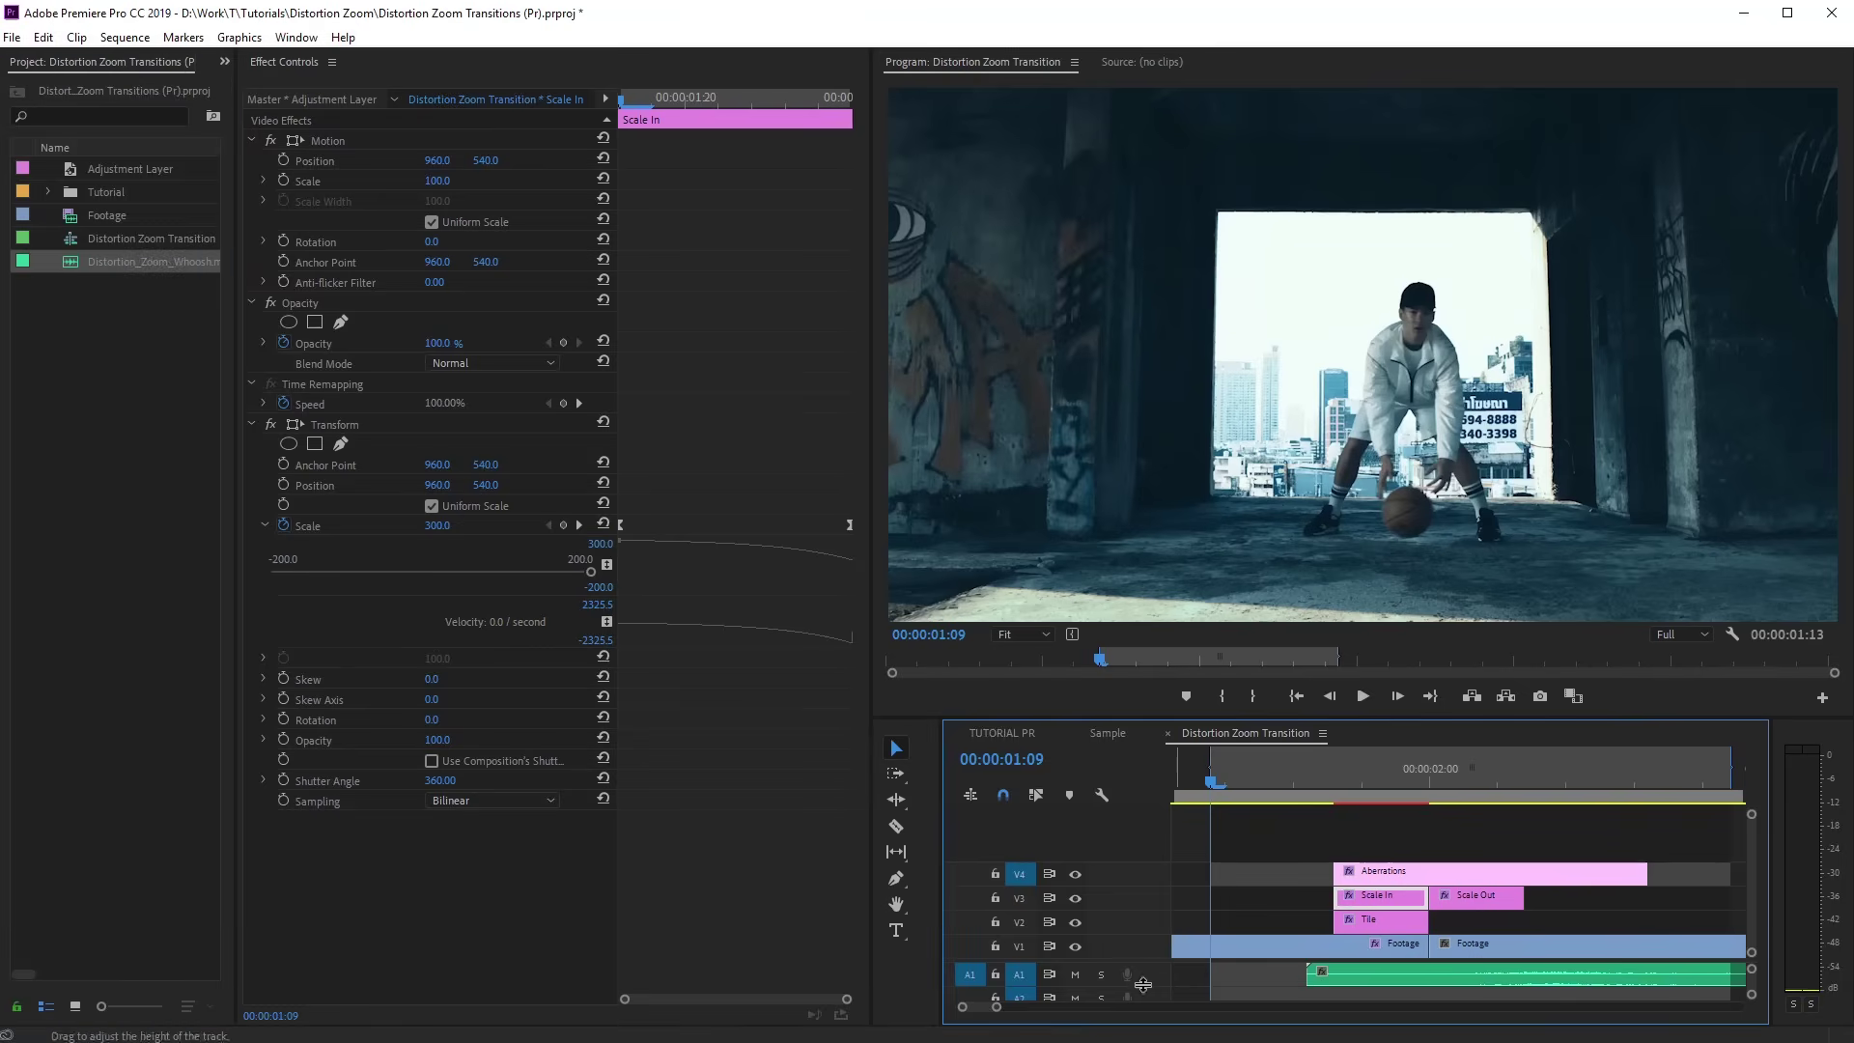
drag(1151, 964, 1139, 909)
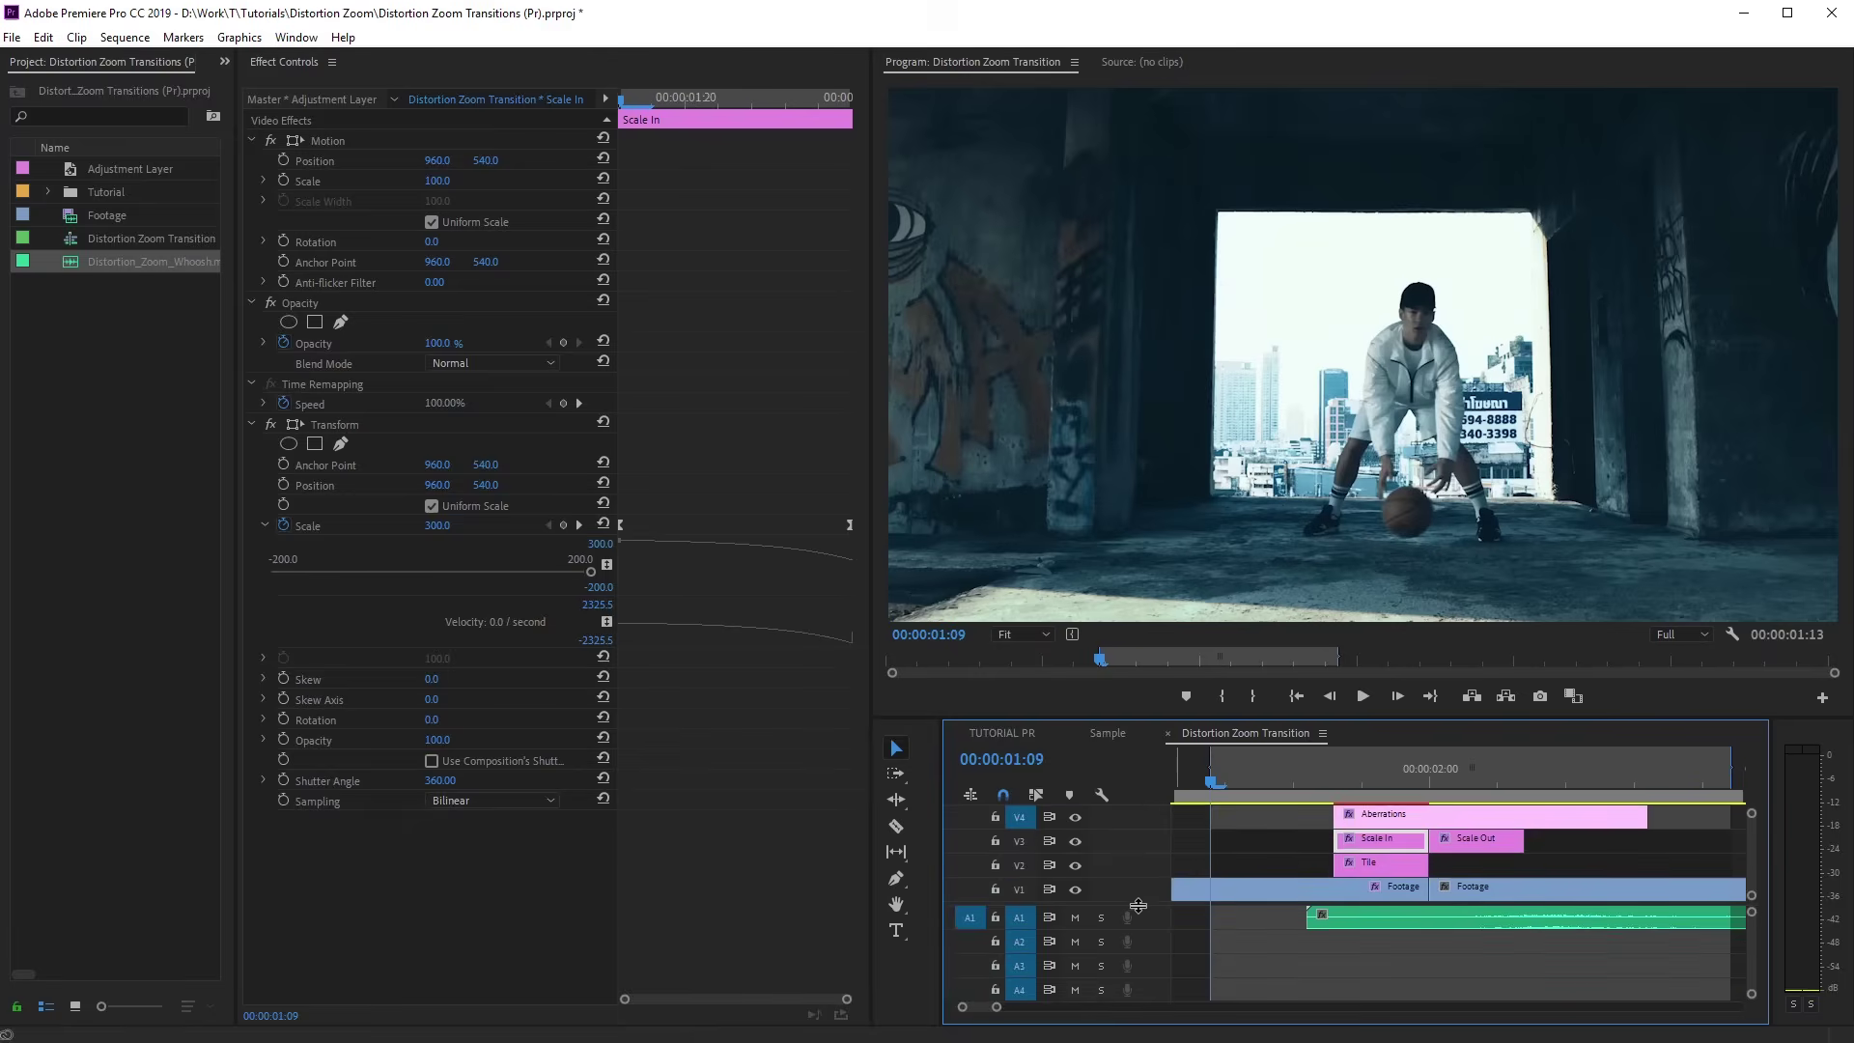
double_click(1156, 921)
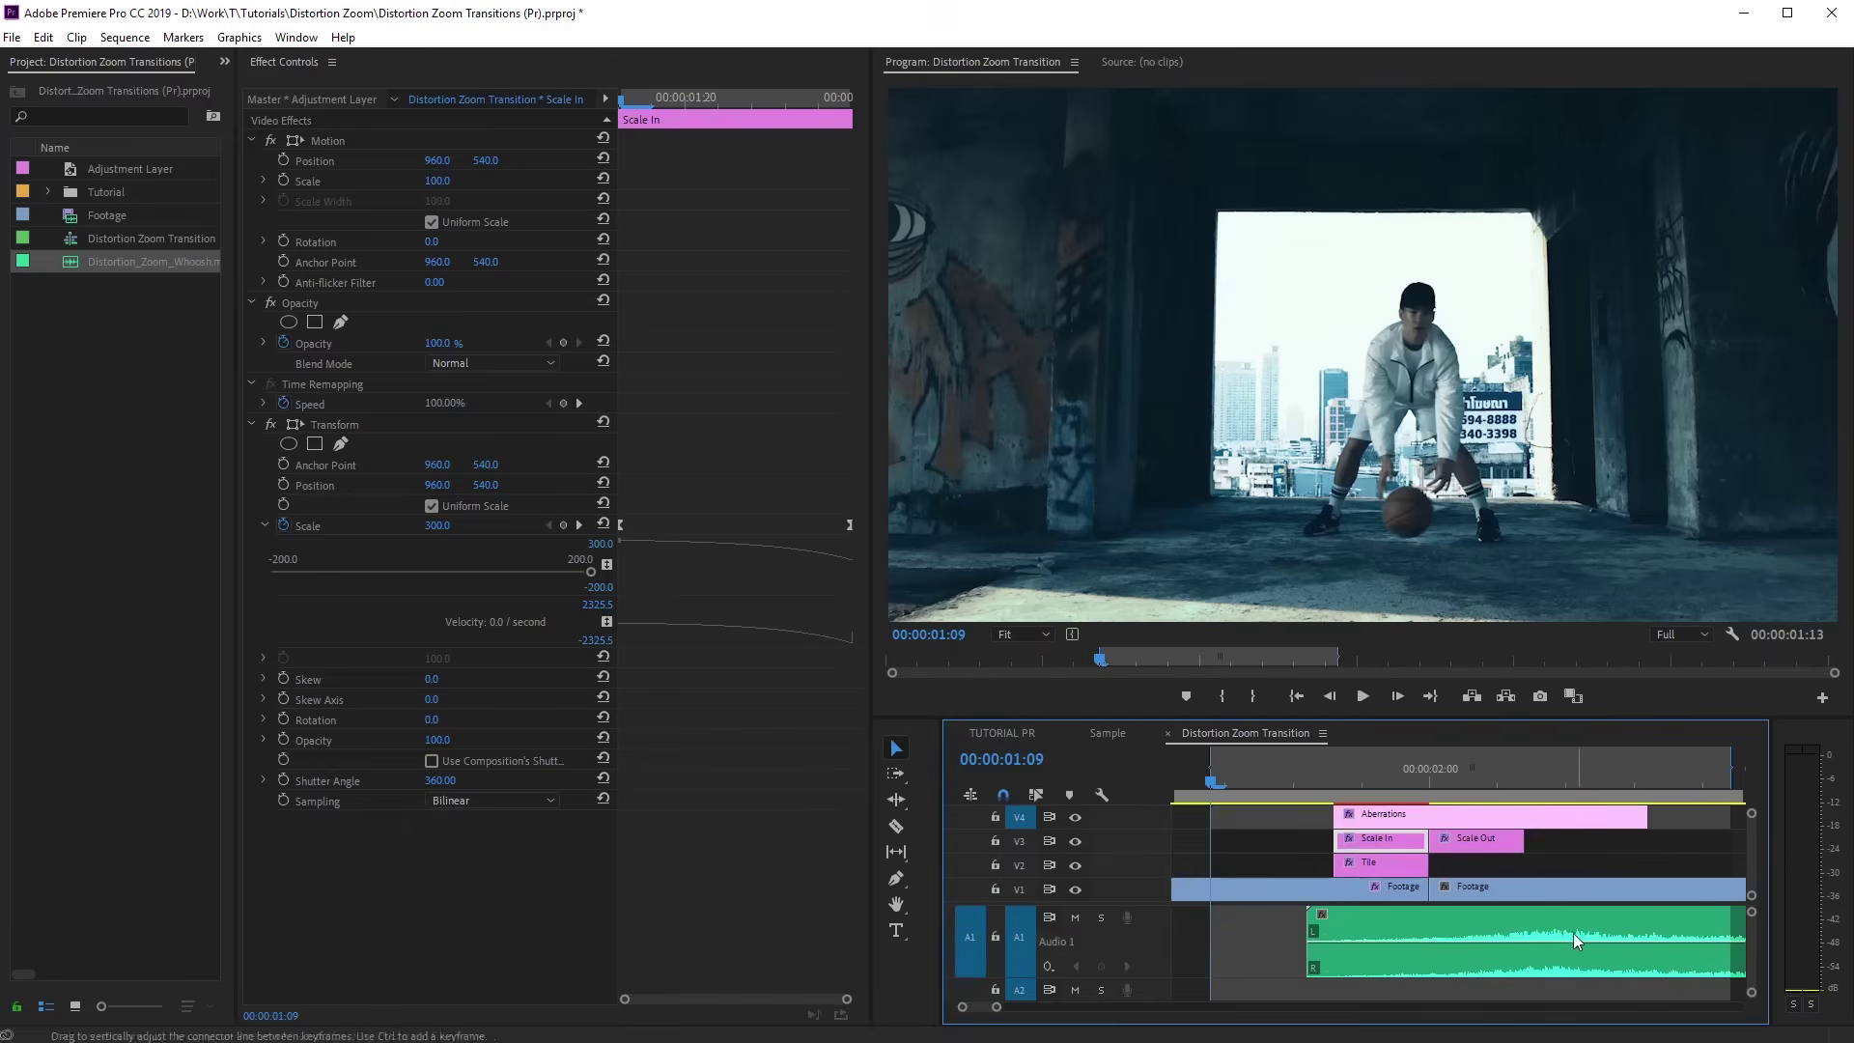
drag(1574, 933, 1490, 926)
key(minus)
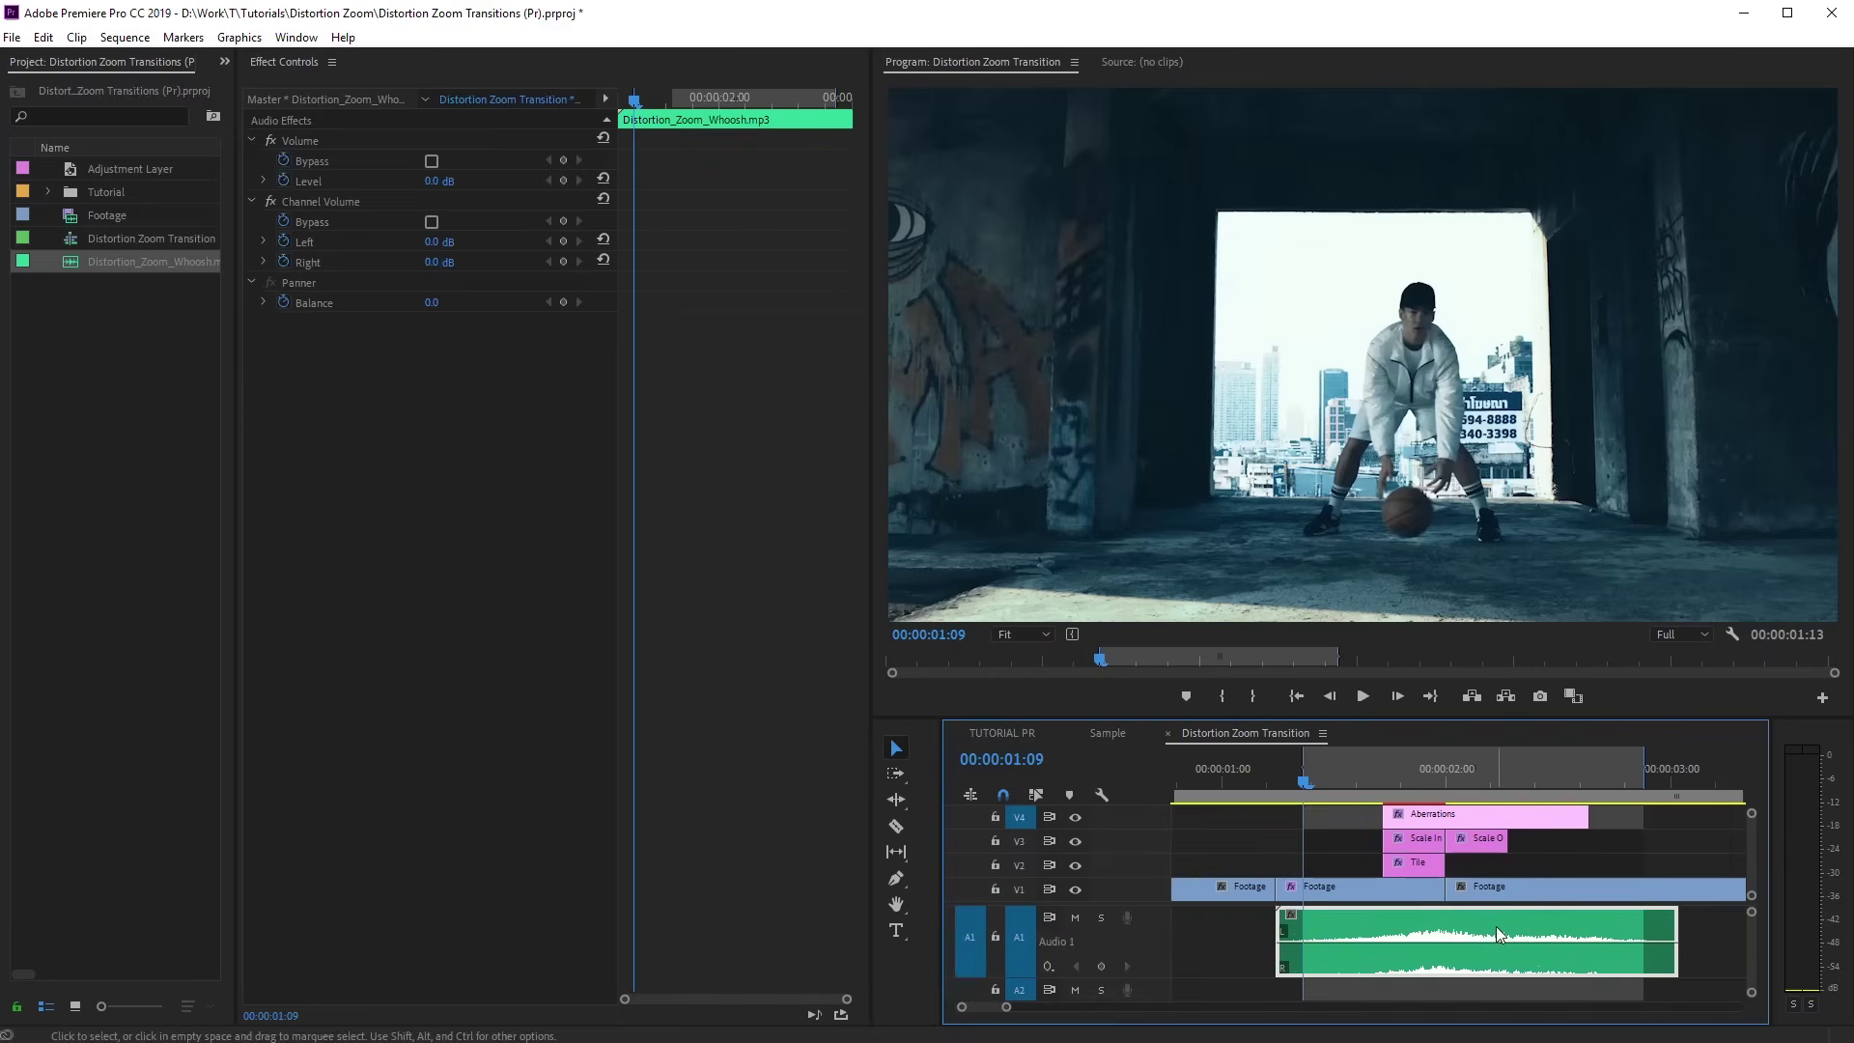
key(space)
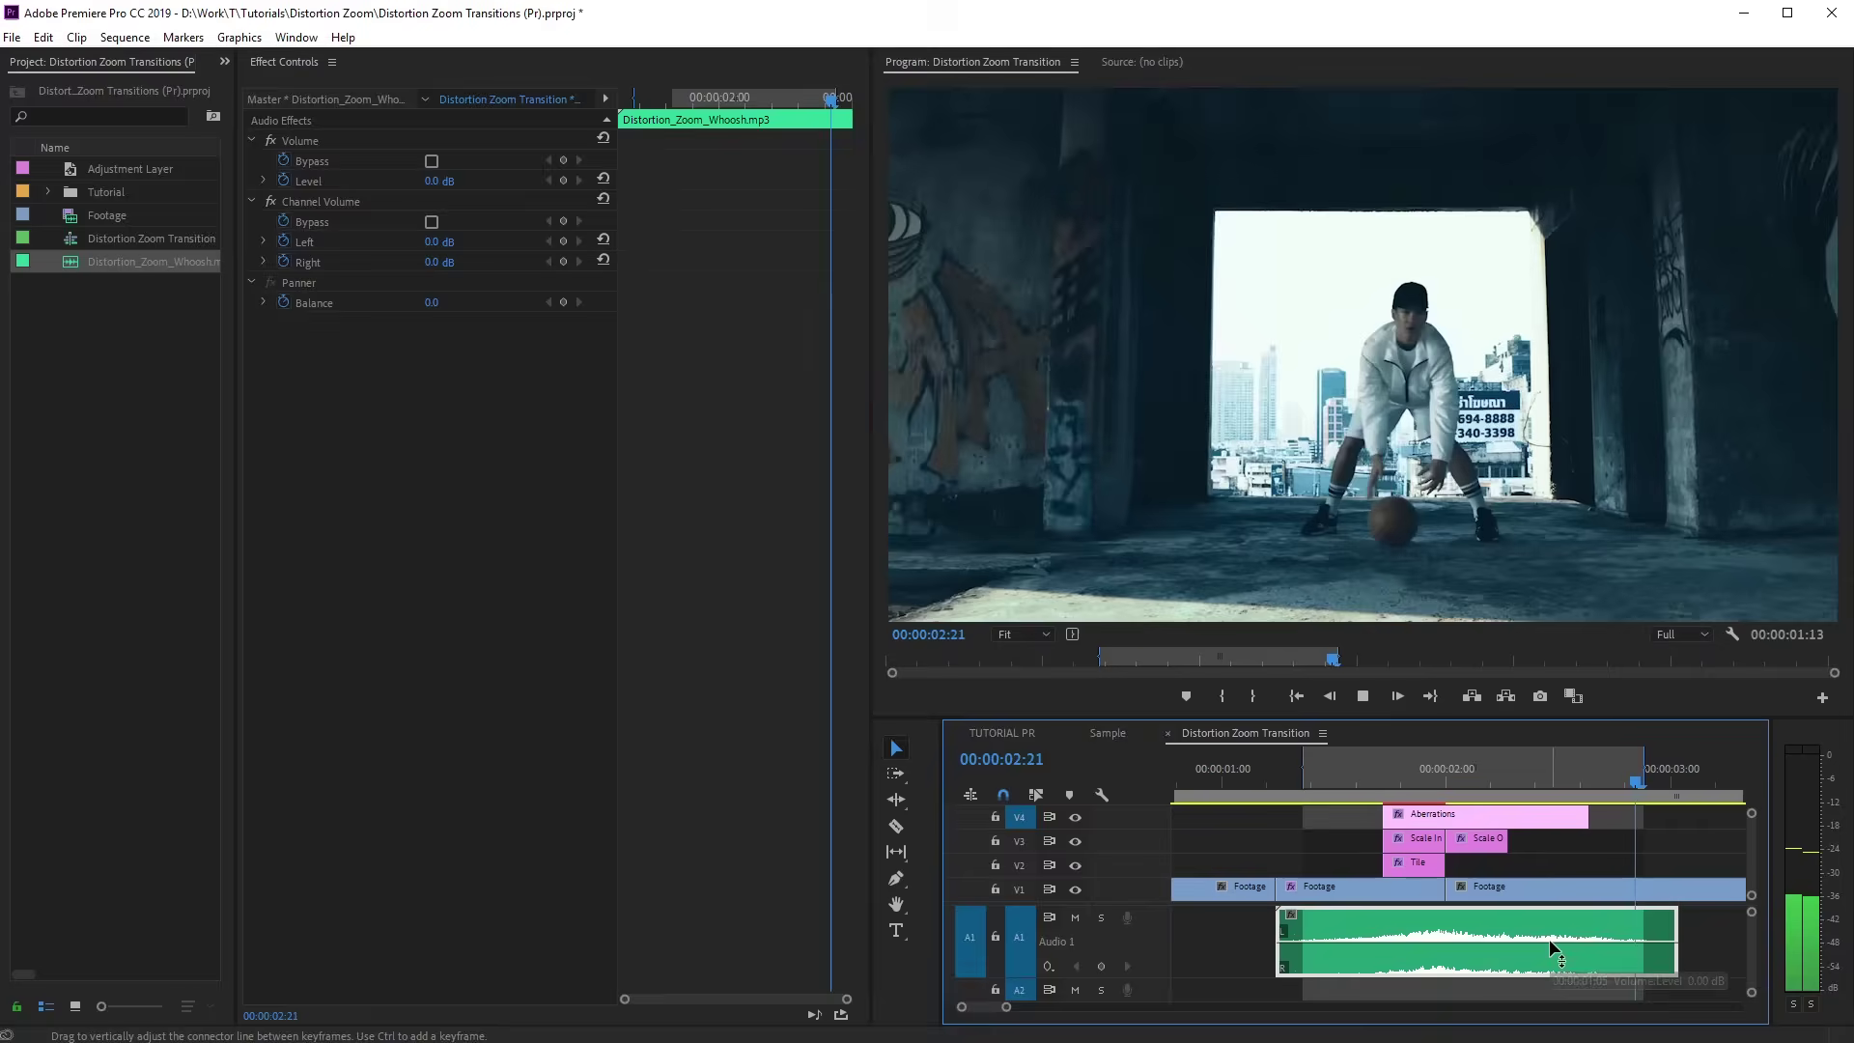
key(space)
Speed the whoosh to 170%, realign it with the transition, and play it back
right_click(1489, 929)
click(1562, 697)
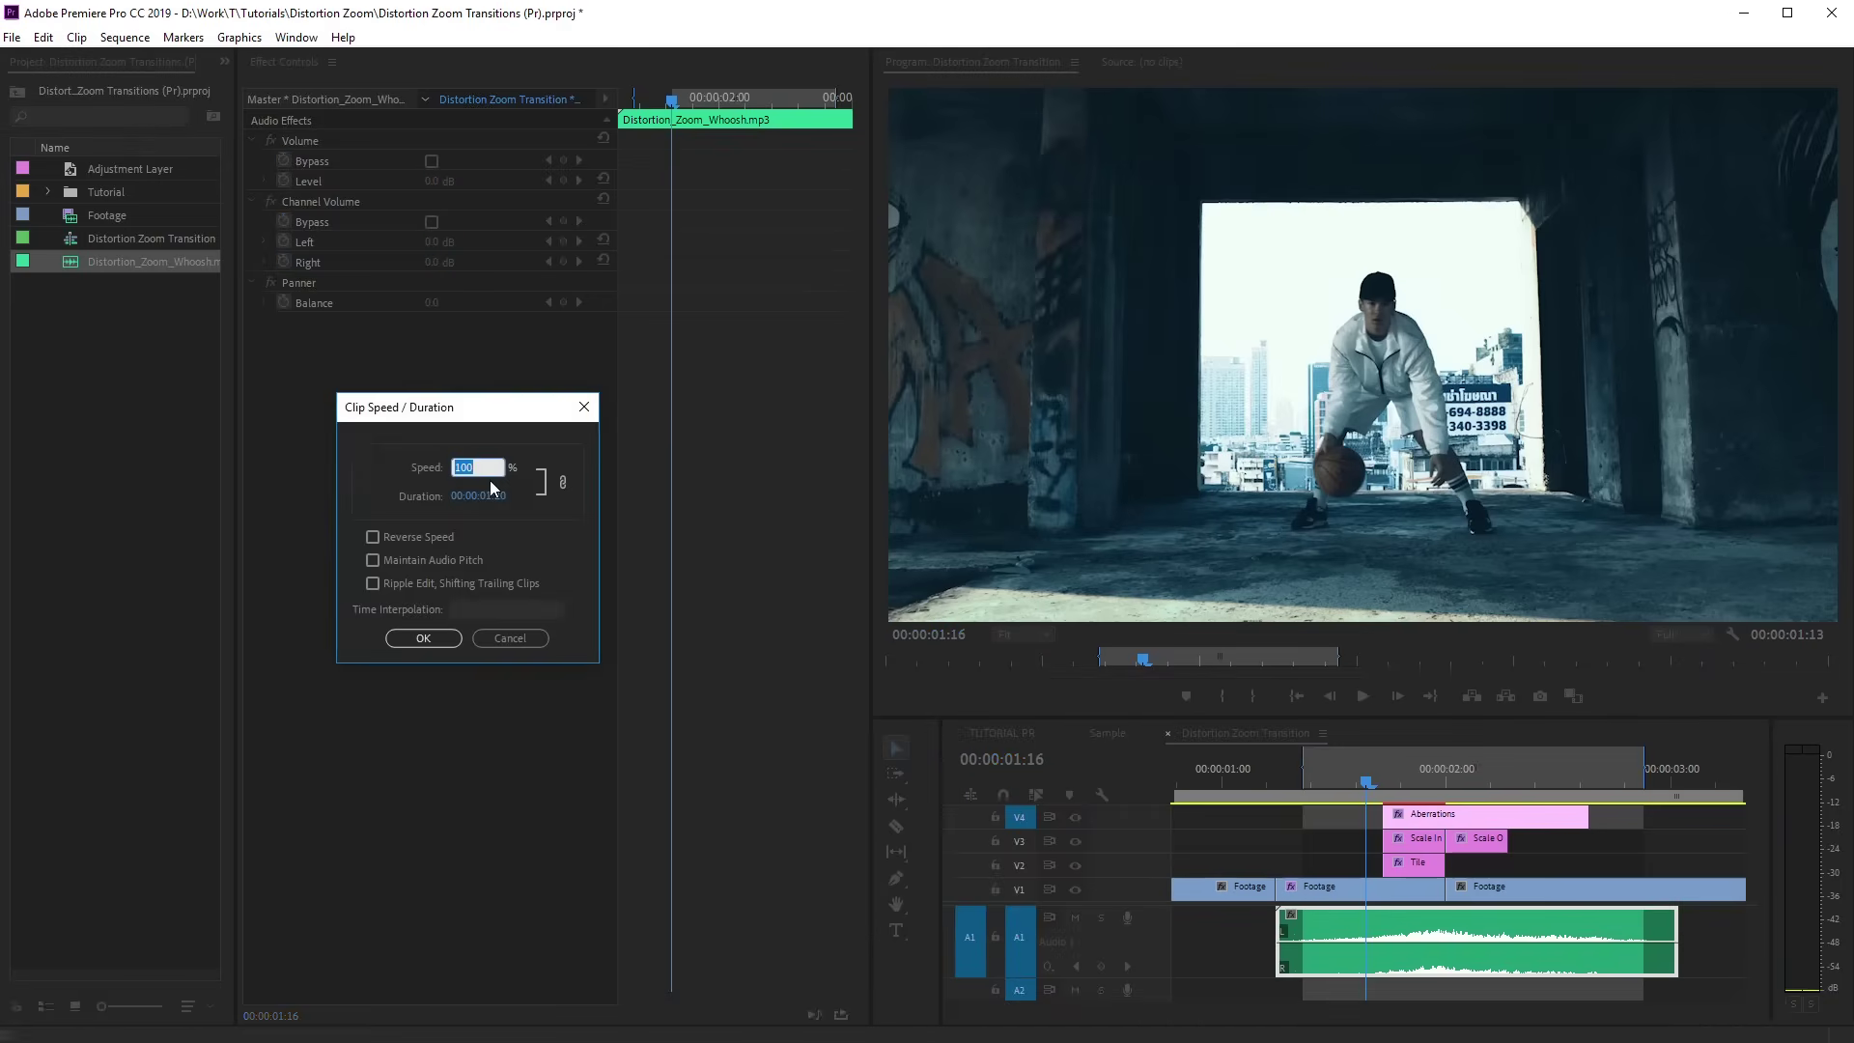
click(423, 638)
drag(1479, 943, 1556, 942)
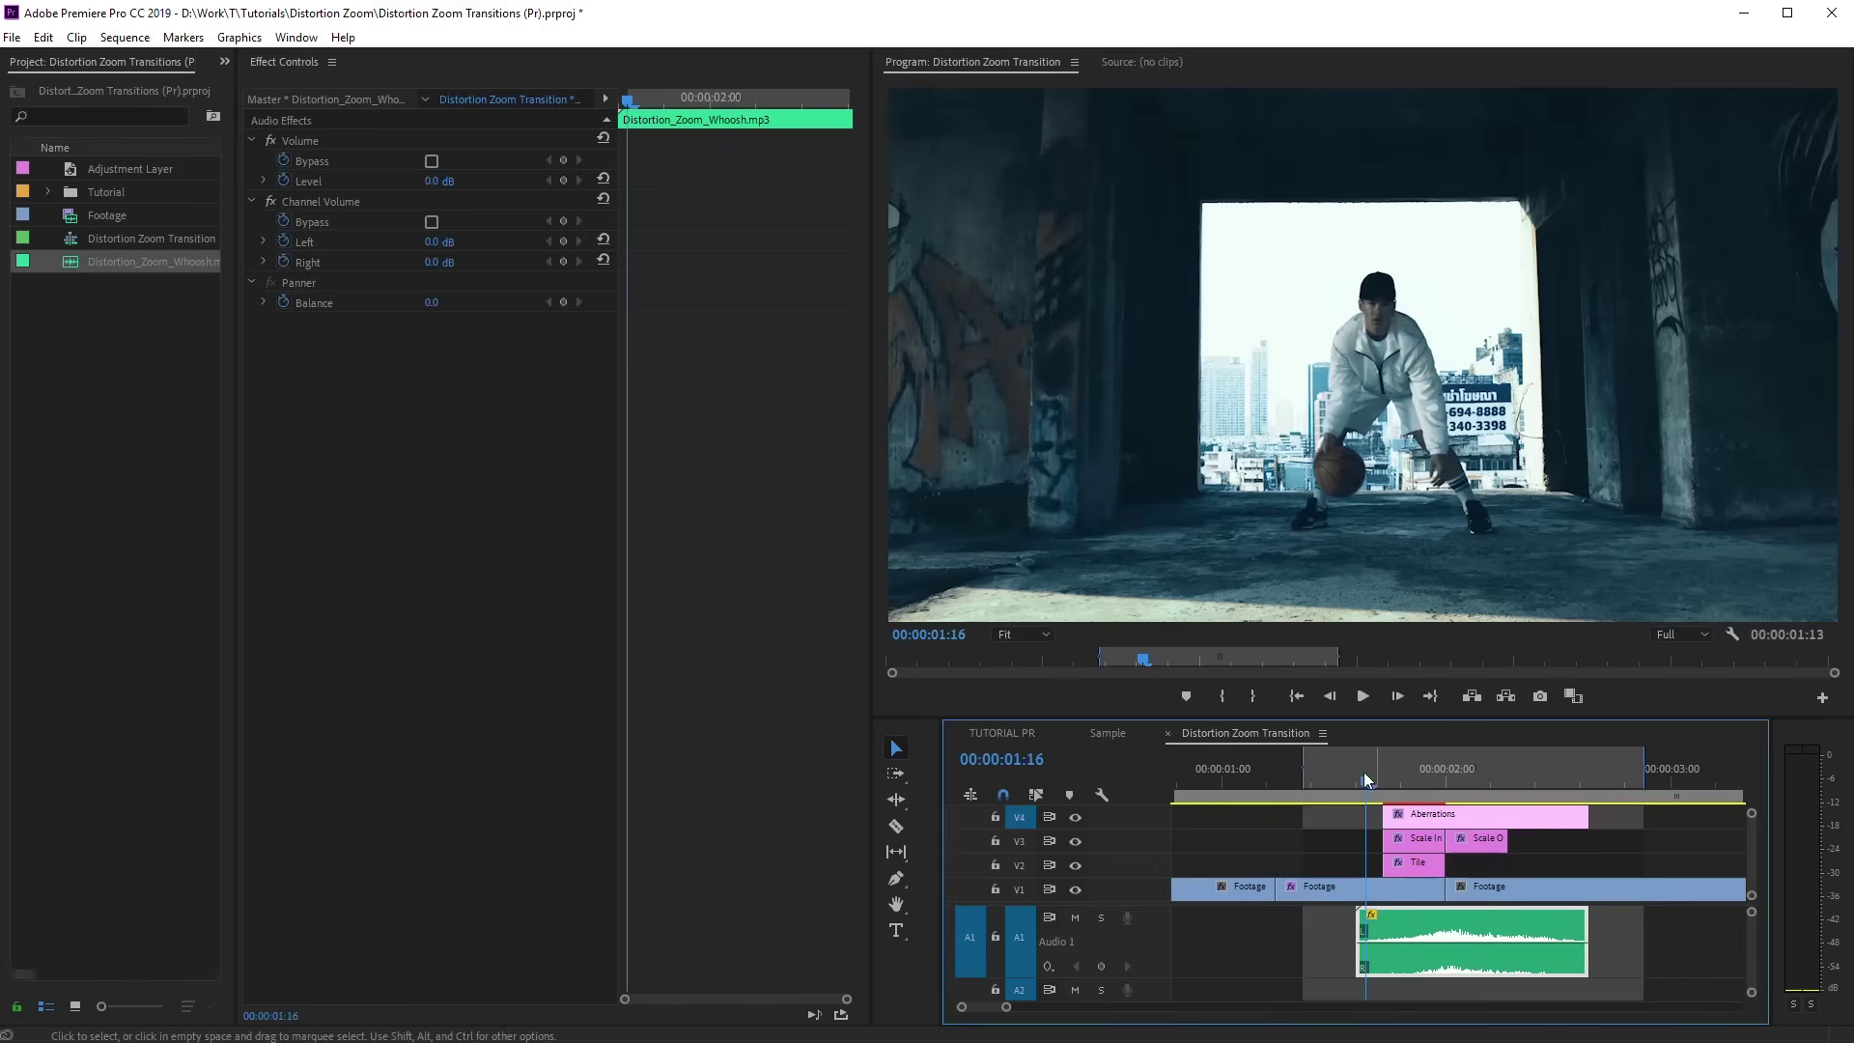
click(1363, 773)
key(space)
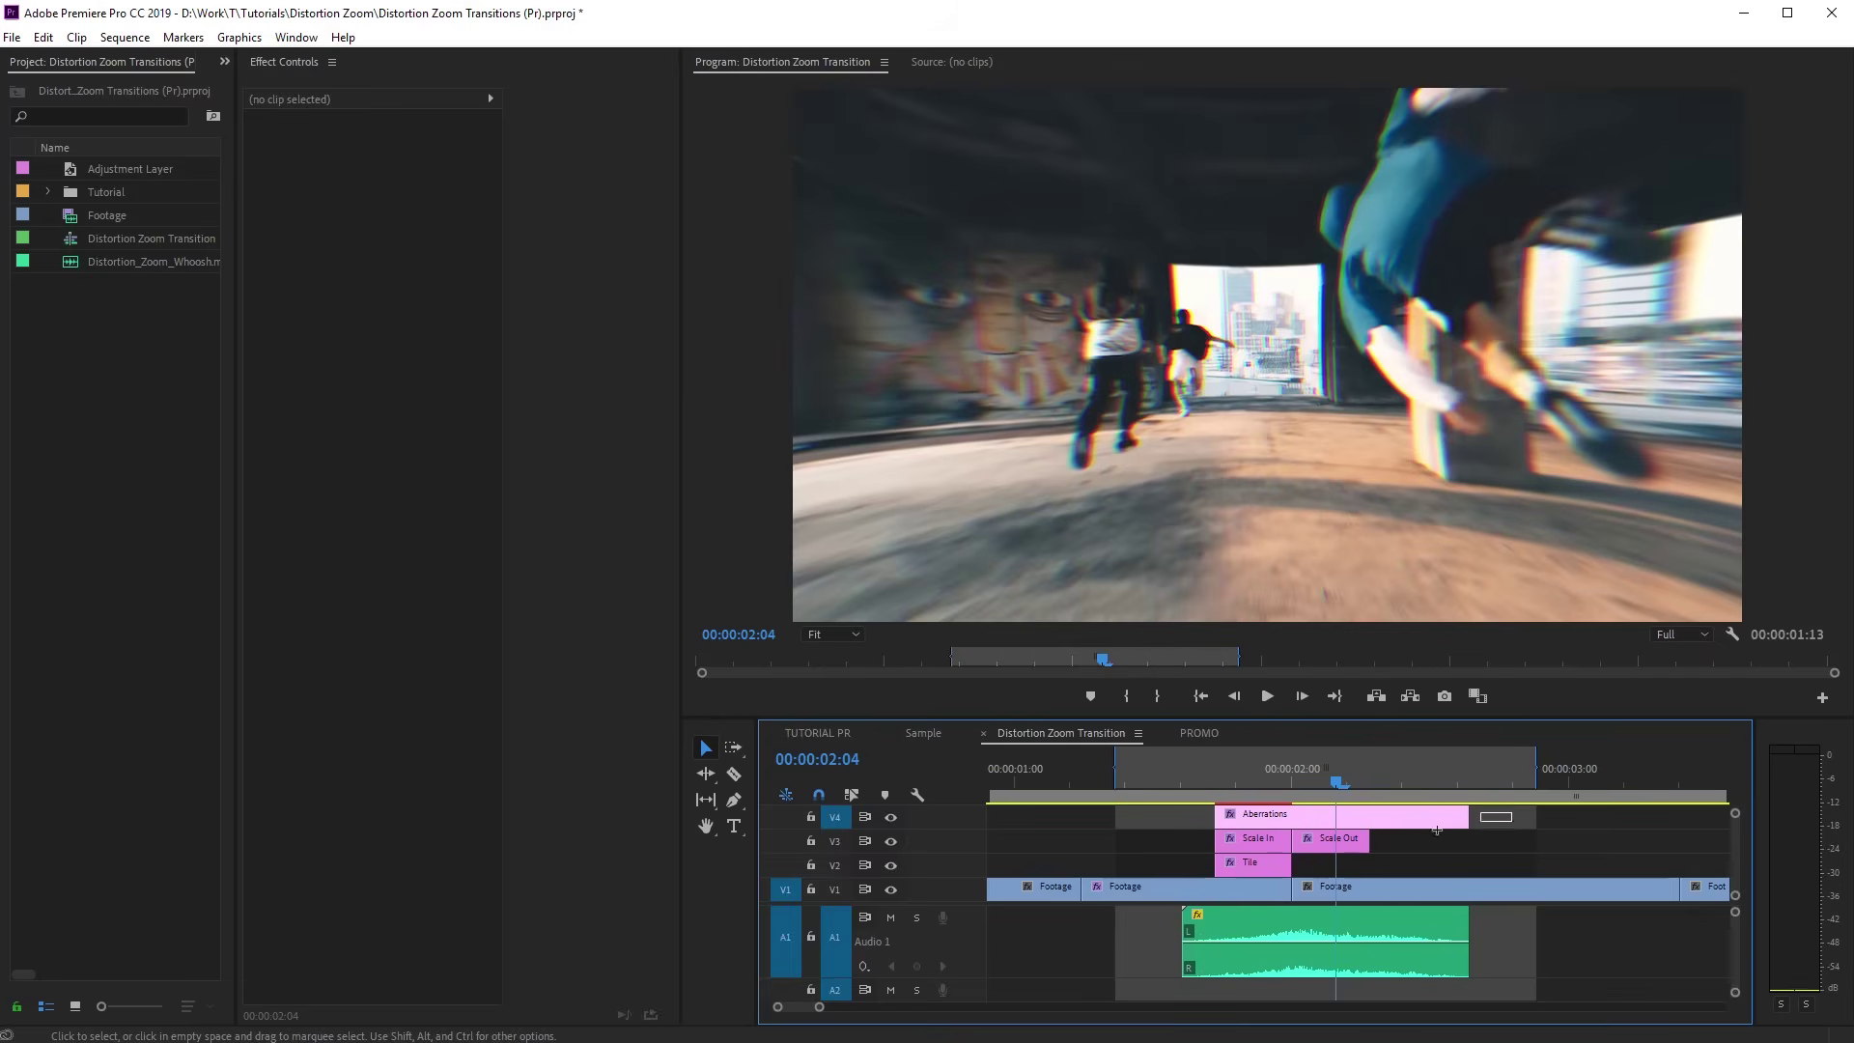
Select the stacked adjustment clips over the cut together with the whoosh audio
drag(1390, 869, 1231, 833)
shift+click(1253, 921)
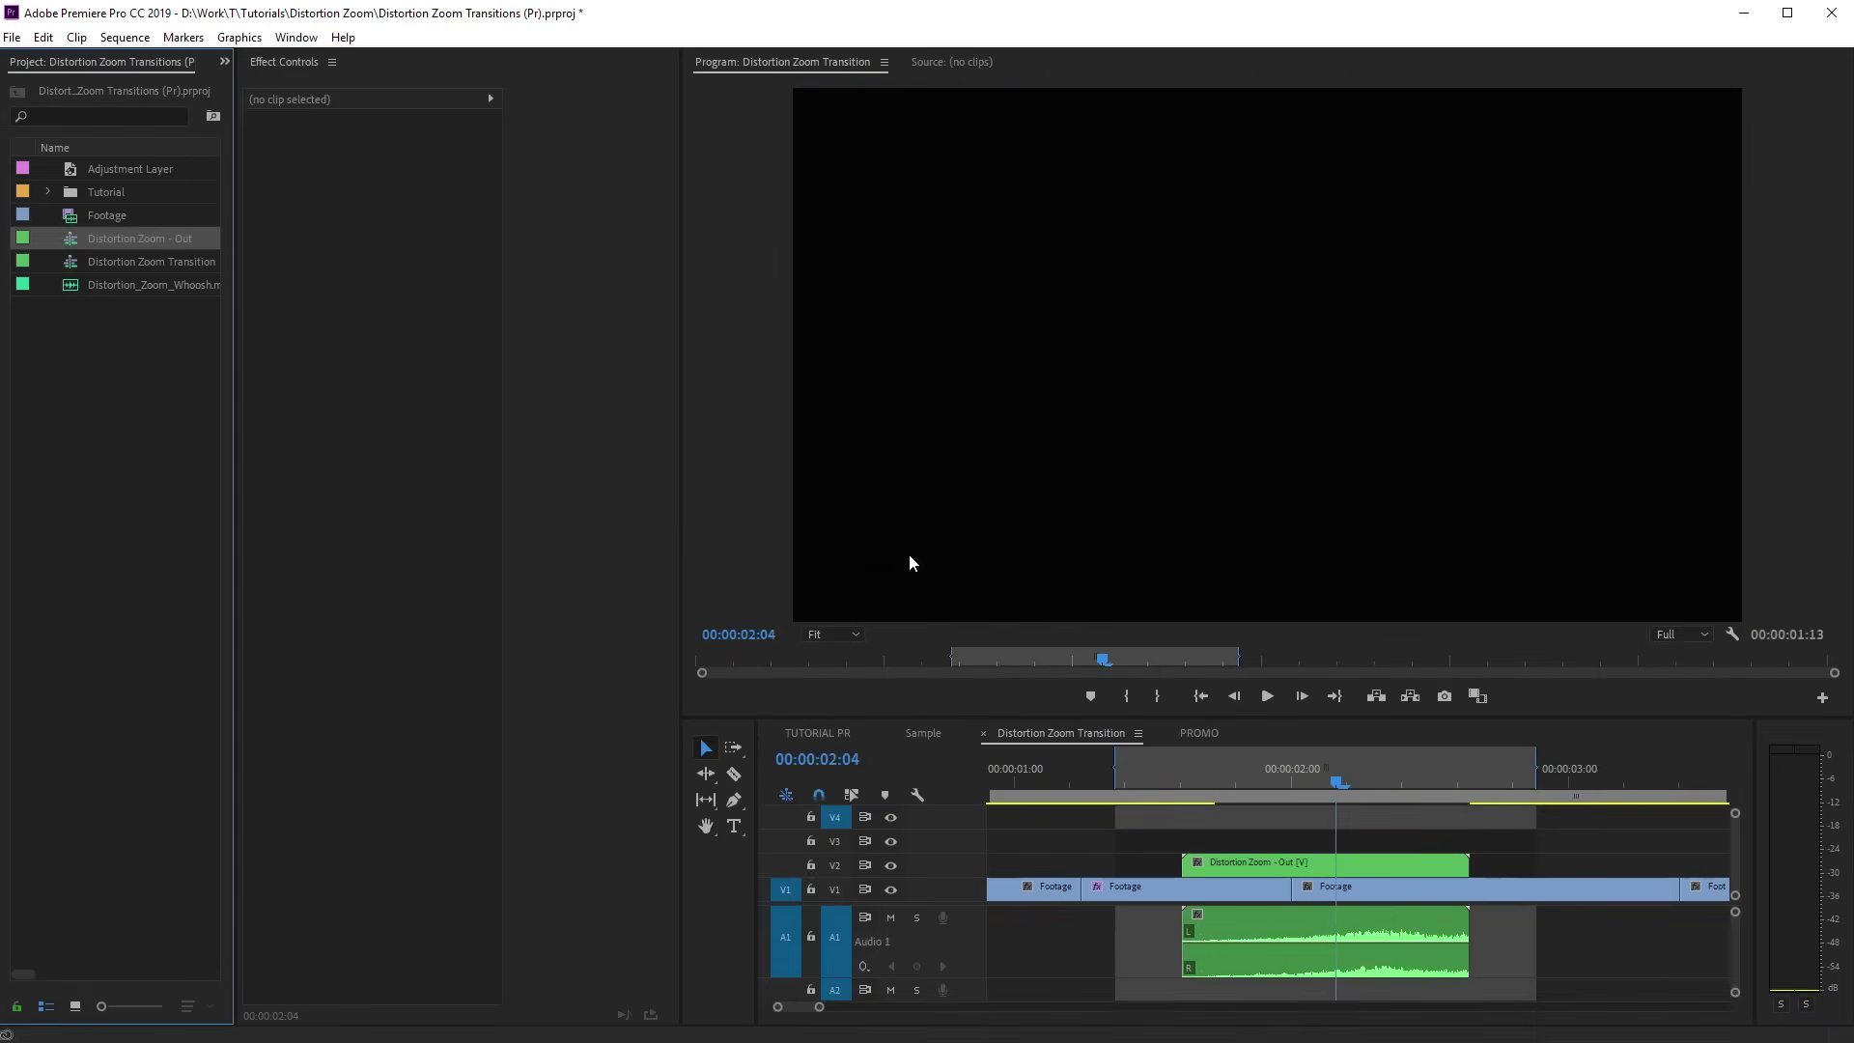
Confirm the Distortion Zoom - Out nest and add its clips un-nested to PROMO
click(1199, 732)
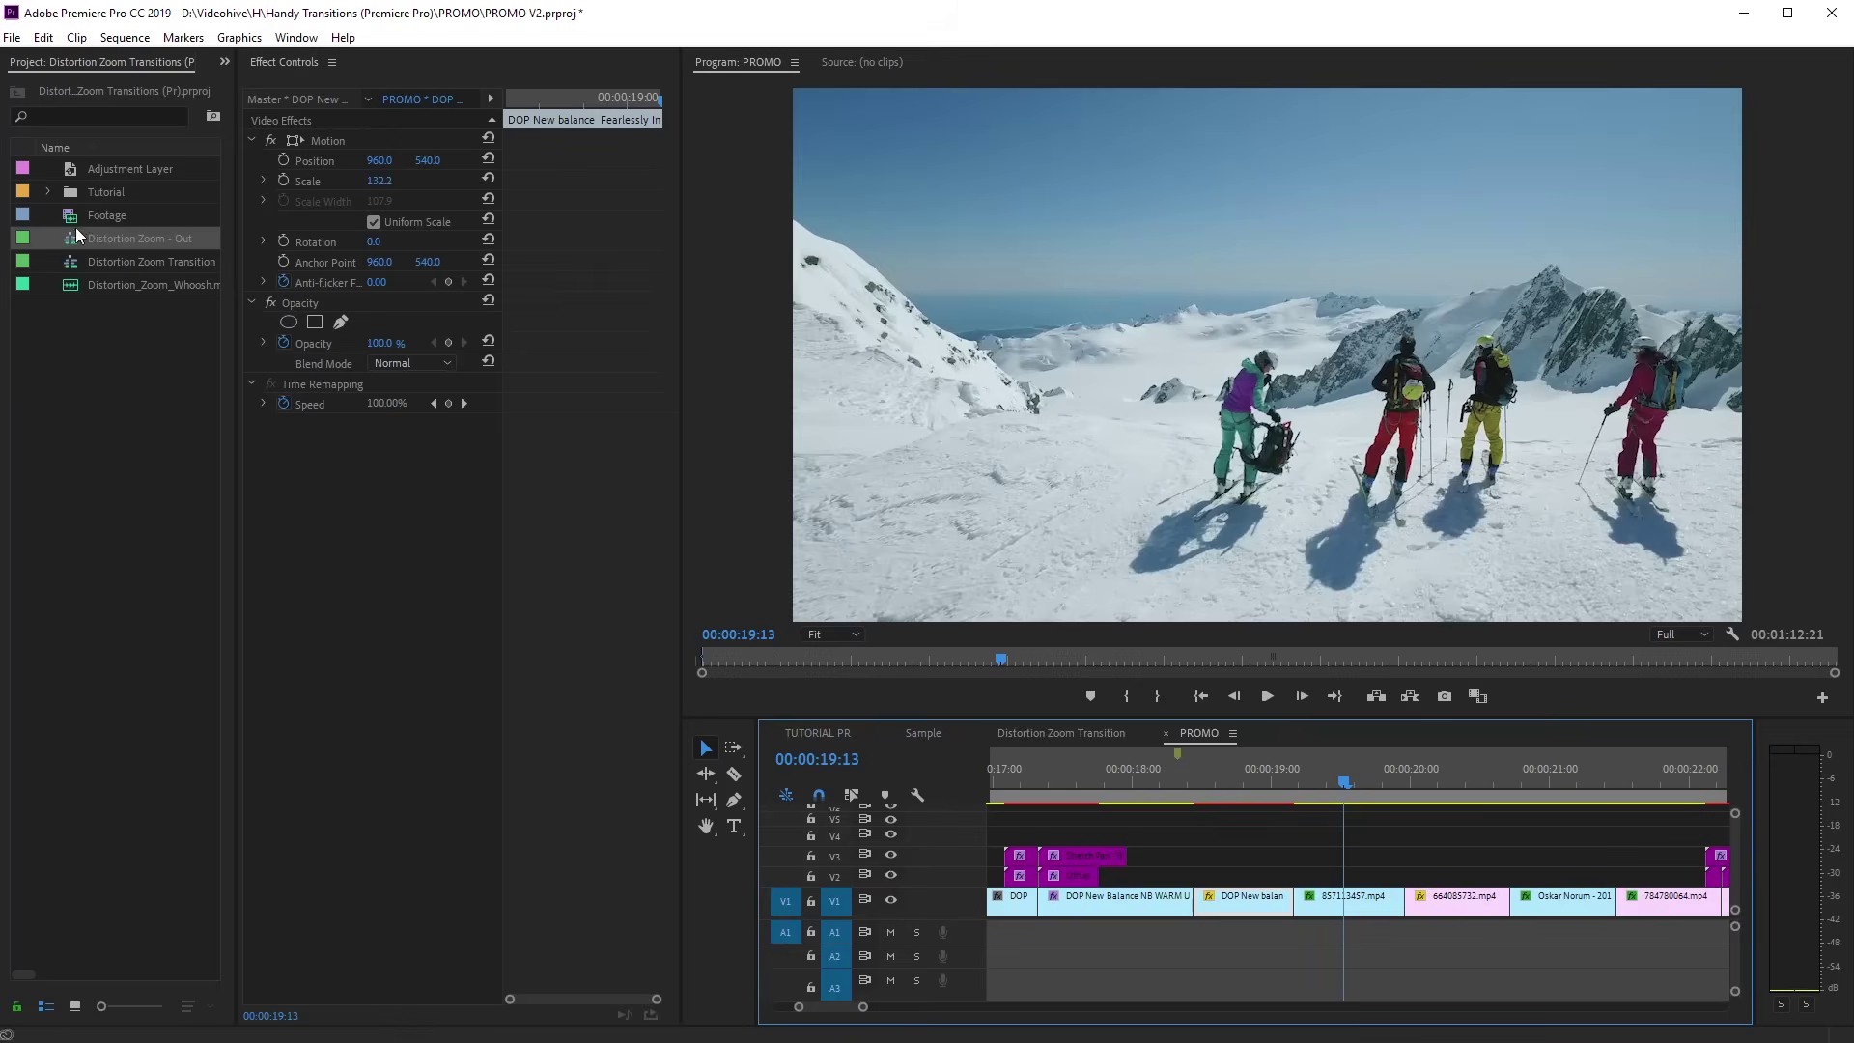
drag(1148, 826, 1290, 873)
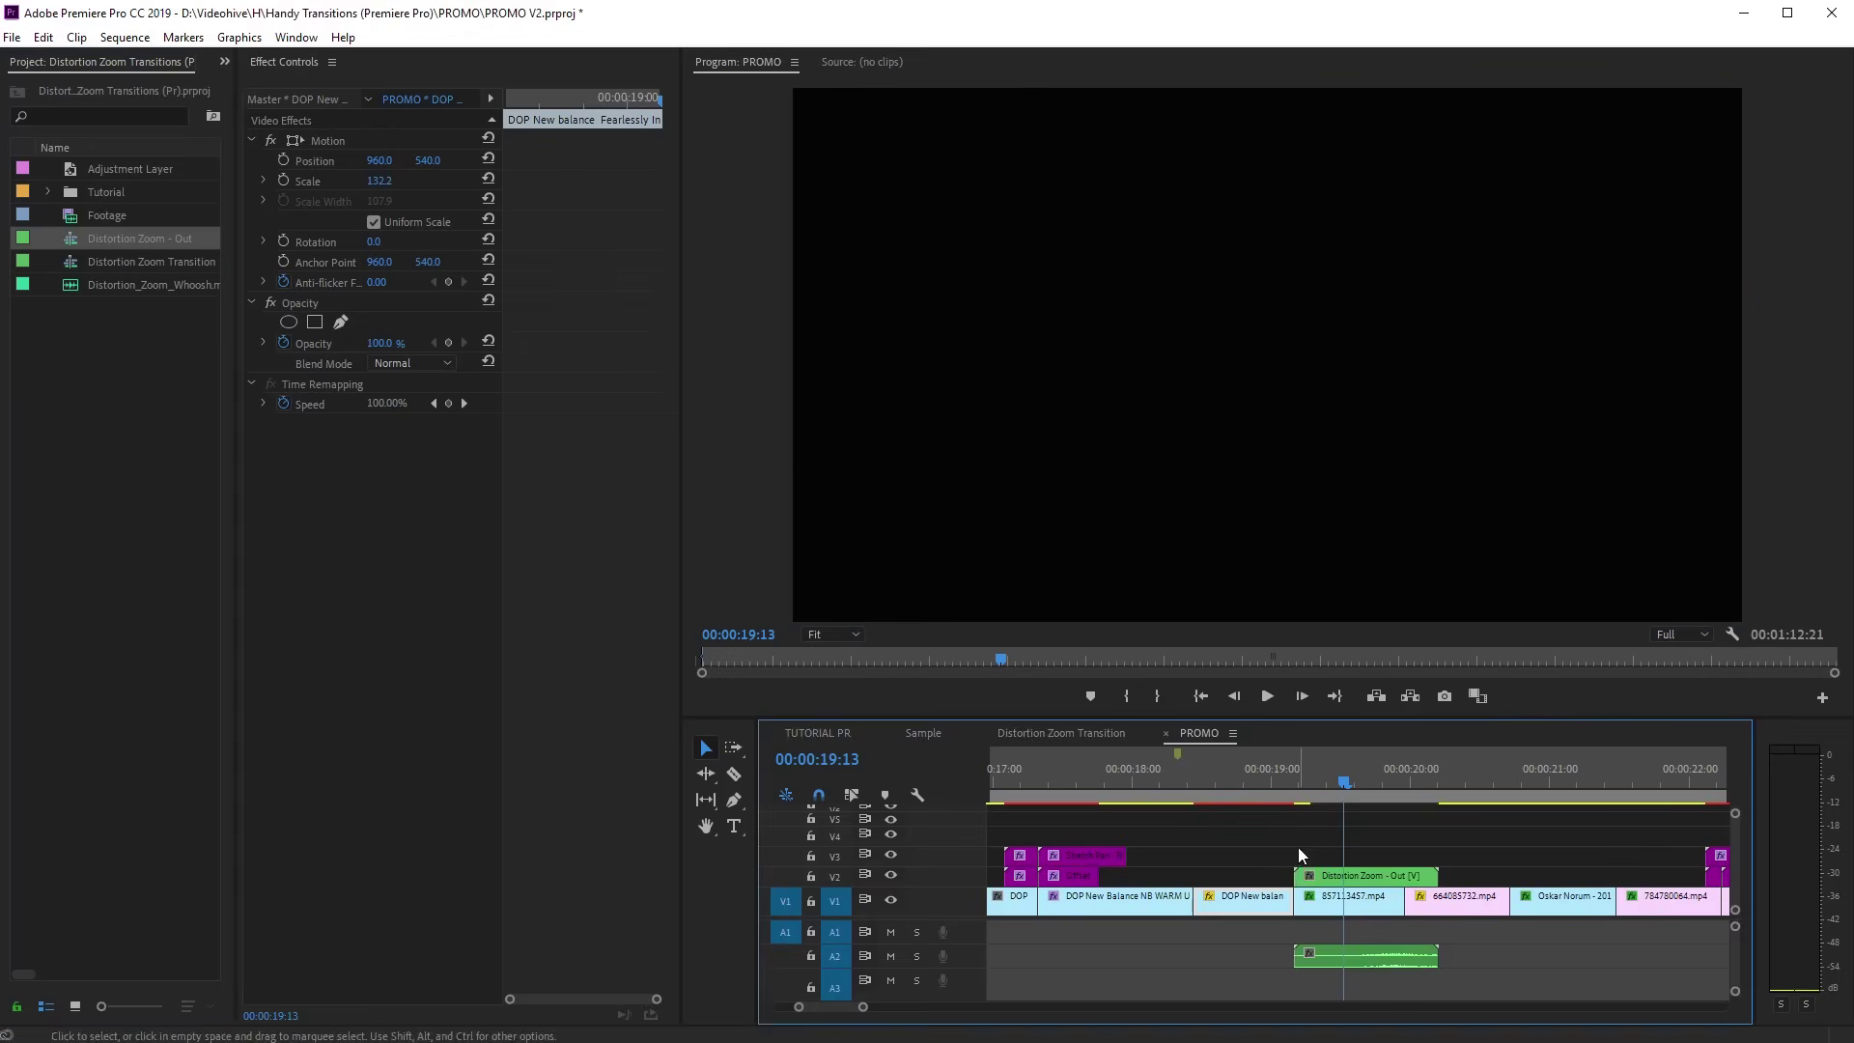
key(ctrl+z)
click(793, 799)
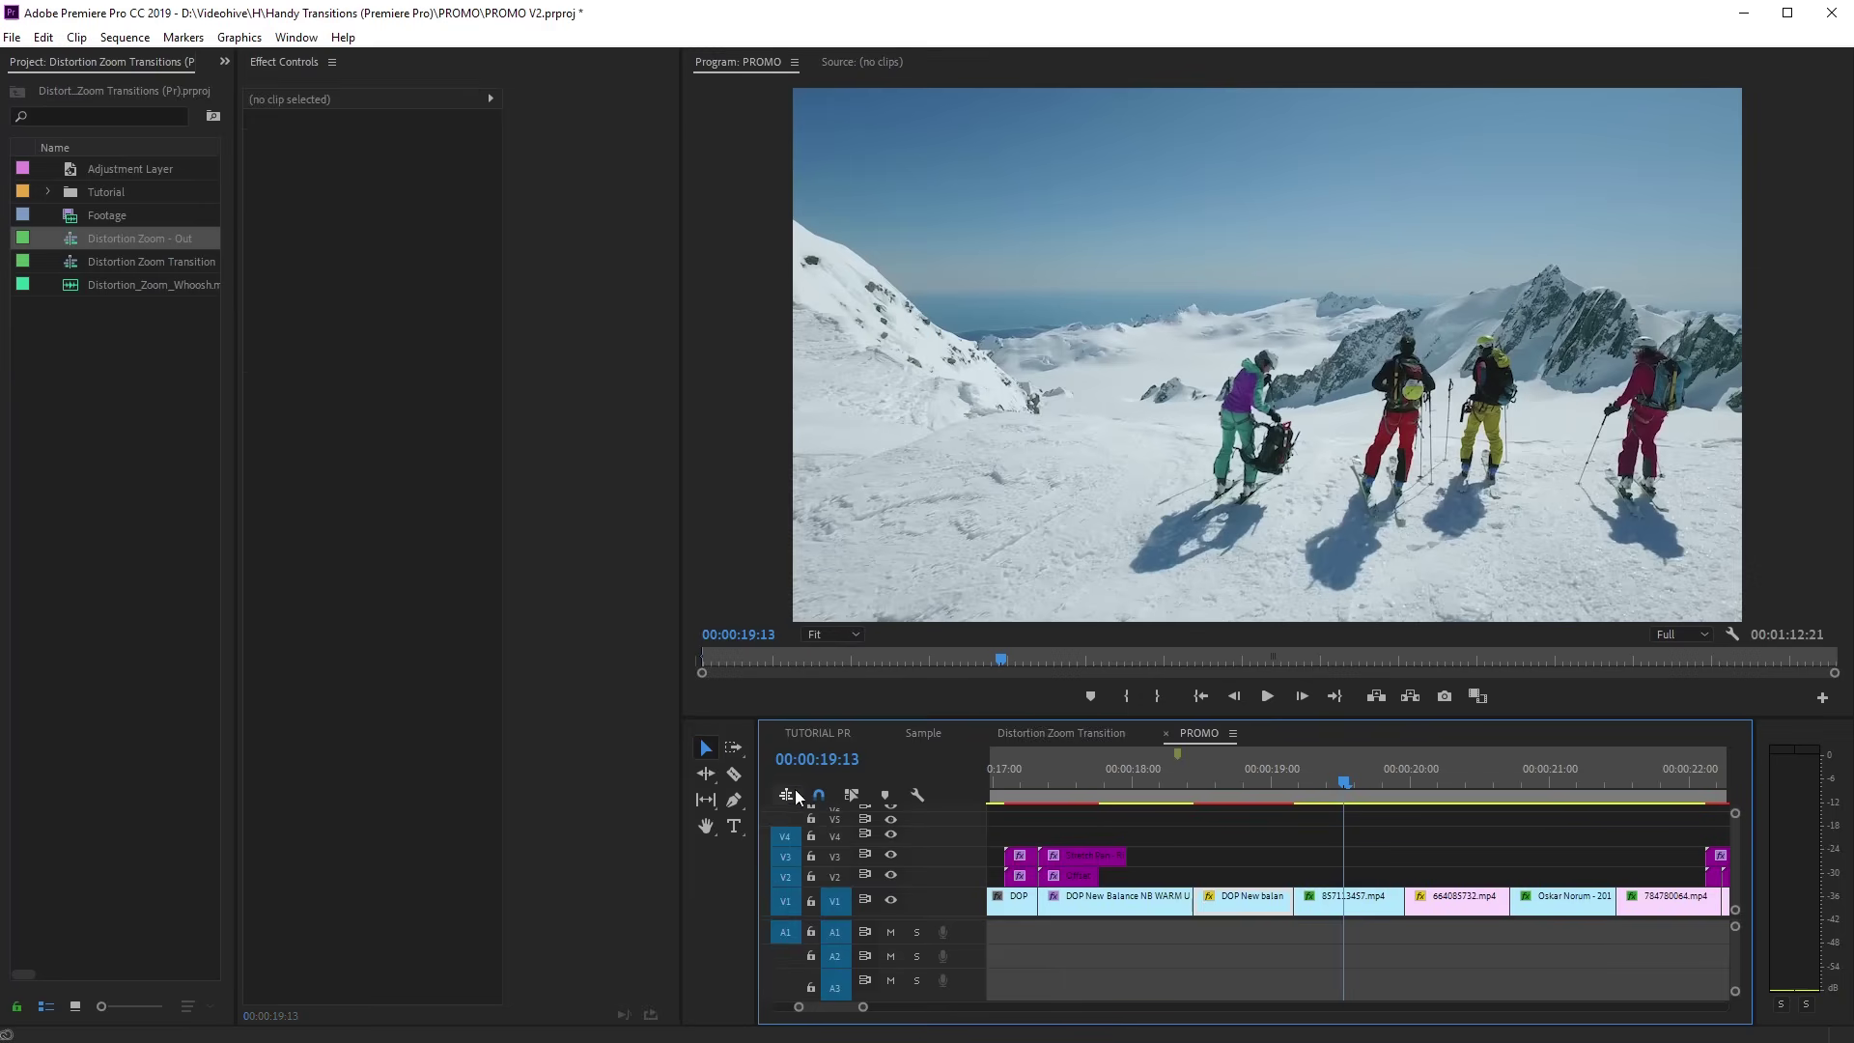
drag(72, 241, 1322, 879)
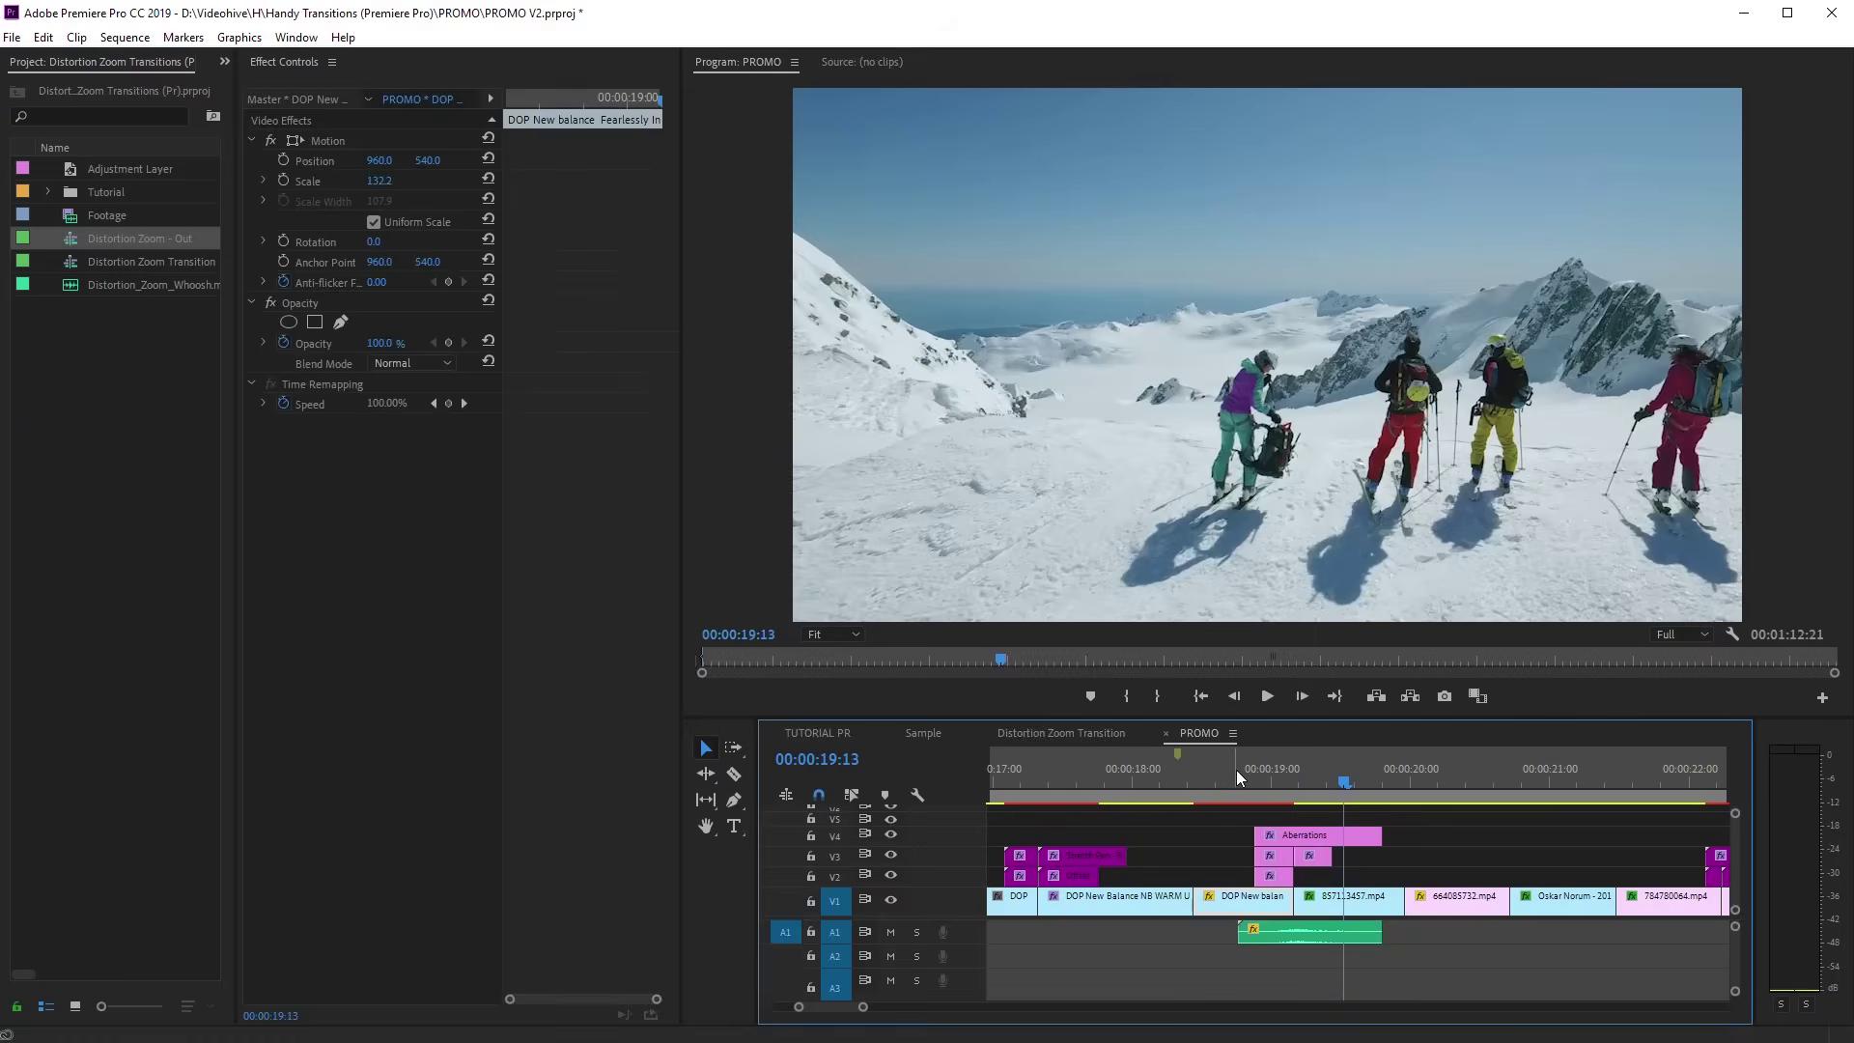
Move the added transition clips and whoosh to the cut near 20 seconds
drag(1255, 782, 1516, 828)
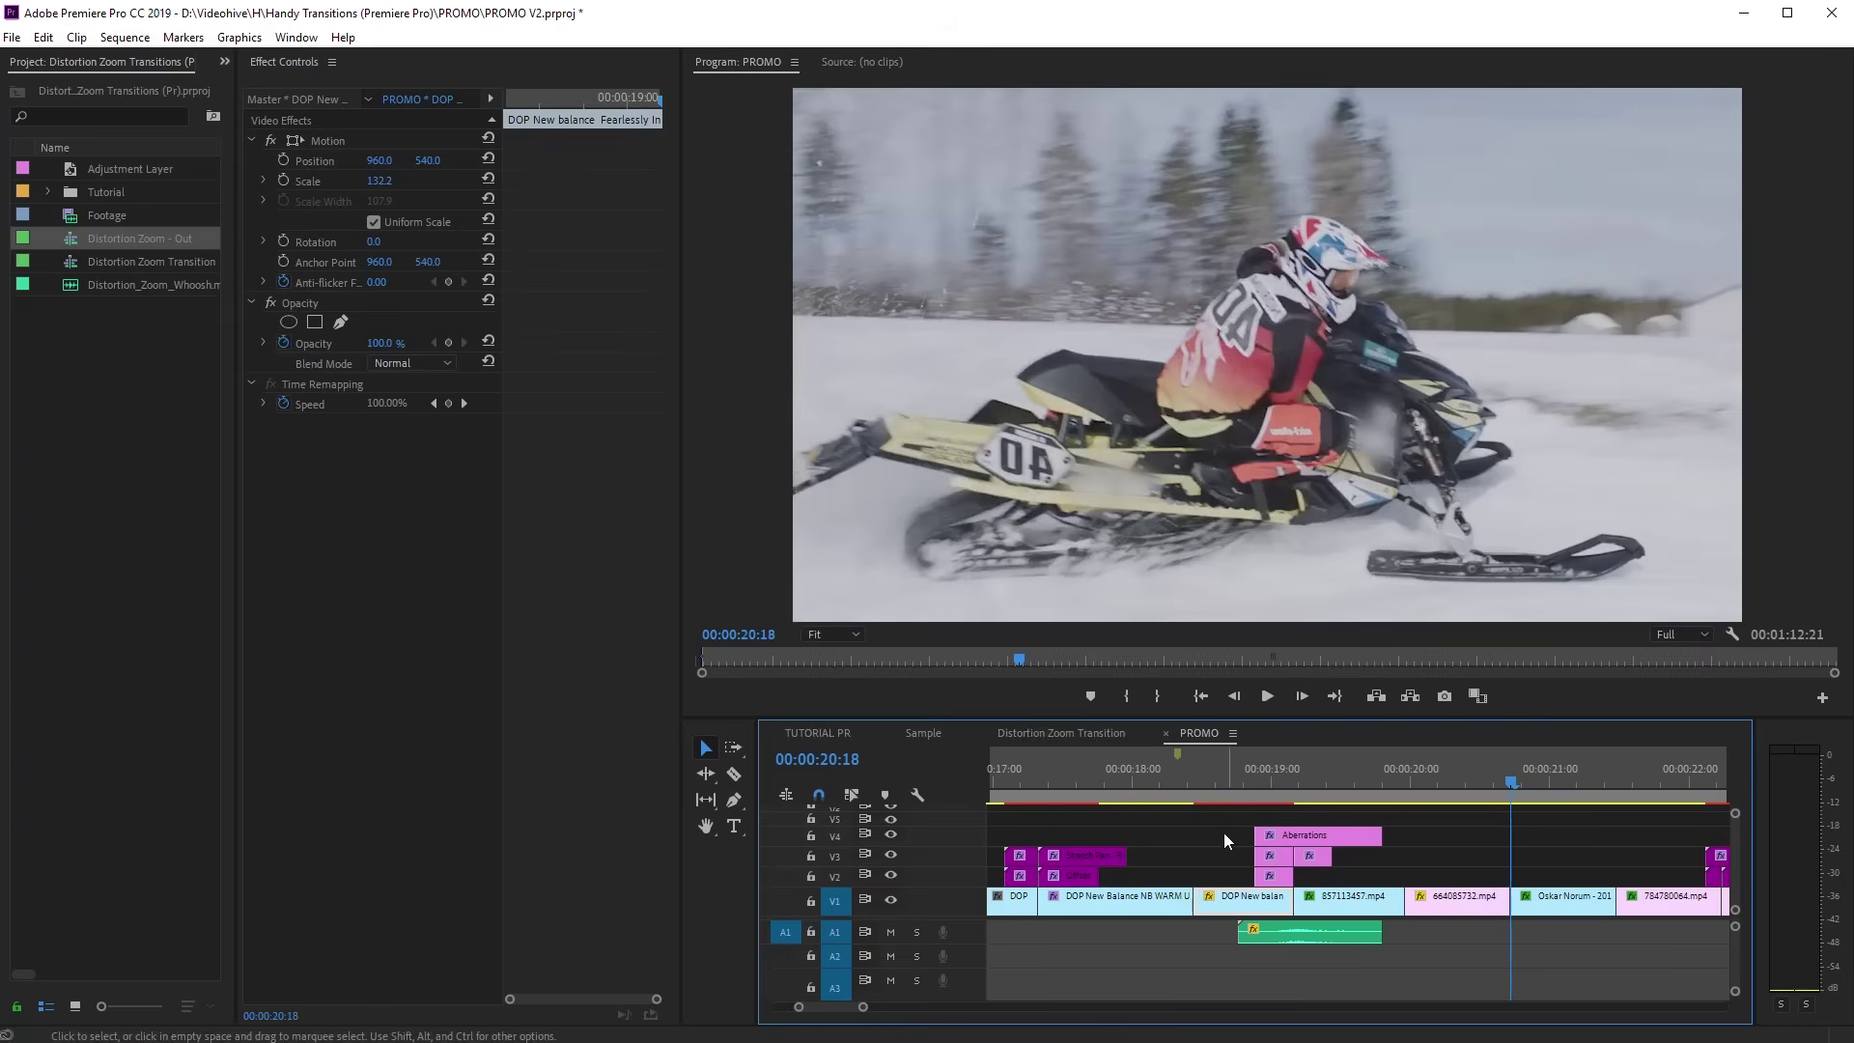
mouse_move(1318, 866)
mouse_down()
mouse_move(1528, 852)
mouse_move(1550, 787)
mouse_up()
click(1468, 782)
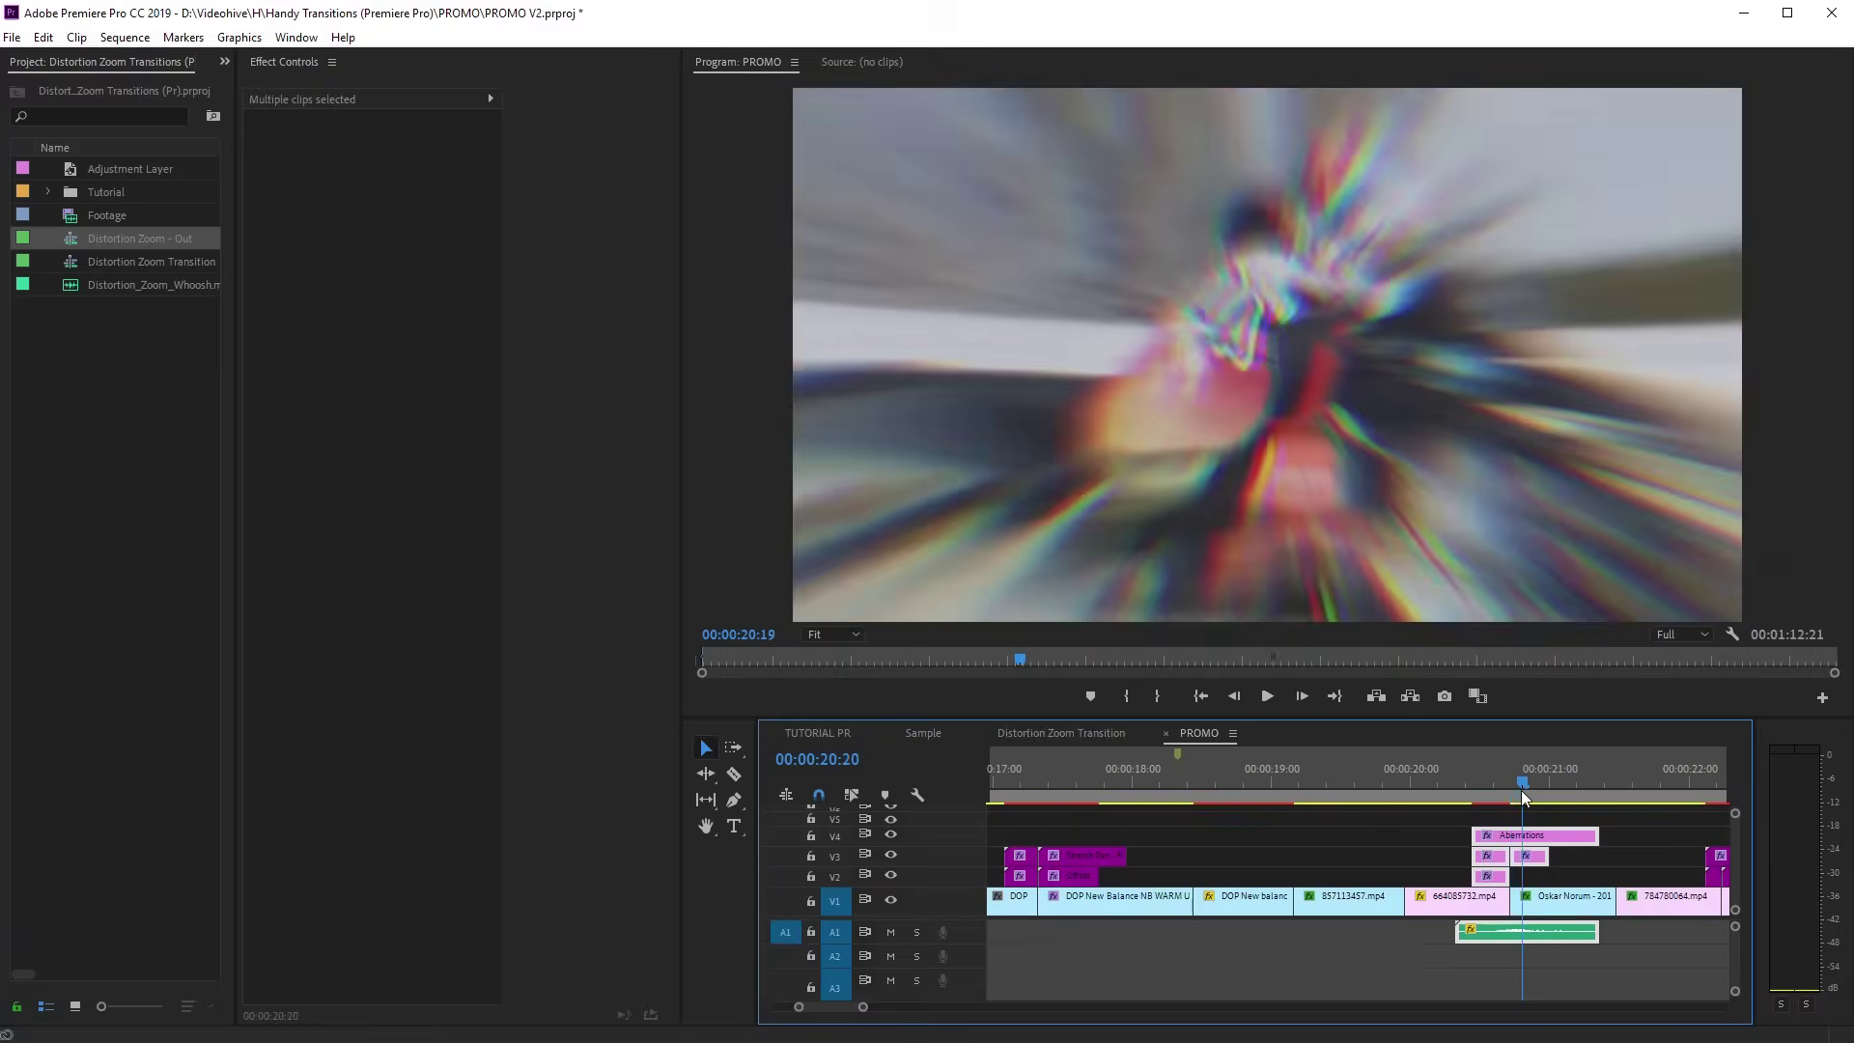